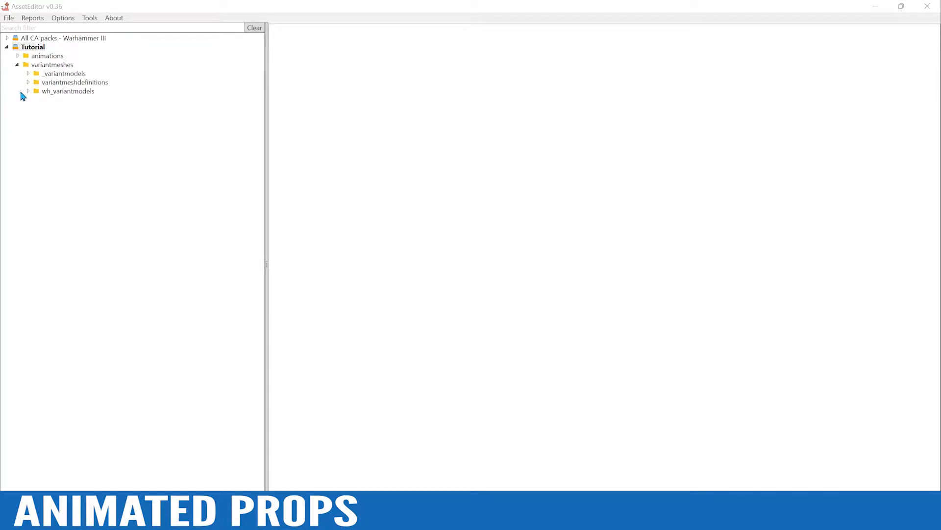
Expand the wh_variantmodels folder of the Tutorial pack down to the contents of hu13/ogr/ogr_warrior
left_click(28, 91)
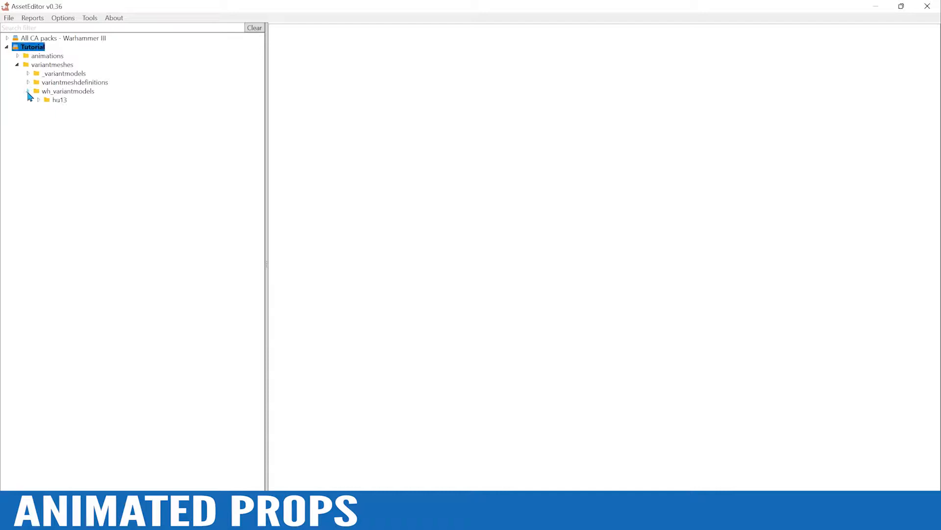
left_click(38, 100)
left_click(49, 109)
left_click(59, 126)
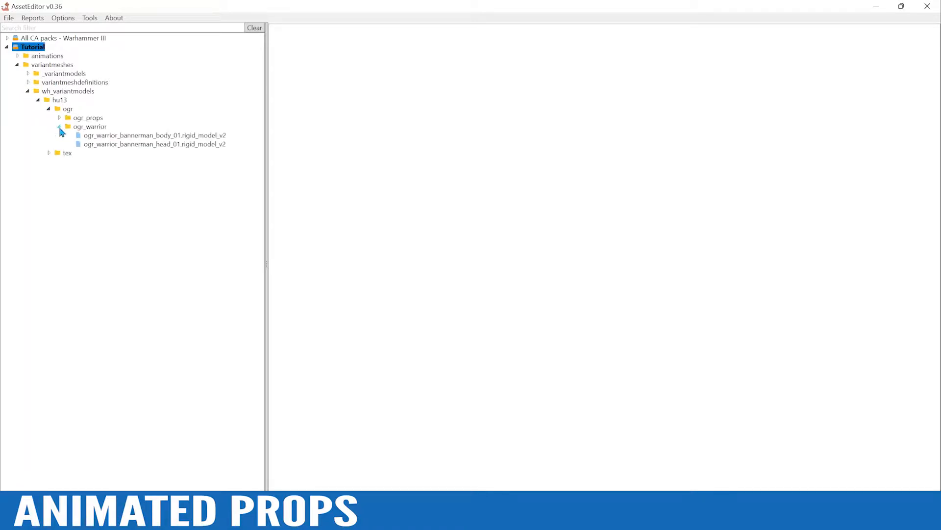
View ogr_warrior_bannerman_body_01.rigid_model_v2 with ogr_warrior_bannerman_head_01.rigid_model_v2 as its reference mesh, and close the model
left_click(153, 140)
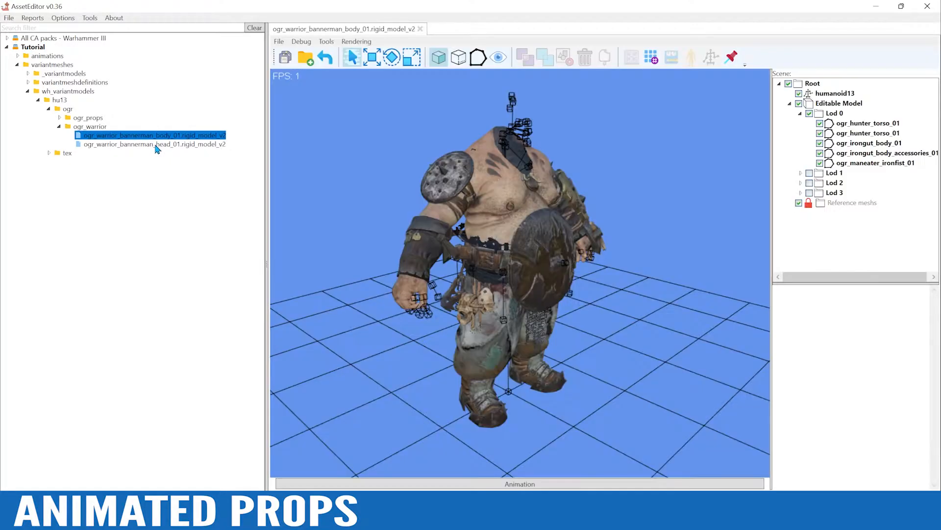
left_click(155, 144)
left_click_drag(607, 170, 582, 193, "alt")
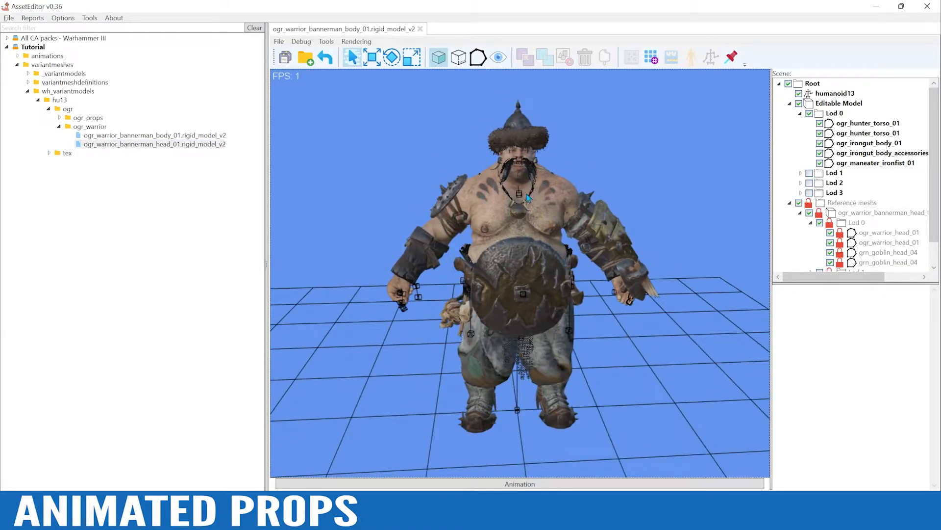
left_click(420, 29)
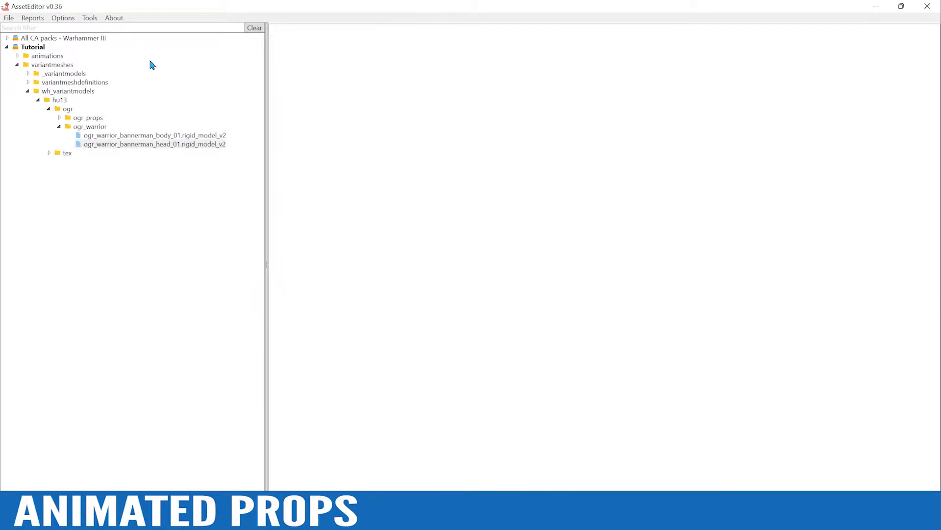
Expand the variantmeshdefinitions and ogr_props folders and inspect ogr_flag_01.rigid_model_v2 from several angles
left_click(28, 83)
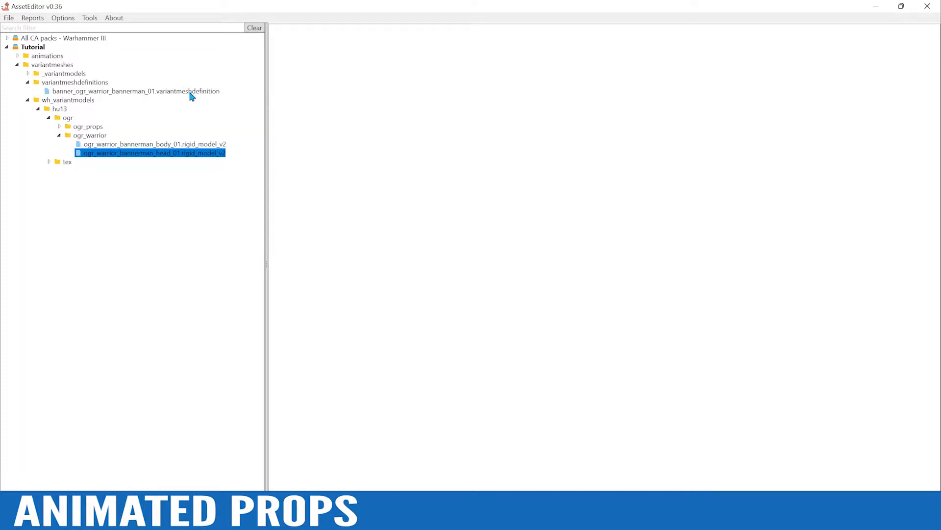
left_click(59, 126)
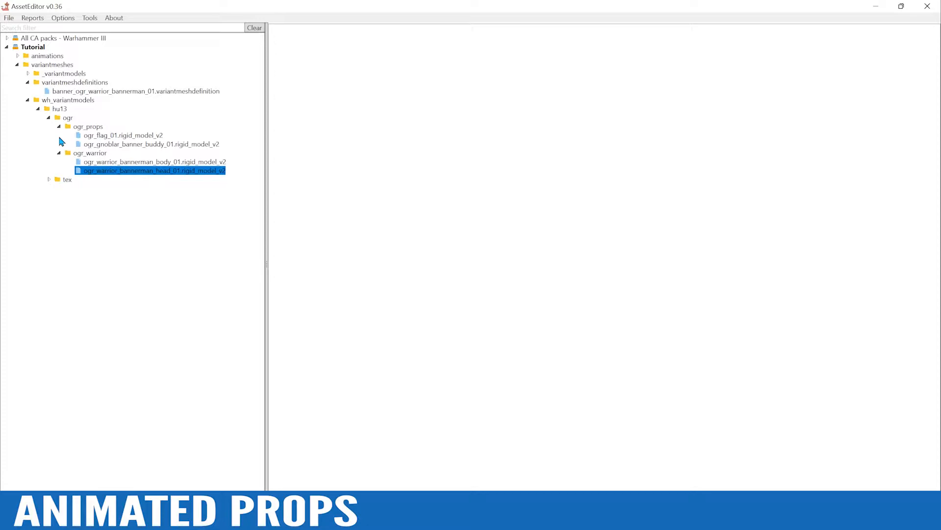
left_click(110, 137)
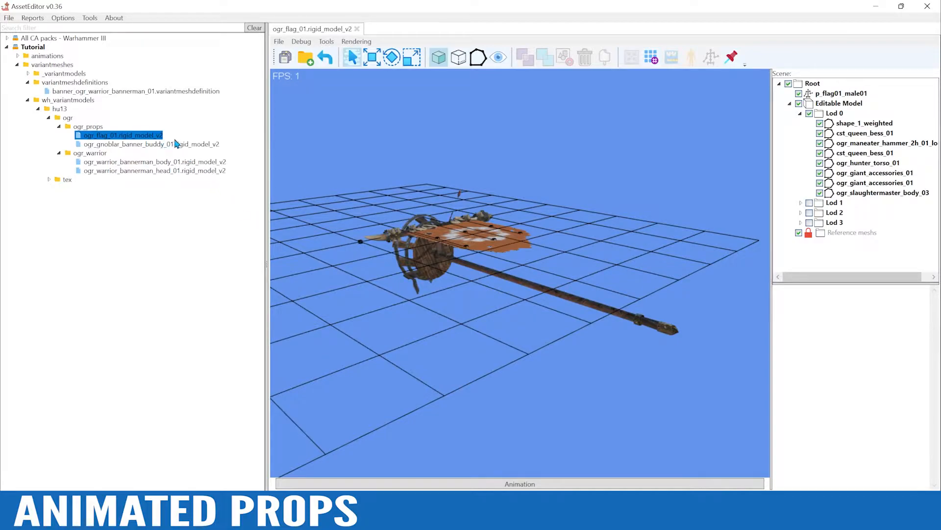
left_click_drag(525, 149, 515, 197, "alt")
left_click_drag(584, 177, 559, 209, "alt")
left_click_drag(522, 245, 505, 306, "alt")
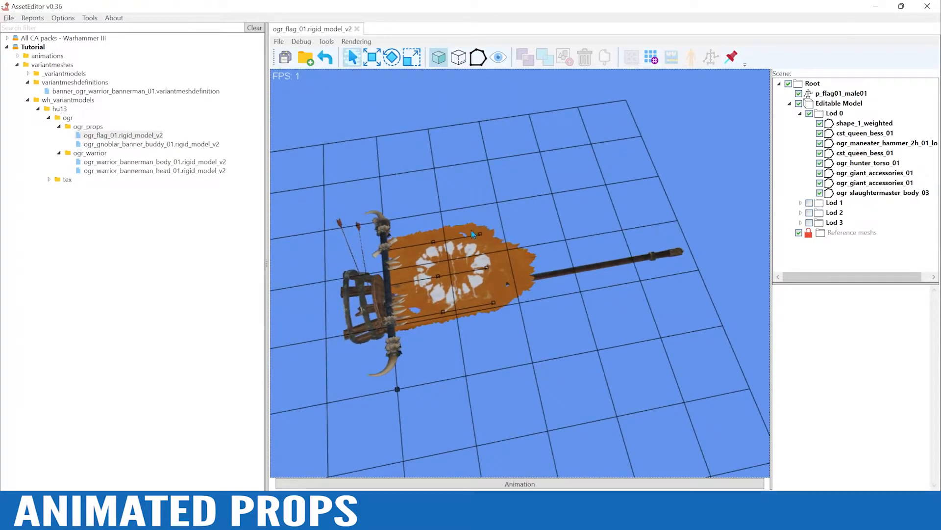
left_click_drag(611, 314, 576, 381, "alt")
Preview flag_persistent_01.anim on the ogre flag model and collapse the animation controls
left_click(532, 485)
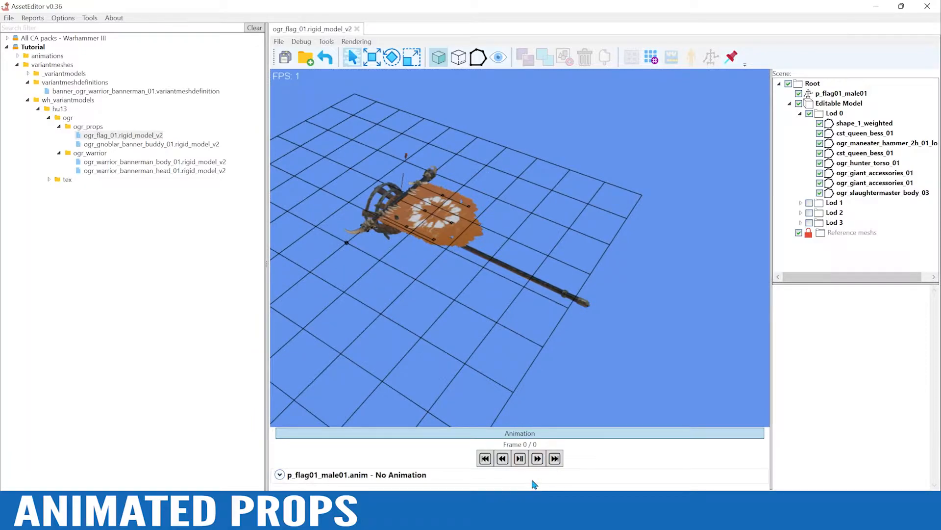
left_click(590, 405)
left_click_drag(558, 275, 559, 197, "alt")
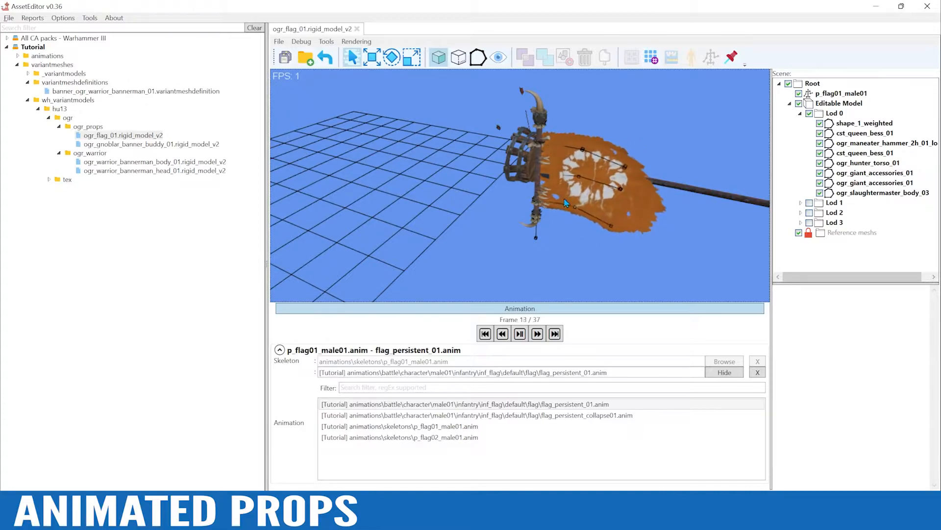
mouse_move(565, 203)
left_mouse_down("alt")
mouse_move(627, 183)
mouse_move(546, 193)
mouse_move(559, 181)
mouse_move(583, 181)
mouse_move(597, 150)
mouse_move(569, 196)
left_mouse_up("alt")
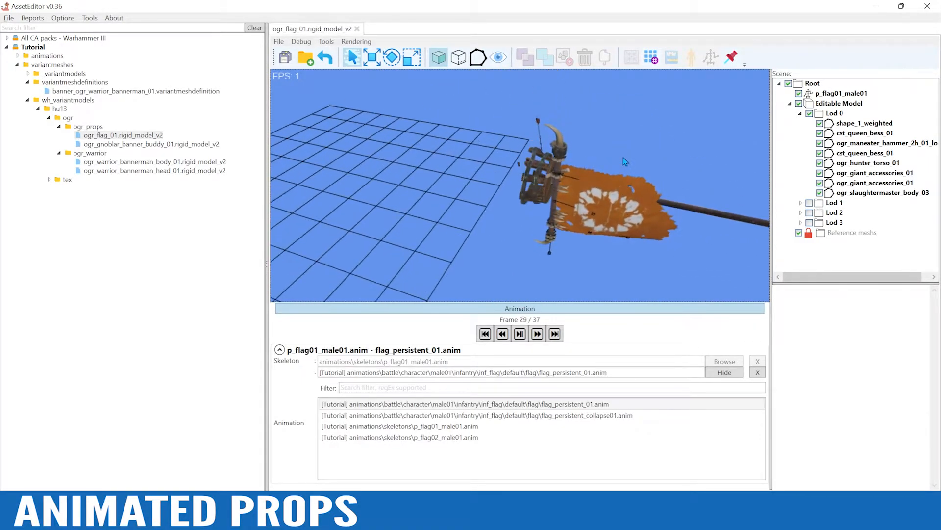
left_click(535, 313)
left_click_drag(463, 252, 420, 270, "alt")
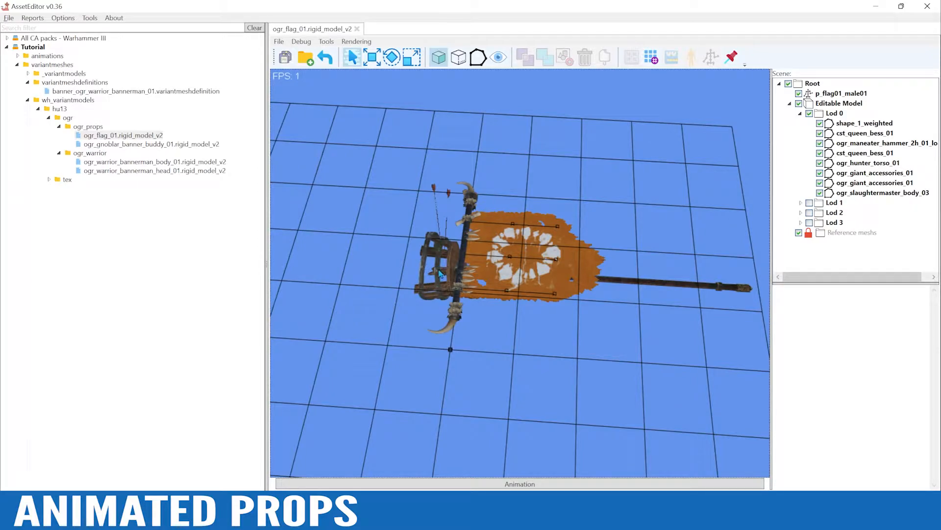
Open ogr_gnoblar_banner_buddy_01.rigid_model_v2 and preview it with the hu5_ds_stand_idle_01.anim animation
left_click(141, 146)
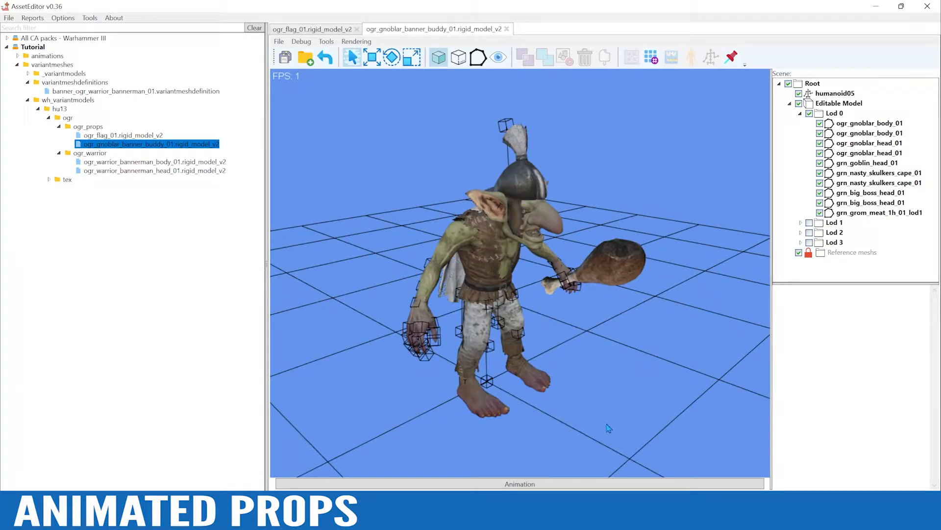
left_click_drag(643, 393, 563, 396, "alt")
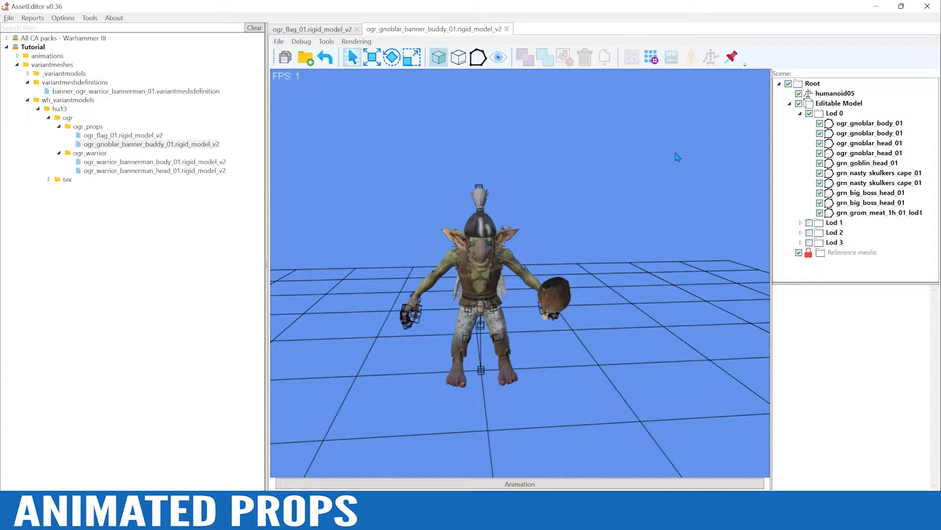
left_click(517, 485)
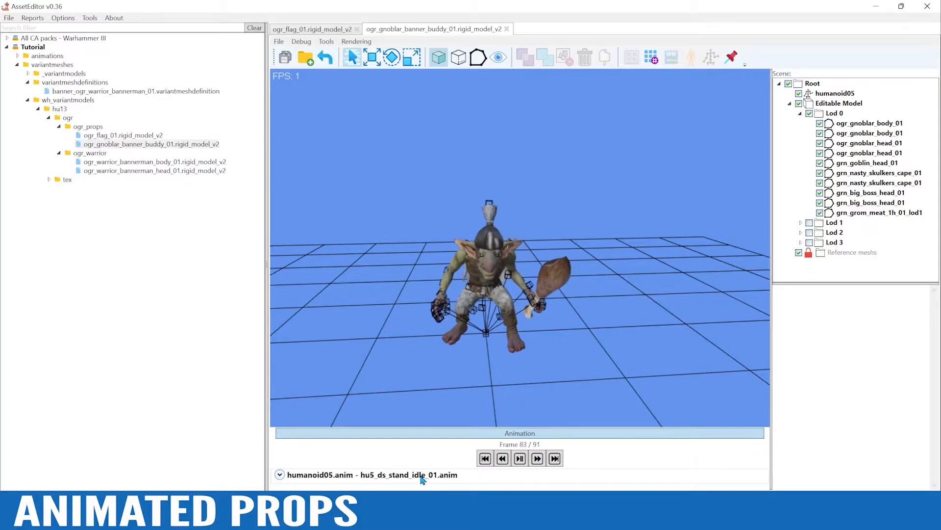
Preview the bow animations hu5_bow_aim_fire_stand_01, hu5_bow_aim_to_stand_01 and hu5_bow_stand_to_aim_01 on the gnoblar
left_click(724, 475)
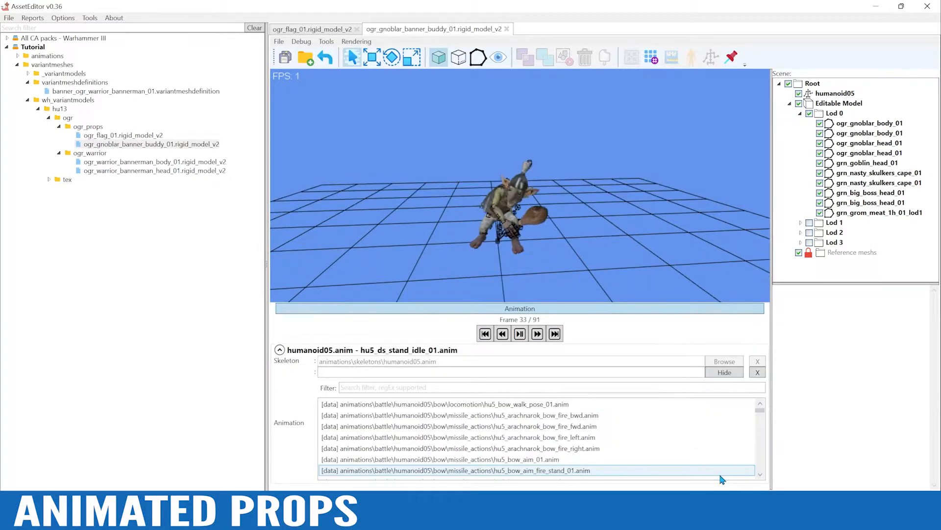
scroll(627, 447, "down", 1)
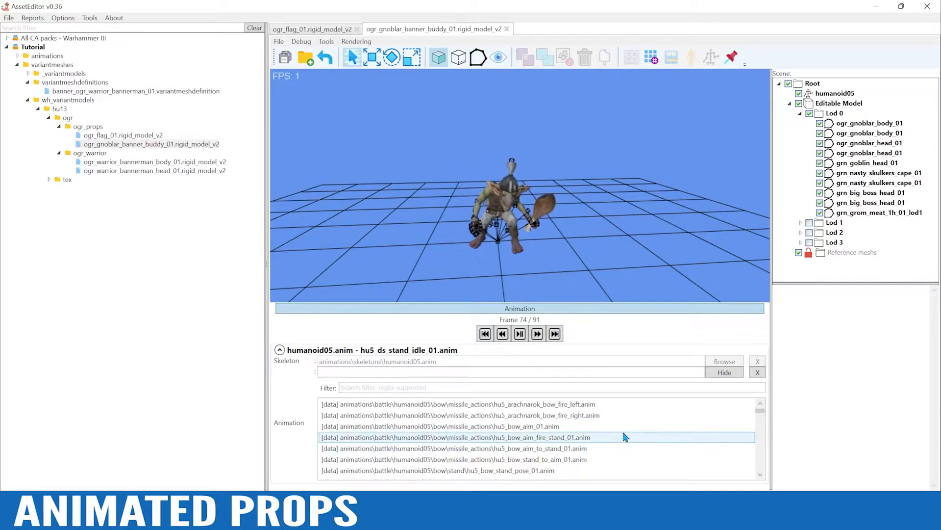
left_click(606, 440)
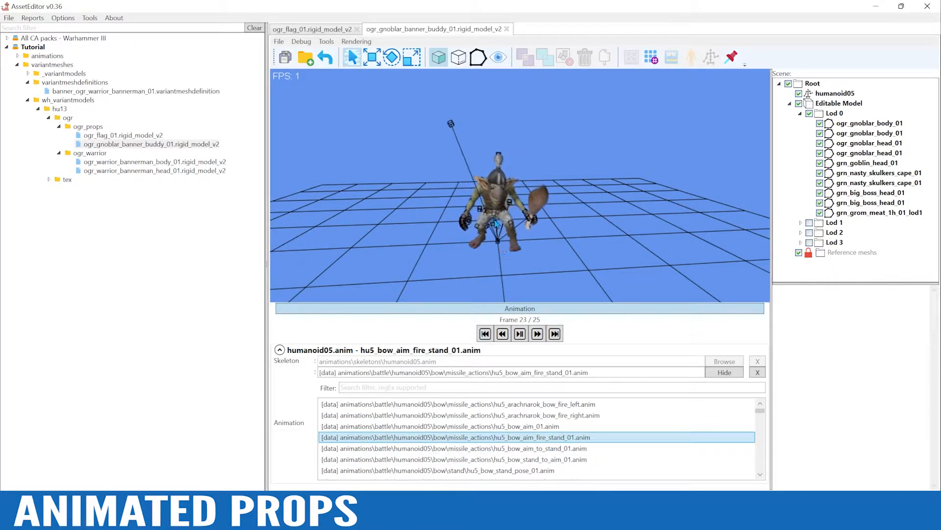
left_click_drag(550, 254, 584, 261, "alt")
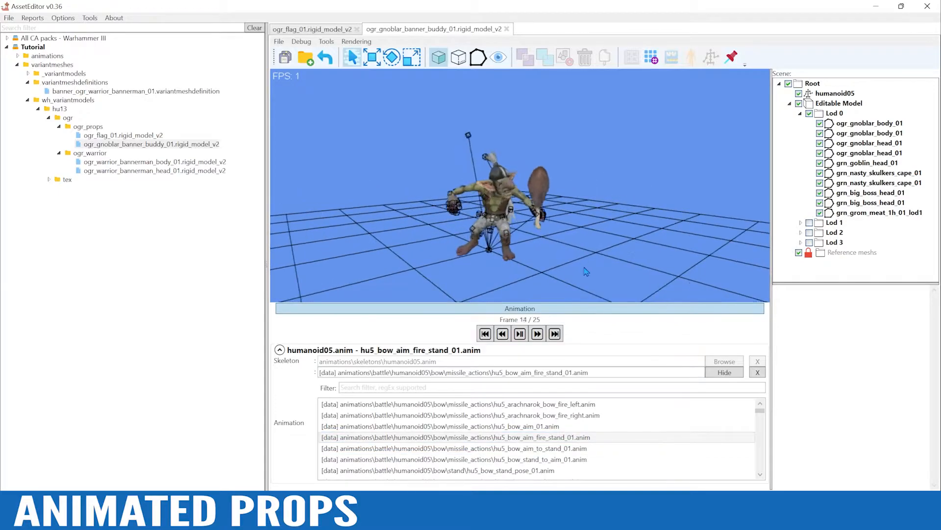
left_click(565, 458)
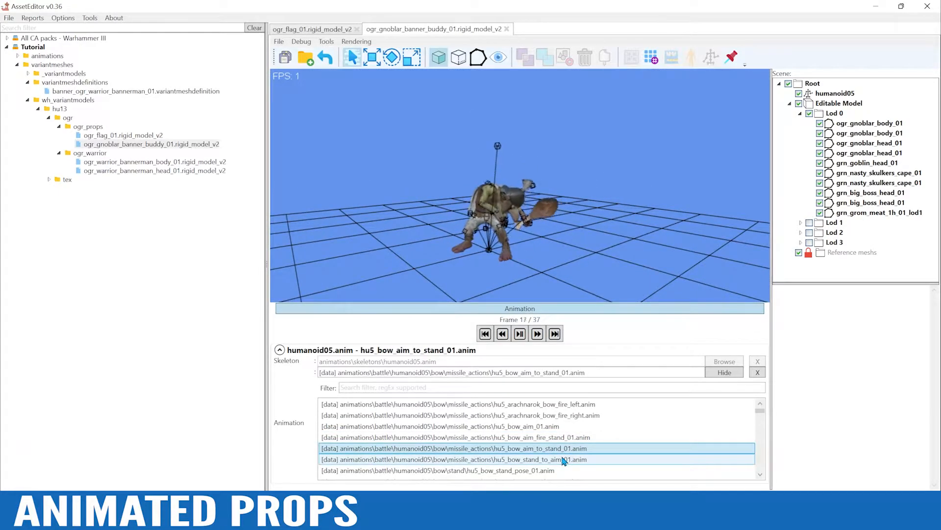
scroll(562, 461, "down", 1)
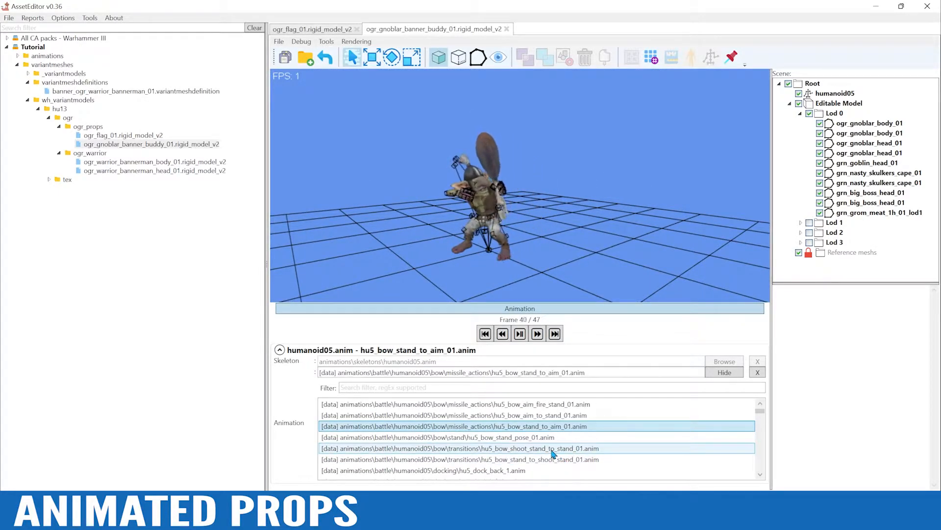
scroll(553, 454, "down", 1)
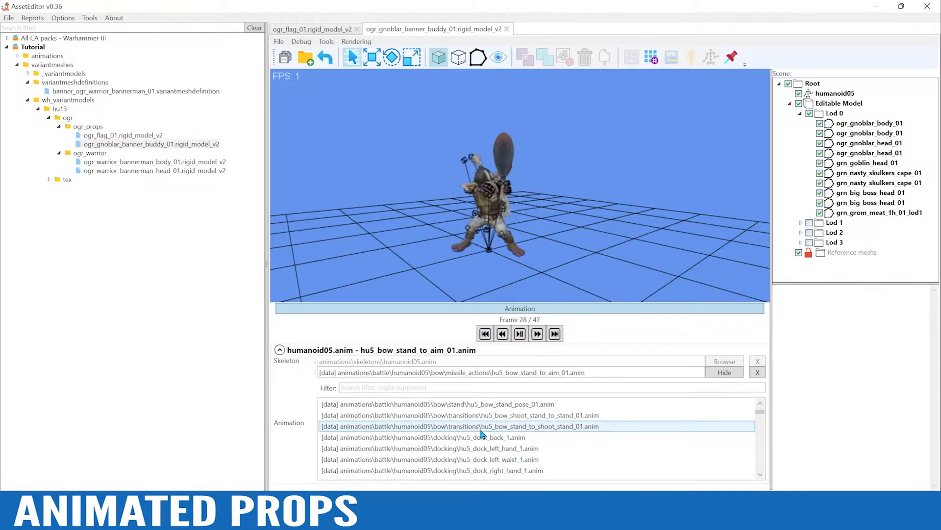
Filter the gnoblar's animations by "chariot" and play hu5_goblin_wm_wolf_chariot_whip_stand_idle_02.anim
left_click(400, 388)
type("chariot")
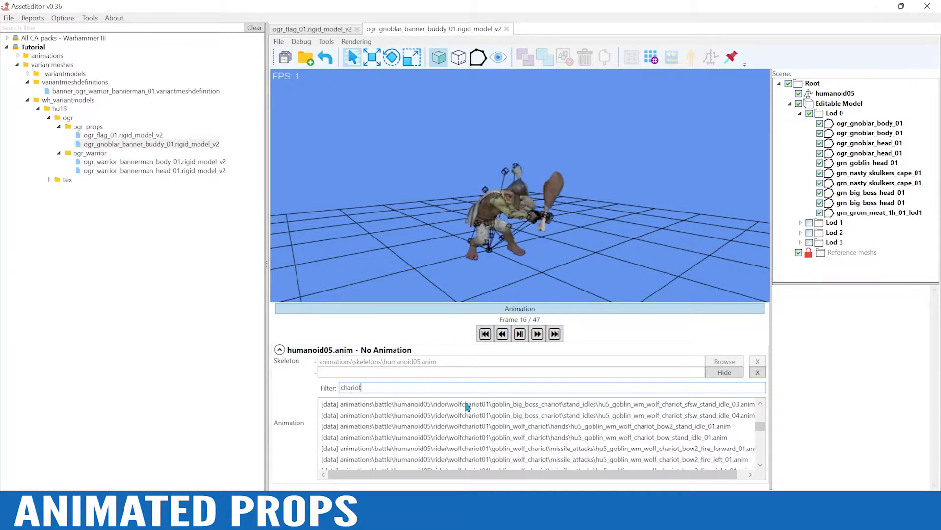
left_click_drag(761, 429, 763, 468)
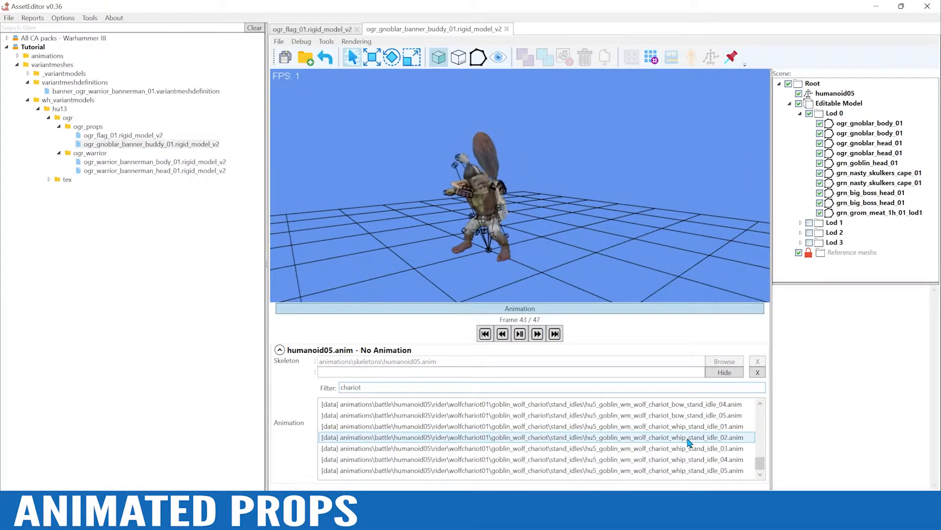
left_click(689, 437)
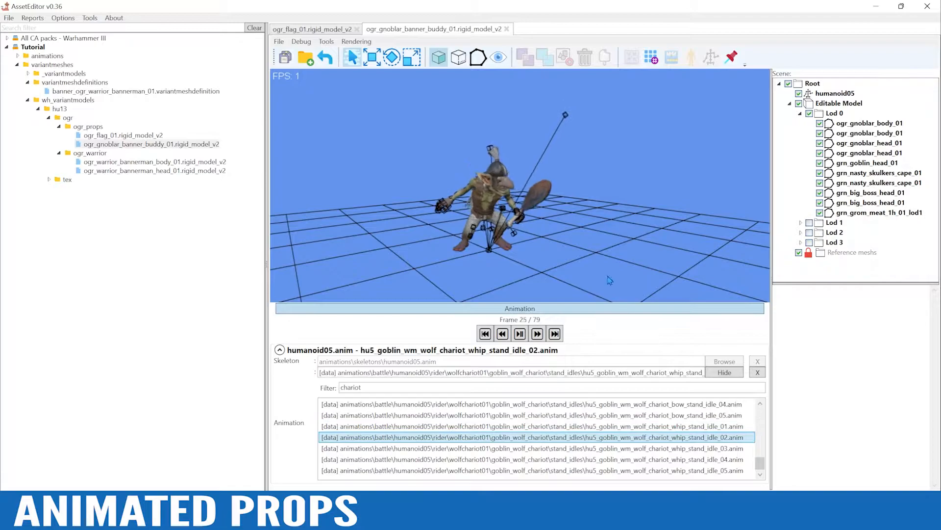
Examine the gnoblar's chariot whip idle from several angles, then collapse the animation controls and view its rest pose
left_click_drag(563, 219, 450, 218, "alt")
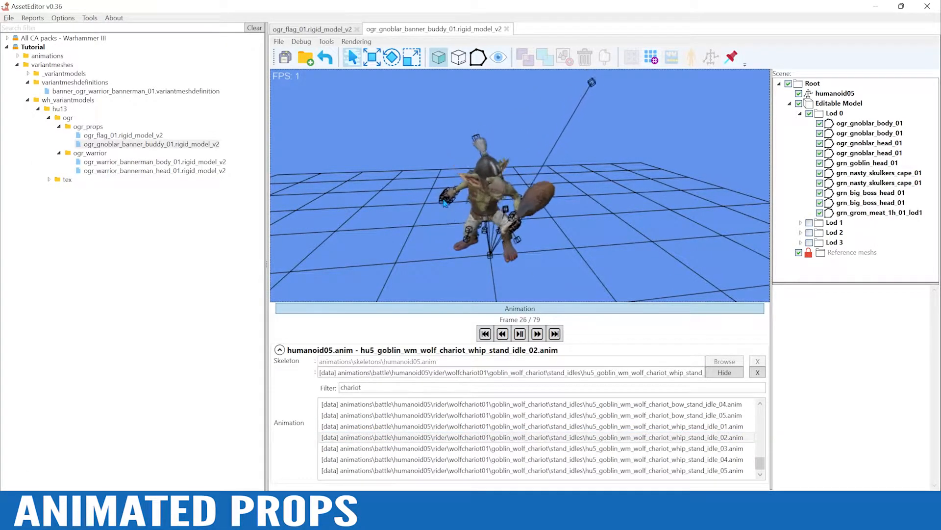
left_click_drag(443, 200, 488, 269, "alt")
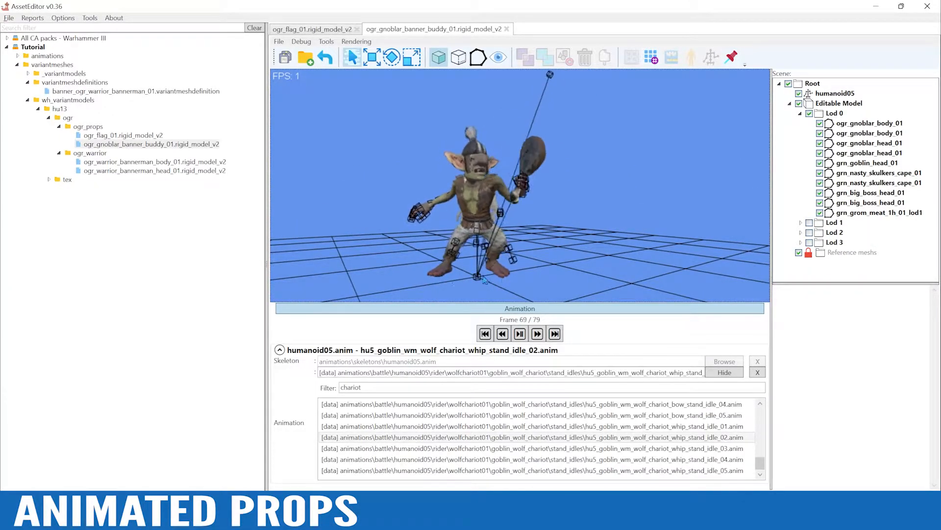
mouse_move(537, 247)
left_mouse_down("alt")
mouse_move(553, 234)
mouse_move(564, 250)
mouse_move(549, 259)
left_mouse_up("alt")
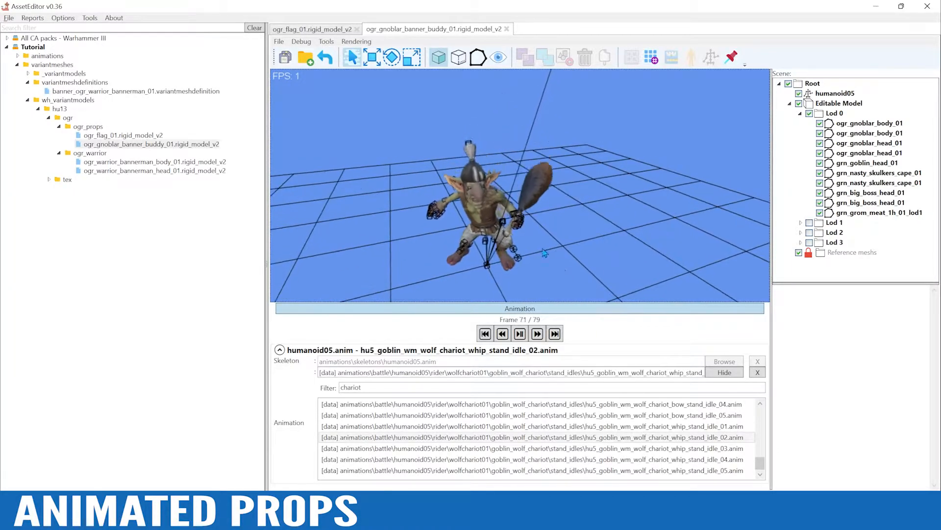
left_click_drag(643, 260, 580, 254, "alt")
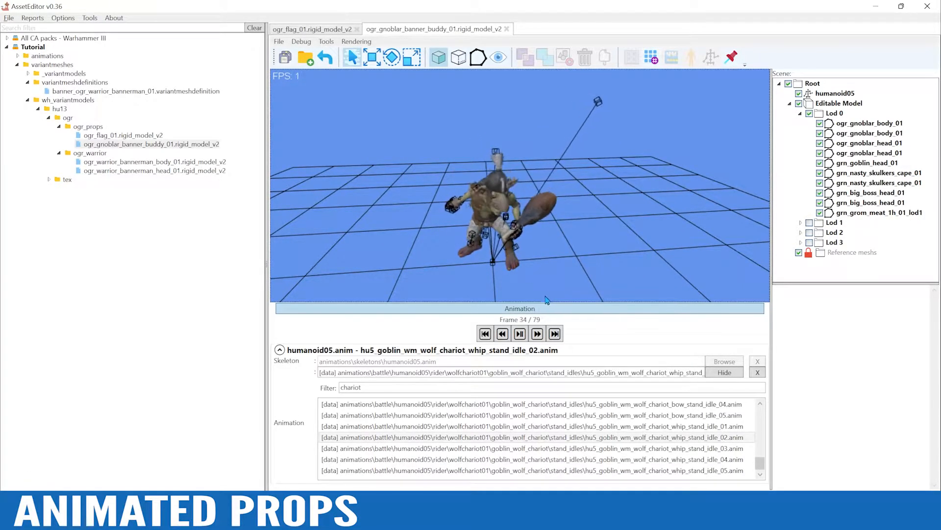
left_click(523, 309)
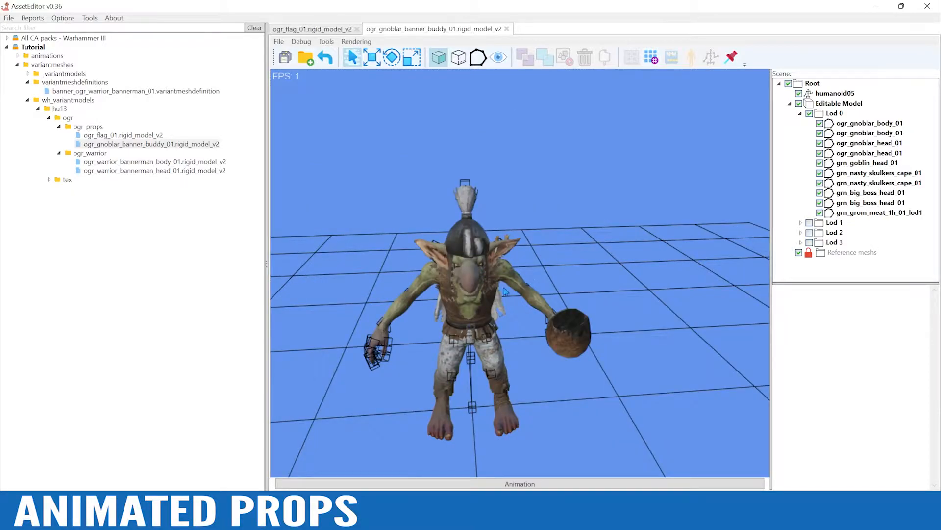
scroll(569, 326, "down", 4, "alt")
right_click_drag(636, 369, 633, 342, "alt")
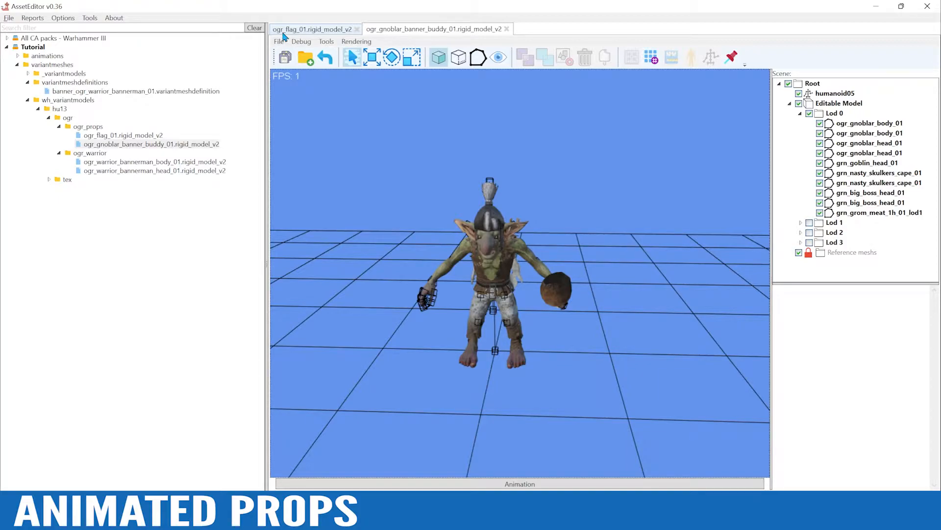
Open the Super view tool and widen its item and metadata area
left_click(90, 20)
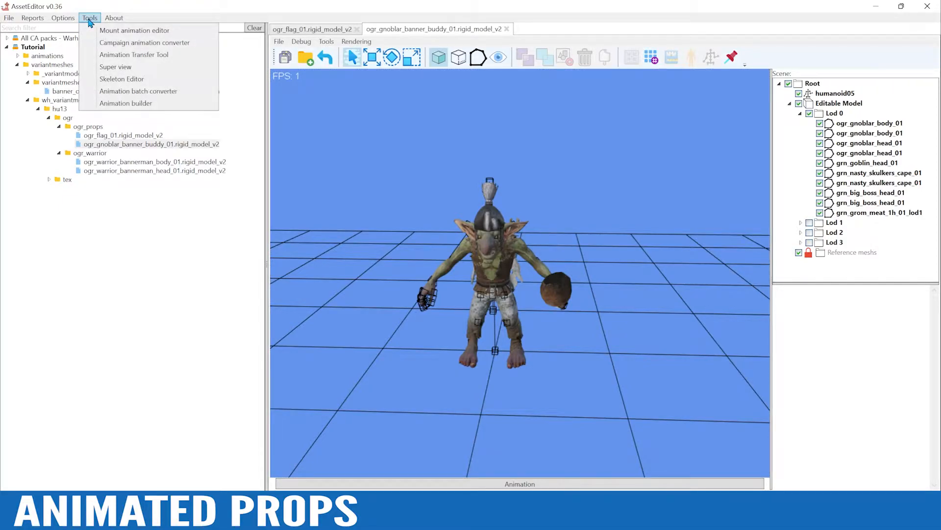
left_click(115, 67)
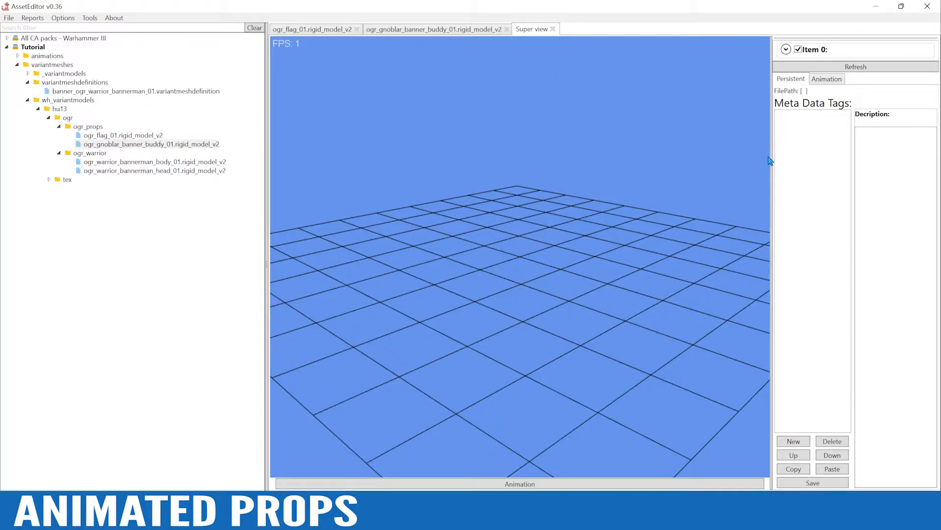
left_click_drag(770, 160, 702, 168)
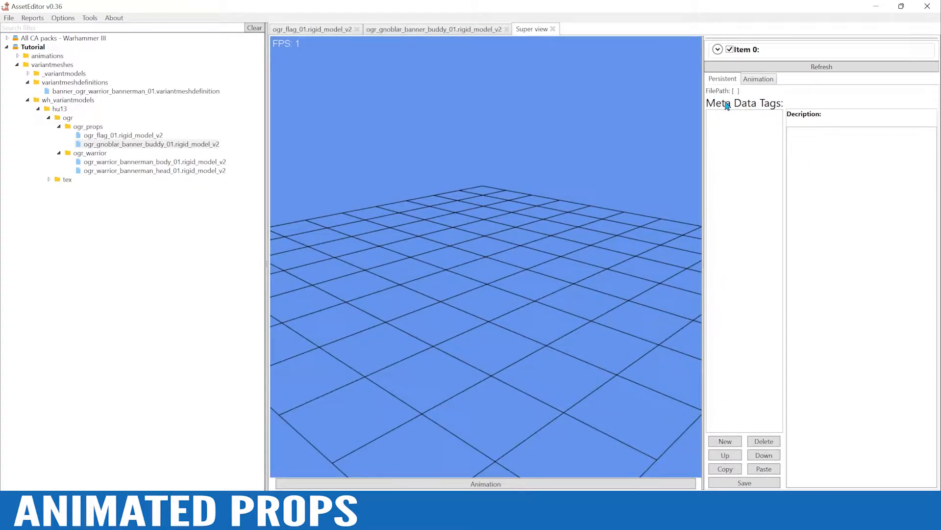
Load banner_ogr_warrior_bannerman_01.variantmeshdefinition from the Tutorial pack as the mesh of Item 0
left_click(718, 50)
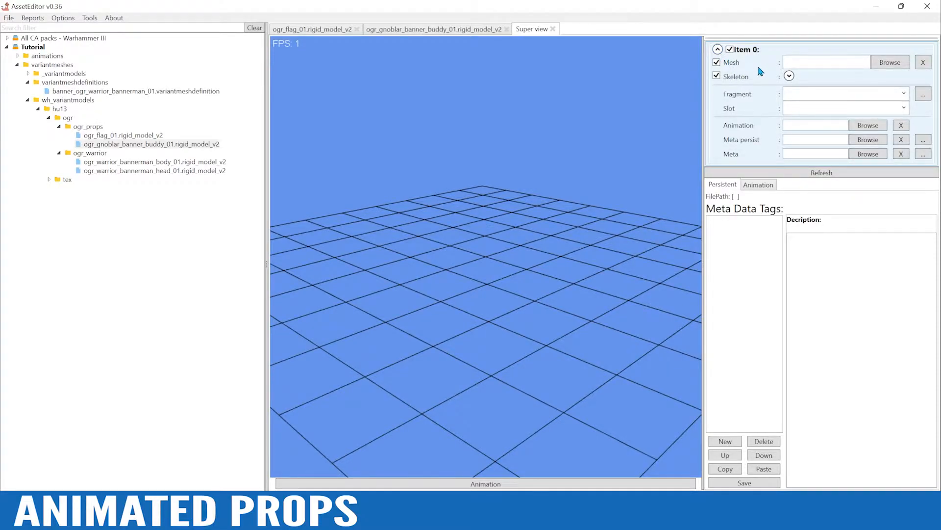
left_click(885, 64)
double_click(137, 140)
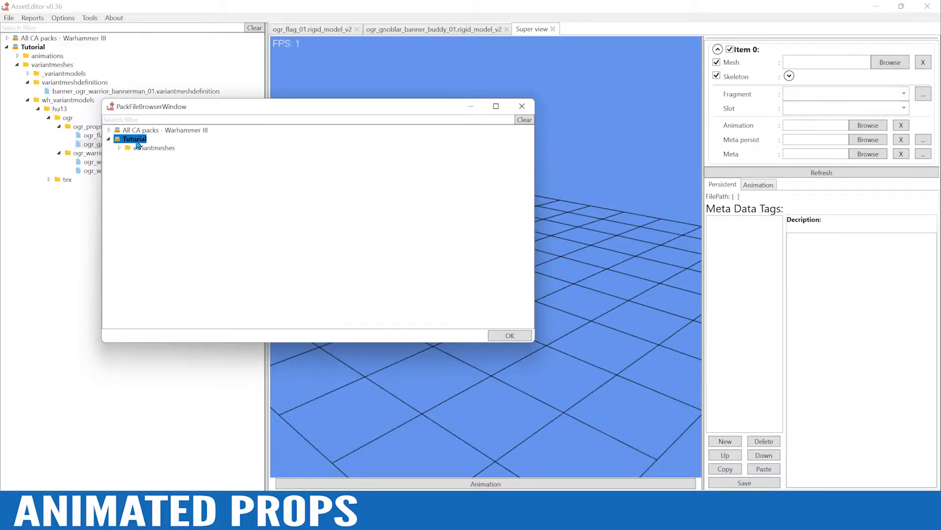
double_click(168, 148)
left_click(194, 167)
double_click(195, 167)
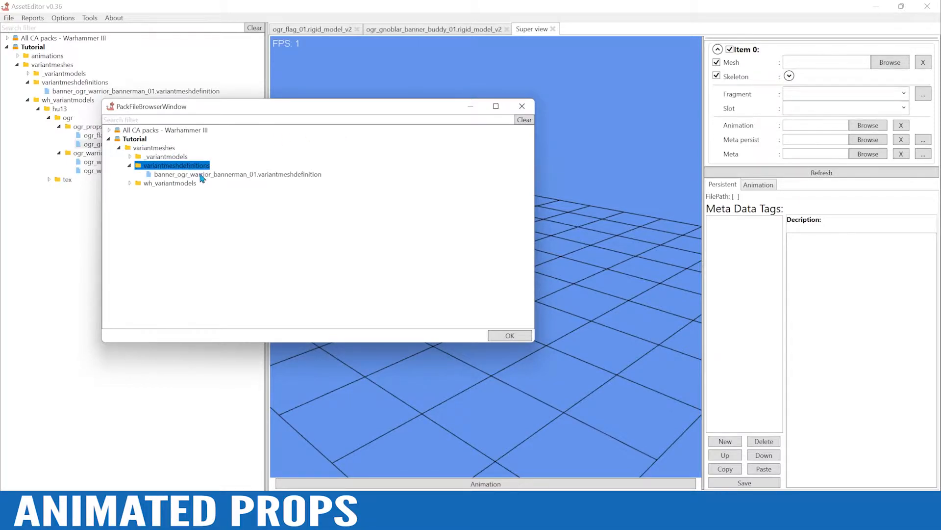
left_click(202, 175)
left_click(505, 338)
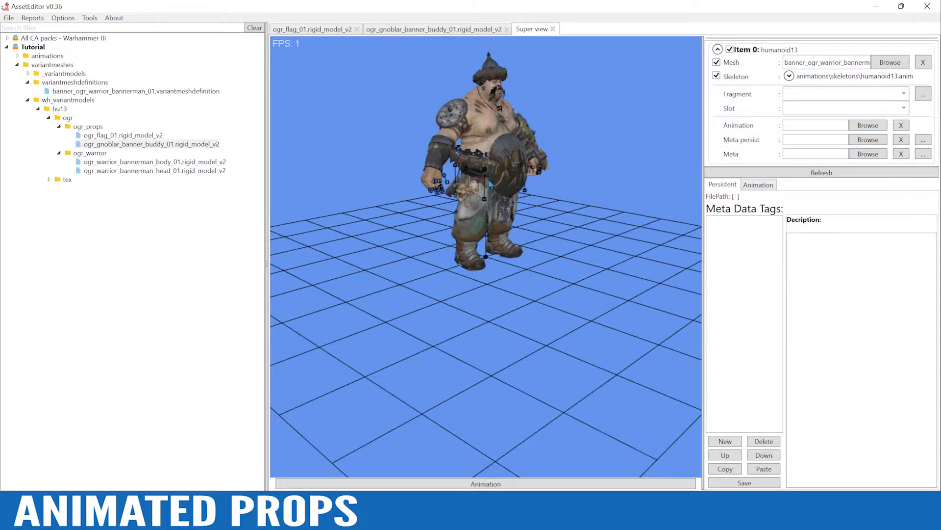
Assign Item 0 the fragment hu13_wh3_ogre_2handed_sword.bin and the STAND slot
left_click_drag(578, 98, 525, 115, "alt")
right_click_drag(525, 115, 523, 158, "alt")
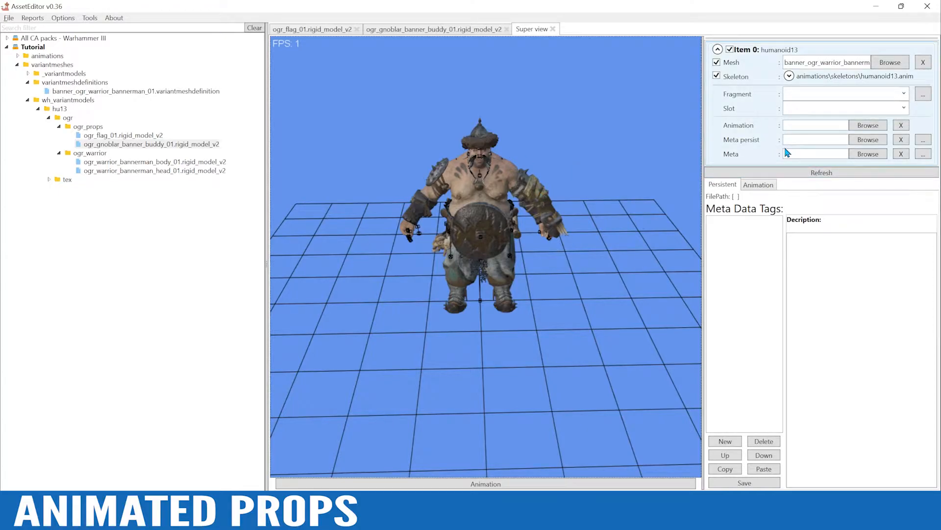
left_click(904, 94)
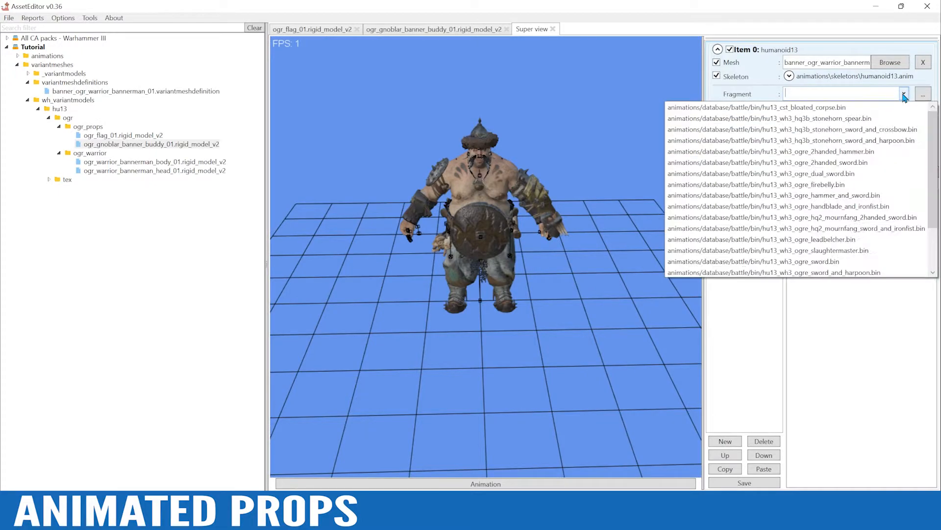
left_click(878, 163)
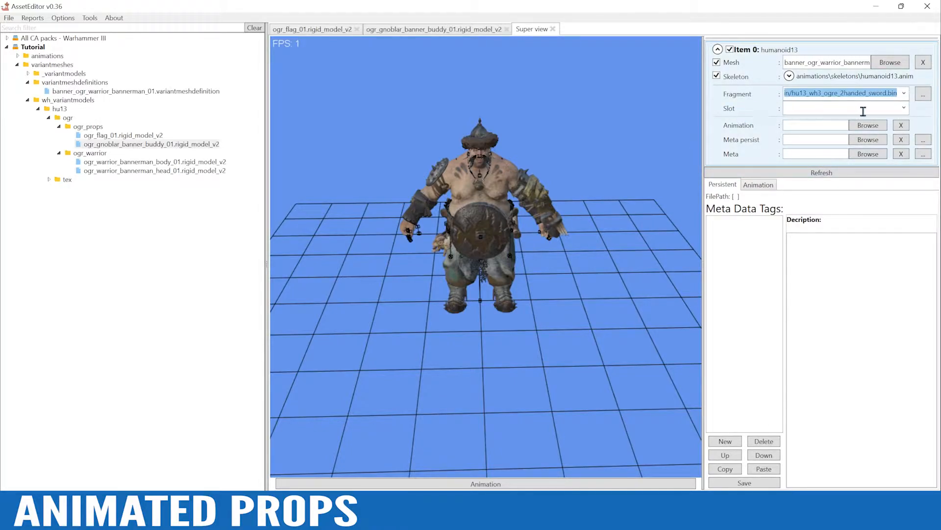
left_click(902, 107)
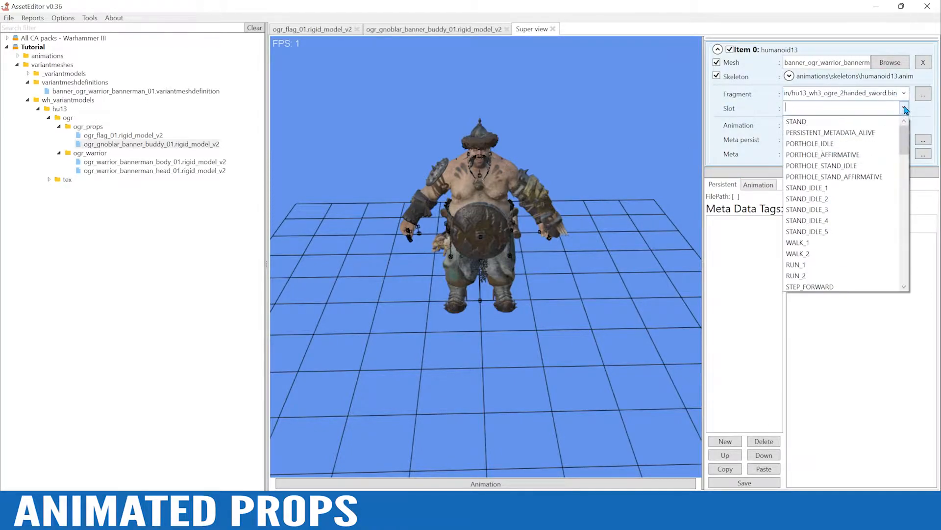
left_click(866, 122)
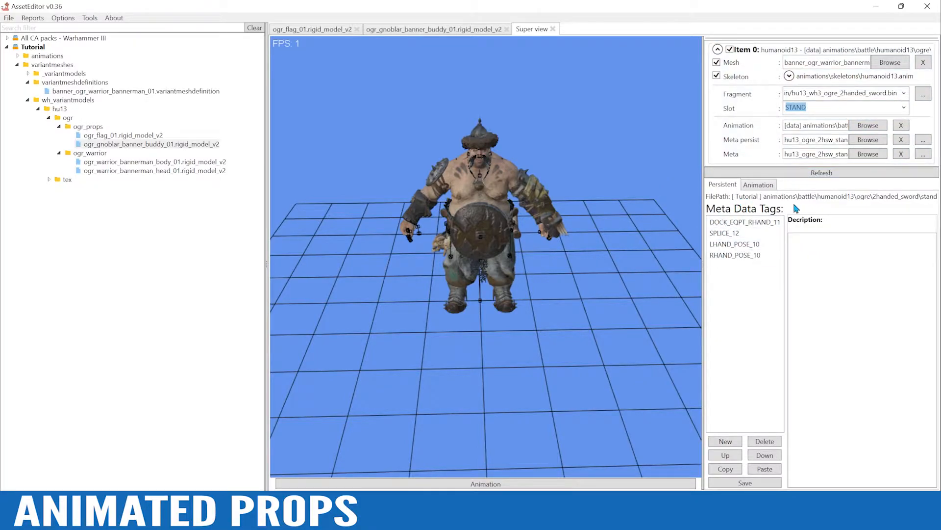
Play the ogre's stand animation and examine the pose from several angles, then collapse the animation controls
left_click(489, 484)
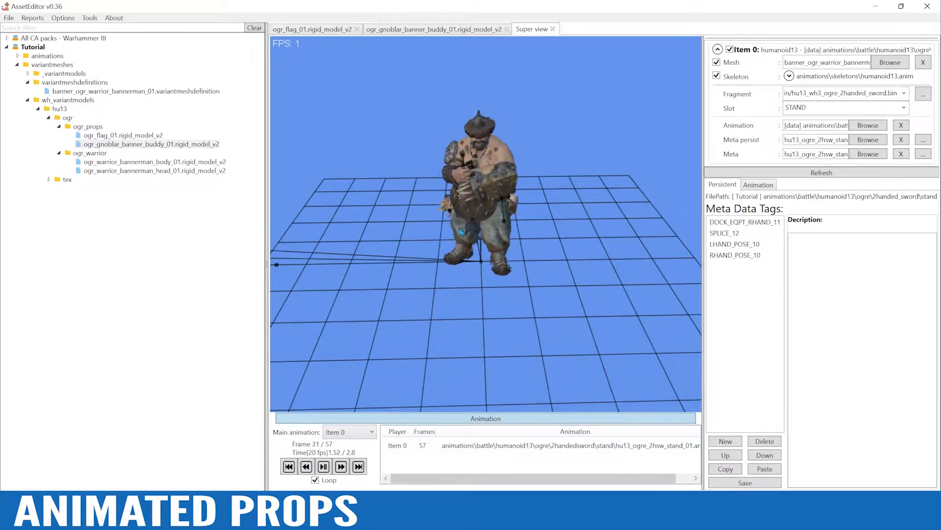
left_click_drag(500, 146, 562, 128, "alt")
scroll(563, 128, "up", 2, "alt")
right_click_drag(564, 128, 569, 193, "alt")
scroll(570, 192, "up", 1, "alt")
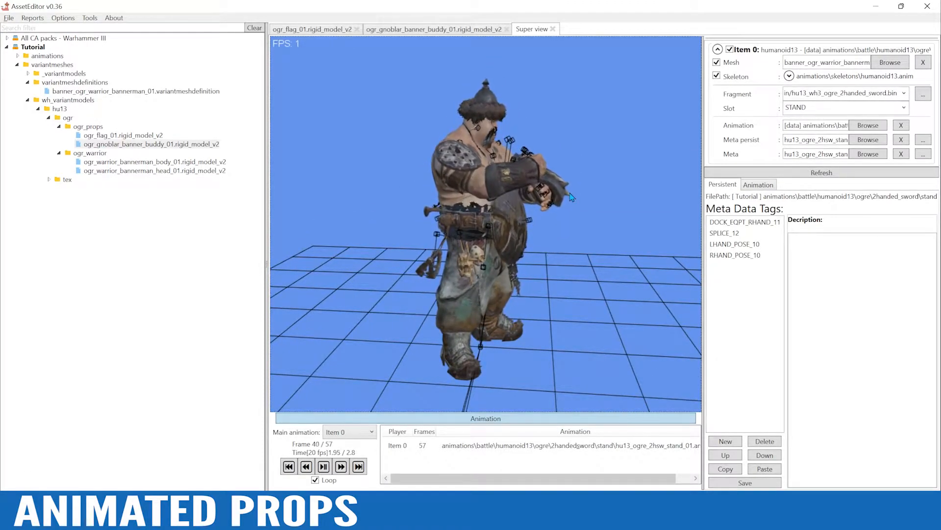
left_click_drag(539, 278, 461, 273, "alt")
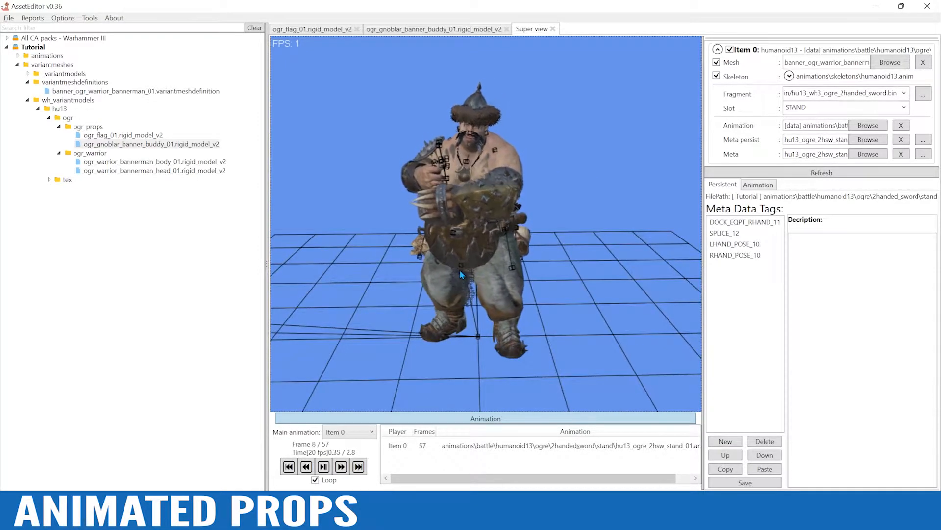
left_click_drag(554, 298, 575, 293, "alt")
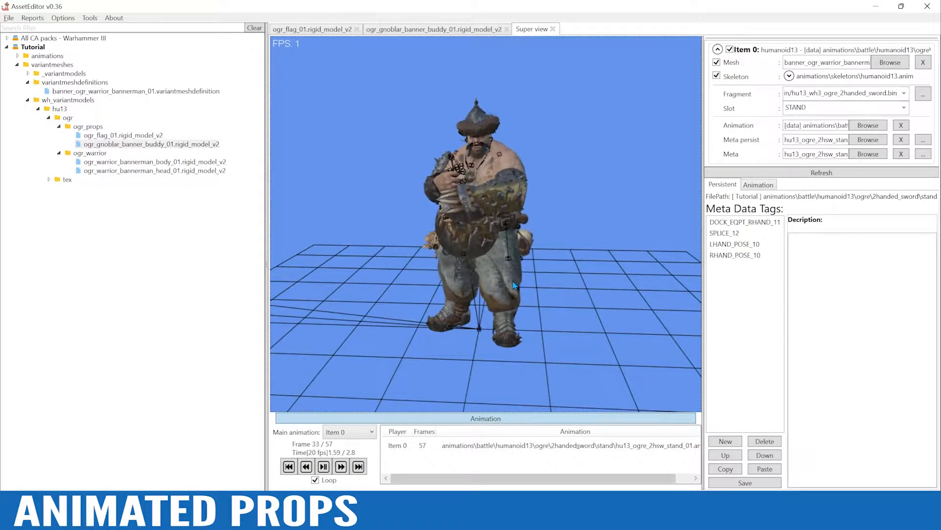
left_click(513, 419)
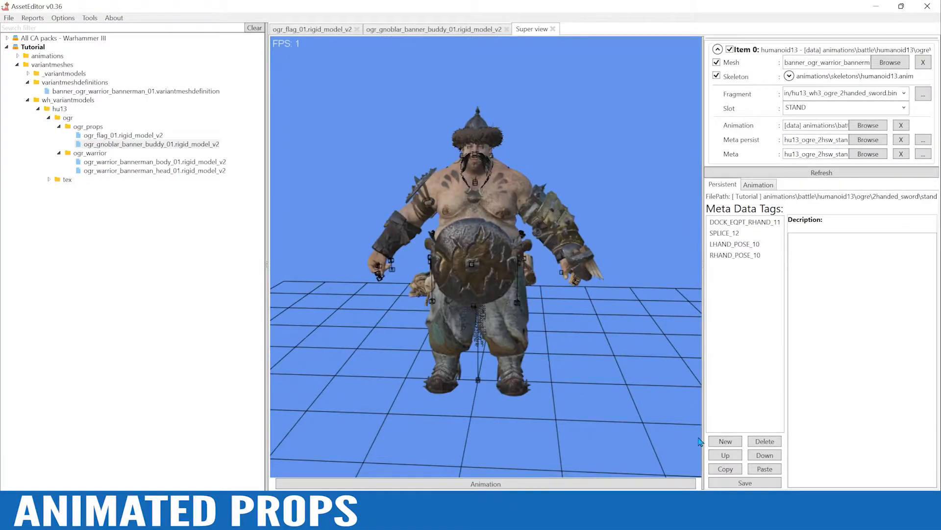
Add an ANIMATED_PROP_14 tag to the persistent metadata of the stand animation
left_click(727, 443)
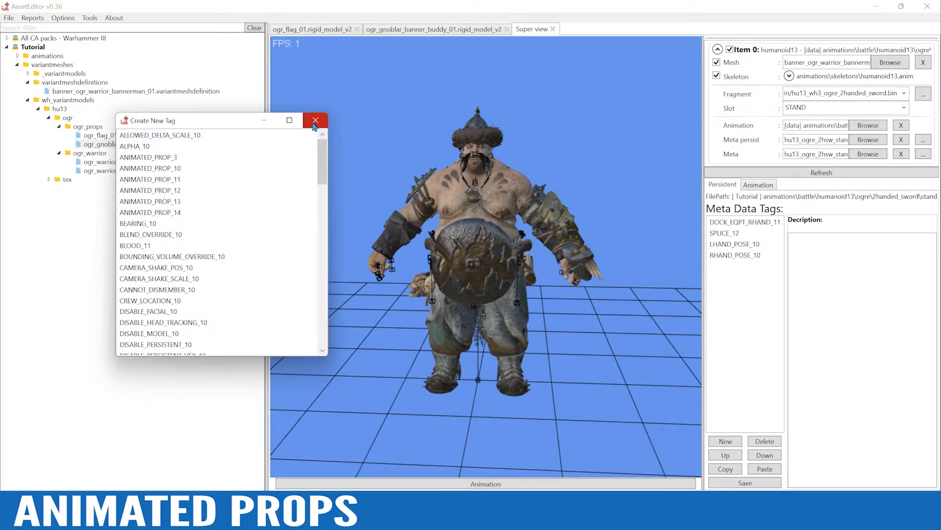
left_click_drag(237, 122, 401, 154)
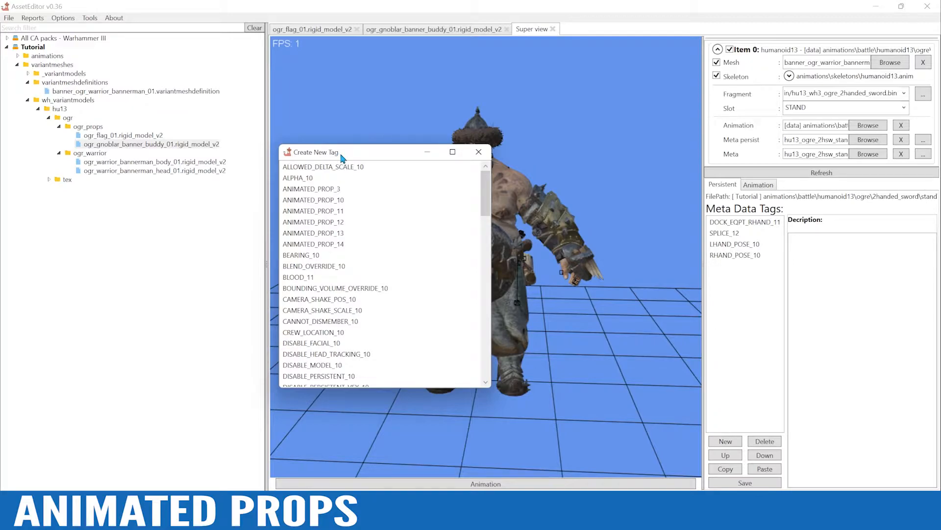
left_click(332, 248)
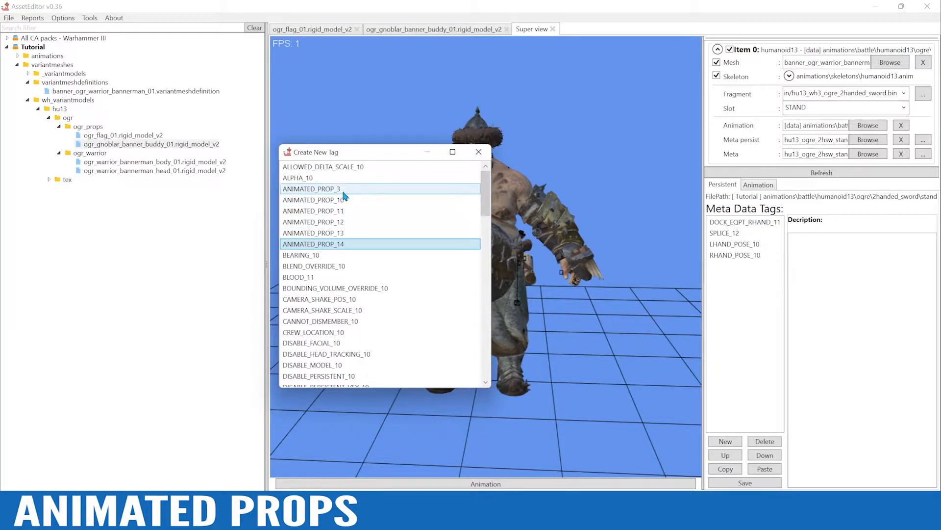
double_click(324, 245)
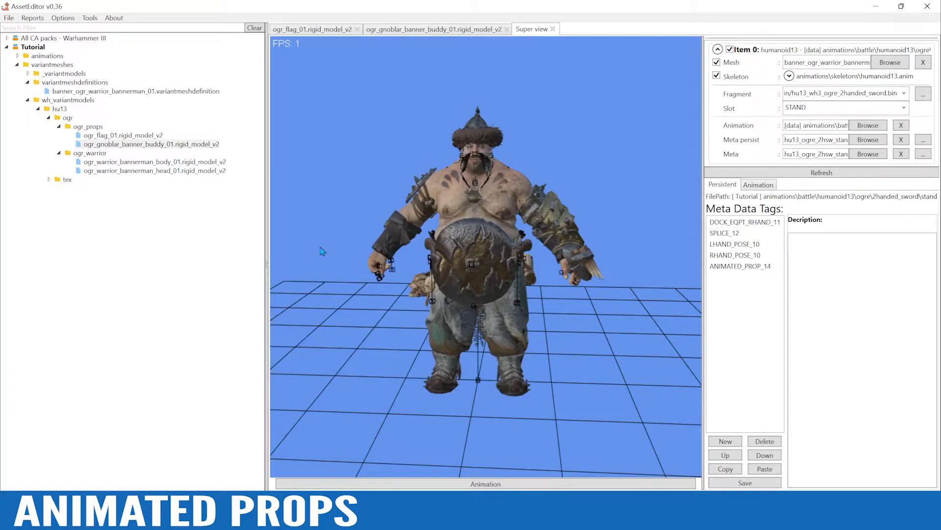
Move the ANIMATED_PROP_14 tag to the start of the metadata tag list and widen the area showing its properties
left_click(741, 268)
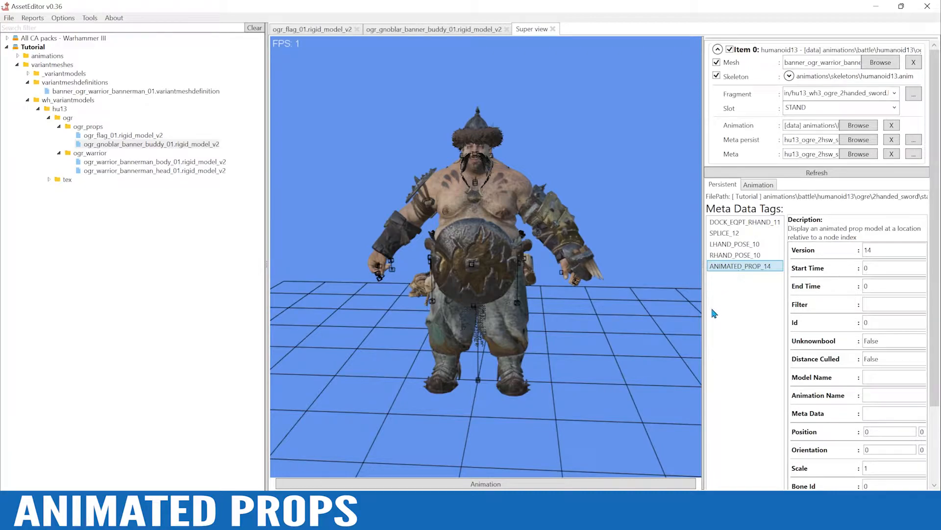
left_click_drag(704, 308, 643, 309)
left_click_drag(933, 209, 932, 284)
left_click(673, 459)
left_click(673, 458)
left_click(673, 459)
left_click(672, 459)
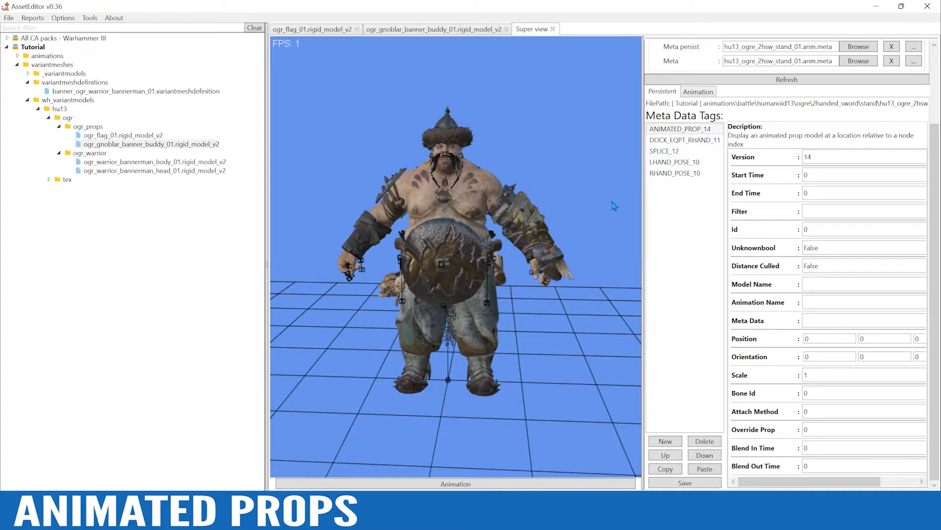
left_click_drag(644, 338, 560, 314)
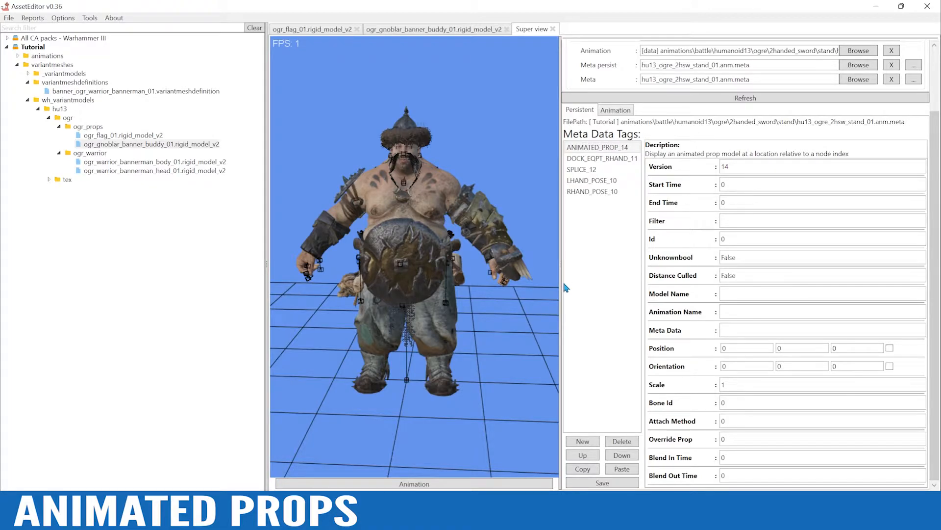
Copy the full path of ogr_flag_01.rigid_model_v2 and set it as the animated prop tag's Model Name
left_click(134, 136)
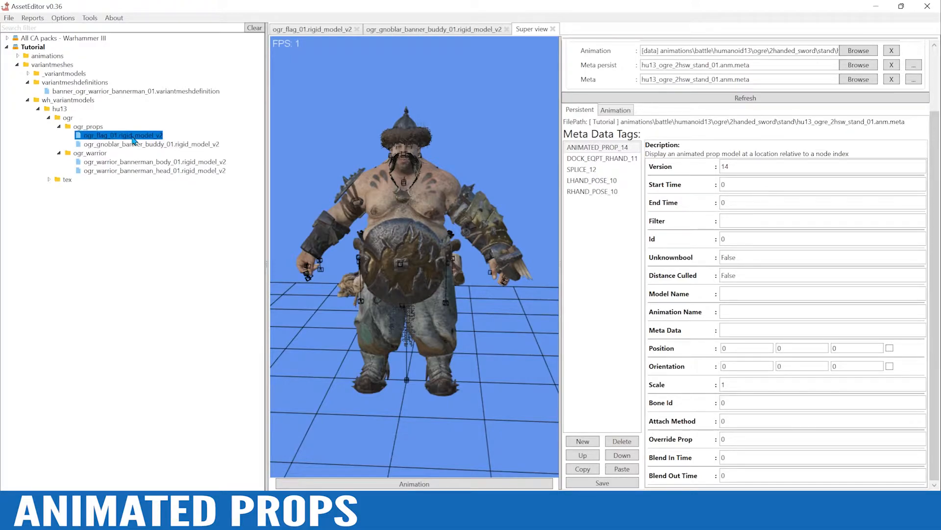
right_click(134, 139)
left_click(184, 190)
right_click(145, 138)
left_click(206, 189)
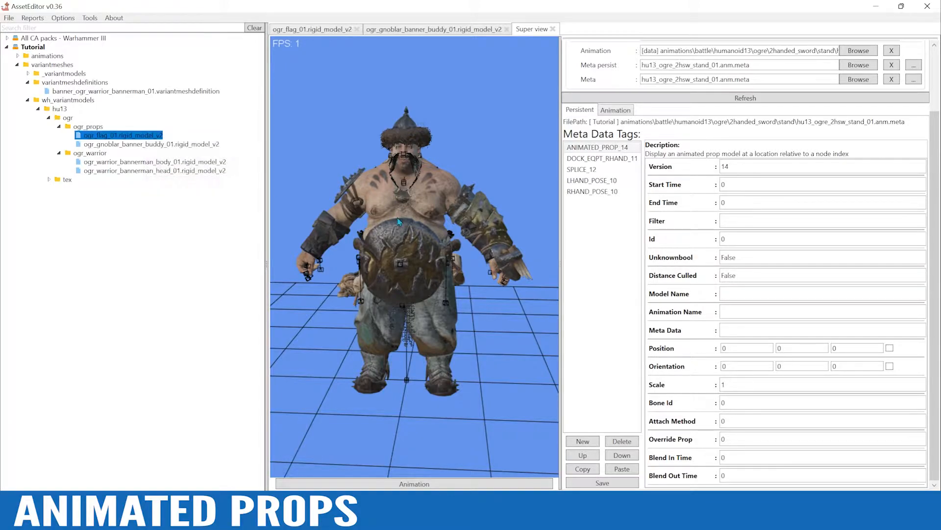
left_click(739, 294)
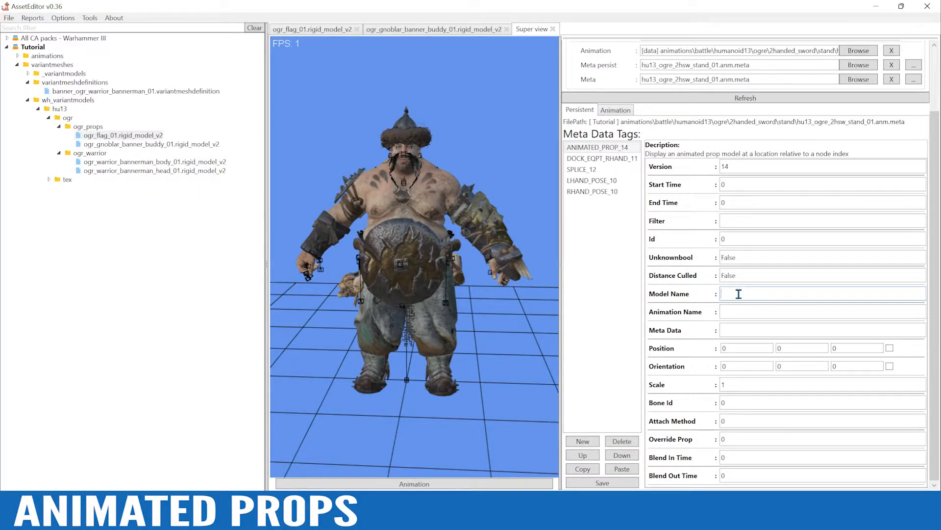
key("ctrl+v")
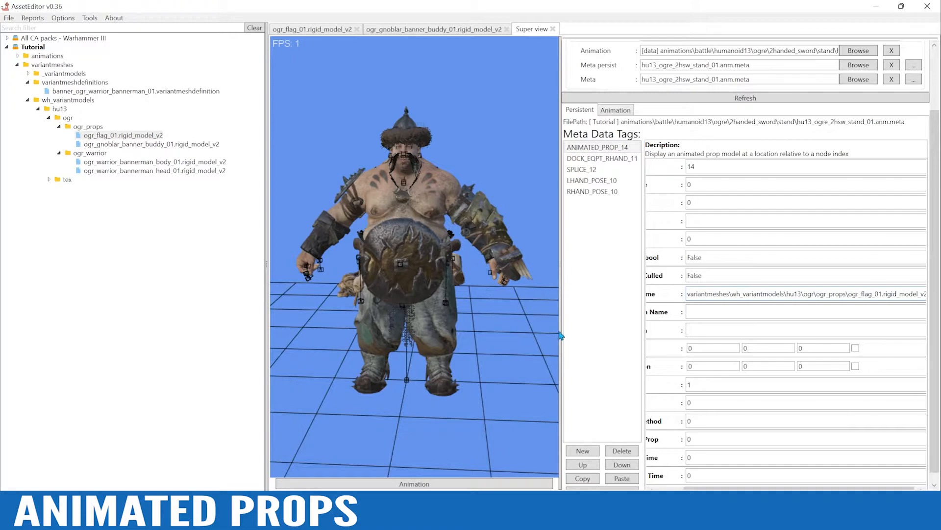
Expand the flag model's animation settings and select flag_persistent_01.anim as its animation
left_click(300, 31)
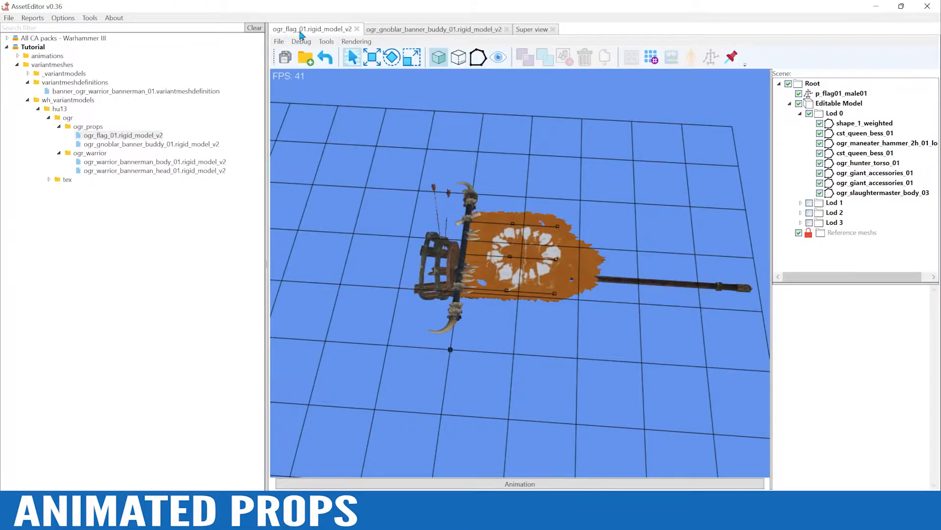
left_click(516, 486)
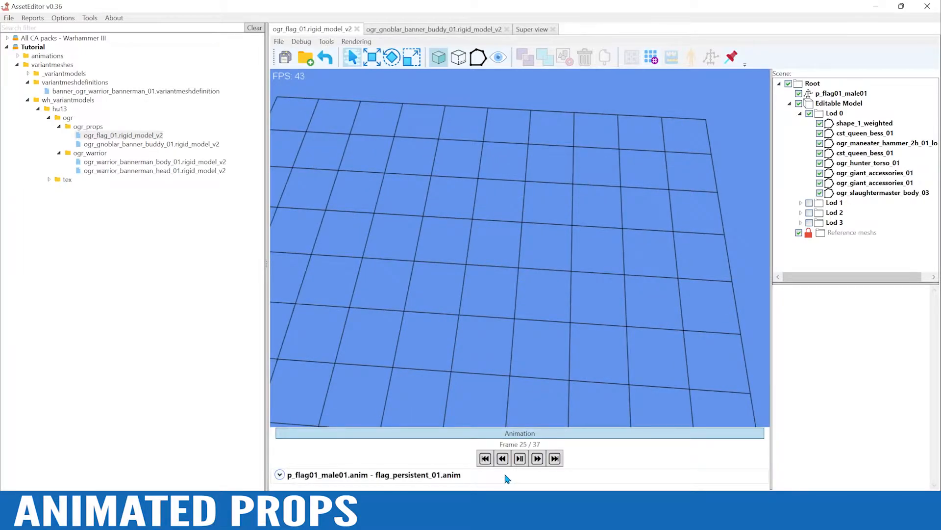
left_click(505, 478)
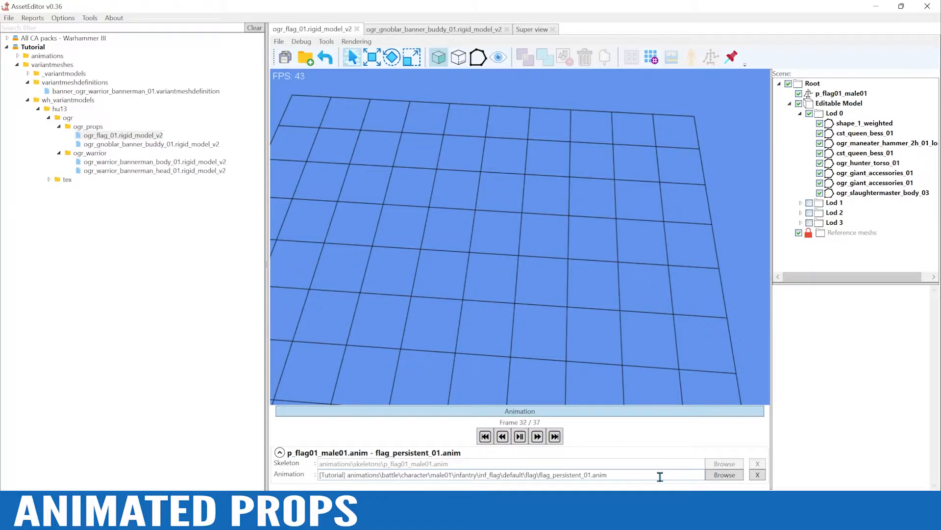
left_click(725, 475)
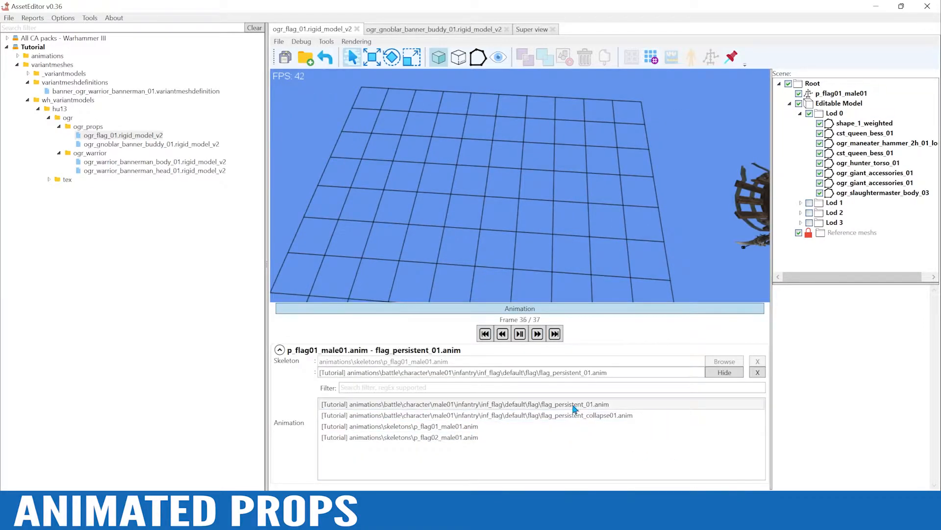
double_click(573, 407)
left_click_drag(590, 335, 590, 199, "alt")
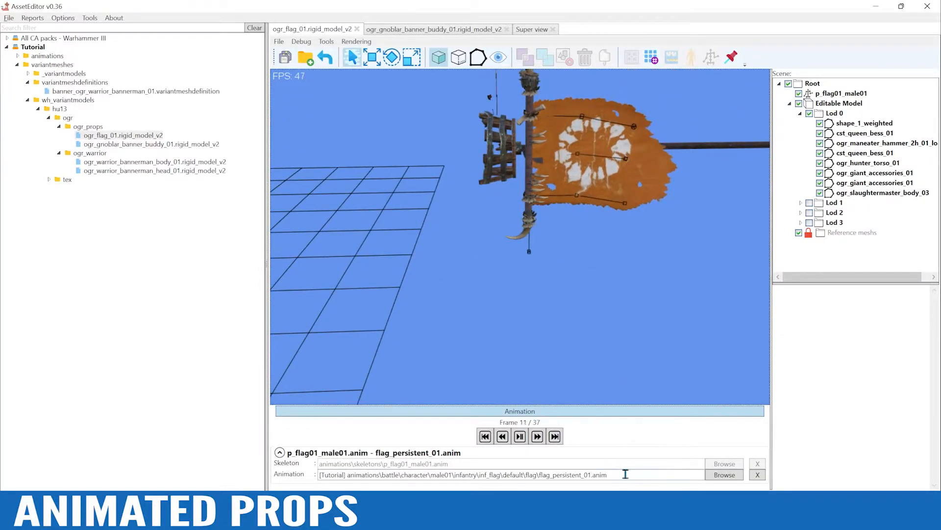
Copy the path of flag_persistent_01.anim, without the pack prefix, into the animated prop tag's Animation Name in Super view
left_click_drag(612, 474, 343, 474)
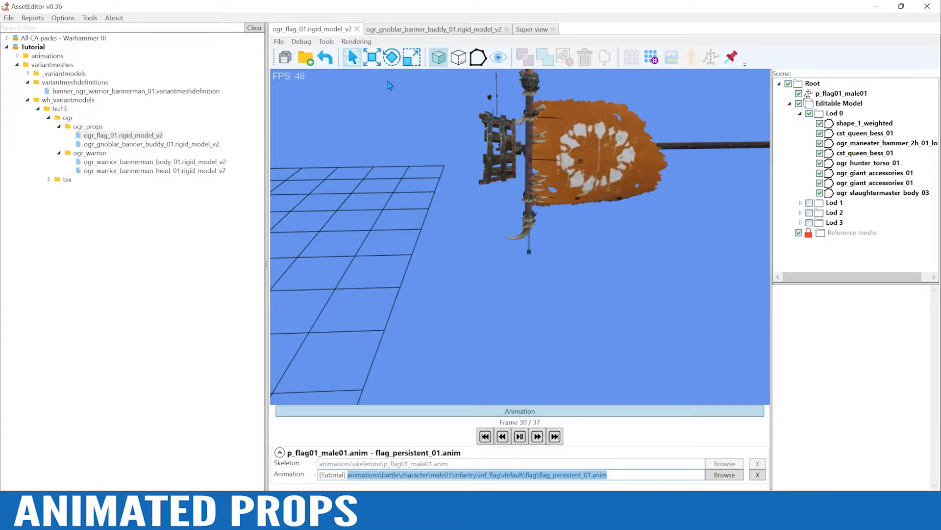
left_click(530, 32)
left_click_drag(772, 214, 517, 213)
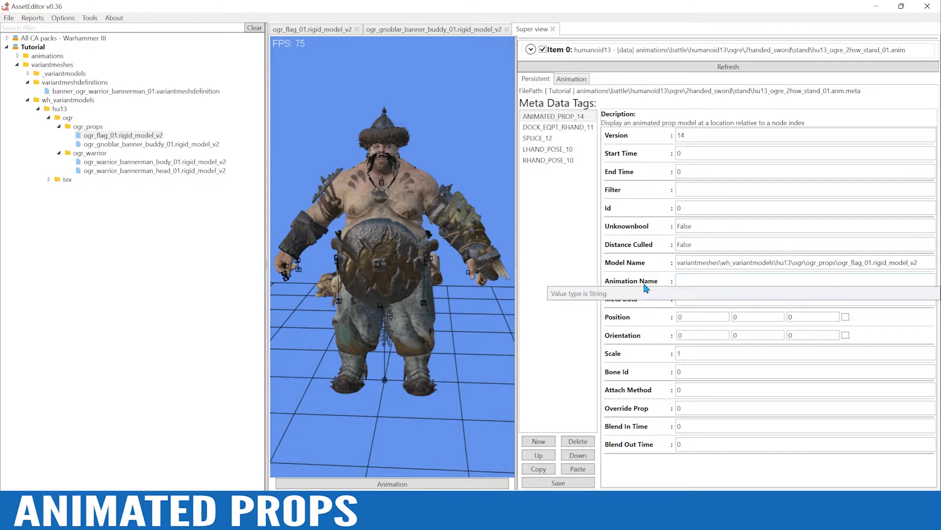
left_click(701, 280)
key("ctrl+v")
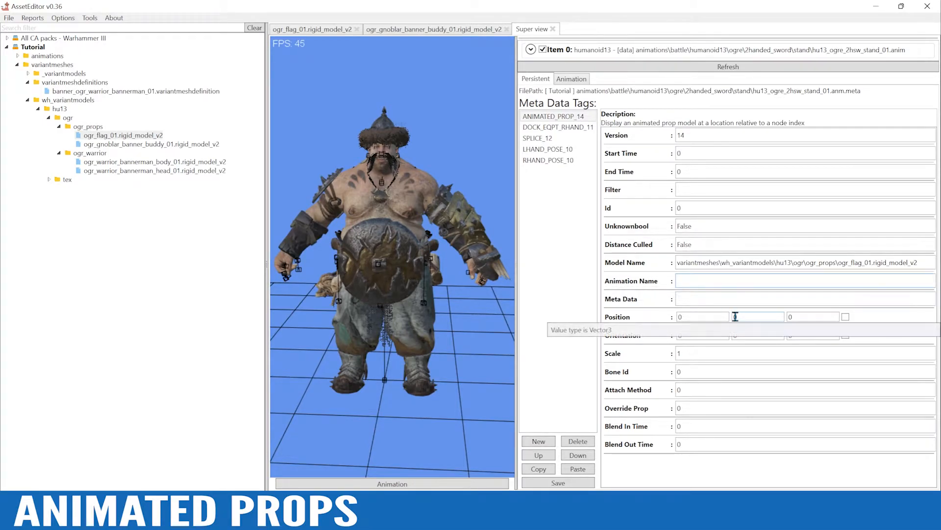
left_click(735, 316)
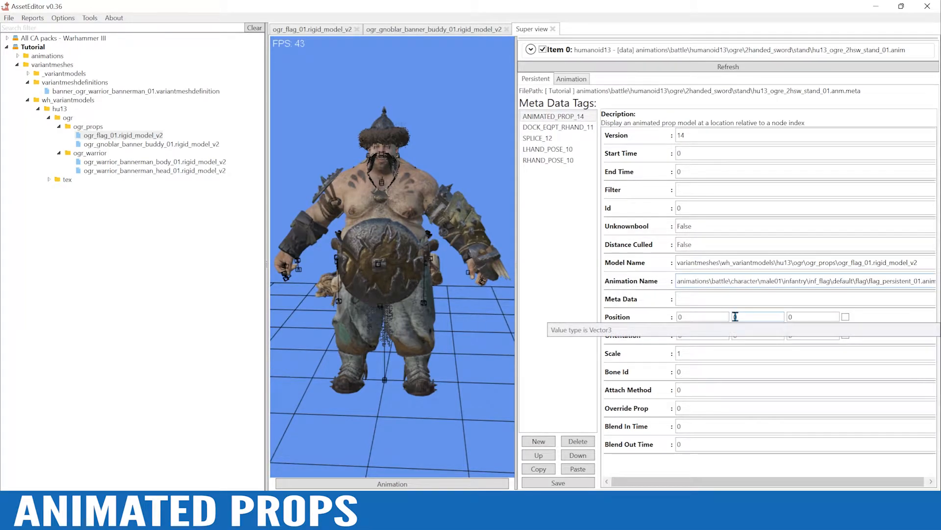
Save the persistent metadata, enlarge the 3D view and play the ogre's stand animation with the flag prop
left_click(559, 484)
left_click(508, 305)
left_click_drag(516, 402, 678, 404)
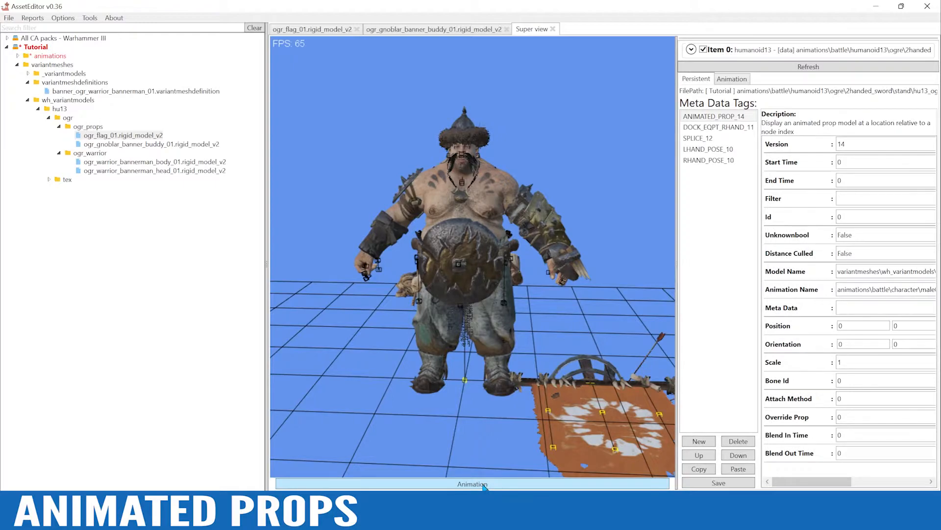
left_click(484, 485)
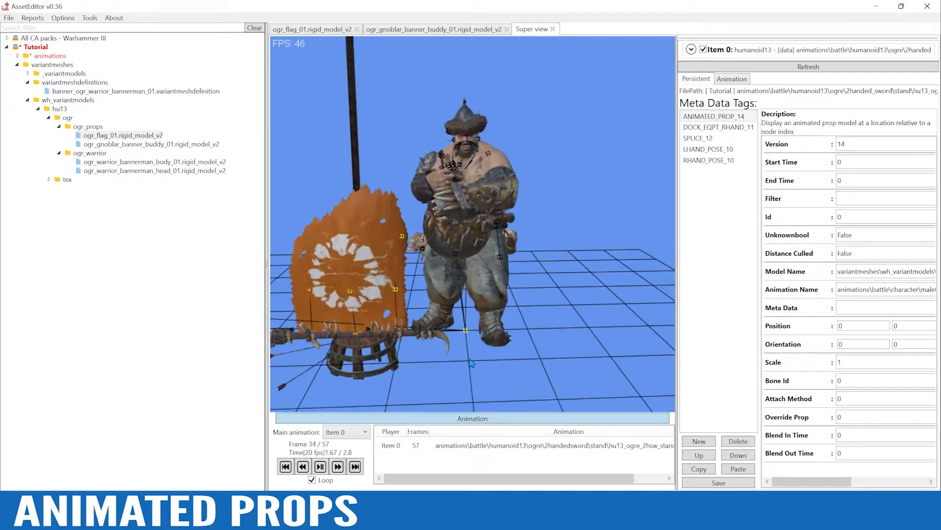
Examine the flag prop's placement beside the ogre during the stand animation and in the rest pose
right_click_drag(469, 359, 468, 313, "alt")
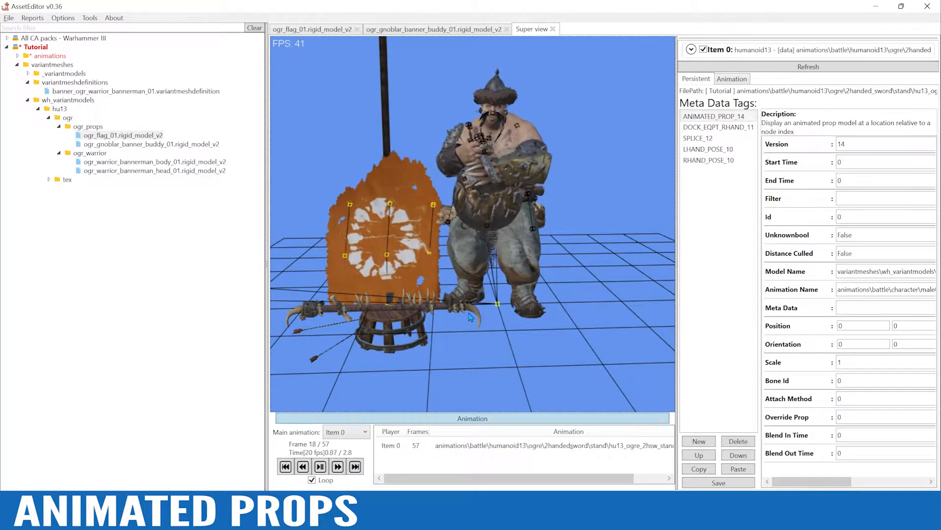
left_click_drag(471, 318, 479, 299, "alt")
scroll(471, 299, "down", 2)
right_click_drag(437, 179, 481, 231, "alt")
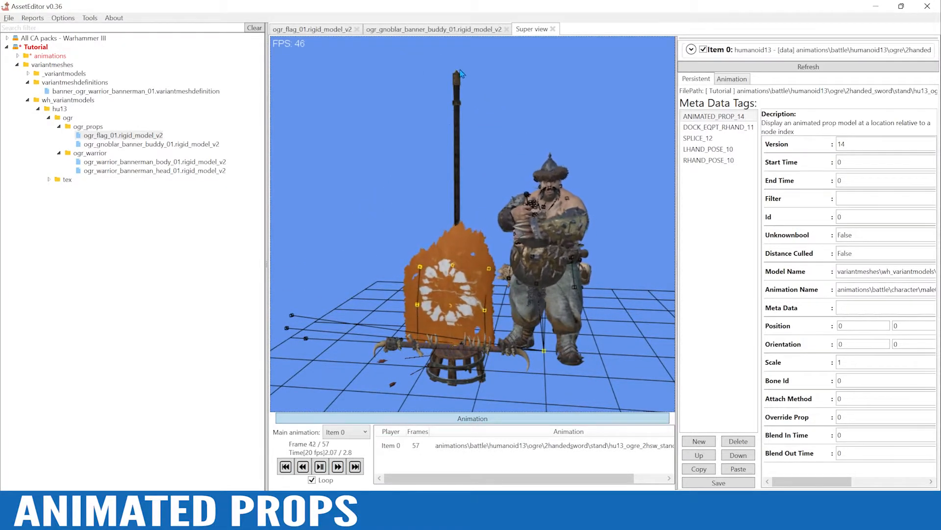
left_click(481, 420)
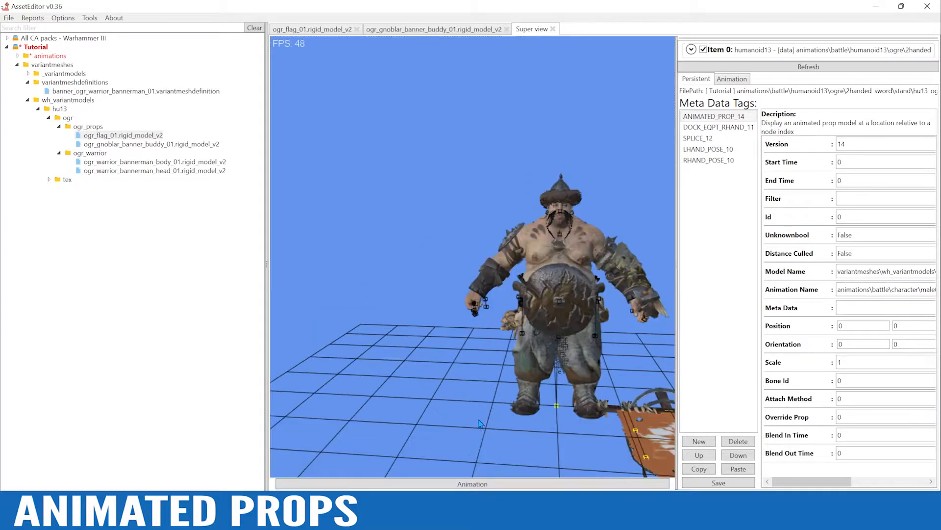
left_click_drag(544, 376, 603, 386, "alt")
right_click_drag(603, 386, 533, 348, "alt")
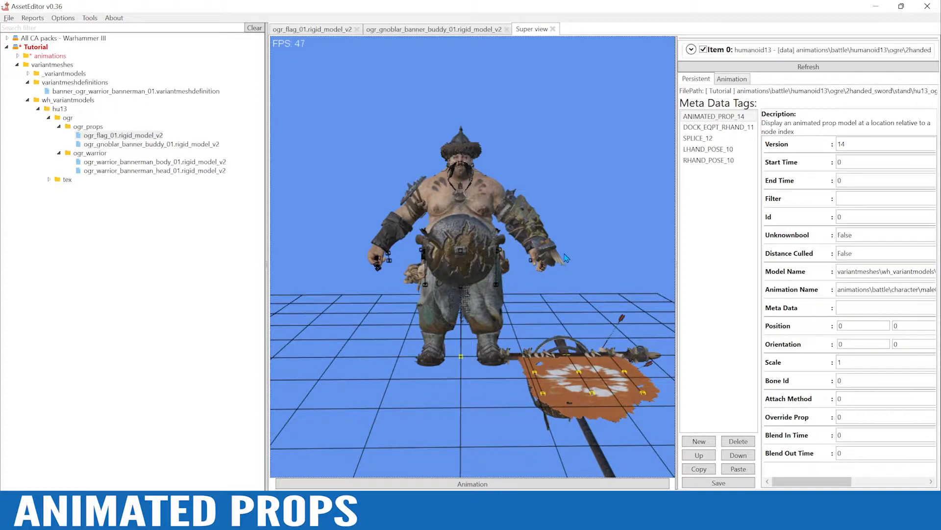
Expand the Item 0 settings, hide the ogre's mesh and inspect its bare skeleton from several angles
left_click(690, 50)
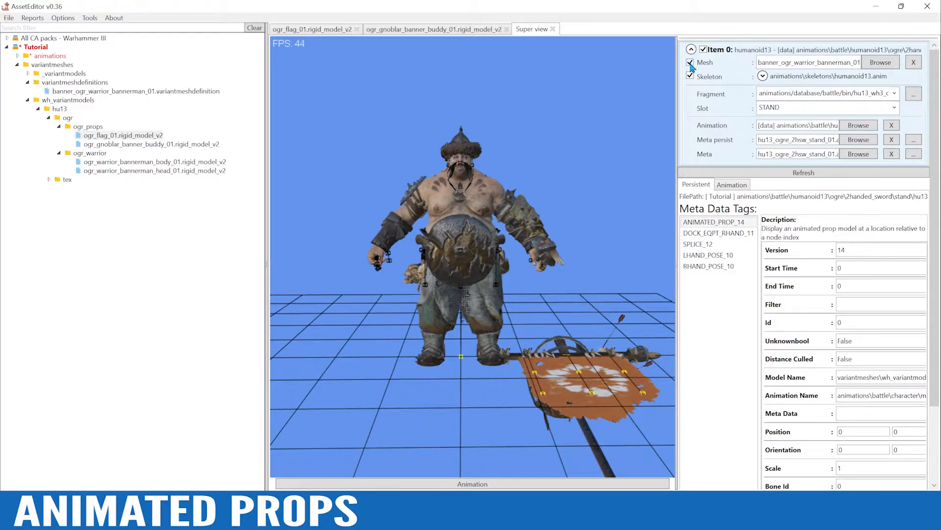
left_click(690, 63)
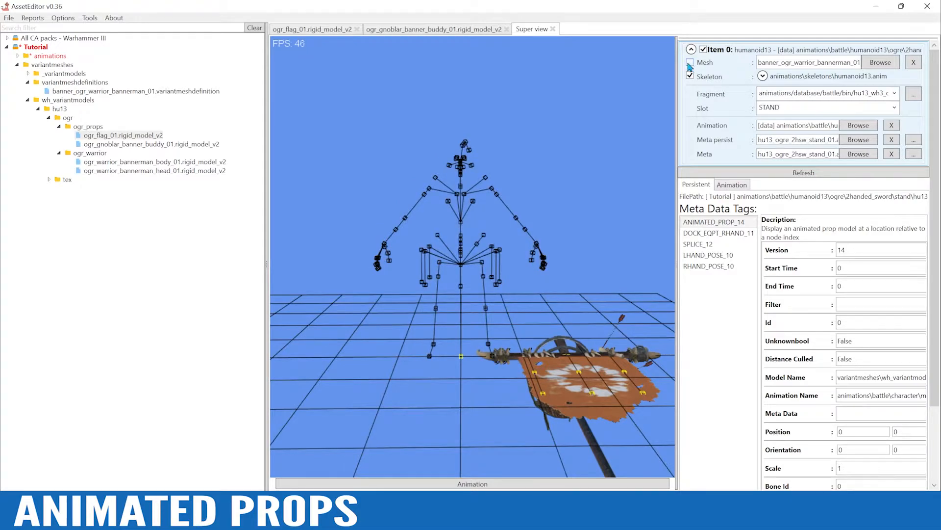
mouse_move(413, 231)
left_mouse_down("alt")
mouse_move(480, 231)
mouse_move(407, 228)
mouse_move(425, 228)
left_mouse_up("alt")
scroll(475, 231, "up", 2, "alt")
scroll(424, 227, "up", 5, "alt")
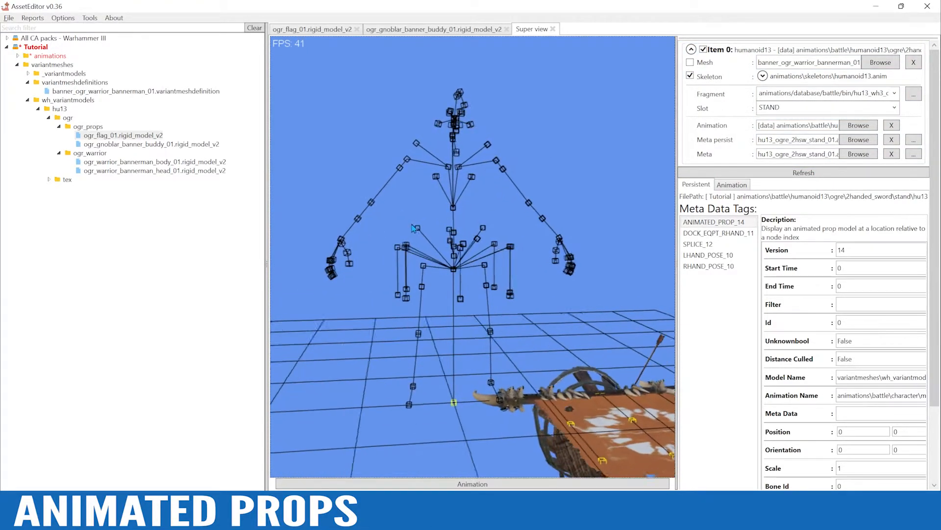
right_click_drag(428, 223, 473, 188, "alt")
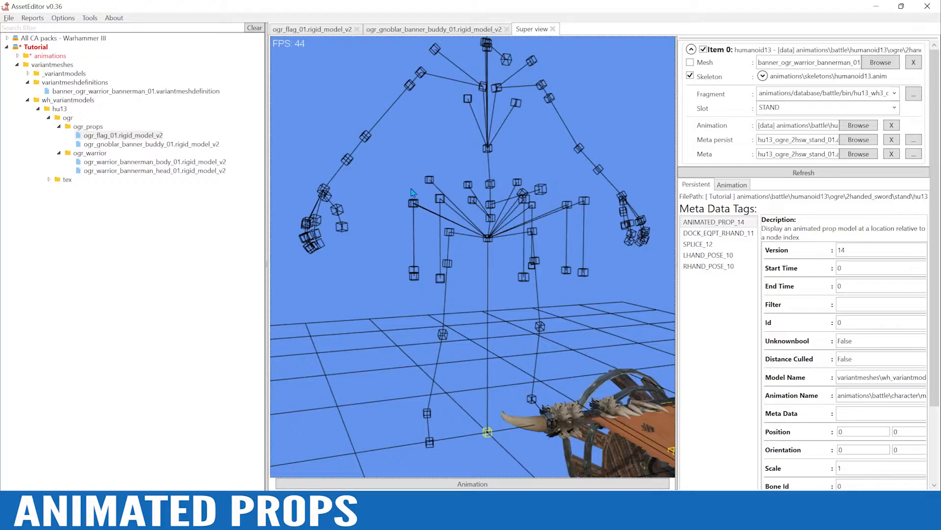
left_click_drag(456, 136, 502, 217, "alt")
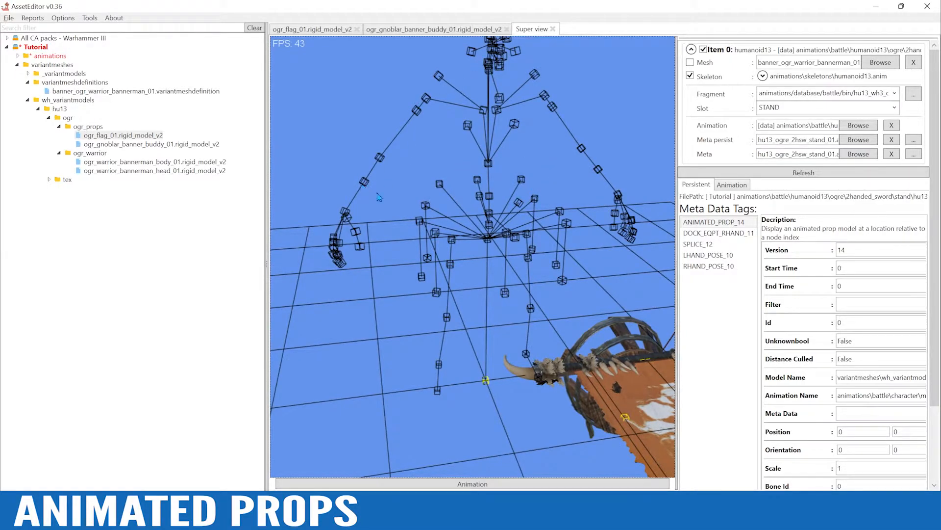
left_click_drag(557, 96, 557, 143, "alt")
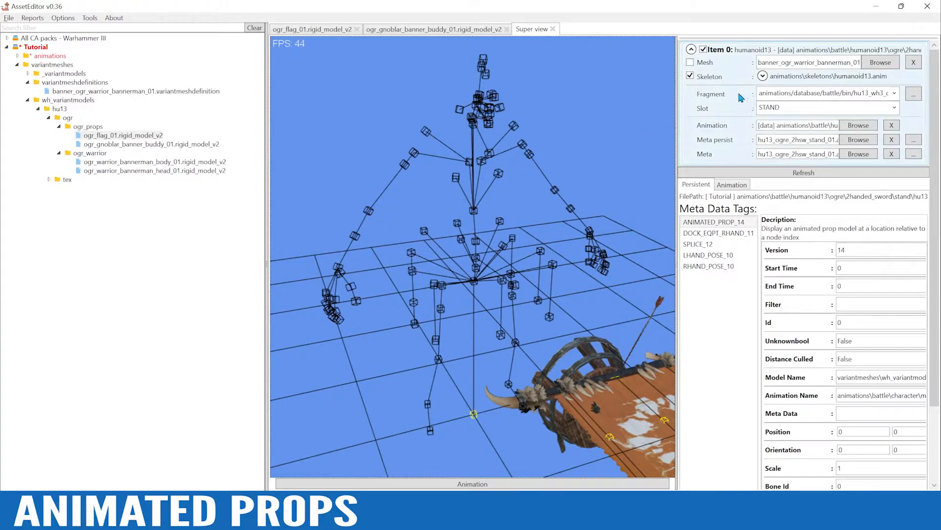
List the humanoid13 skeleton's bones and highlight animroot - 0 to examine its position relative to the flag
left_click(762, 76)
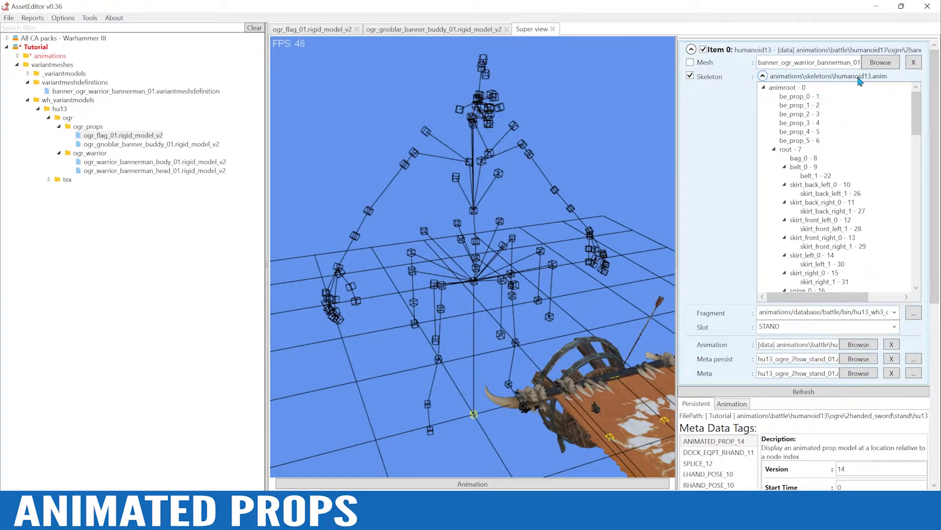
mouse_move(916, 122)
left_mouse_down()
mouse_move(920, 280)
mouse_move(908, 111)
left_mouse_up()
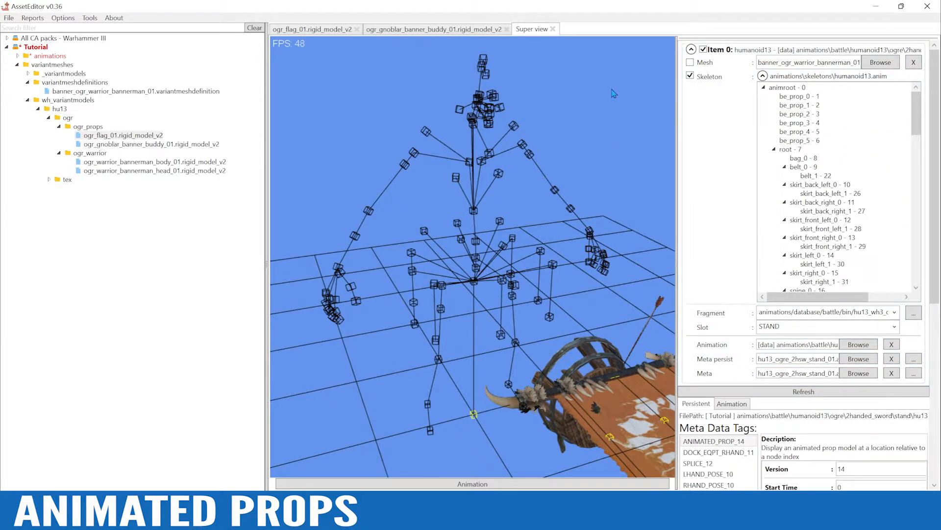
left_click(787, 88)
left_click_drag(506, 438, 506, 404, "alt")
right_click_drag(506, 405, 509, 327, "alt")
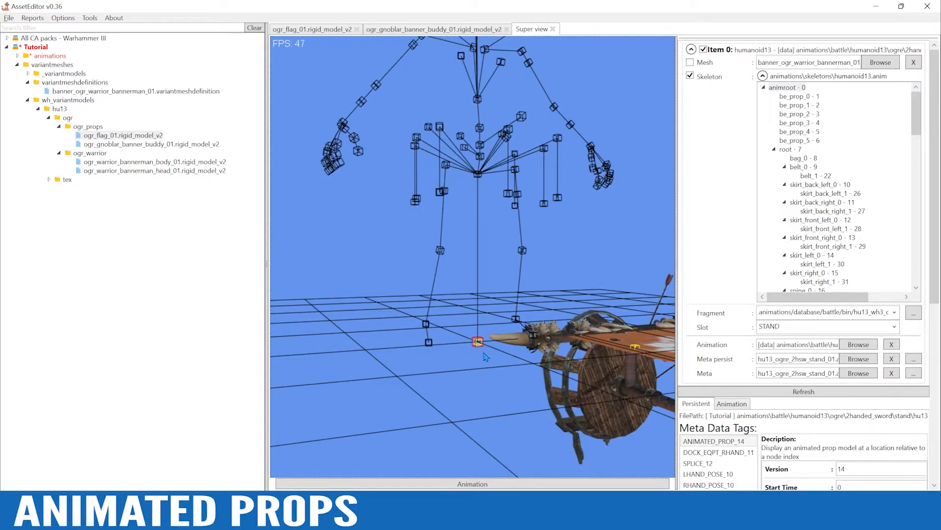
left_click_drag(497, 352, 474, 287, "alt")
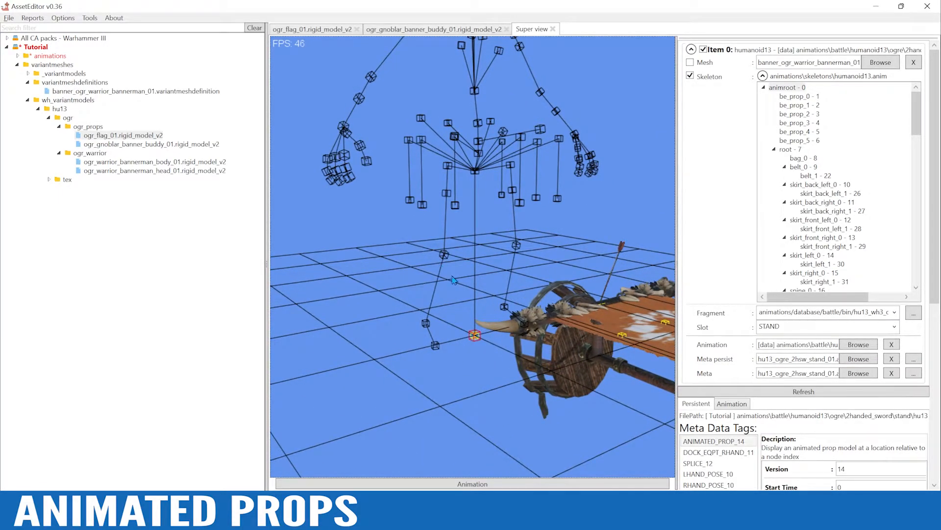
left_click_drag(485, 254, 473, 252, "alt")
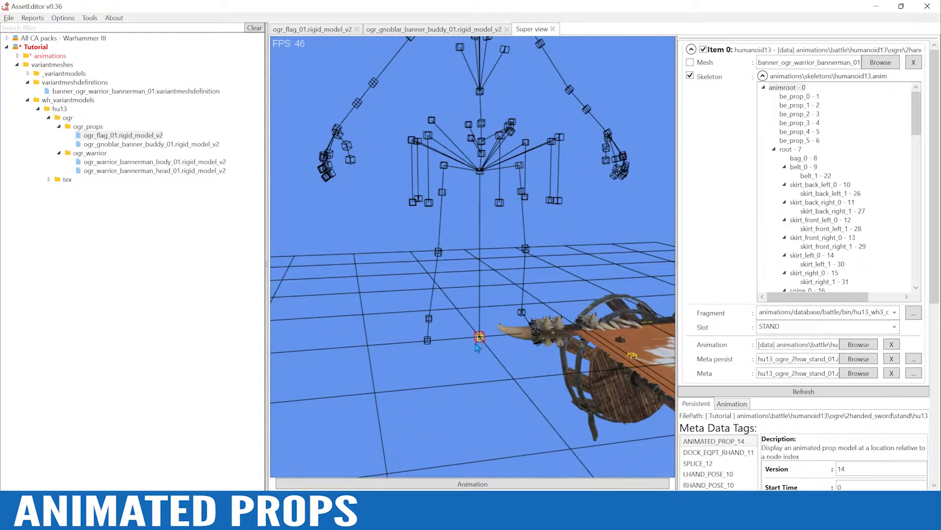
key("alt")
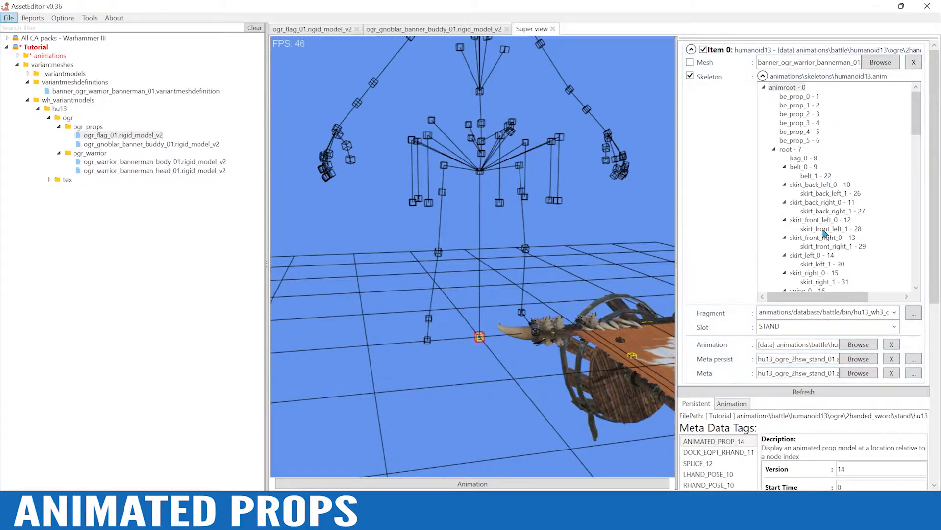
Highlight the belly_mid - 21 bone and inspect its position on the skeleton from different angles
scroll(909, 120, "down", 2)
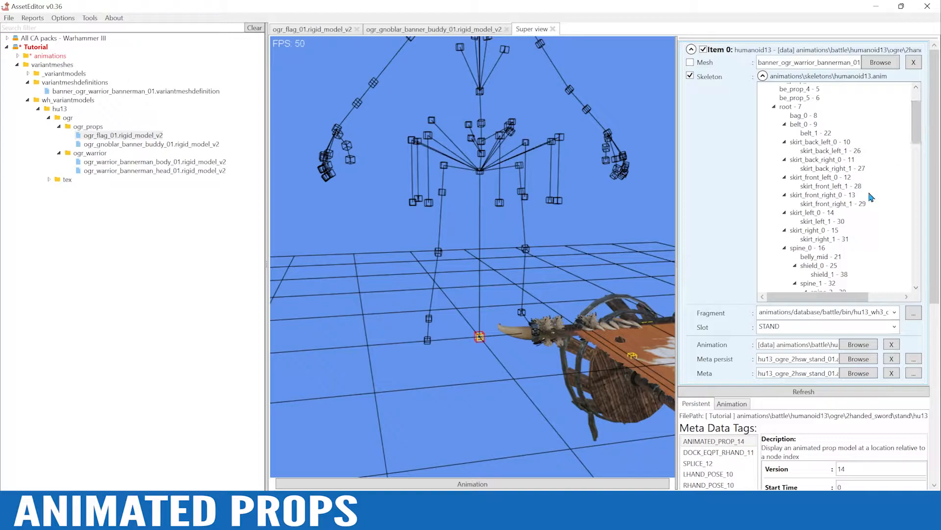
left_click(812, 259)
mouse_move(549, 187)
left_mouse_down("alt")
mouse_move(527, 208)
mouse_move(556, 214)
mouse_move(554, 225)
left_mouse_up("alt")
left_click_drag(478, 235, 492, 237, "alt")
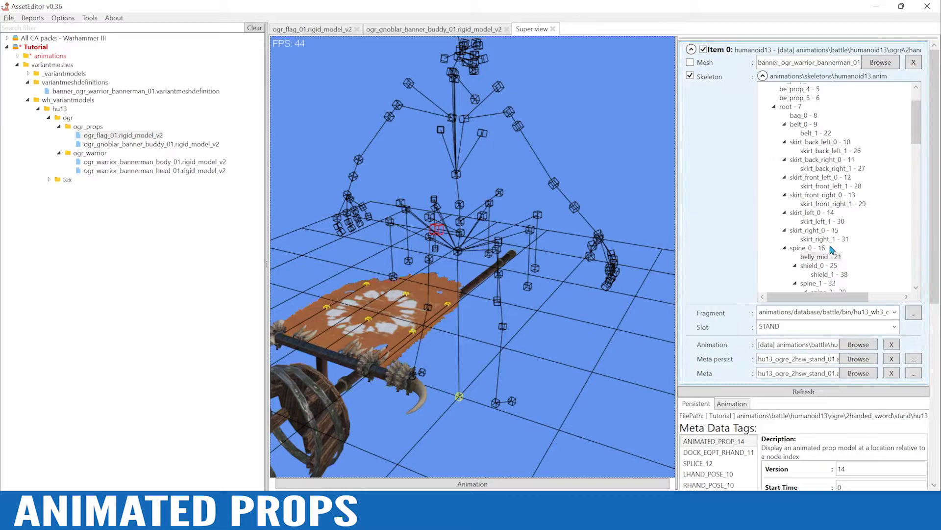
left_click_drag(625, 201, 532, 187, "alt")
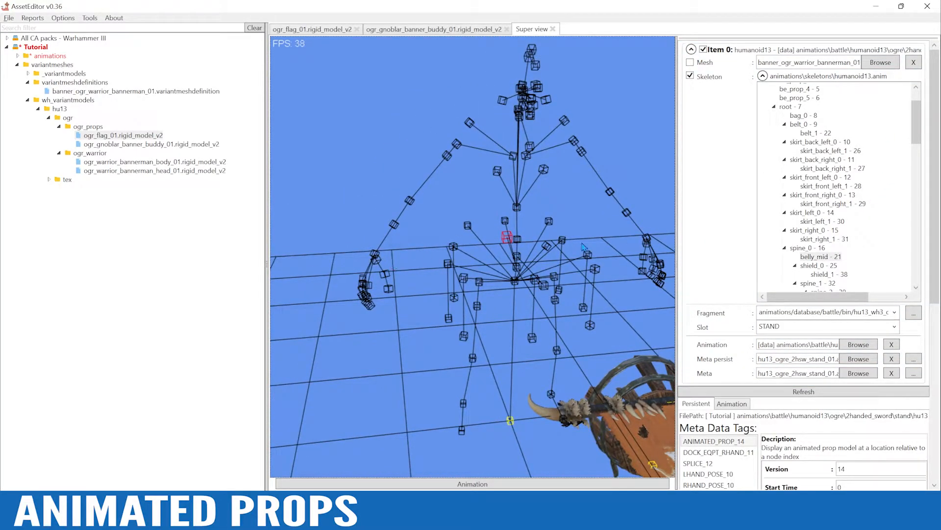
left_click_drag(639, 270, 545, 229, "alt")
Highlight the hand_left - 69 bone, check its motion in the stand animation, then show the mesh again and collapse the bone list
left_click_drag(917, 125, 911, 166)
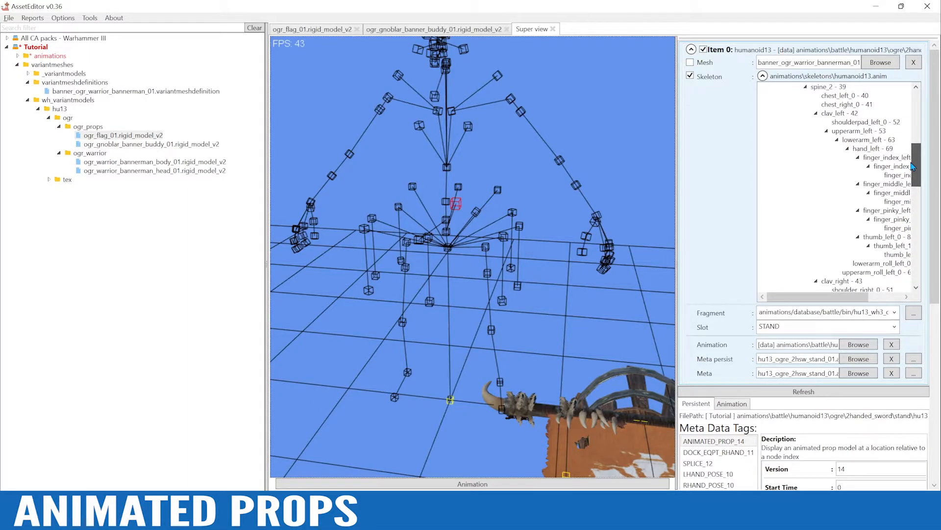
left_click(872, 152)
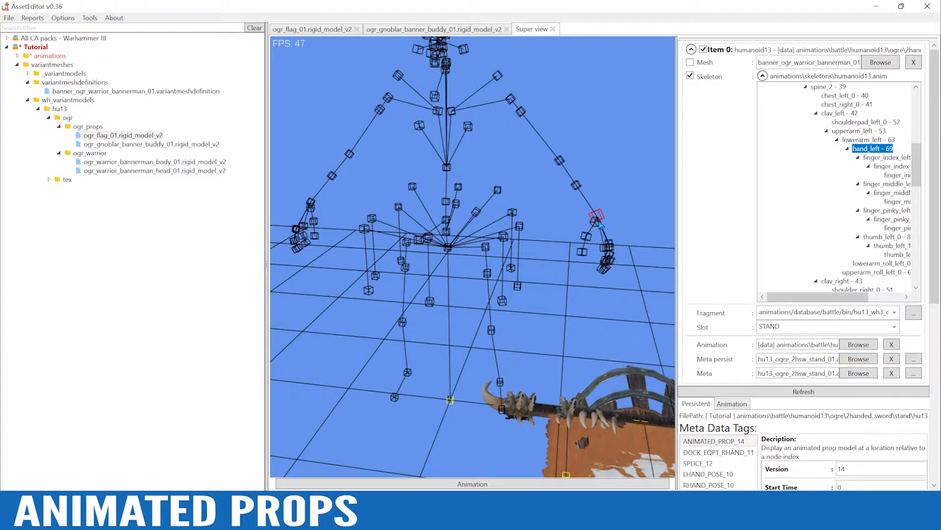
left_click_drag(598, 224, 540, 267, "alt")
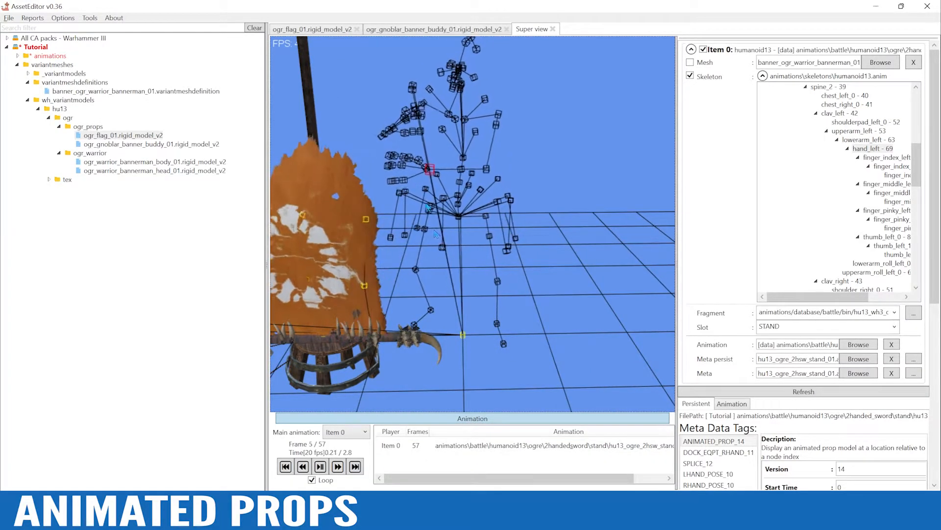
left_click(479, 419)
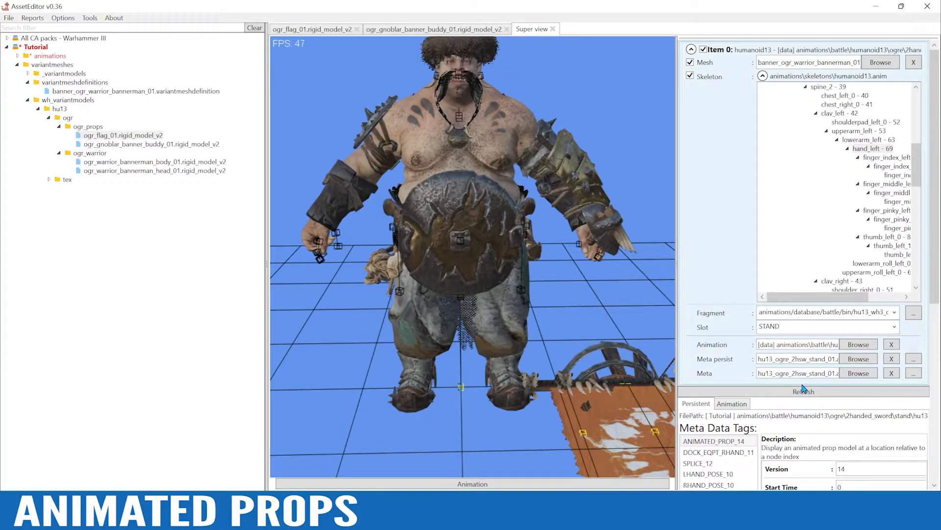
left_click(763, 76)
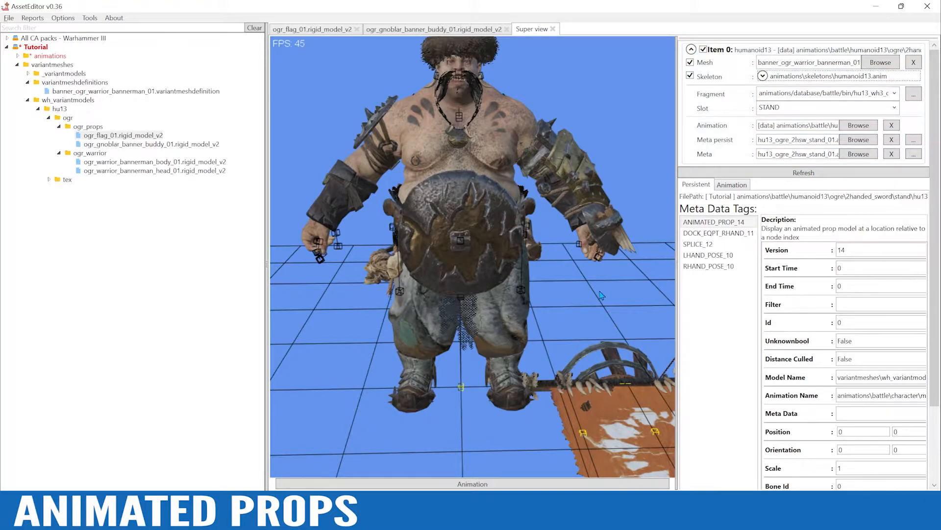
Set the ANIMATED_PROP_14 tag's Bone Id to 69 and save, replacing the existing hu13_ogre_2hsw_stand_01.anm.meta in the Tutorial pack
scroll(602, 294, "down", 5)
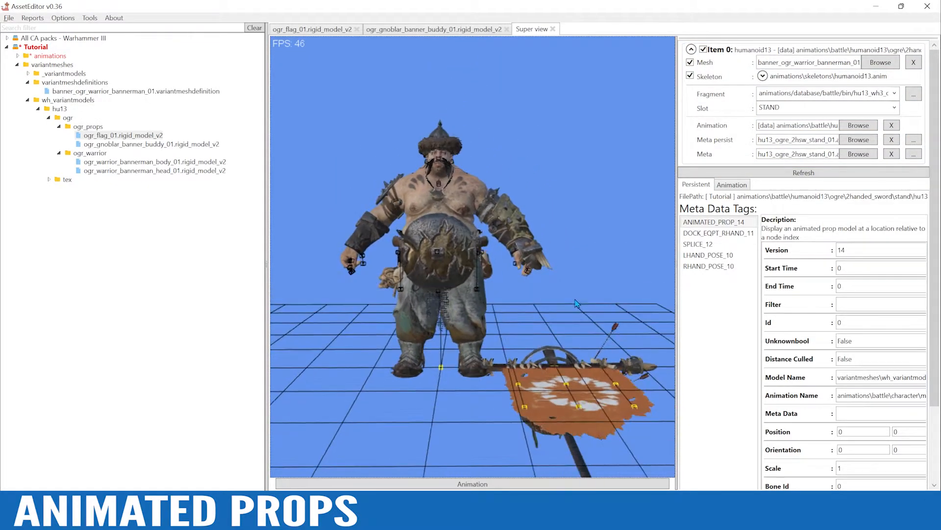
left_click_drag(933, 283, 931, 361)
left_click(710, 130)
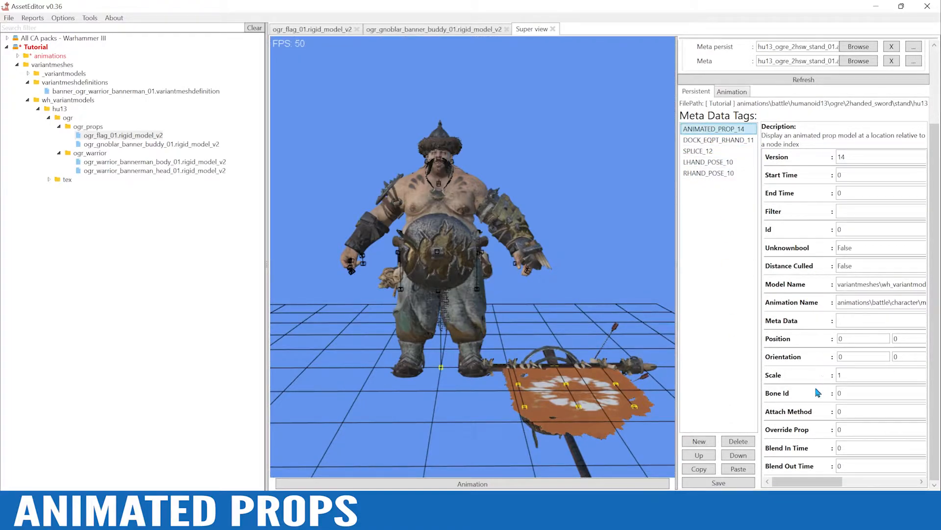
left_click_drag(849, 391, 833, 398)
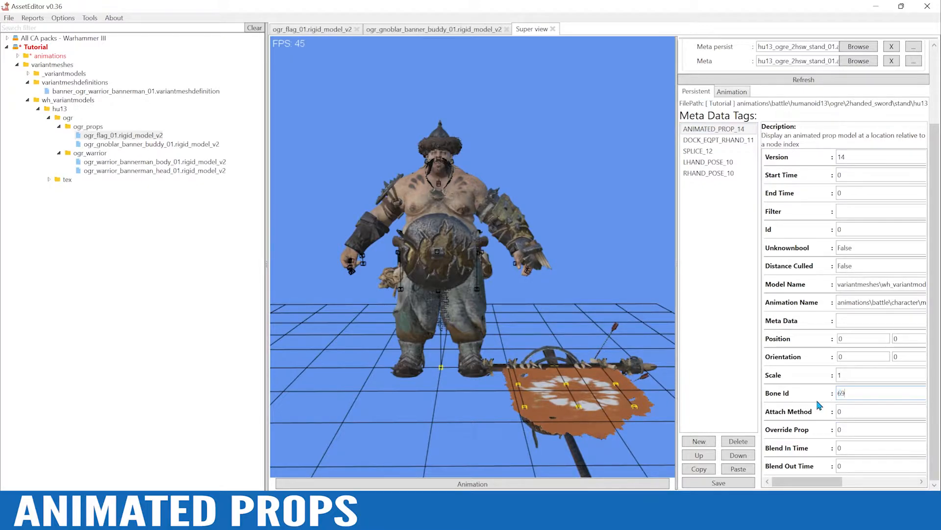
left_click(745, 484)
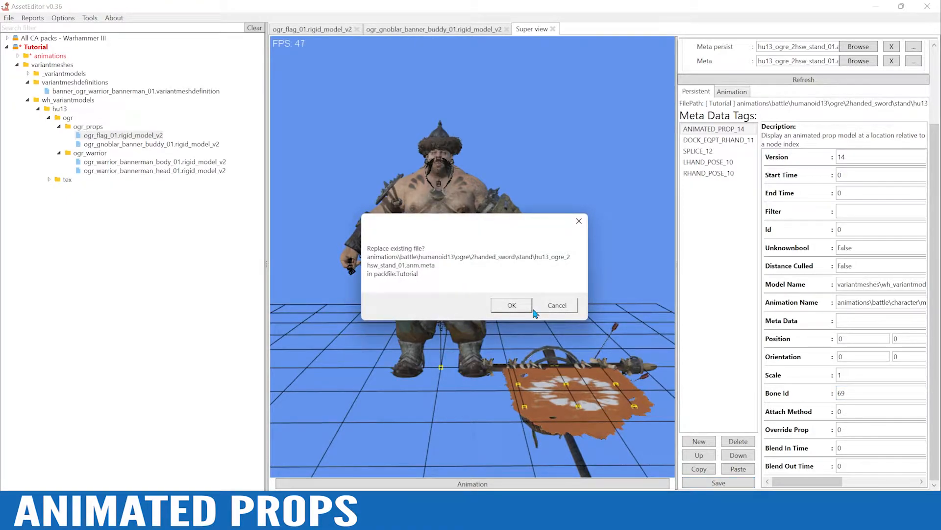
left_click(512, 305)
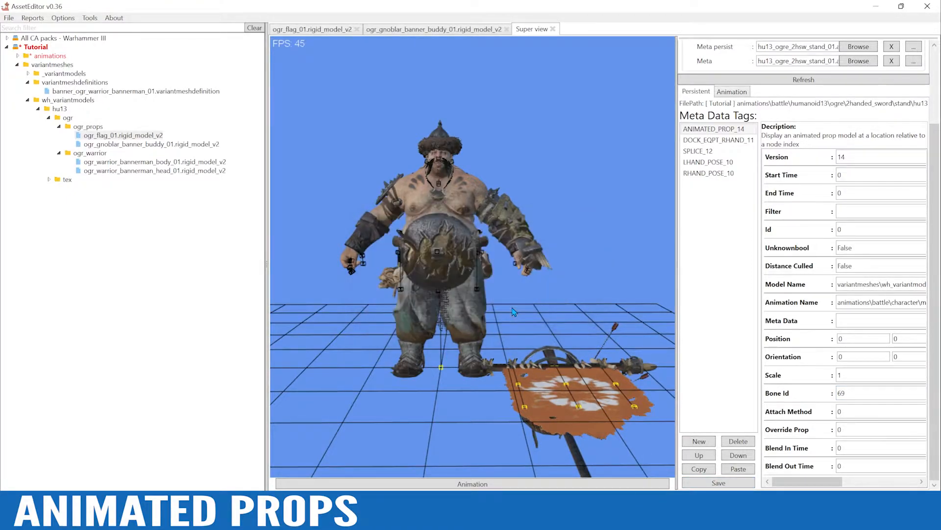
Show the stand animation and examine from several angles how the flag follows the ogre's left hand bone
left_click(468, 484)
left_click_drag(485, 288, 496, 296, "alt")
right_click_drag(496, 296, 545, 314, "alt")
left_click_drag(545, 314, 538, 319, "alt")
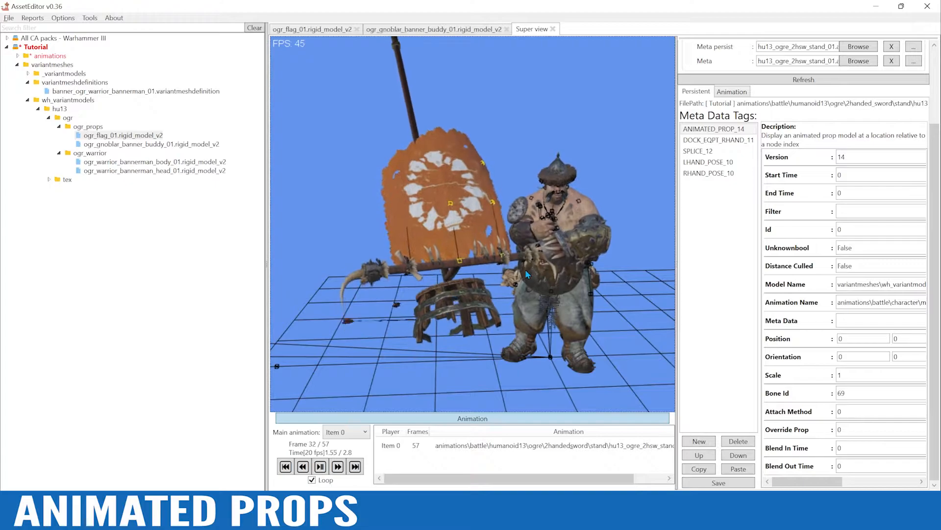
left_click_drag(545, 271, 547, 259)
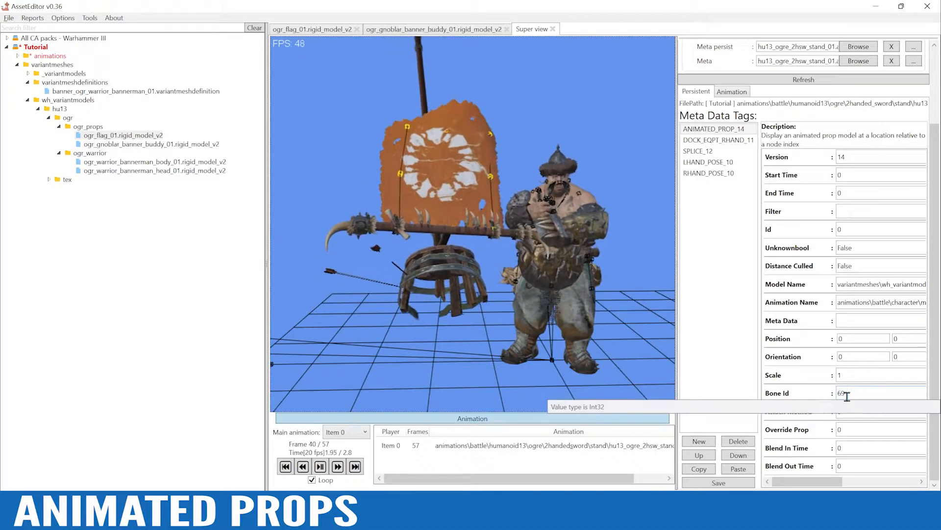
left_click_drag(573, 242, 457, 195, "alt")
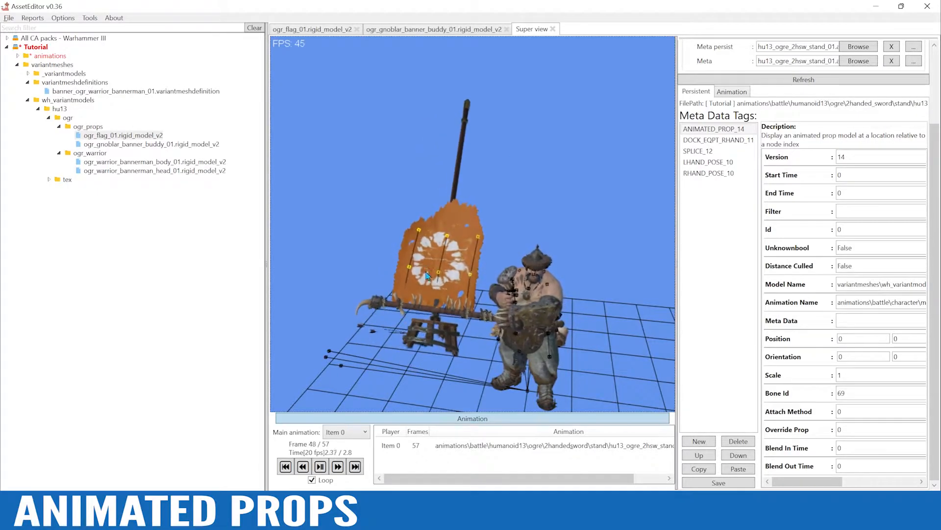
Return the ogre to its rest pose and widen the metadata editor beside the 3D view
left_click(571, 419)
left_click_drag(568, 421, 583, 389, "alt")
right_click_drag(584, 388, 520, 314, "alt")
left_click_drag(520, 313, 562, 354, "alt")
right_click_drag(575, 362, 551, 338, "alt")
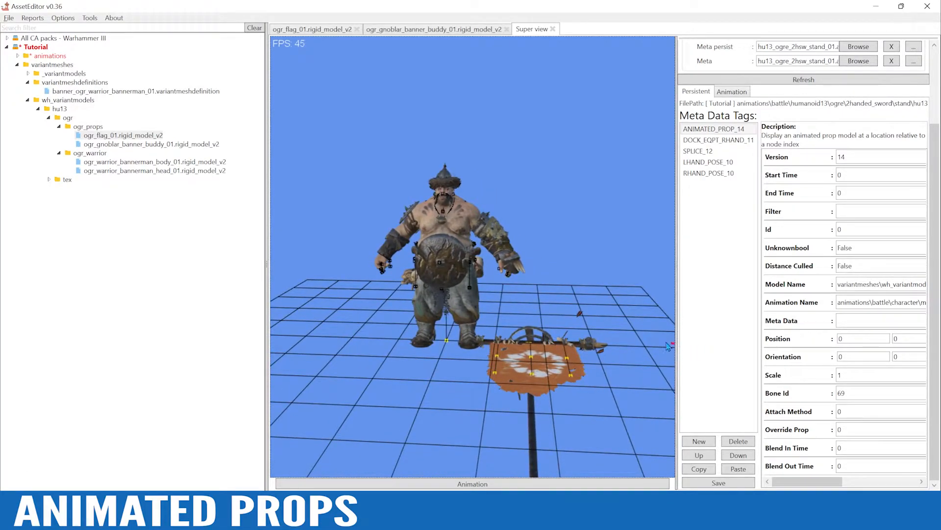
left_click_drag(677, 342, 630, 346)
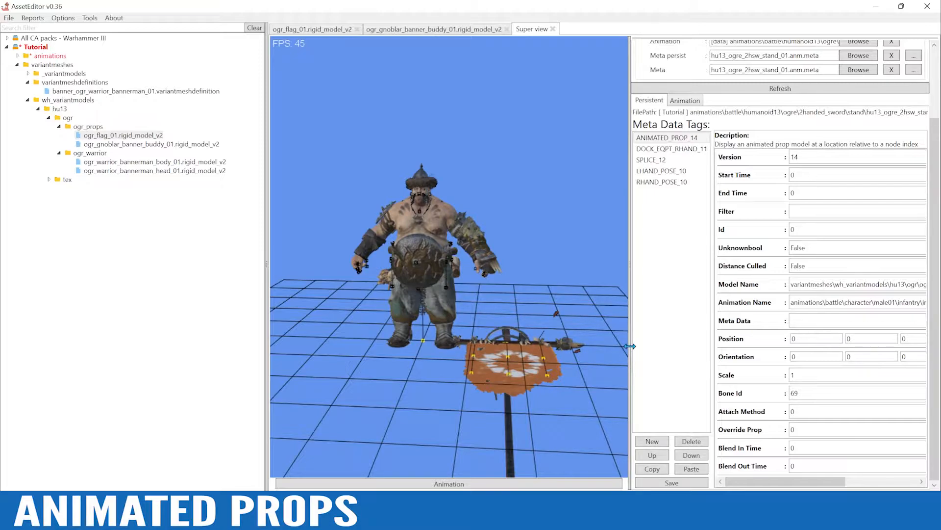
left_click_drag(630, 346, 599, 347)
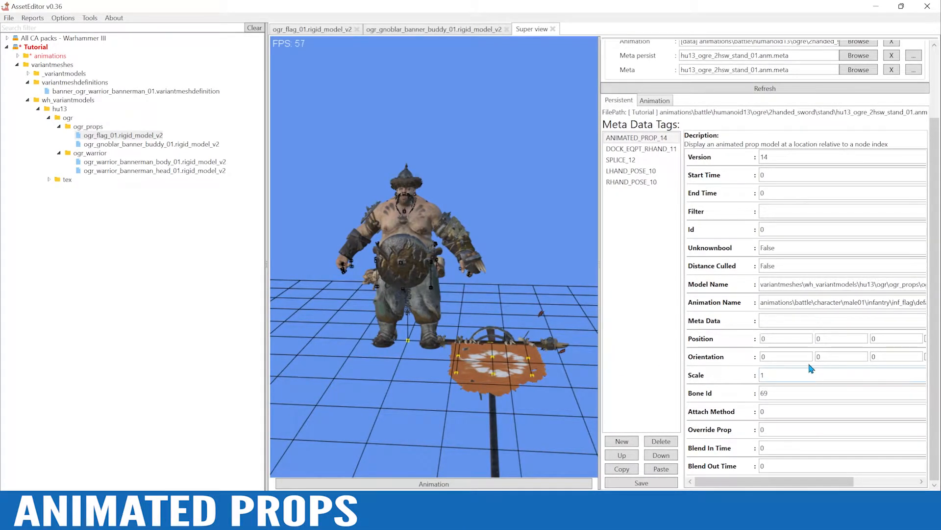
Check the flag's orientation on the hand in the stand animation, then return the ogre to its rest pose
left_click_drag(600, 353, 583, 352)
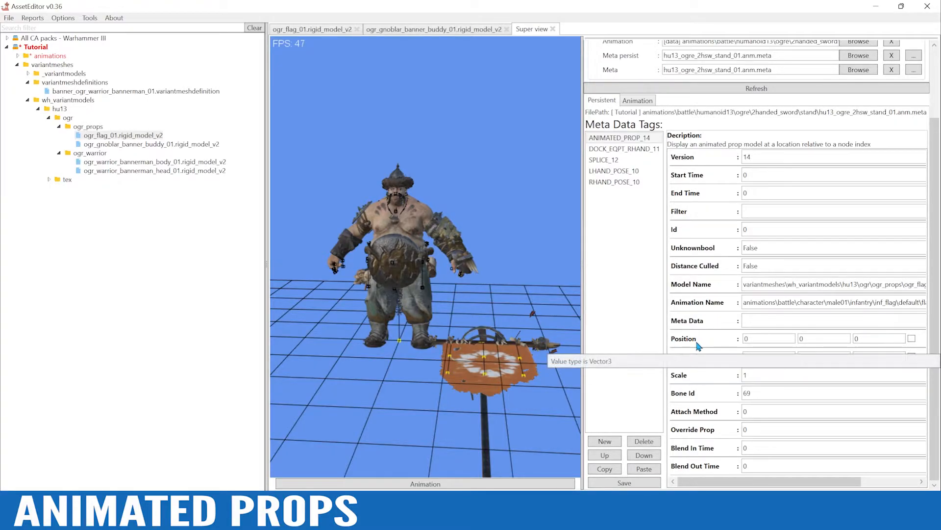
left_click(444, 486)
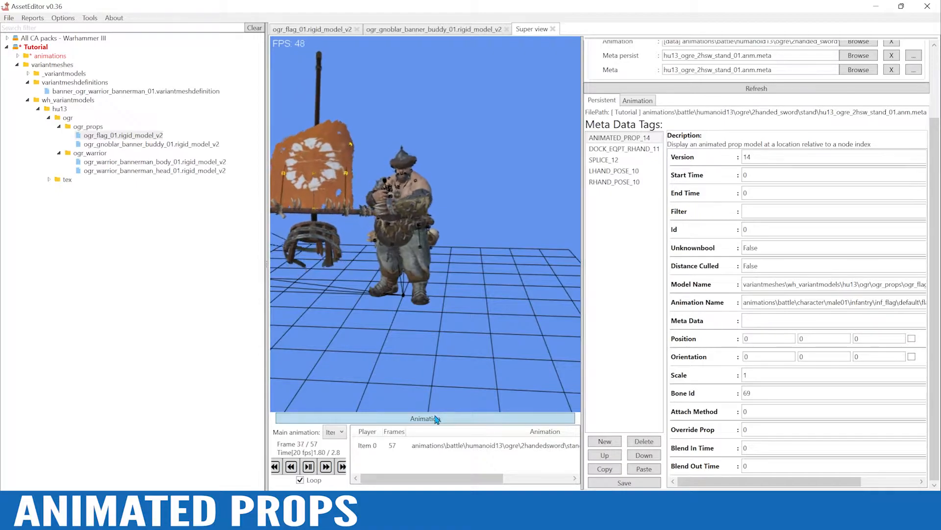
left_click(414, 418)
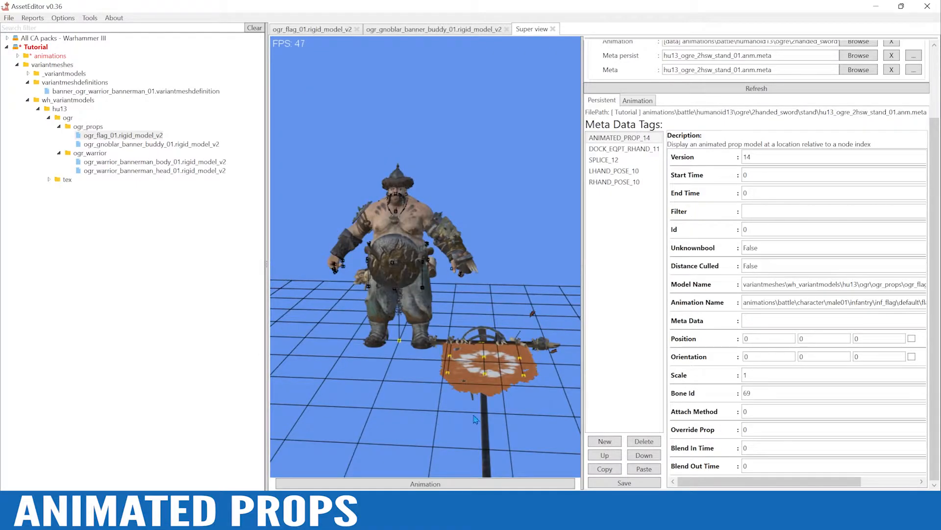
Set the first Orientation value of the flag's ANIMATED_PROP_14 tag to 40, save the metadata, and show the stand animation
double_click(749, 357)
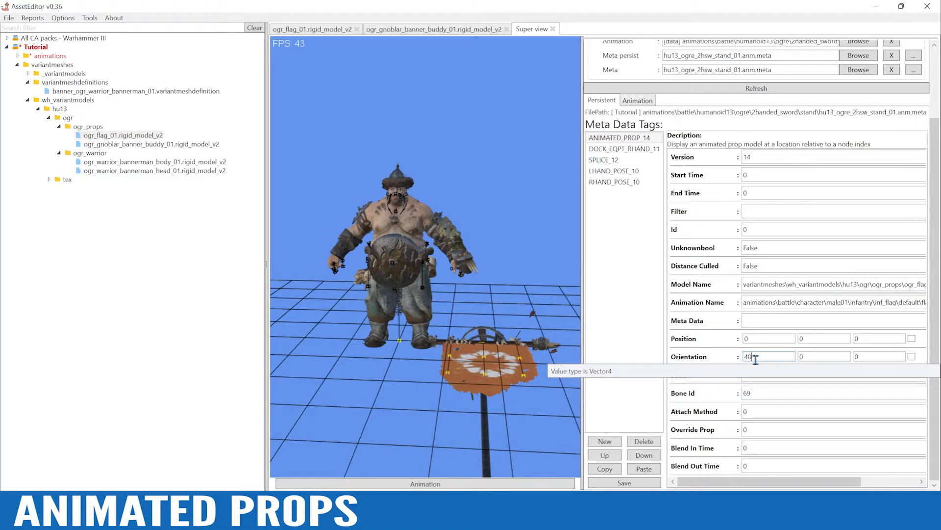
left_click_drag(471, 339, 510, 356, "alt")
scroll(510, 355, "down", 2, "alt")
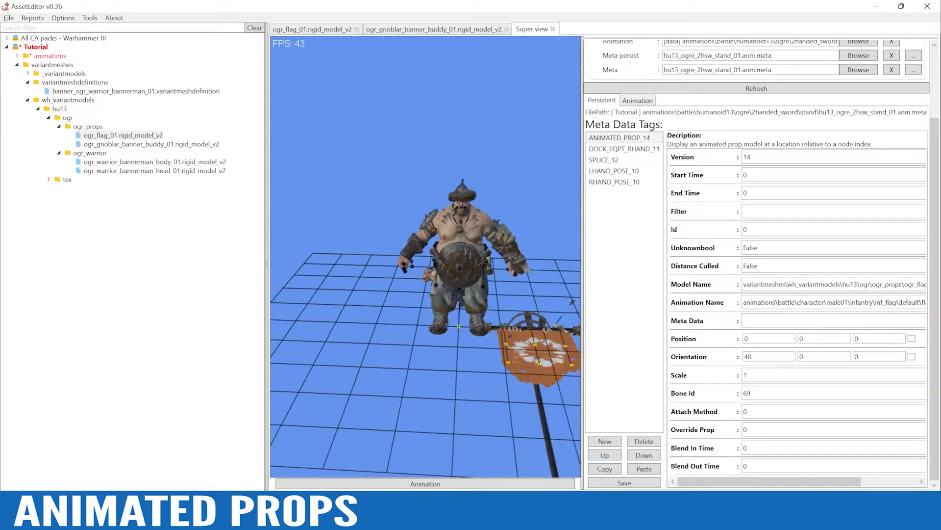
left_click(624, 482)
left_click(510, 308)
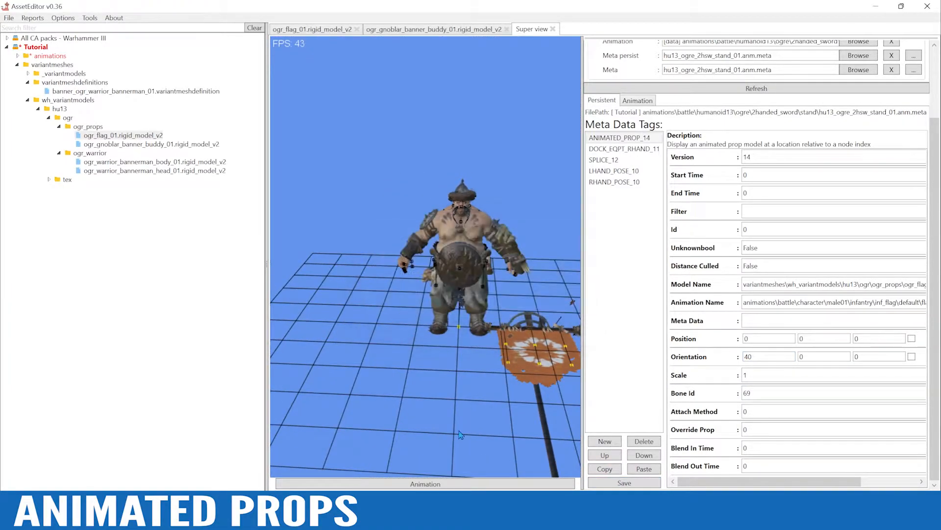
left_click(435, 484)
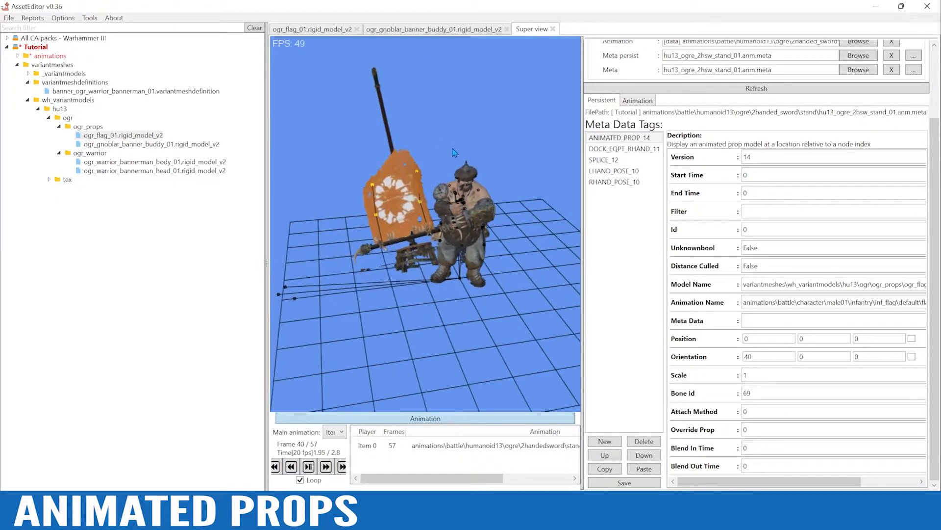
Set the flag's first Orientation value to 90, save, and examine its tilt in the stand animation before returning to the rest pose
left_click_drag(755, 356, 706, 361)
type("90")
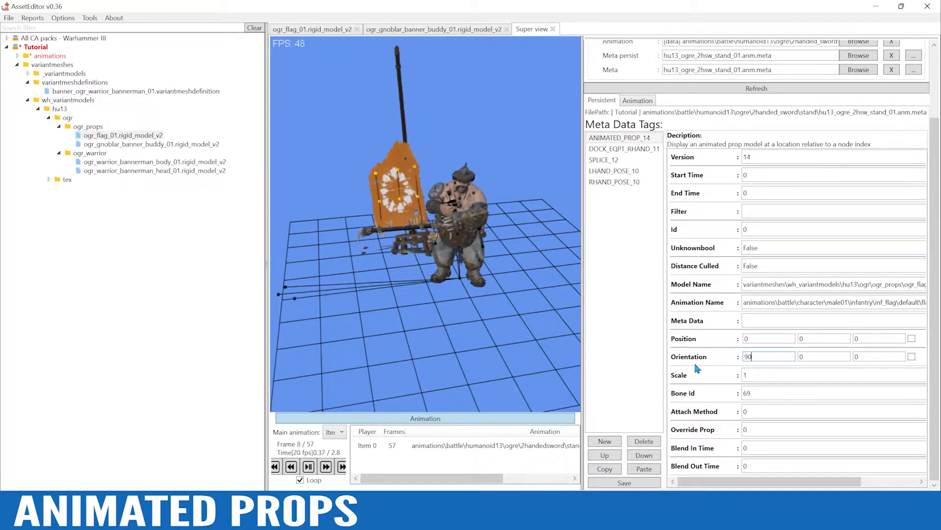
left_click(624, 482)
left_click(508, 304)
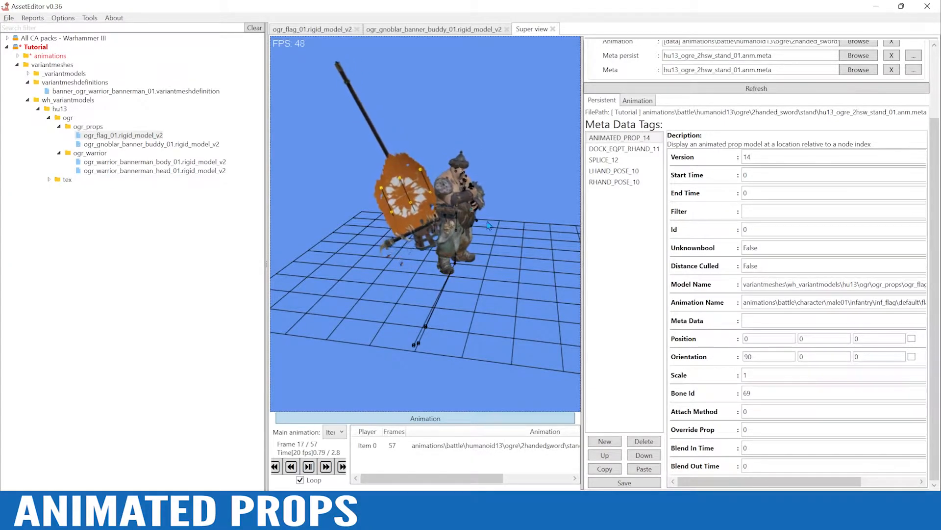
left_click_drag(529, 293, 445, 305, "alt")
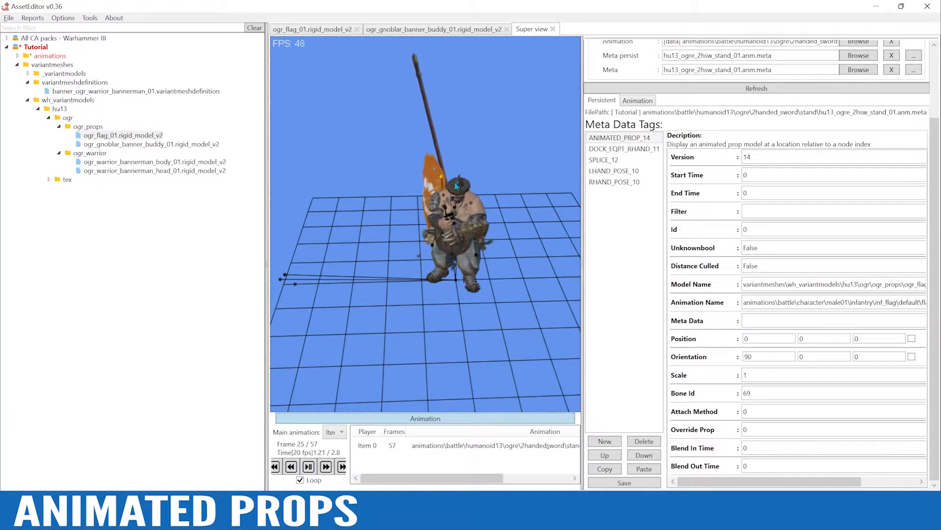
left_click_drag(426, 209, 476, 197, "alt")
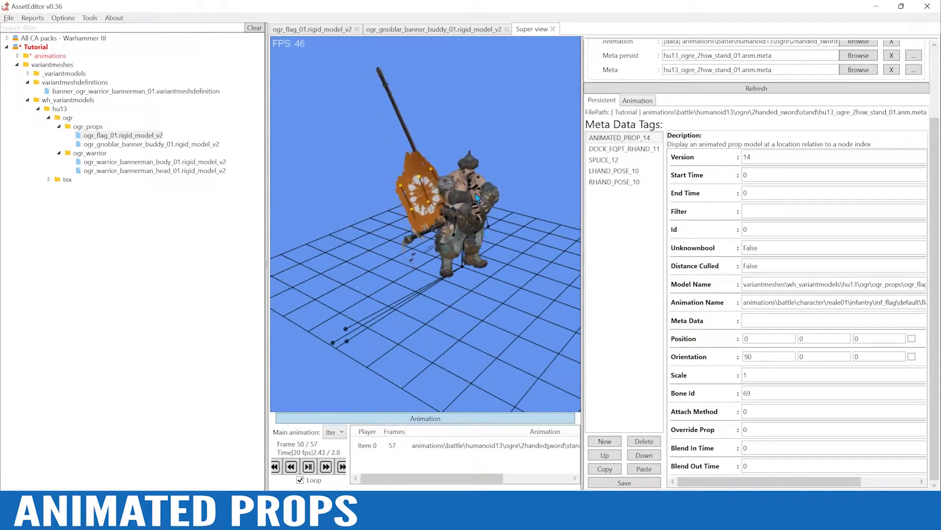
left_click(492, 418)
left_click_drag(461, 370, 520, 378, "alt")
Set the flag's Orientation to -170, -3, 150 in its ANIMATED_PROP_14 tag and widen the 3D view
double_click(750, 356)
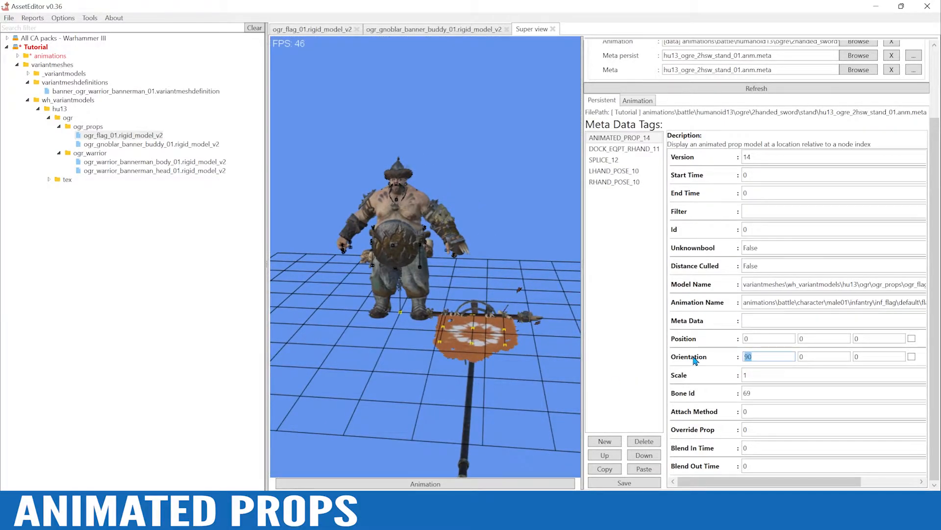
double_click(815, 358)
type("-3")
double_click(865, 357)
double_click(768, 339)
left_click_drag(587, 343, 619, 343)
Examine the flag and the ogre's left hand from several angles and distances in the rest pose
scroll(540, 350, "up", 3)
left_click_drag(539, 350, 520, 360, "alt")
right_click_drag(519, 361, 508, 322, "alt")
left_click_drag(495, 359, 440, 293, "alt")
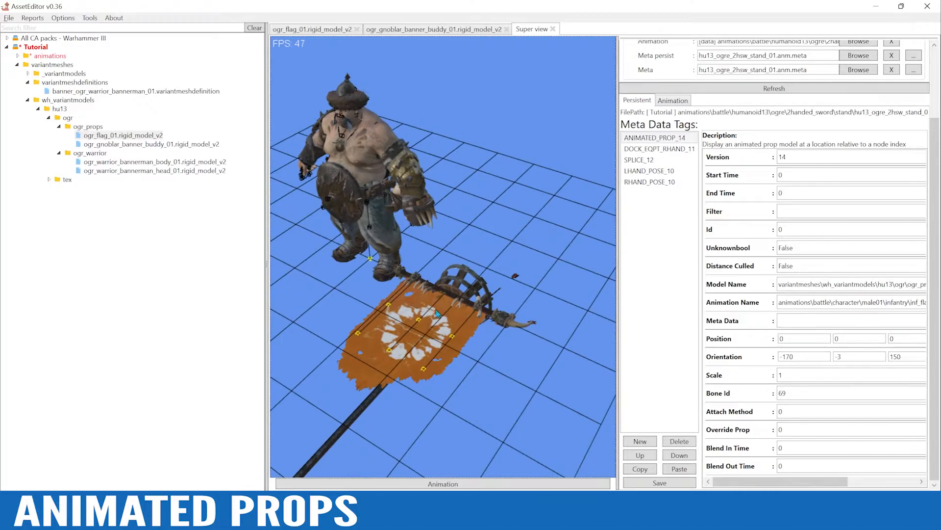
scroll(416, 374, "down", 2)
right_click_drag(440, 293, 505, 269, "alt")
scroll(505, 269, "up", 2)
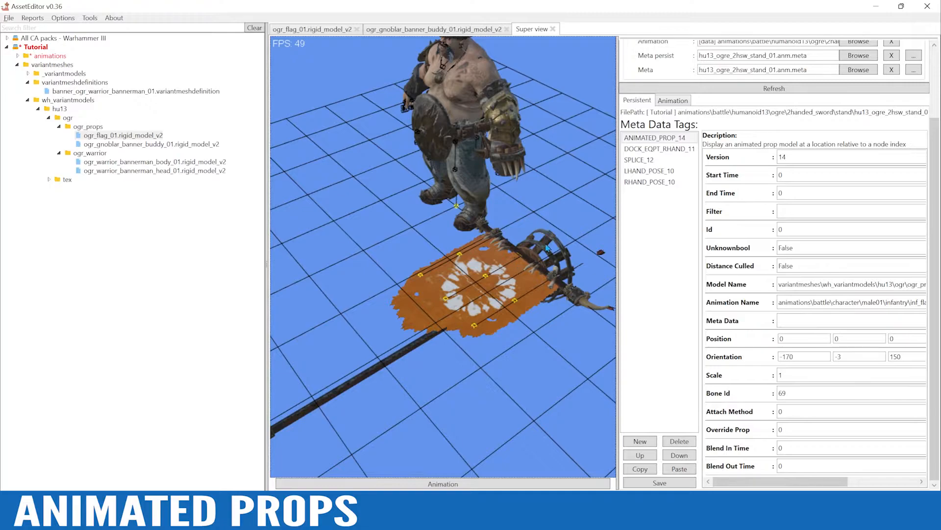
left_click_drag(548, 245, 563, 248, "alt")
scroll(563, 247, "up", 2)
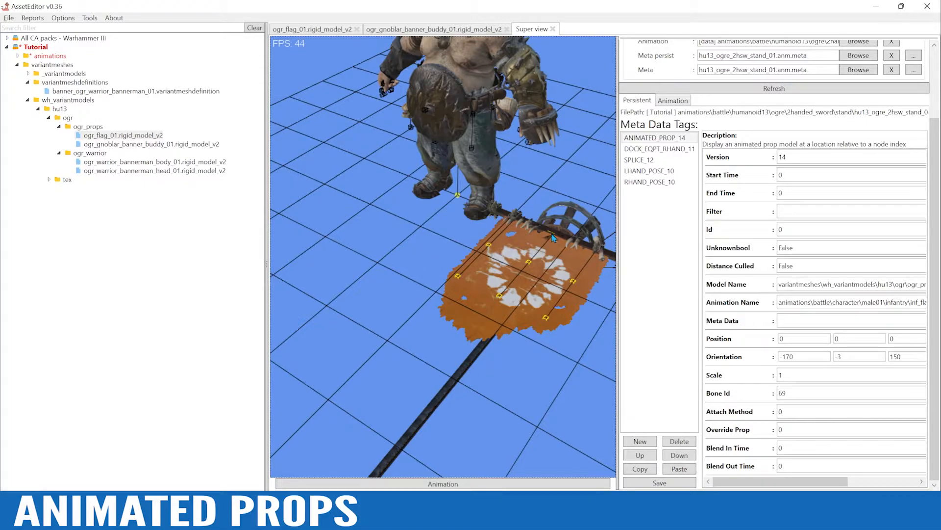
left_click_drag(540, 205, 557, 227, "alt")
scroll(539, 245, "up", 3)
left_click_drag(487, 280, 508, 288, "alt")
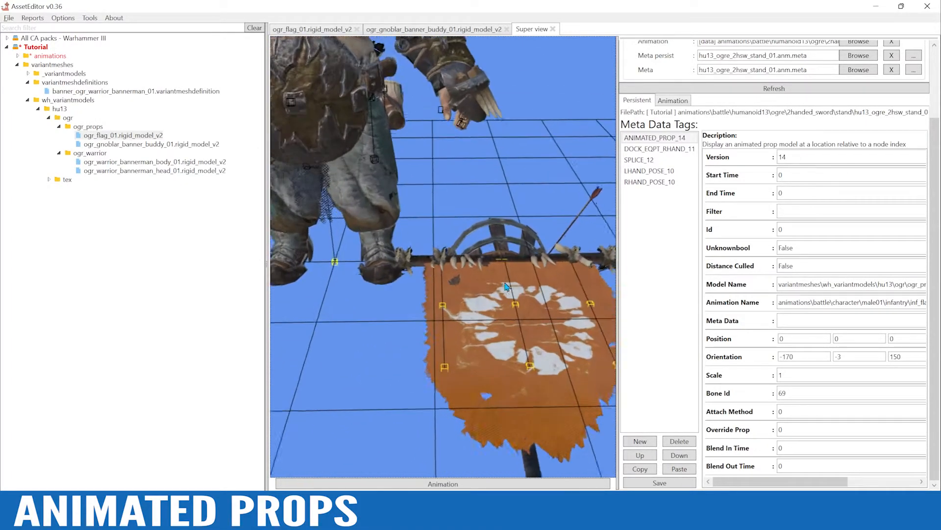
scroll(508, 282, "up", 2)
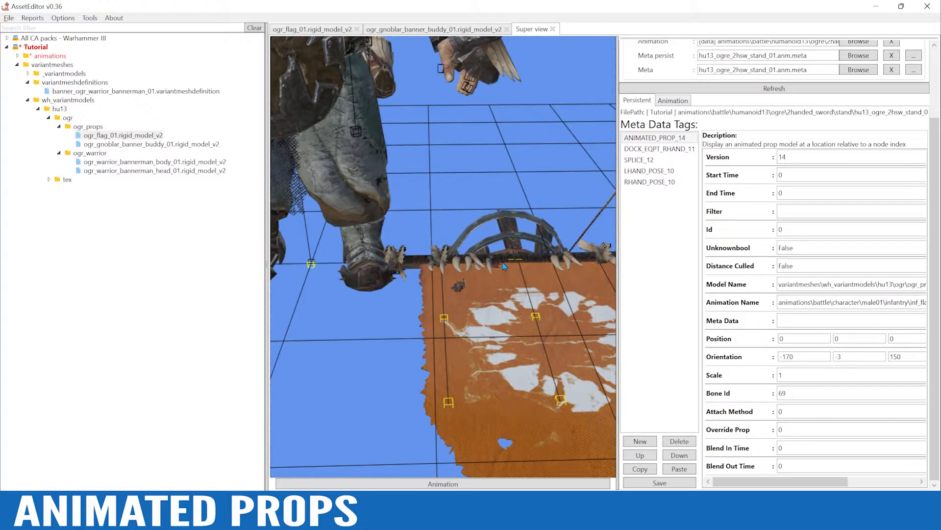
scroll(504, 266, "down", 4)
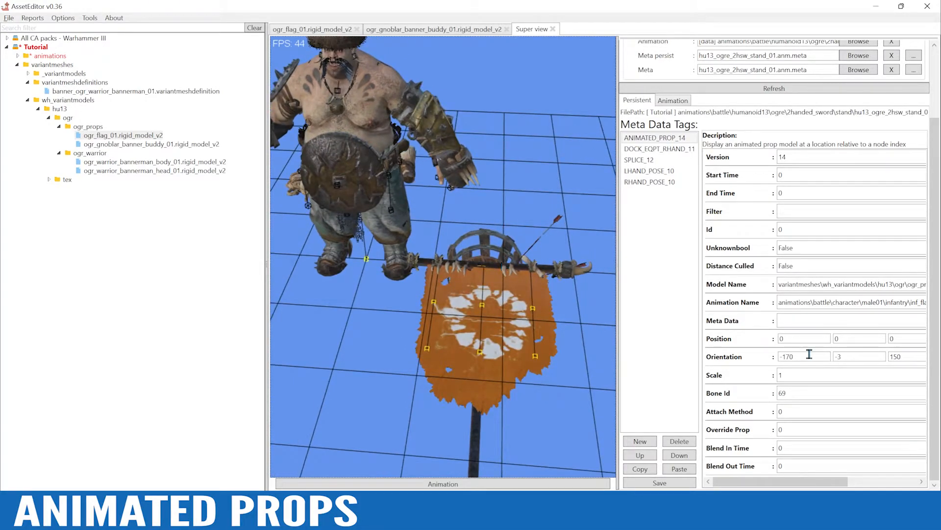
Set the flag's Position to 2.17, 2.5, 1.64 and save the metadata
double_click(798, 338)
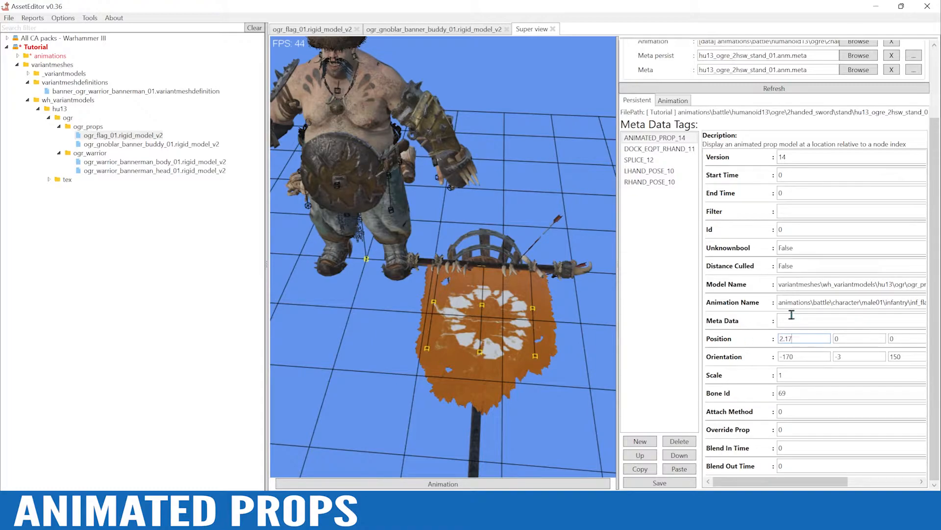
double_click(837, 338)
type("2.5")
double_click(904, 338)
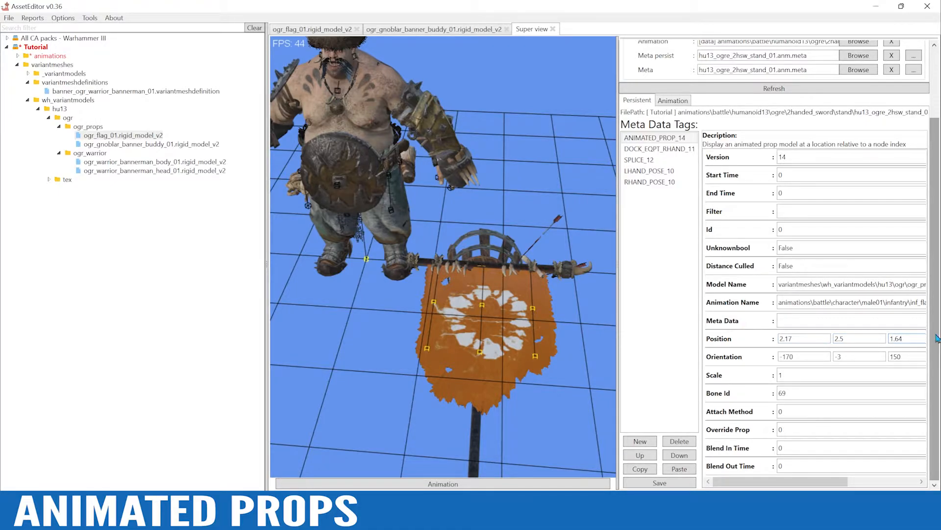
left_click(657, 483)
left_click(509, 307)
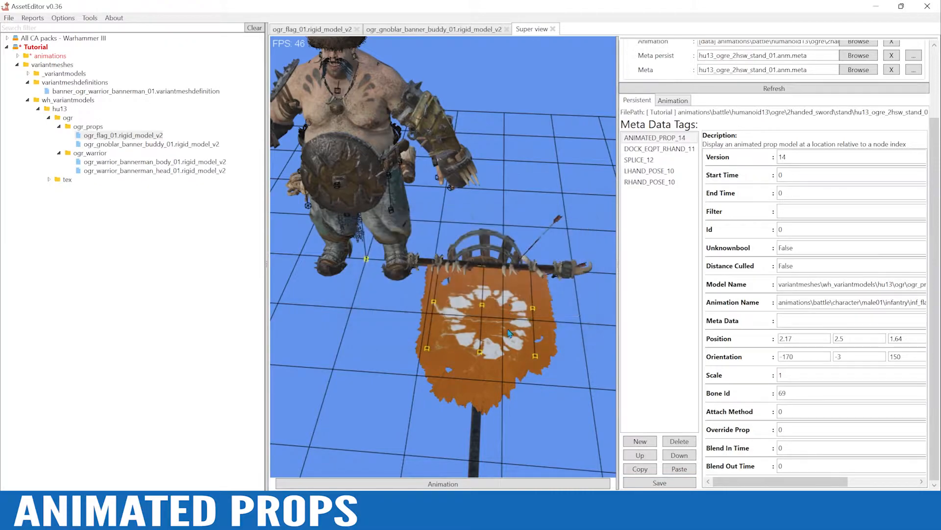
Show the stand animation and examine how the flagpole sits in the ogre's hands, then return to the rest pose
left_click(461, 483)
left_click_drag(451, 313, 504, 246, "alt")
scroll(579, 231, "up", 4)
scroll(519, 245, "up", 4)
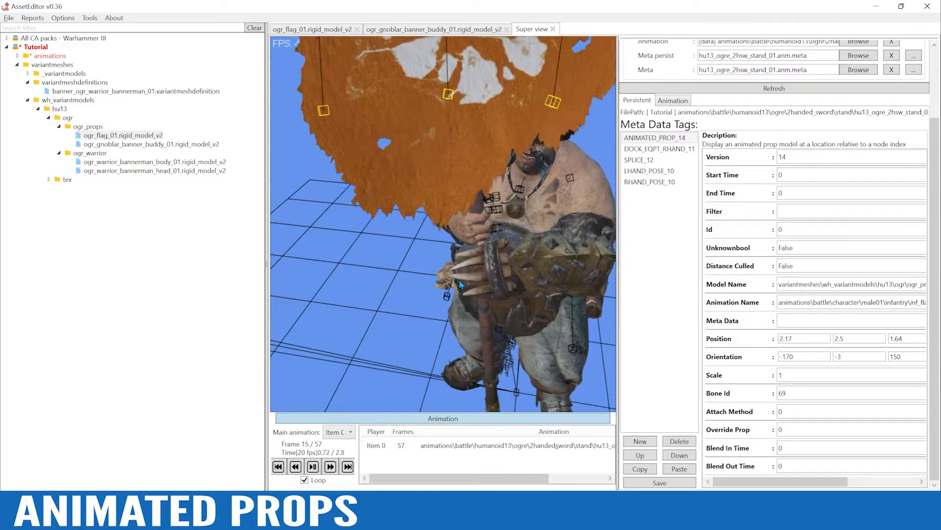
left_click_drag(482, 275, 496, 240, "alt")
left_click_drag(555, 187, 534, 230, "alt")
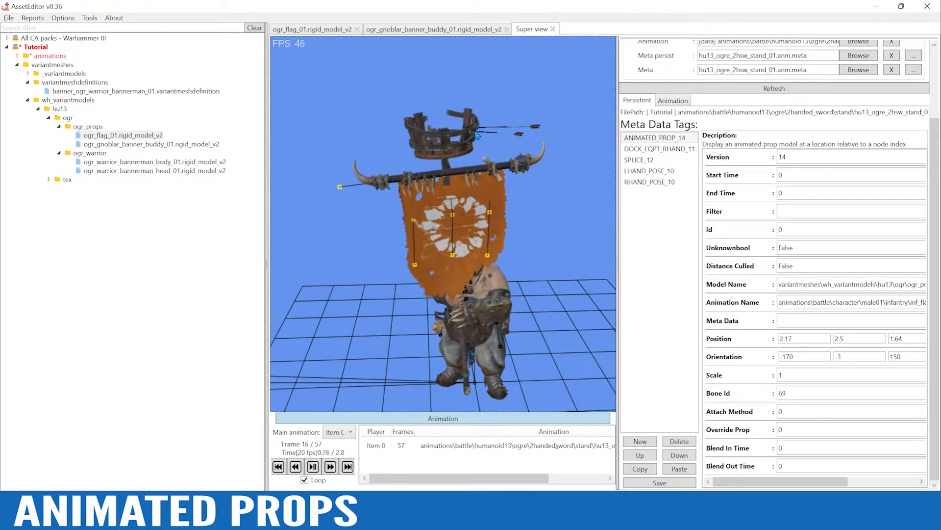
left_click_drag(527, 290, 524, 359, "alt")
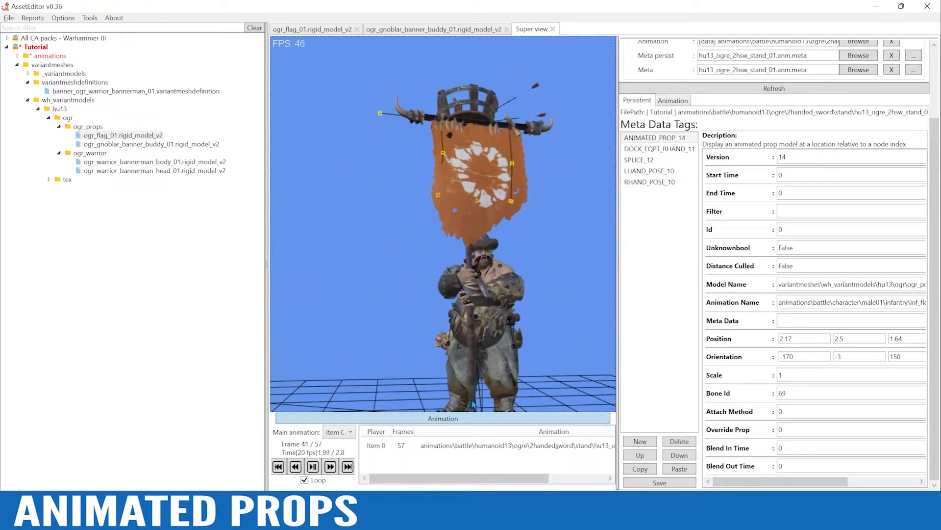
left_click(424, 420)
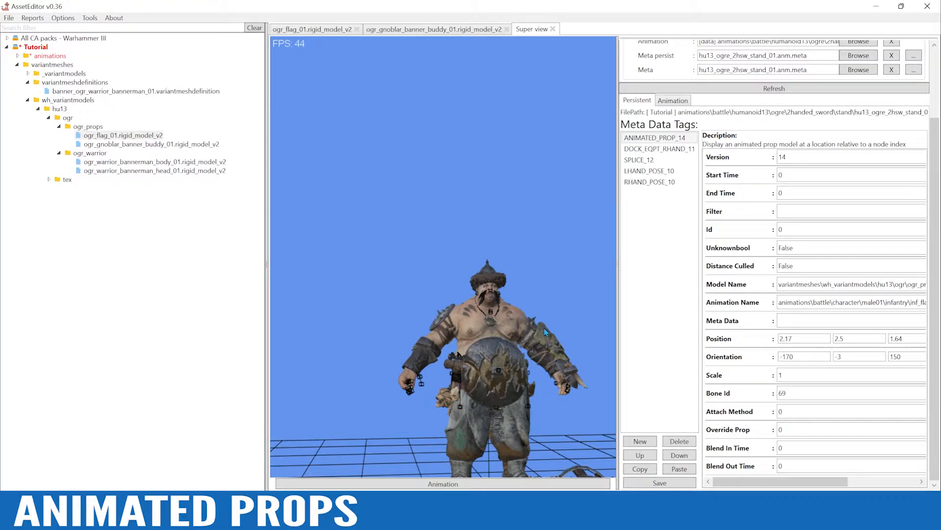
left_click_drag(549, 252, 601, 373, "alt")
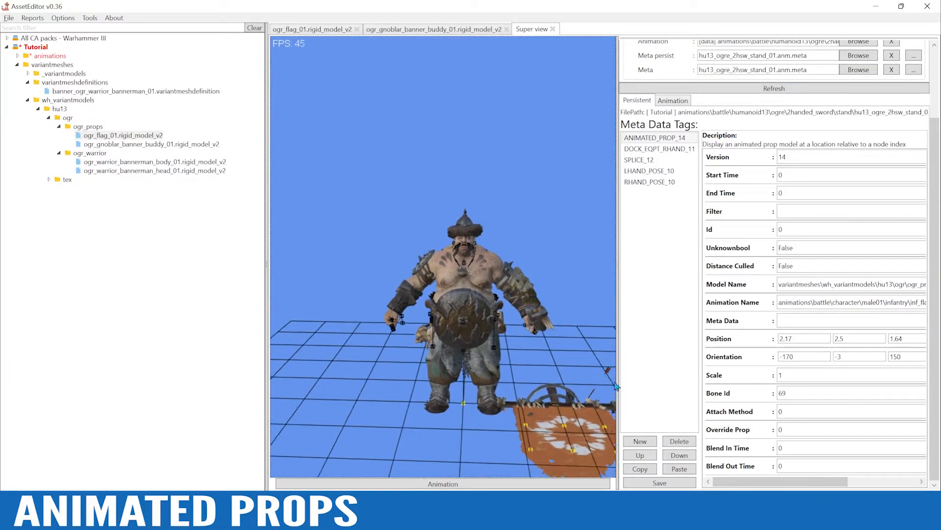
Add a second ANIMATED_PROP_14 tag and move it up directly below the first one
left_click(640, 441)
left_click(68, 114)
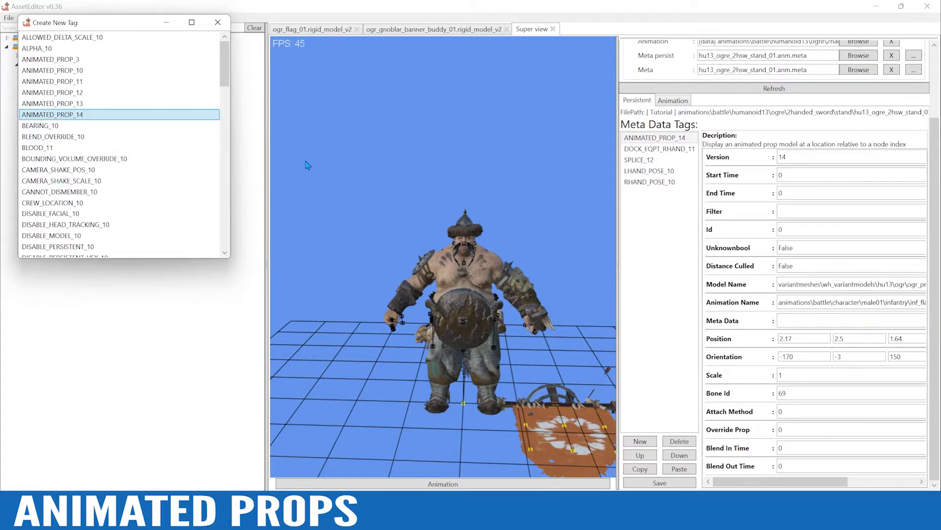
double_click(86, 118)
left_click(683, 195)
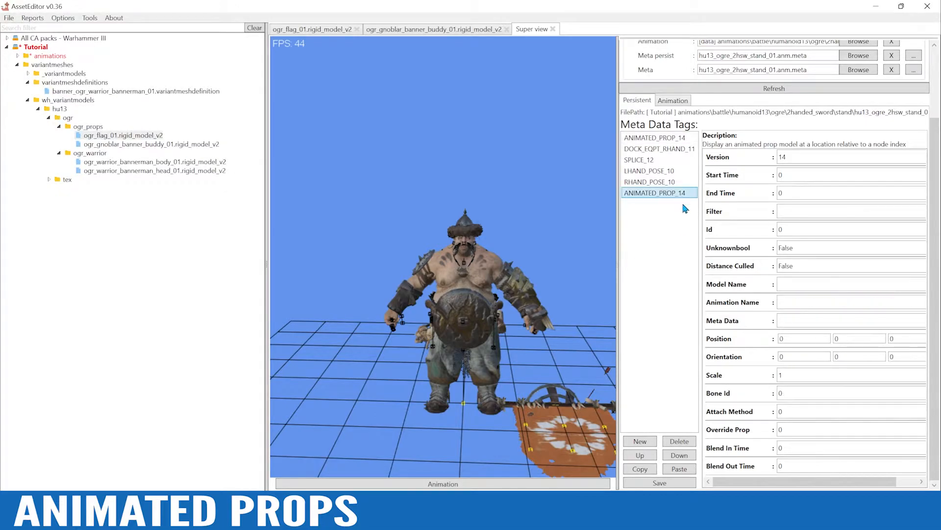
left_click(640, 455)
left_click(640, 455)
left_click(640, 455)
left_click(640, 455)
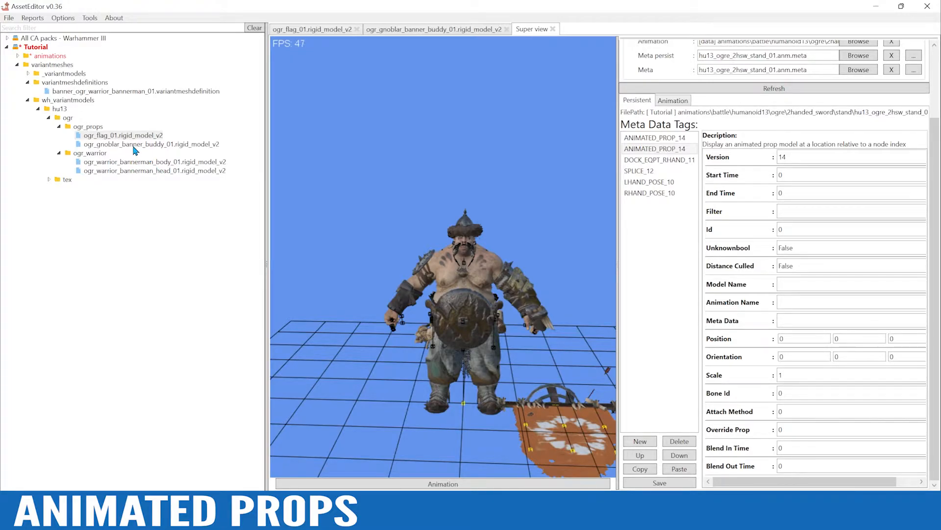
Copy the path of ogr_gnoblar_banner_buddy_01.rigid_model_v2 and paste it as the new tag's Model Name
left_click(153, 145)
right_click(153, 144)
left_click(210, 194)
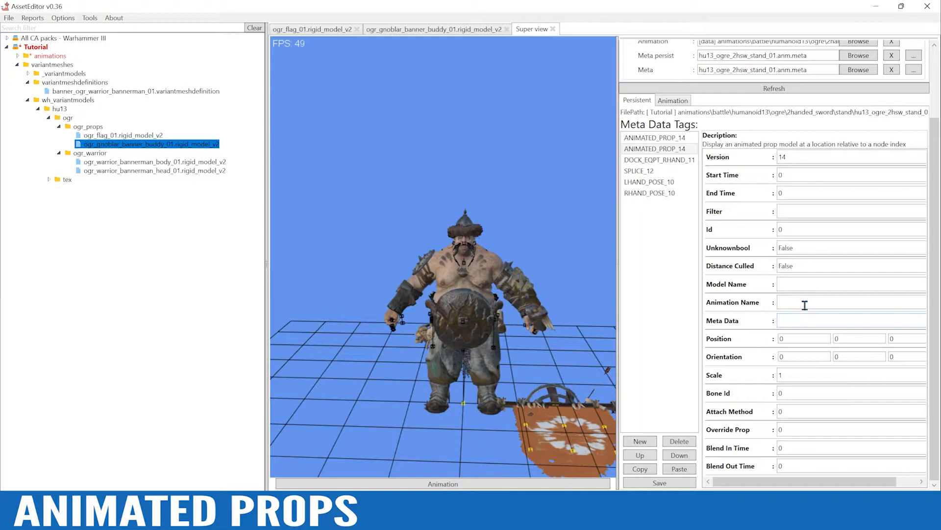
left_click(800, 285)
key("ctrl+v")
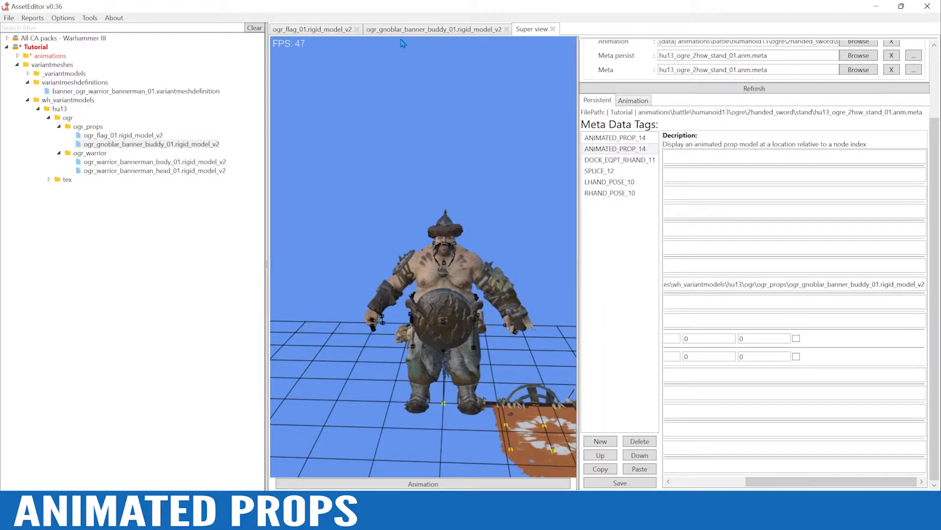
Copy the path of hu5_goblin_wm_wolf_chariot_whip_stand_idle_02.anim from the gnoblar model's animation settings
left_click(404, 30)
left_click(551, 484)
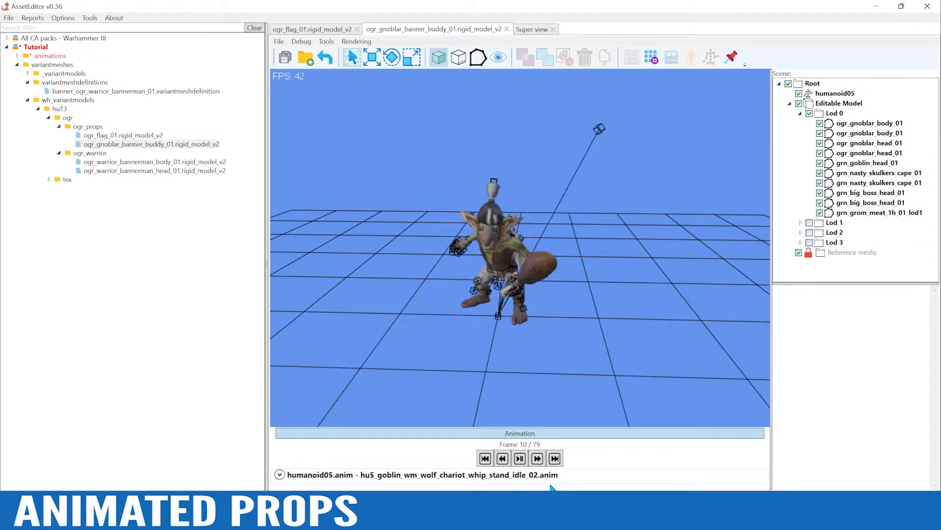
left_click(340, 474)
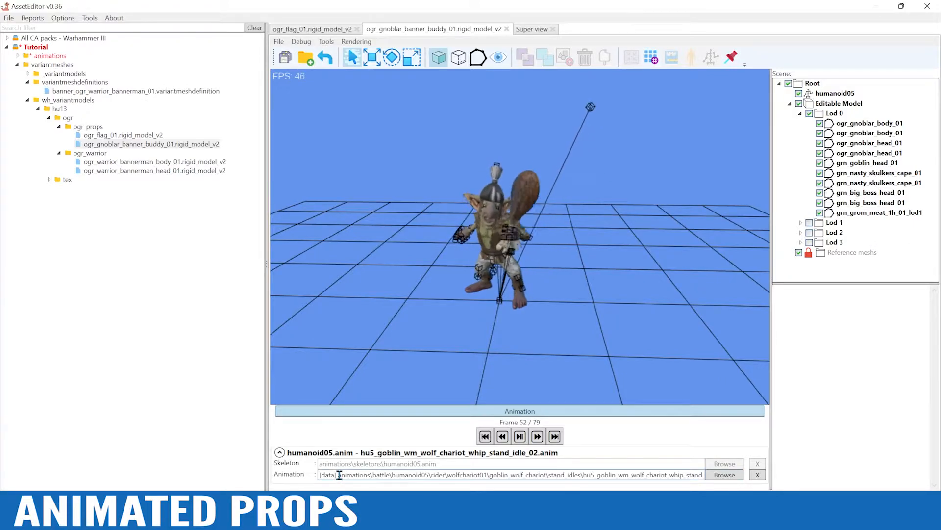
left_click_drag(343, 474, 787, 473)
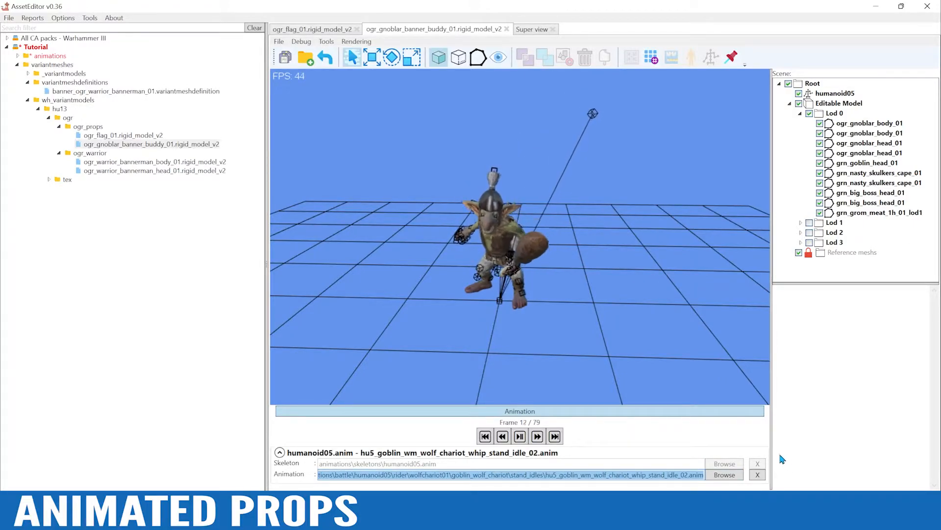
Paste the copied goblin stand idle path as the Animation Name of the second ANIMATED_PROP_14 tag in the Super view
left_click(530, 30)
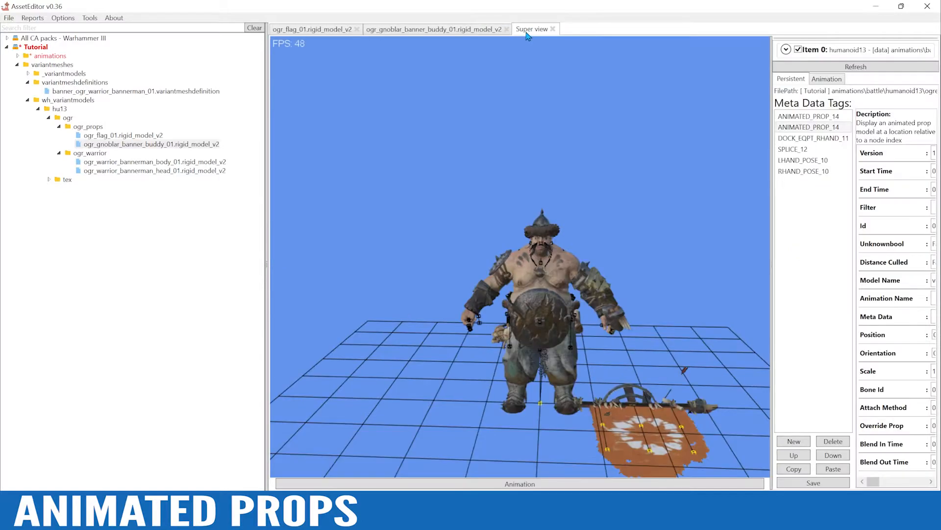
left_click(812, 127)
left_click_drag(771, 196, 593, 195)
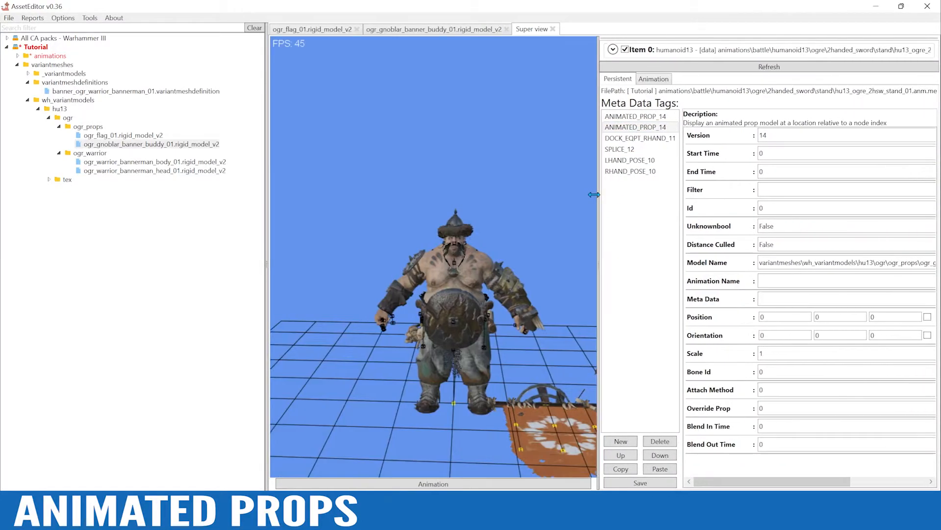
left_click(637, 128)
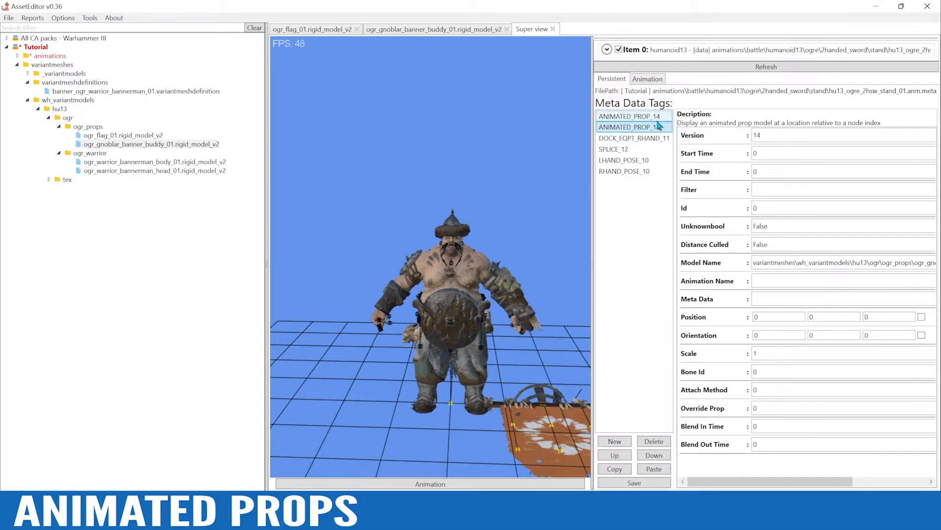
left_click(781, 281)
key("ctrl+v")
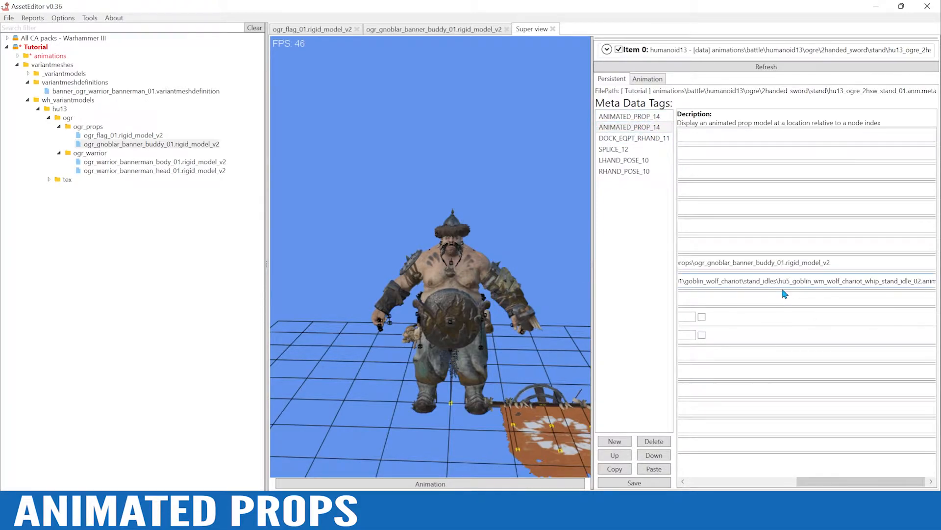
left_click_drag(819, 482, 703, 482)
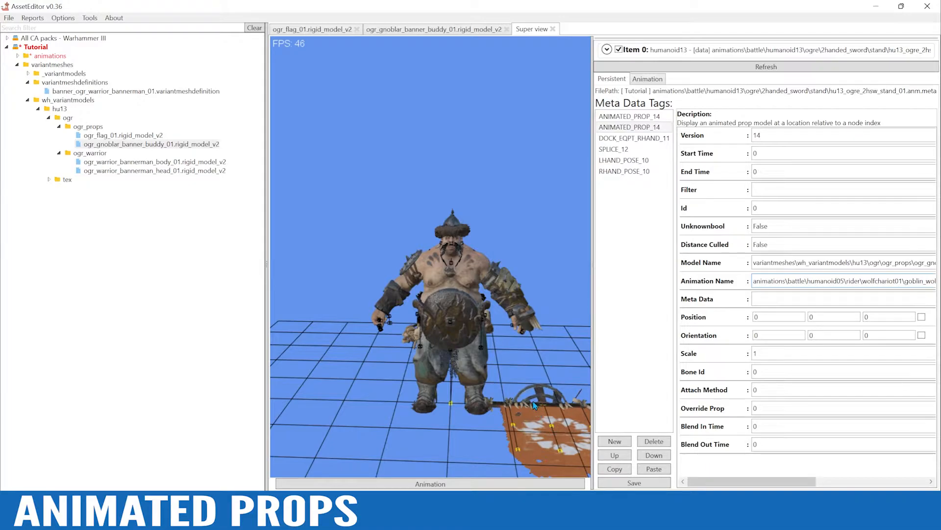
Set the gnoblar tag's Bone Id to 69 and its Attach Method to 2
scroll(532, 358, "down", 3, "alt")
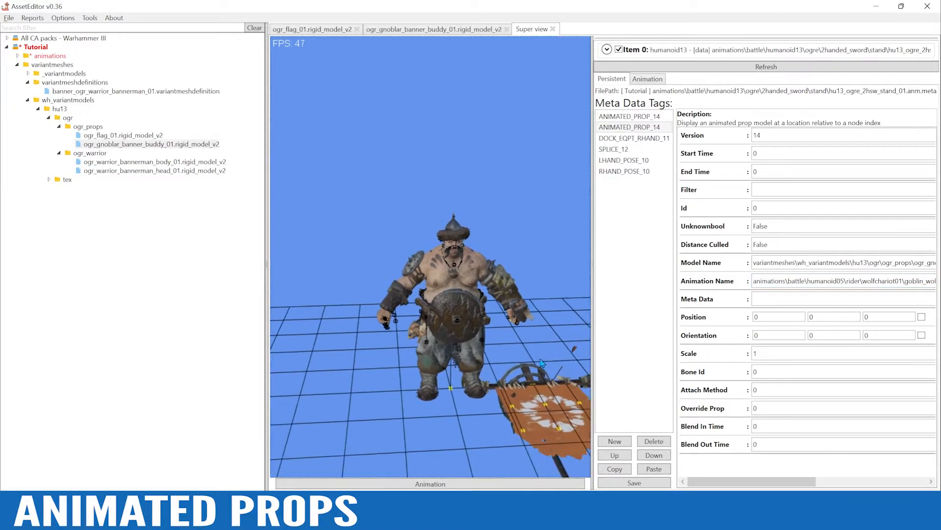
right_click_drag(532, 359, 497, 340, "alt")
left_click_drag(504, 358, 573, 379, "alt")
left_click_drag(776, 370, 734, 374)
type("6")
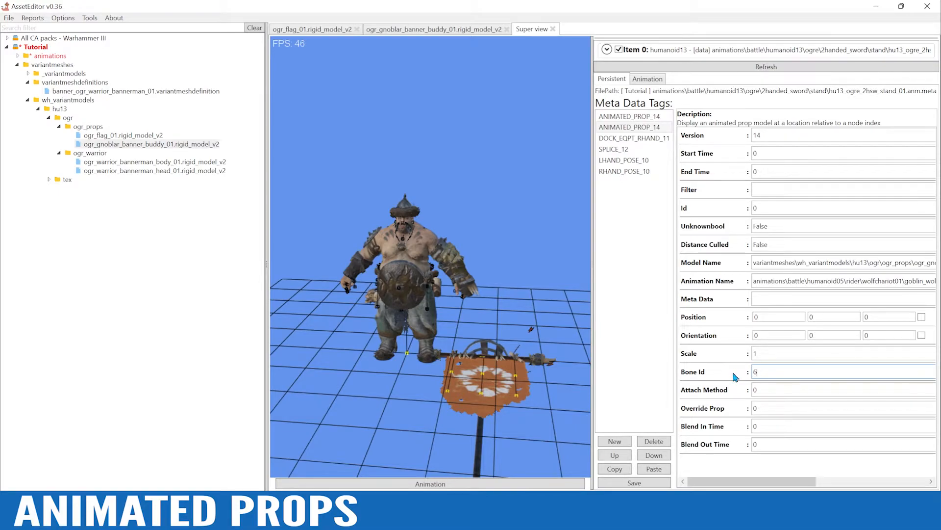
type("9")
left_click_drag(774, 389, 724, 399)
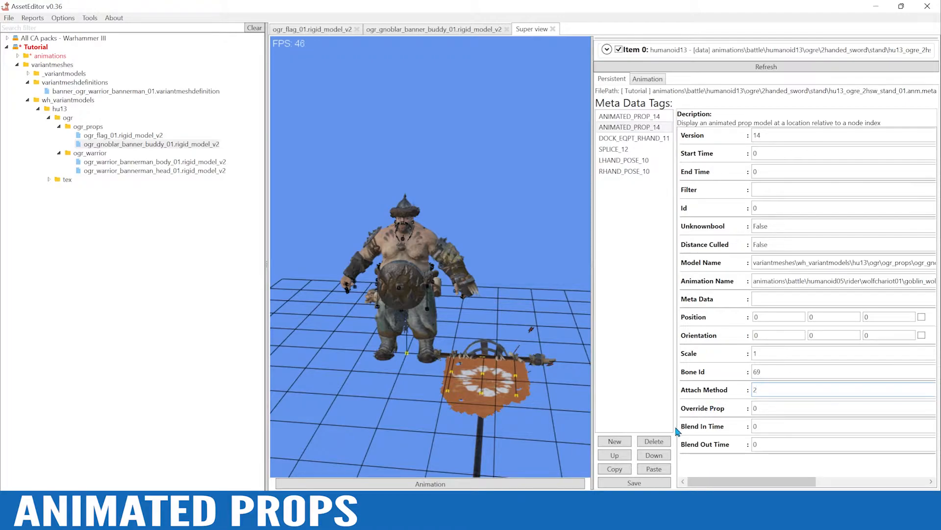
Set the flag tag's Attach Method to 2 and save the metadata over the existing file
left_click(647, 119)
left_click_drag(773, 387, 699, 393)
mouse_move(706, 395)
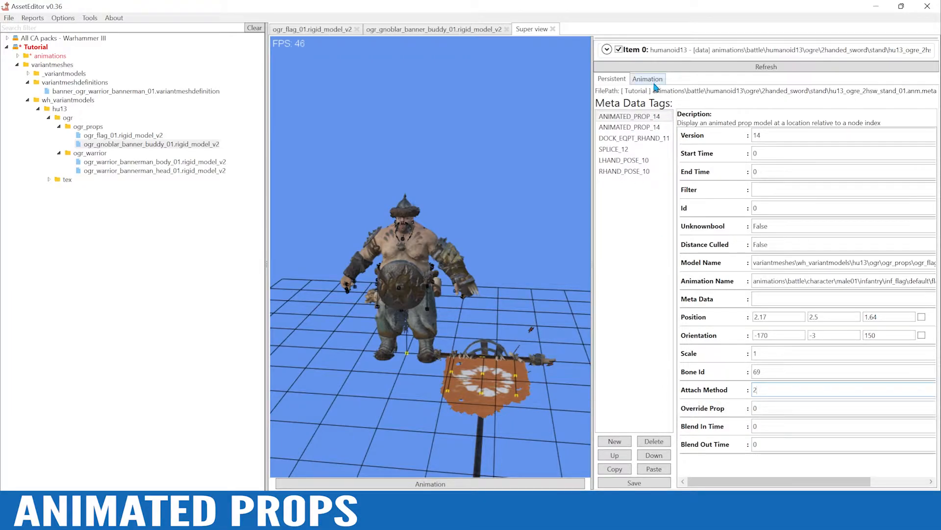
left_click(646, 128)
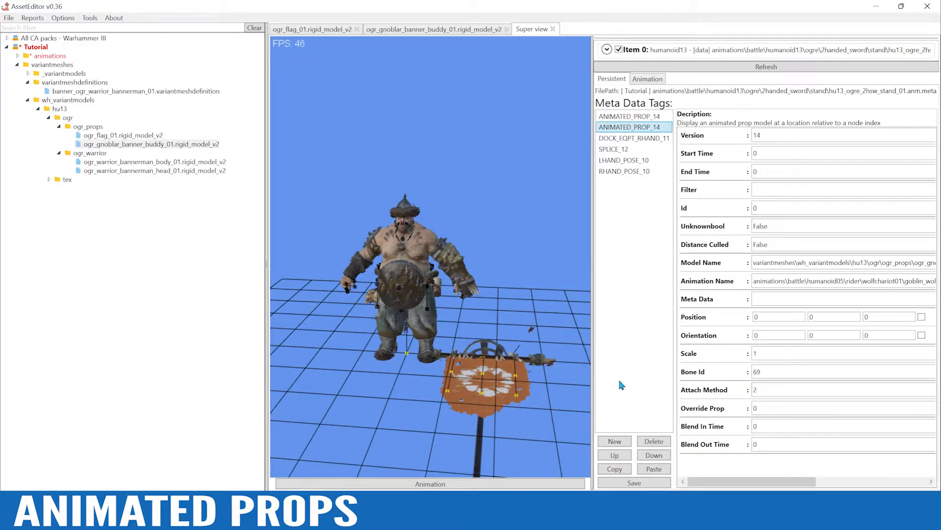
left_click(634, 483)
left_click(510, 305)
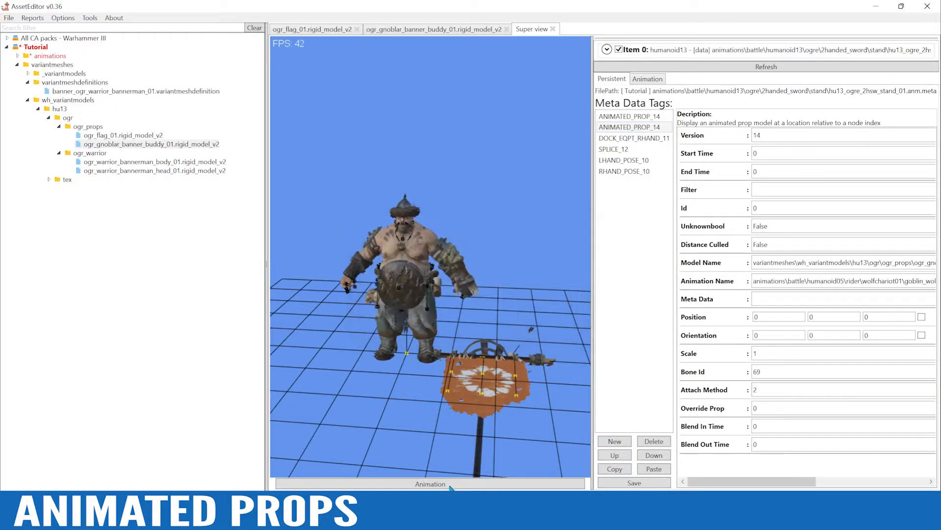
Show the stand animation and examine where the gnoblar sits relative to the ogre and the flag's basket
left_click(444, 487)
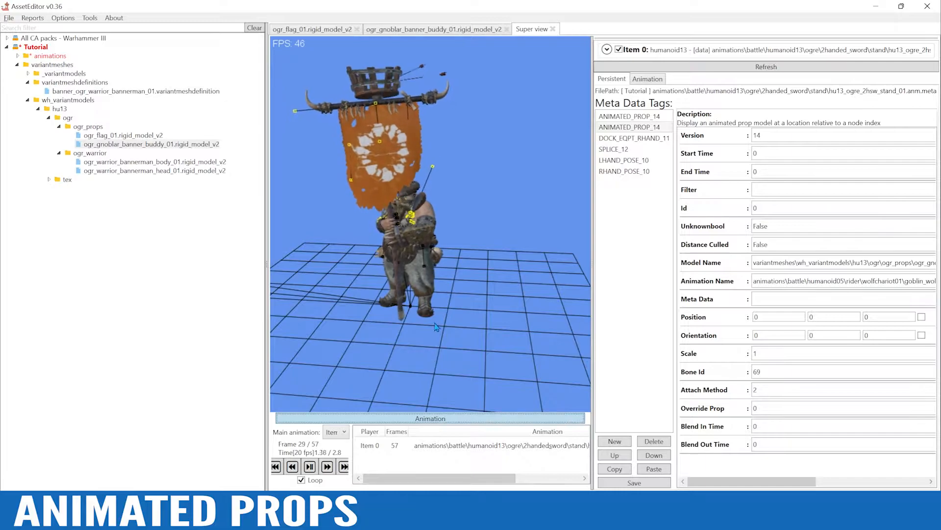
left_click_drag(423, 322, 452, 319, "alt")
scroll(452, 320, "up", 2, "alt")
scroll(444, 268, "up", 2, "alt")
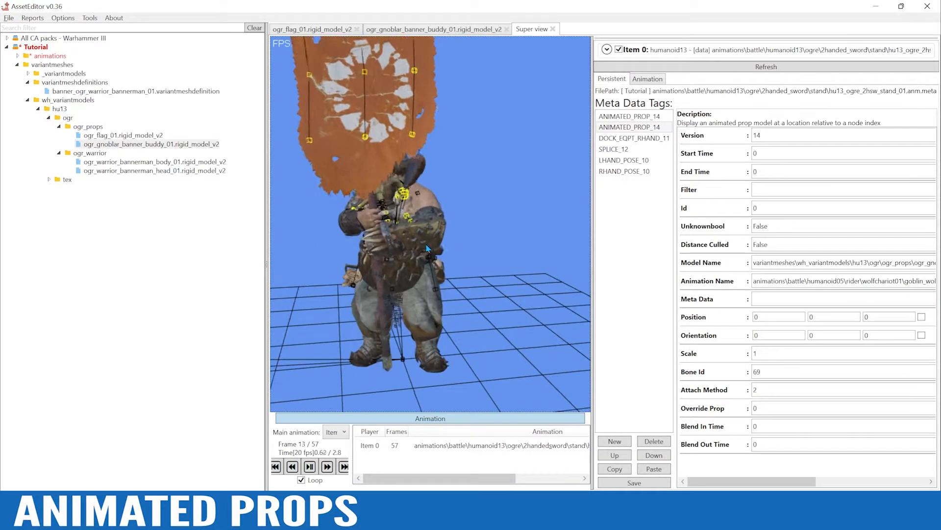
right_click_drag(433, 260, 528, 276, "alt")
left_click_drag(528, 276, 478, 285, "alt")
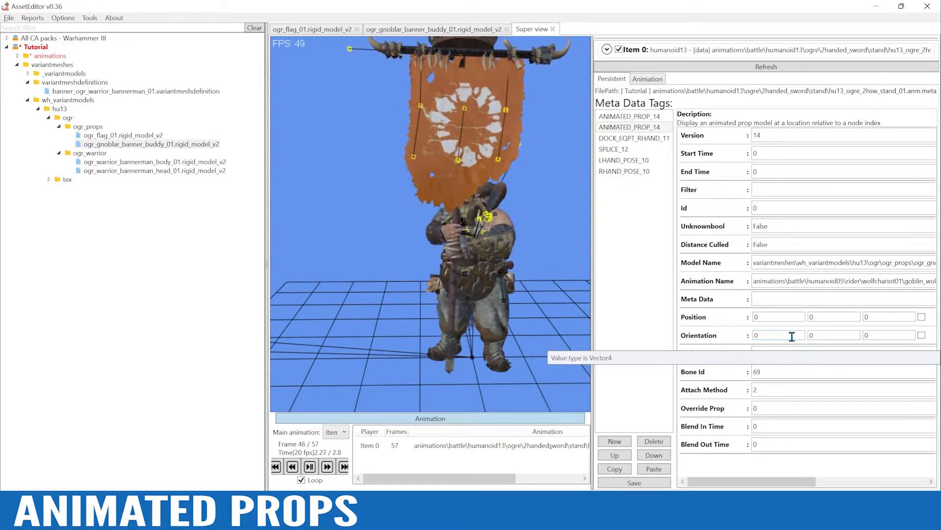
Set the gnoblar tag's Position to 0.4, 2.8, 1.7 and Orientation to 0, 0, 25, and save the metadata
left_click_drag(777, 318, 687, 311)
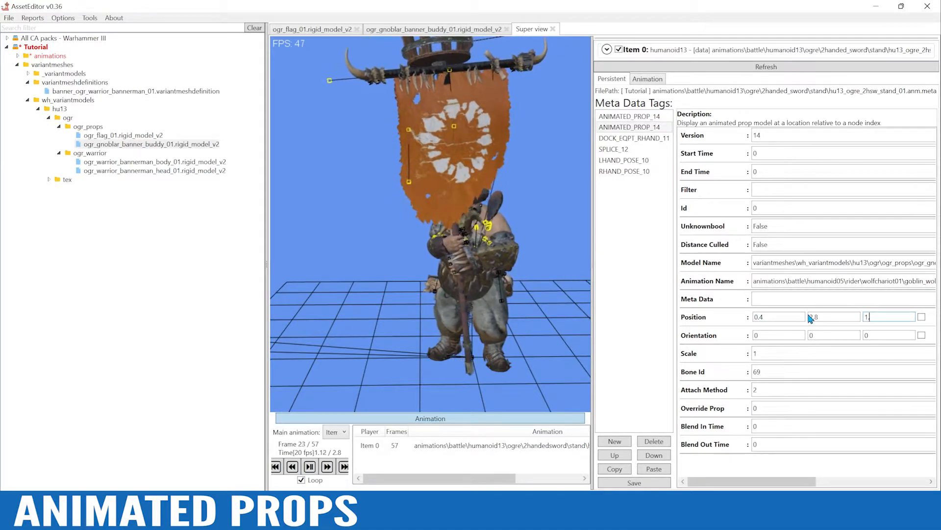
left_click_drag(780, 337, 719, 339)
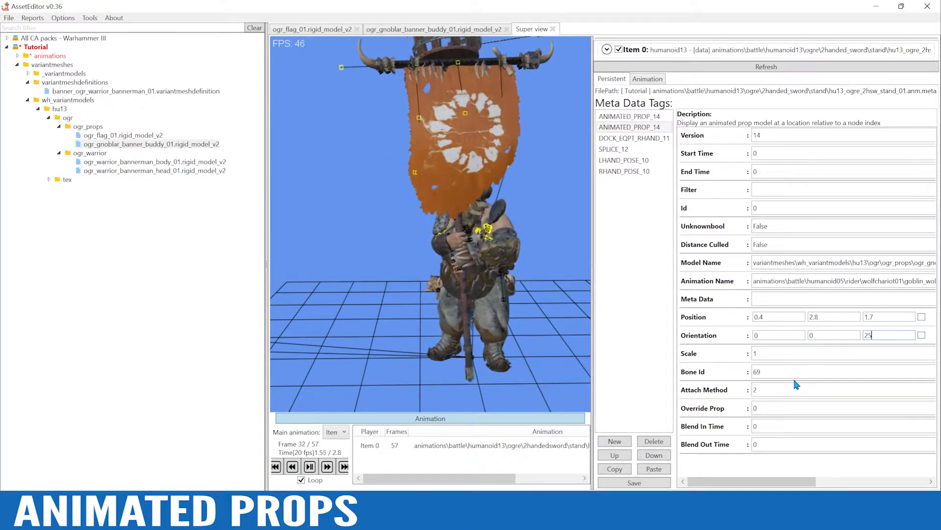
left_click(640, 484)
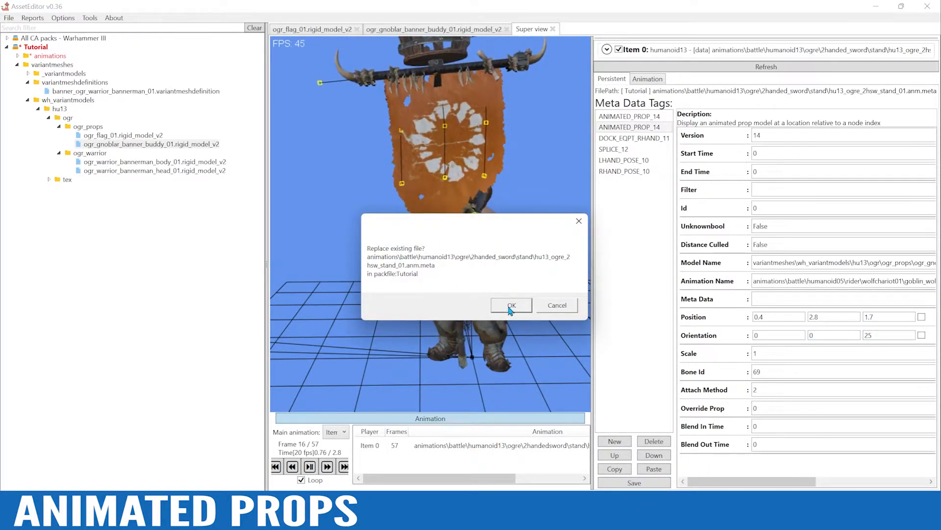
left_click(511, 306)
Examine how the gnoblar sits in the basket above the flag, then return to the rest pose
left_click_drag(456, 284, 529, 361)
scroll(393, 255, "down", 4)
right_click_drag(530, 362, 521, 210, "alt")
scroll(520, 197, "down", 3)
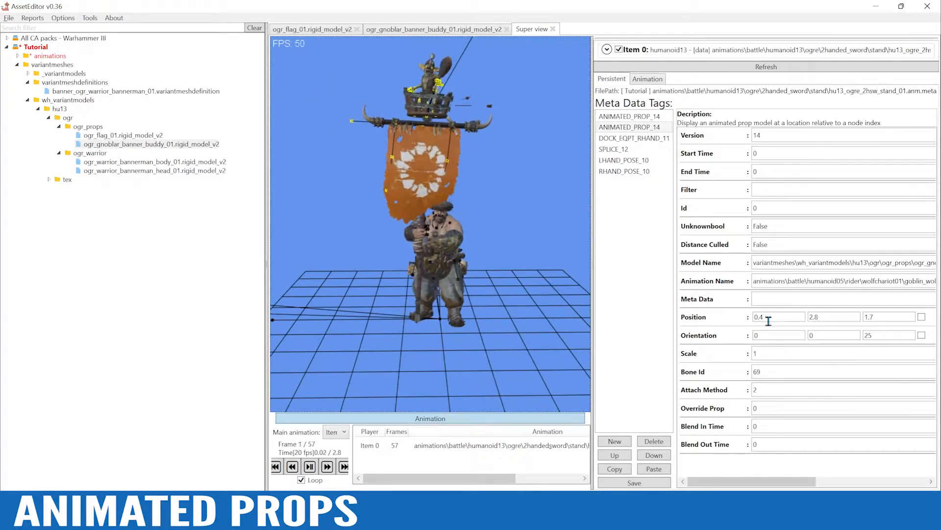
left_click(439, 418)
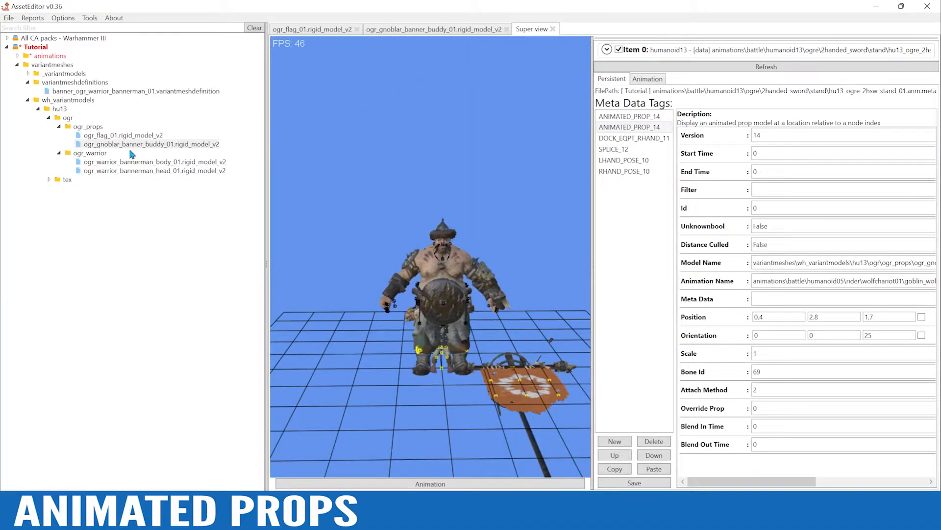
Open ogr_flag_01.rigid_model_v2 and put the basket's hoop mesh cst_queen_bess_01 into vertex editing
double_click(107, 136)
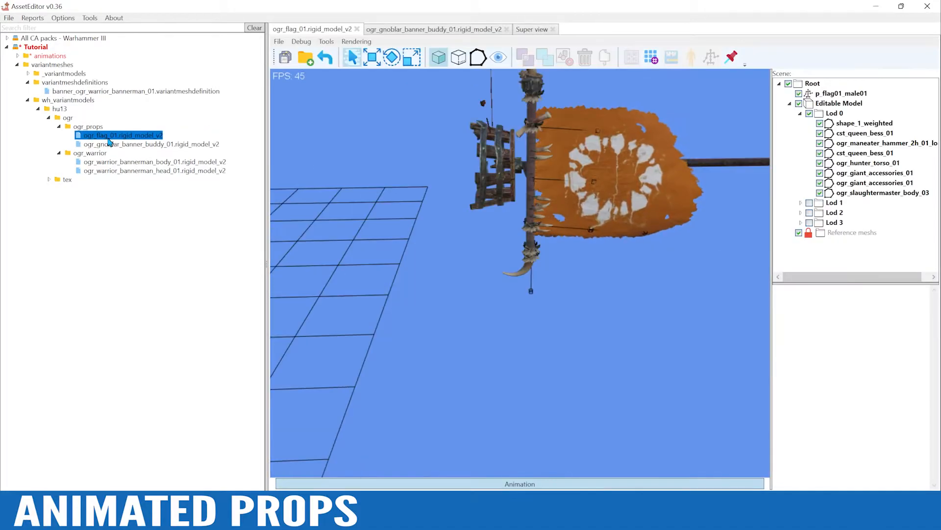
right_click_drag(464, 359, 557, 237, "alt")
left_click_drag(557, 237, 536, 261, "alt")
left_click(534, 246)
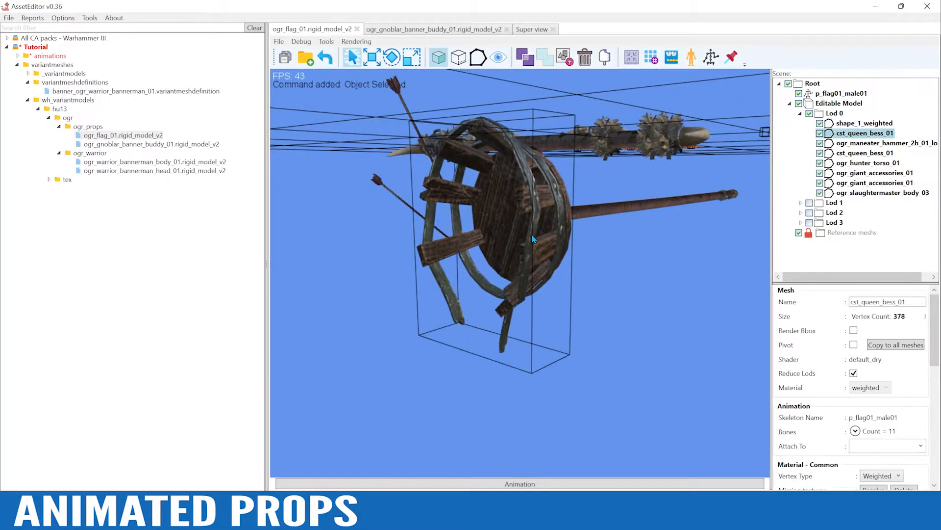
left_click(479, 57)
Move the vertices on the outer edge of the basket's hoop slightly inward along the X axis
left_click_drag(527, 162, 459, 264, "alt")
left_click_drag(469, 212, 428, 235, "alt")
left_click_drag(351, 143, 510, 195, "alt")
left_click(371, 58)
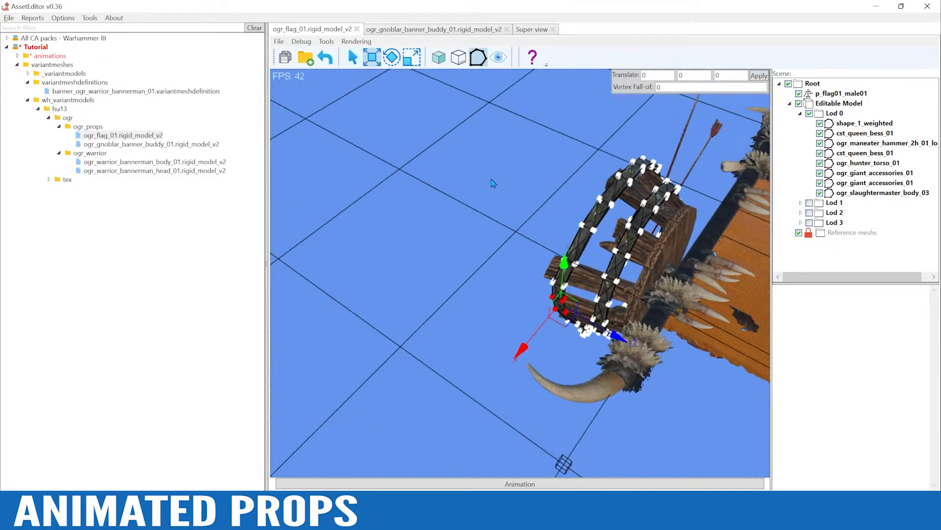
key("ctrl+z")
left_click_drag(520, 343, 616, 303, "alt")
left_click_drag(552, 323, 533, 293, "alt")
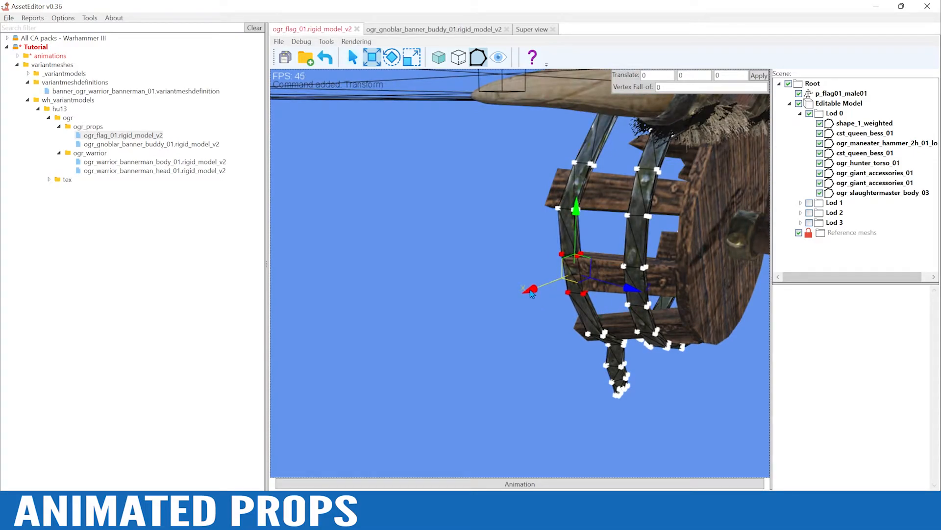
left_click_drag(533, 287, 535, 286)
Move the end vertices of the middle plank in the basket's wooden mesh slightly inward along the X axis
left_click(611, 265)
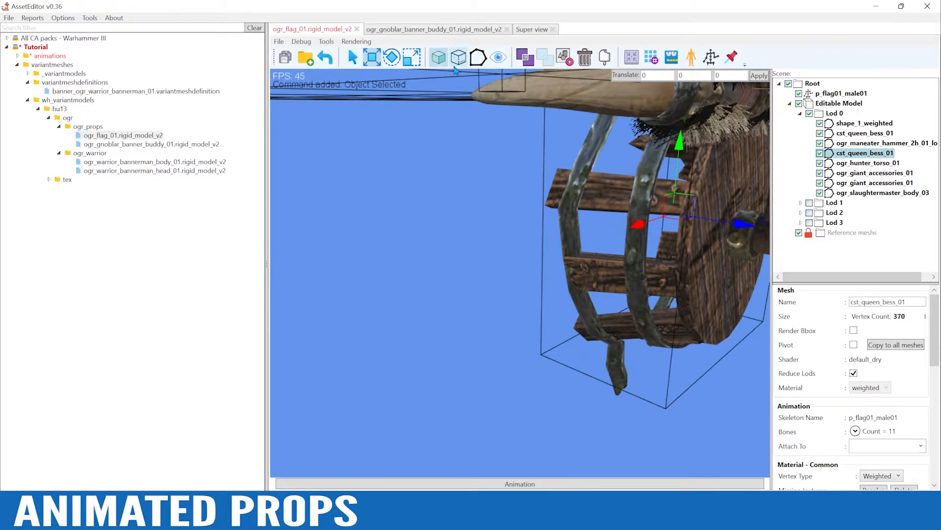
left_click(478, 58)
left_click_drag(524, 238, 606, 314)
left_click_drag(468, 224, 451, 256, "alt")
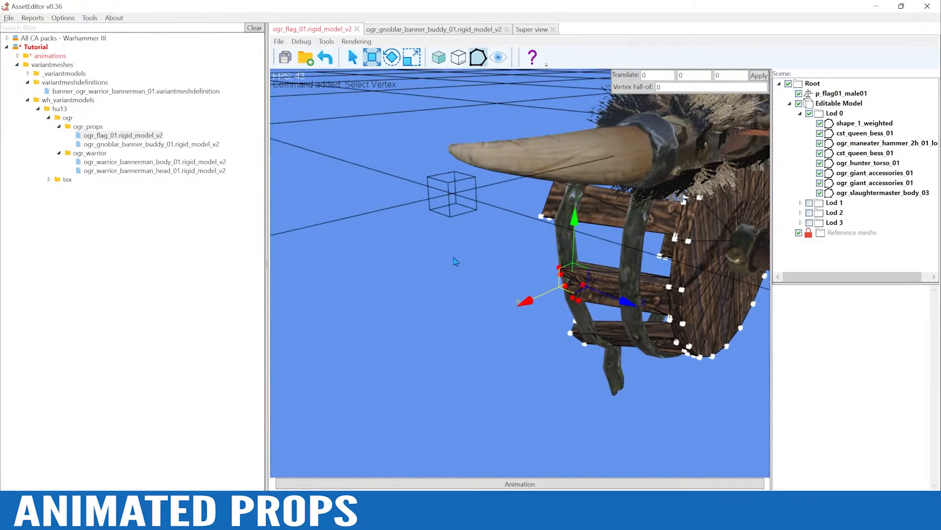
left_click_drag(532, 307, 536, 307)
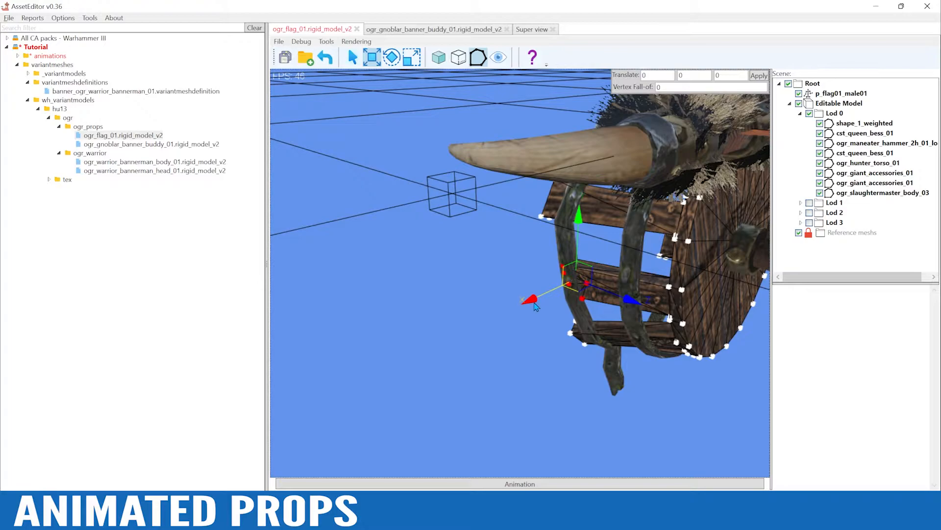
left_click(455, 263)
Regenerate the flag model's reduced LOD meshes and save ogr_flag_01.rigid_model_v2
left_click_drag(455, 263, 425, 278, "alt")
scroll(431, 292, "down", 8)
scroll(425, 278, "down", 3)
left_click(652, 58)
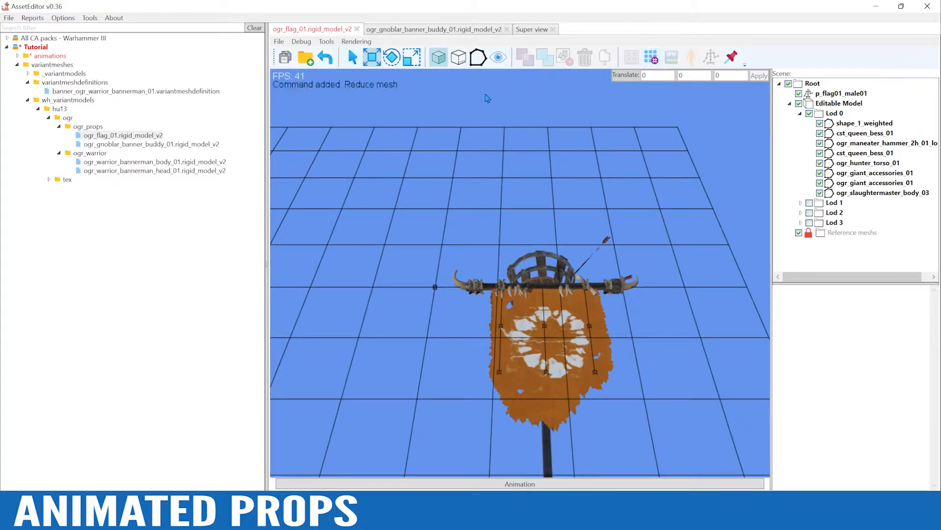
left_click(284, 58)
key("Return")
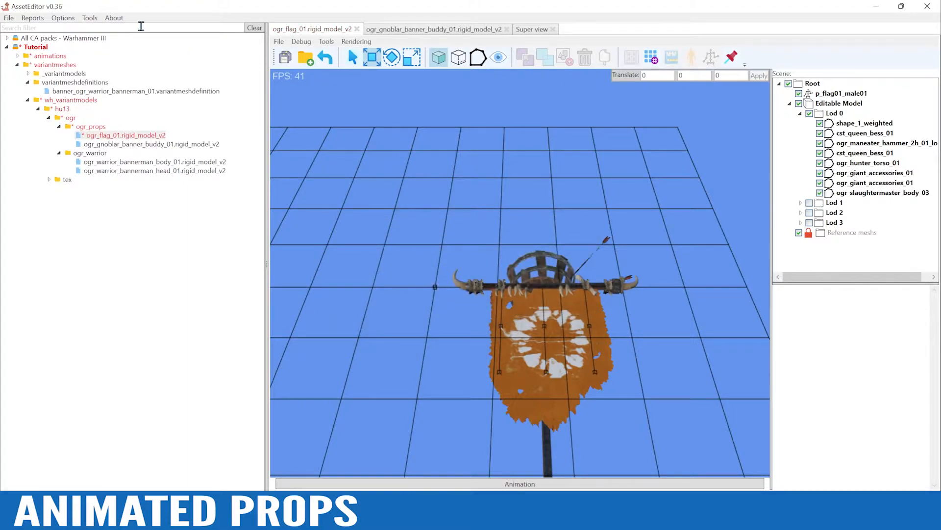
Play the stand animation in the Super view and examine the gnoblar in the adjusted basket from several sides
left_click(535, 31)
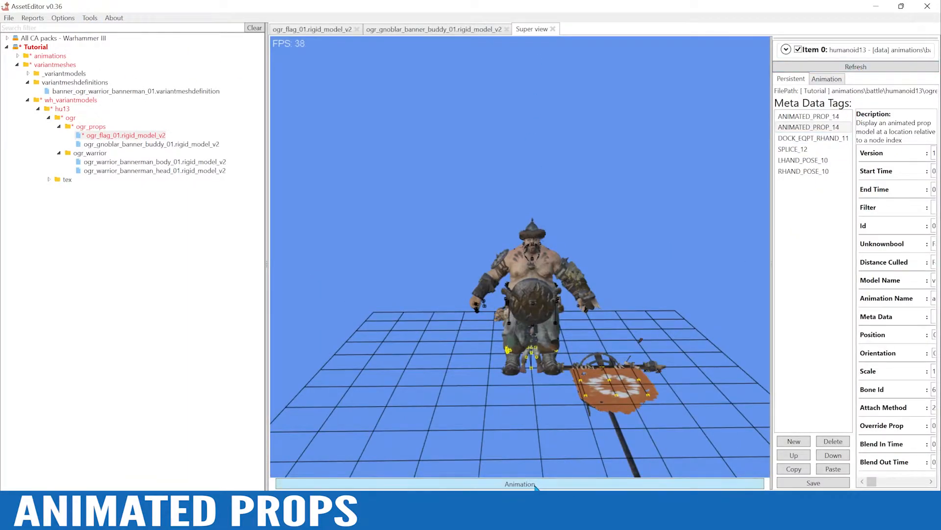
left_click(536, 486)
left_click_drag(591, 156, 625, 184, "alt")
right_click_drag(625, 184, 608, 225, "alt")
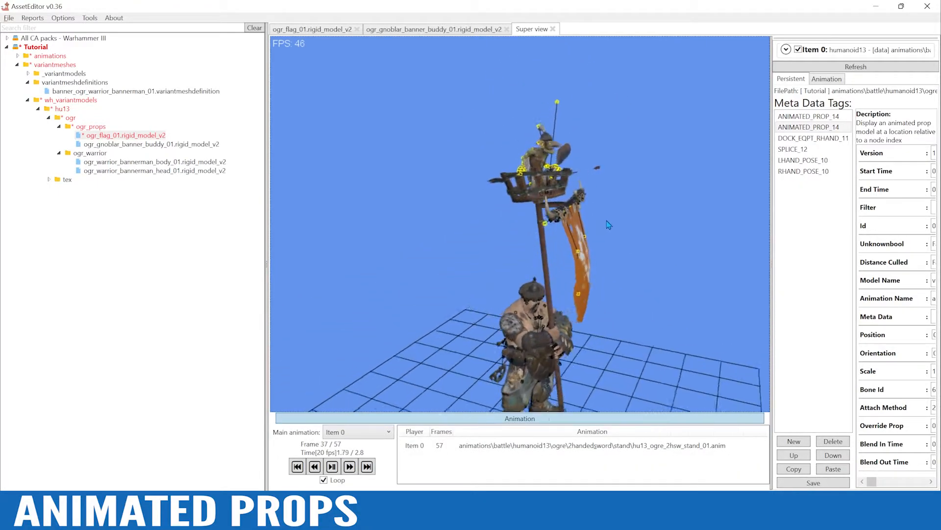
scroll(608, 225, "up", 5)
left_click_drag(608, 225, 620, 256, "alt")
scroll(696, 154, "down", 3)
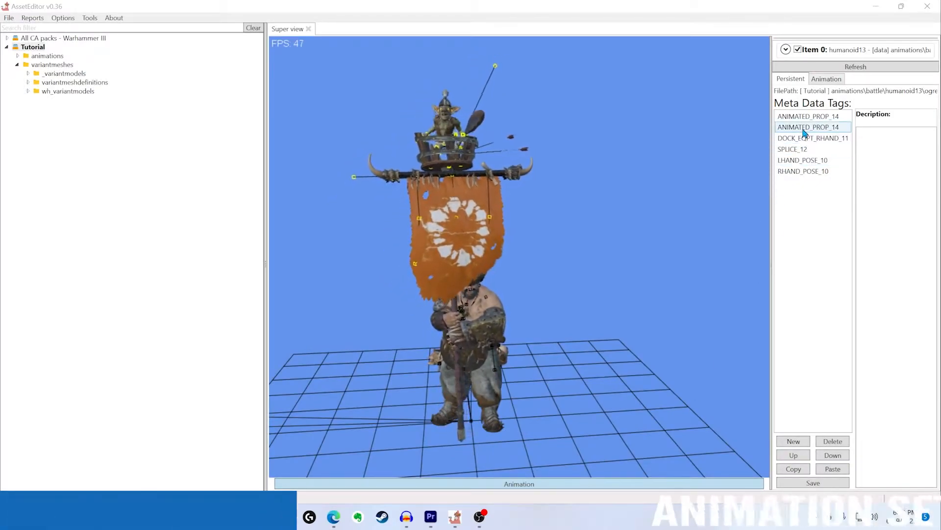
Save the stand animation's metadata tags and rename the resulting file to hu13_ogre_bannerman_stand_01.anm.meta
left_click(814, 483)
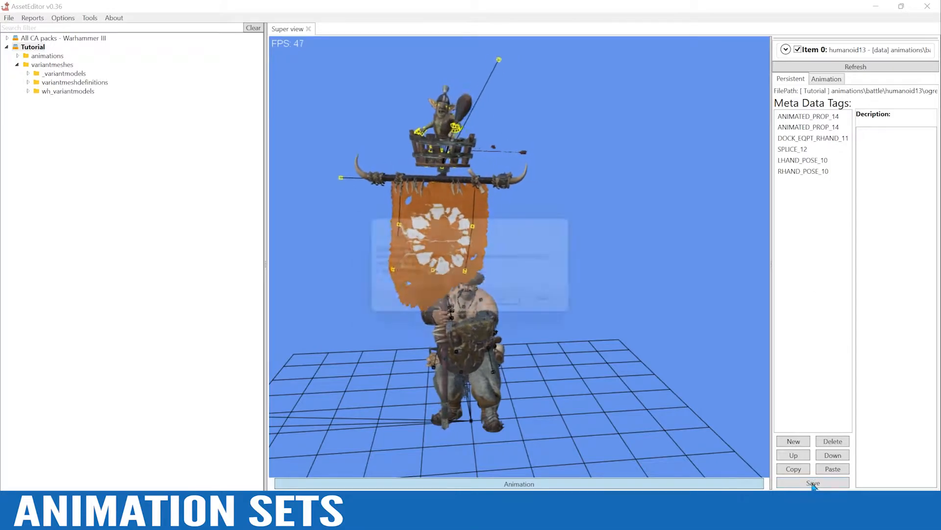
left_click(511, 306)
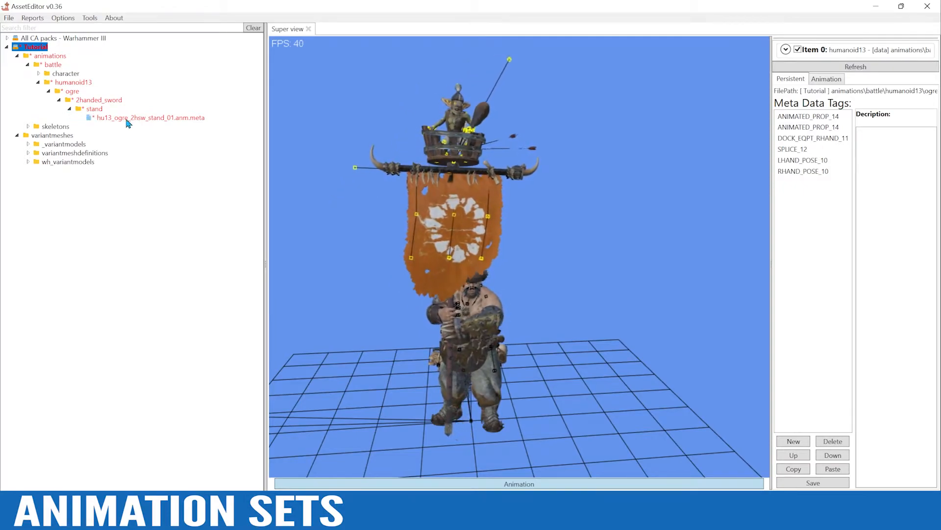
left_click(145, 118)
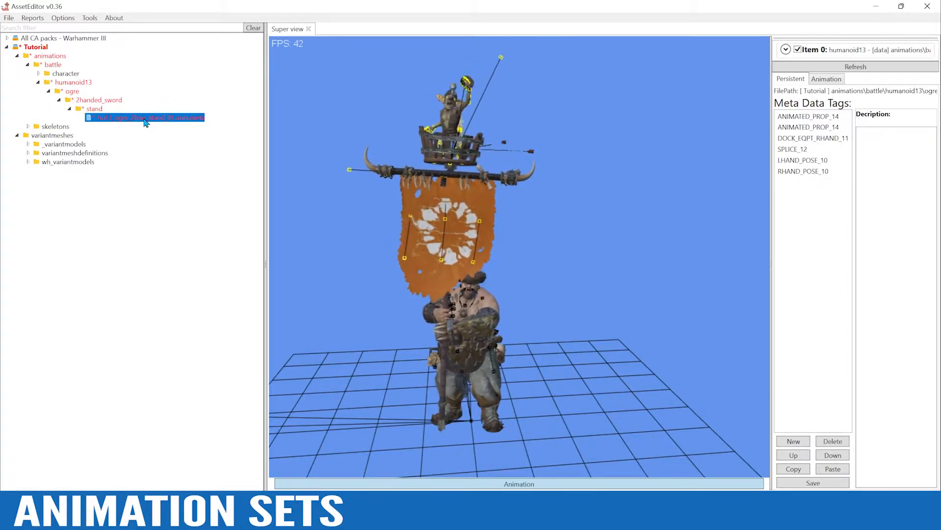
right_click(145, 121)
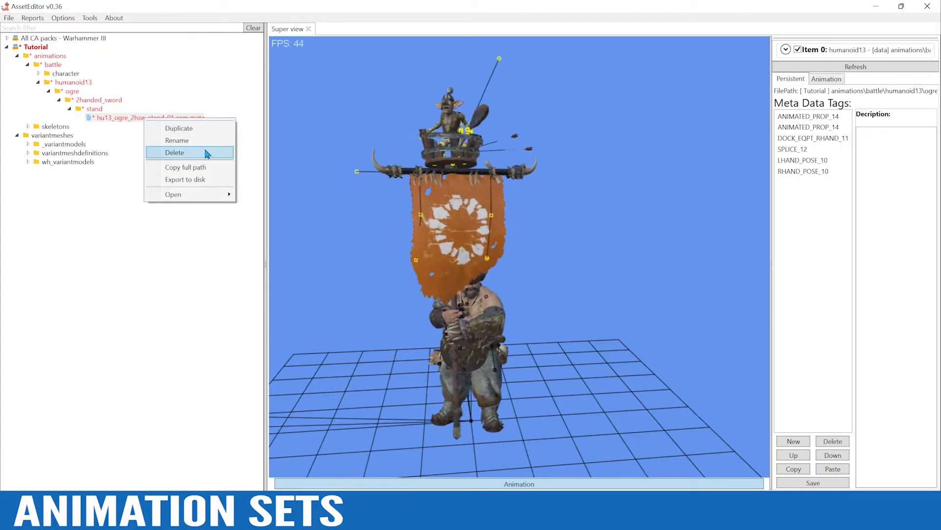
left_click(196, 141)
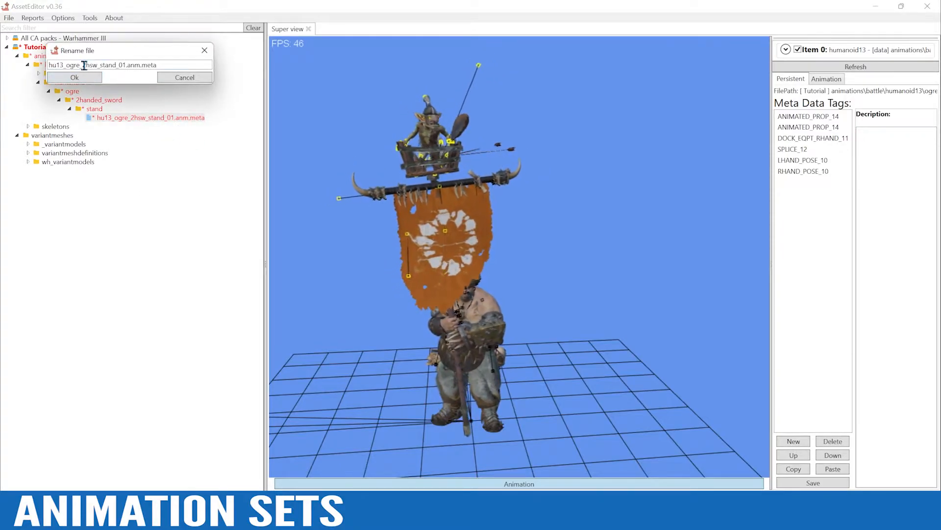
left_click_drag(83, 65, 96, 65)
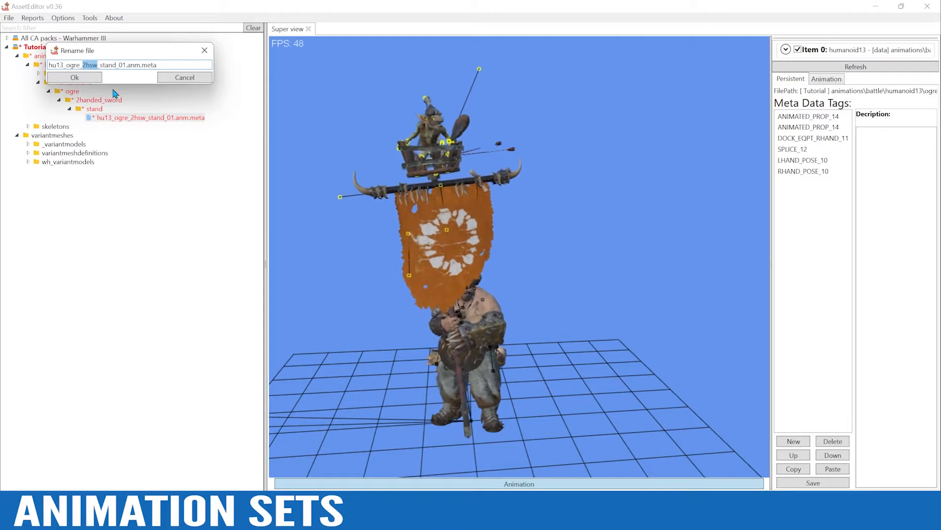
type("bannerman")
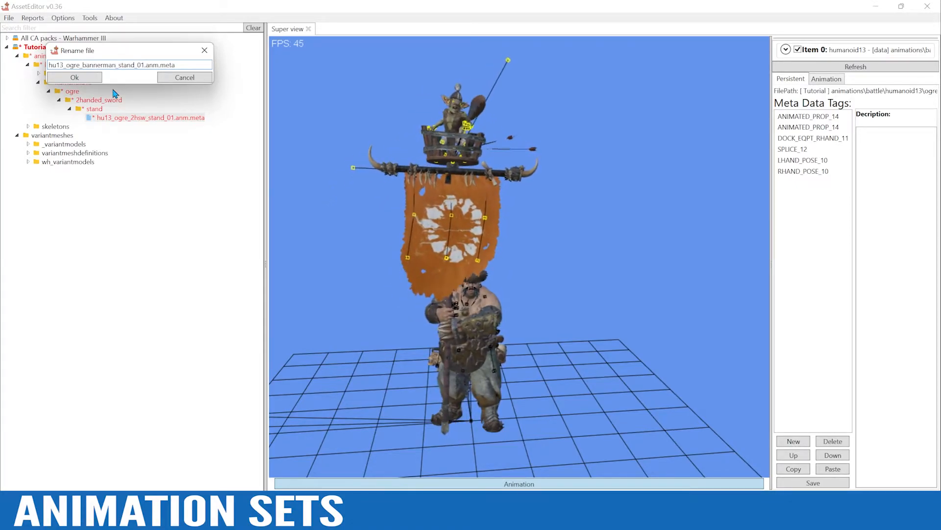
left_click(81, 78)
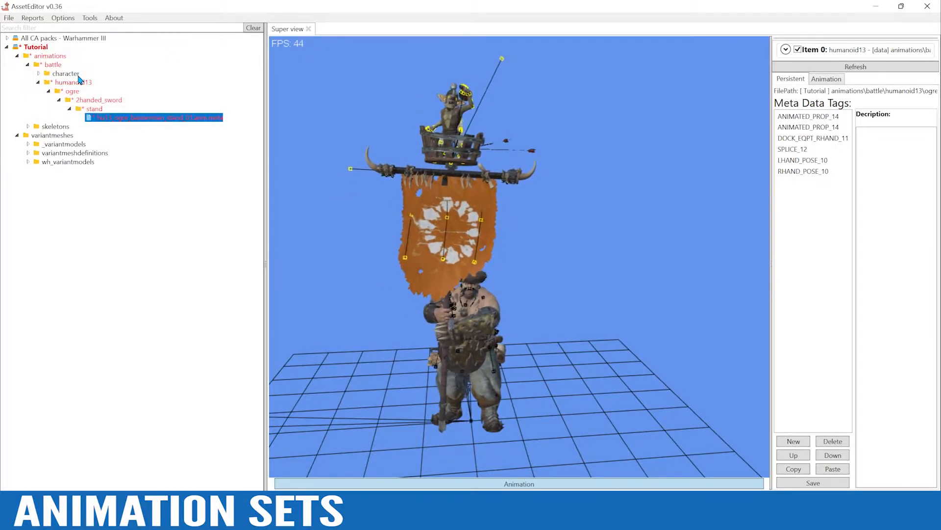
Save the Tutorial pack with the renamed bannerman stand metadata file
left_click(35, 49)
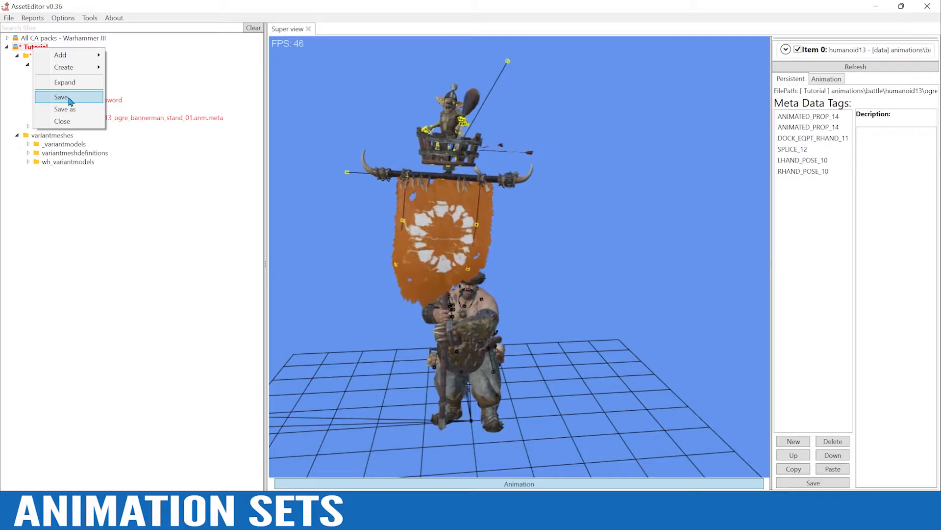
left_click(61, 97)
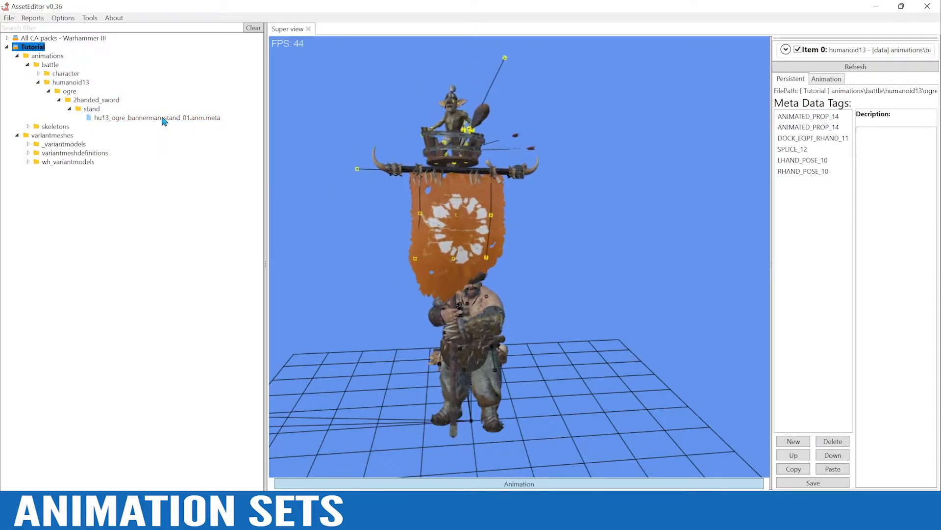
left_click(147, 119)
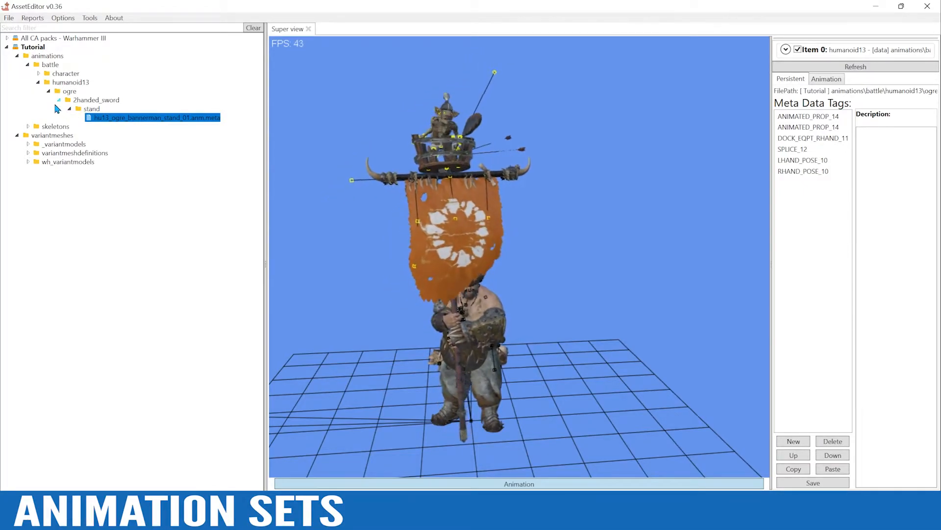
Create a new Warhammer 3 AnimPack named bannerman
left_click(11, 18)
mouse_move(24, 47)
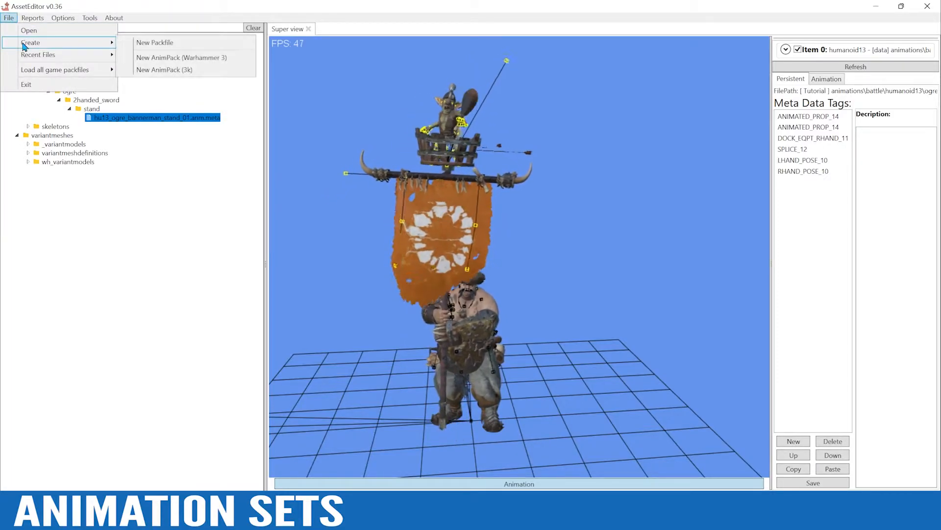
left_click(169, 58)
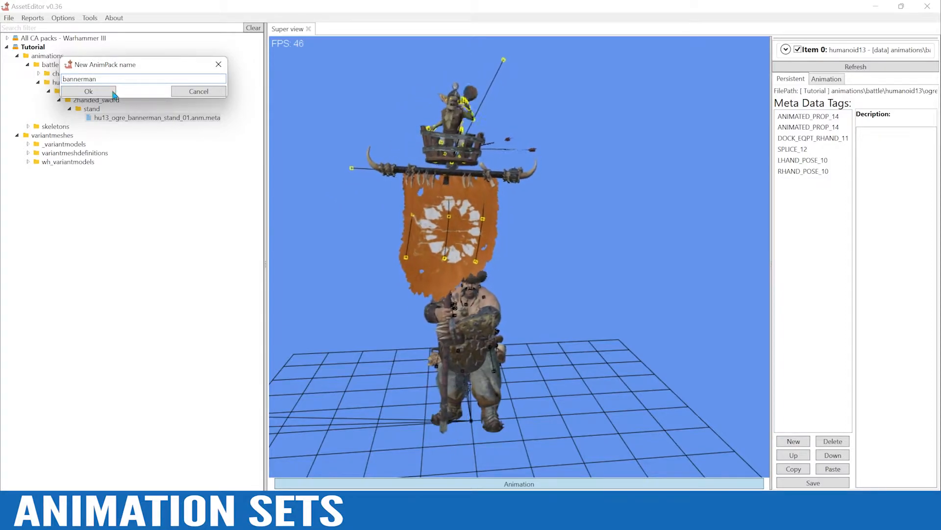
left_click(84, 92)
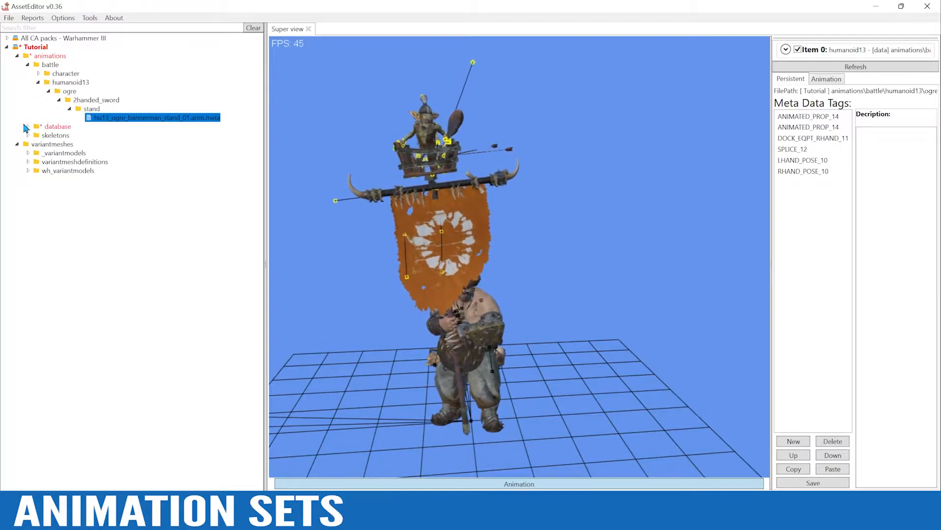
Open bannerman.animpack from the Tutorial pack's animations/database/battle/bin folder
left_click(28, 126)
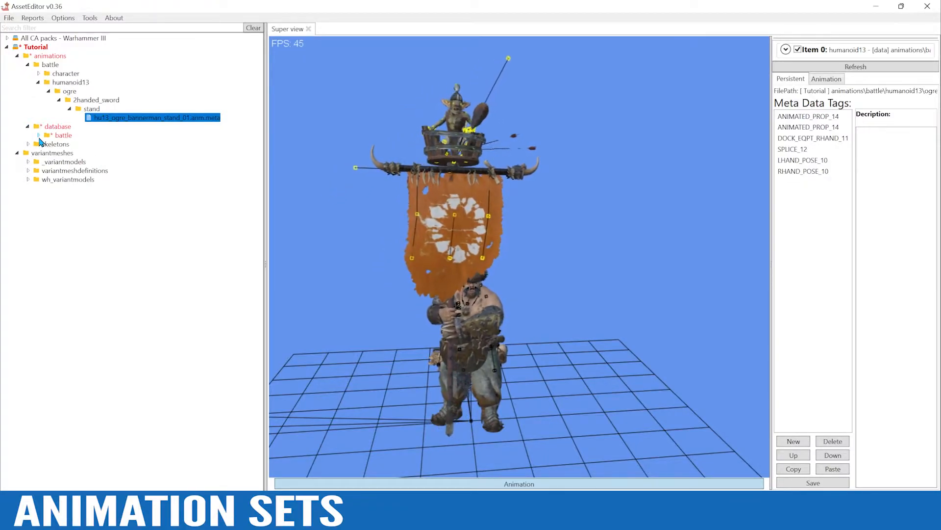
left_click(38, 135)
left_click(49, 144)
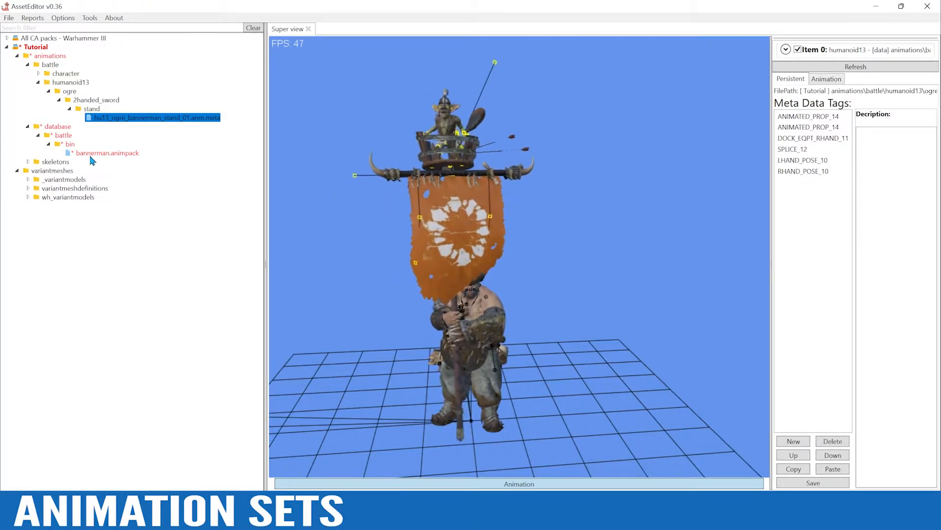
double_click(91, 154)
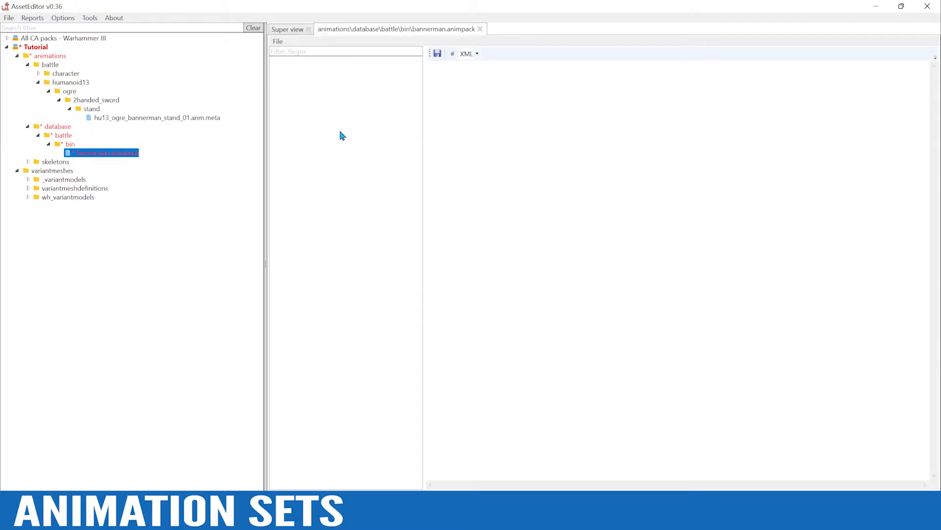
Add a new Wh3/3K AnimationSet named hu13_ogre_bannerman_01 to the animpack and open its XML
left_click(279, 42)
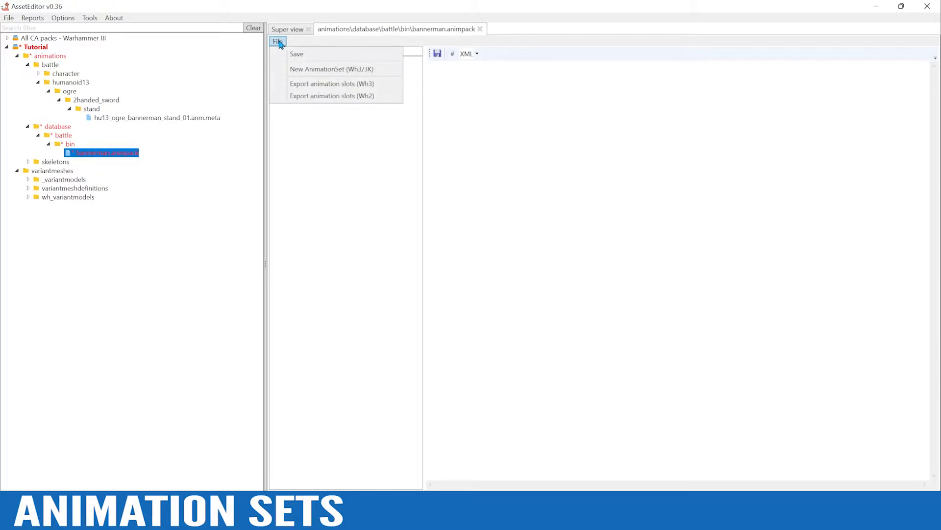
left_click(319, 69)
left_click_drag(117, 85, 331, 164)
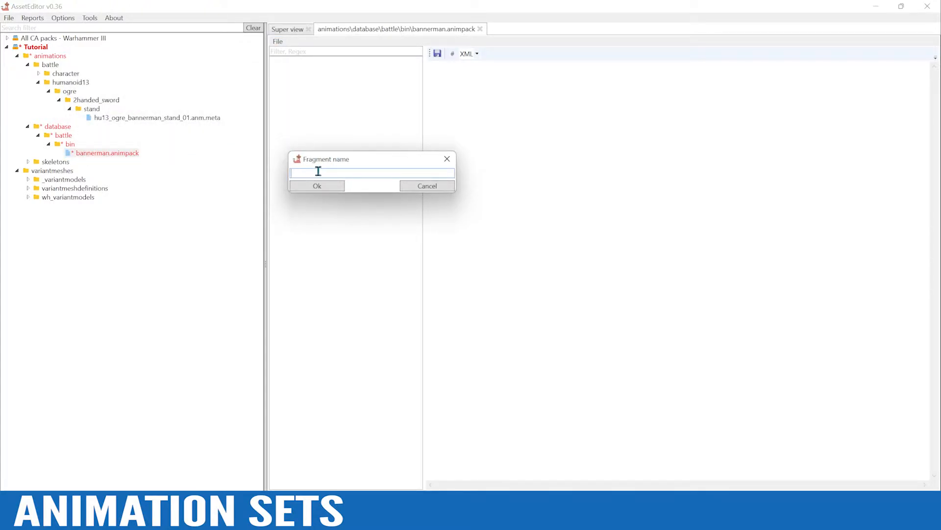
type("hu13_ogre_bannerman_01")
left_click(311, 190)
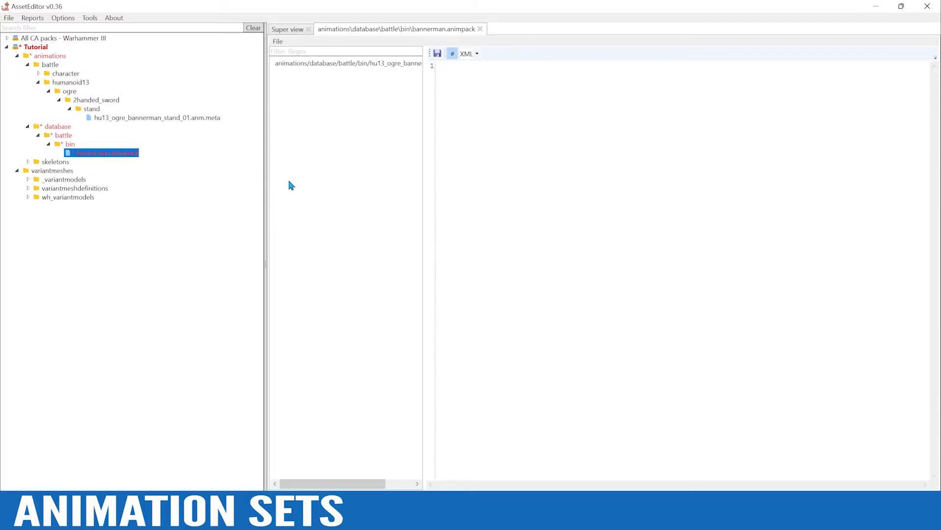
left_click(316, 68)
left_click_drag(354, 477, 381, 479)
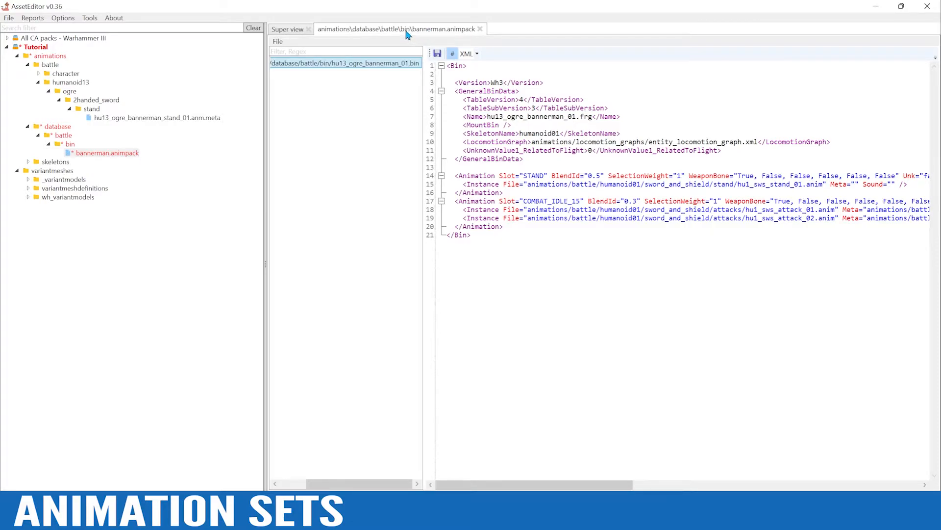
Open animation_tables.animpack from animations/database/battle/bin in the All CA packs tree
left_click(7, 39)
scroll(259, 170, "up", 4)
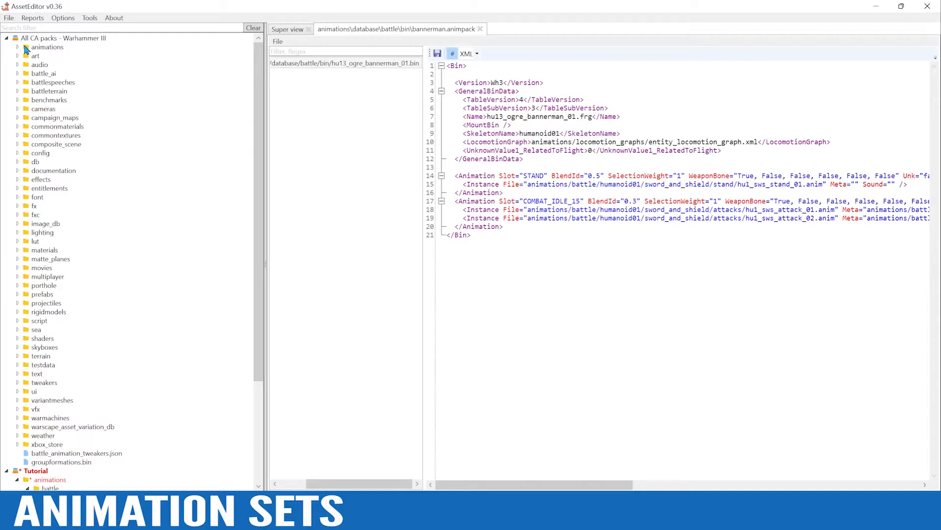
left_click(18, 48)
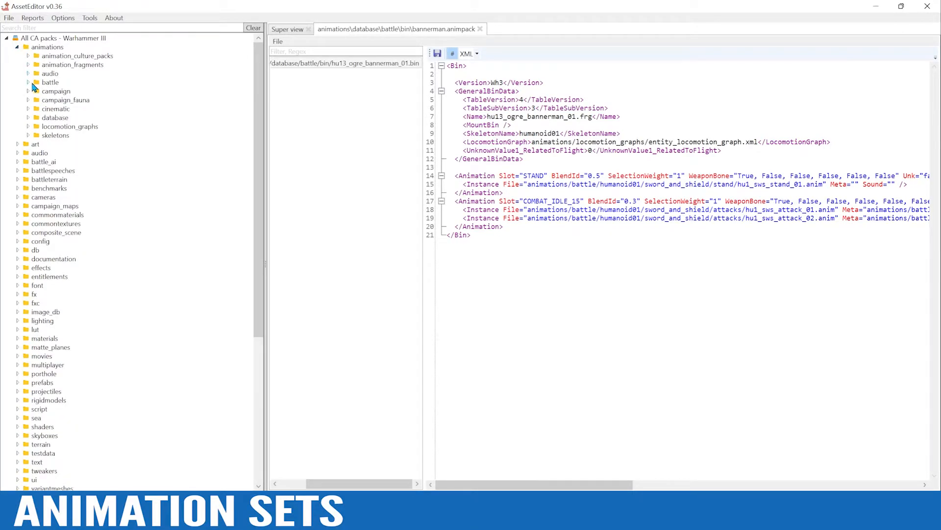
left_click(28, 118)
left_click(38, 127)
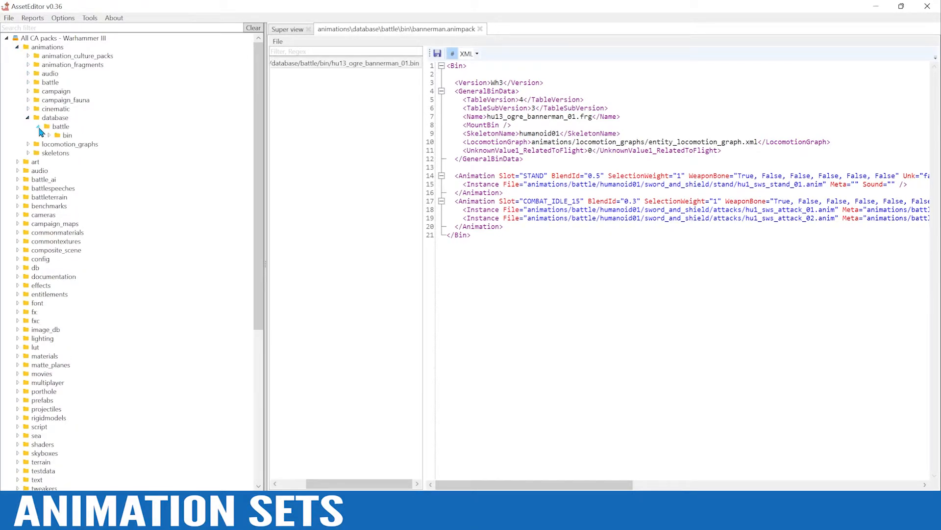
left_click(49, 135)
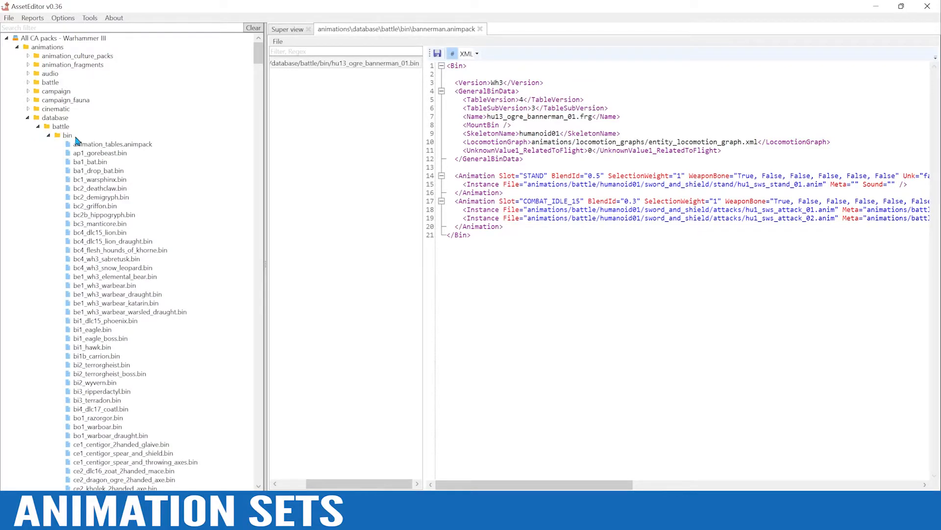
left_click(95, 147)
double_click(95, 146)
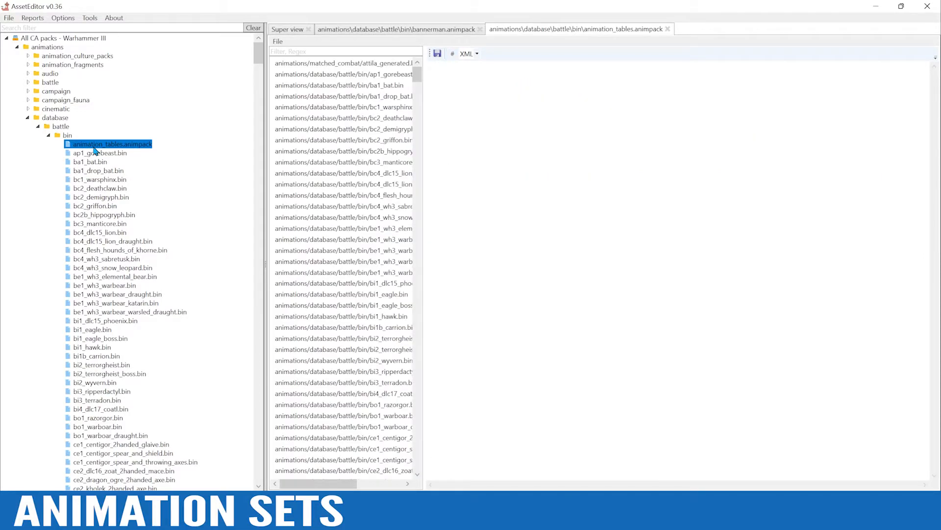
left_click_drag(338, 488, 375, 484)
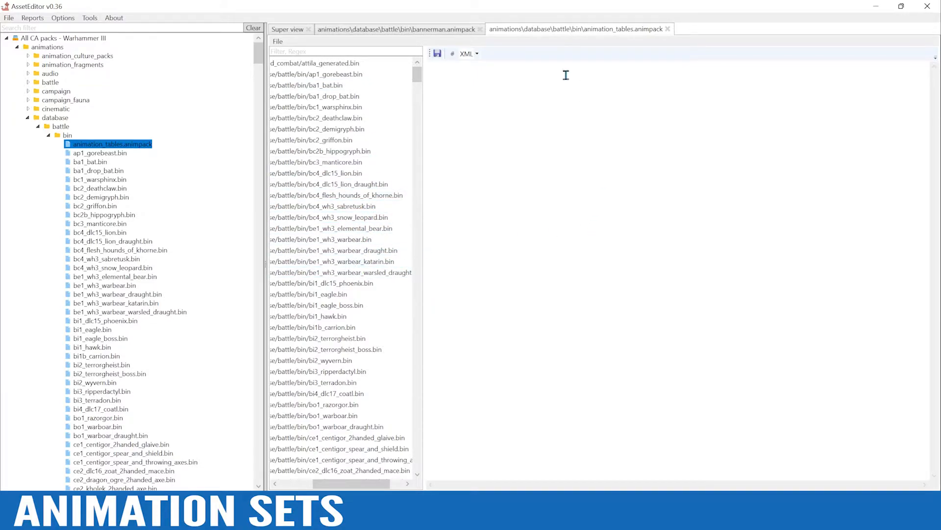
Filter the CA animation tables by "ogre" and open hu13_wh3_ogre_2handed_sword.bin
left_click(401, 31)
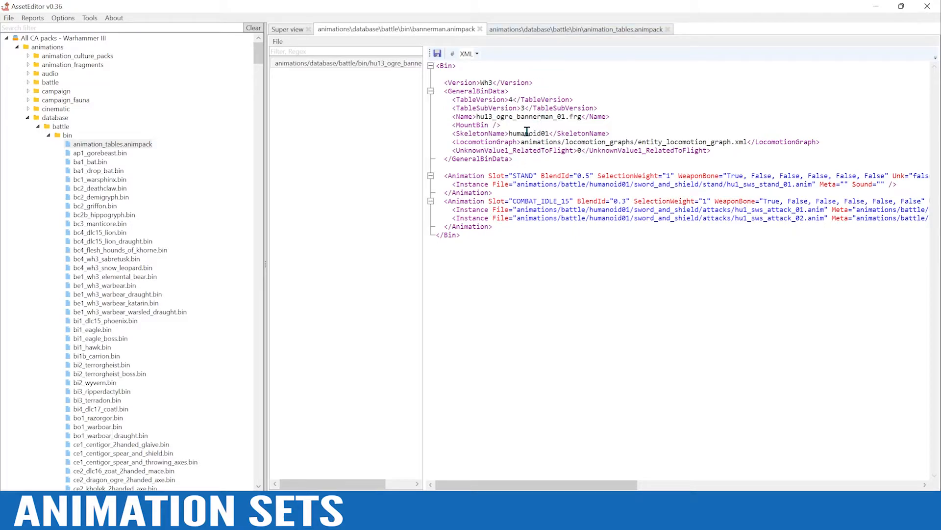
left_click(536, 31)
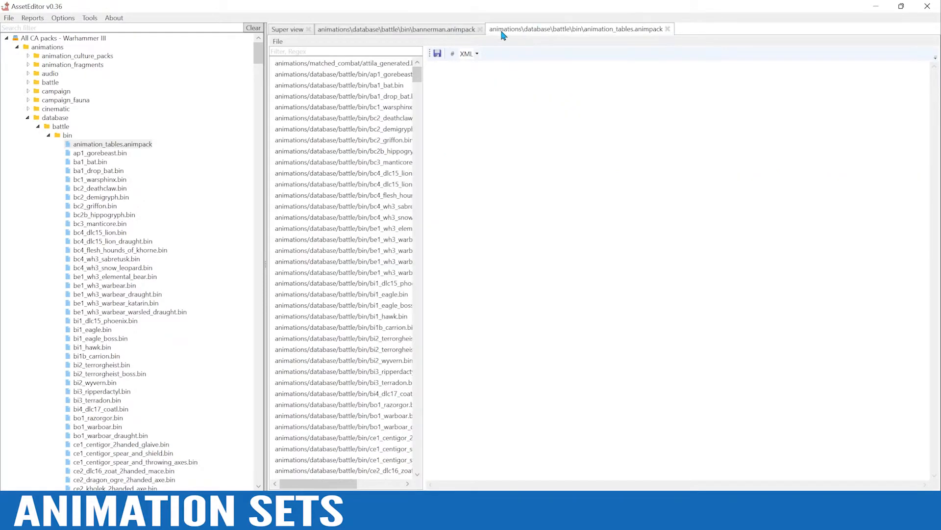
left_click(353, 49)
type("ogre")
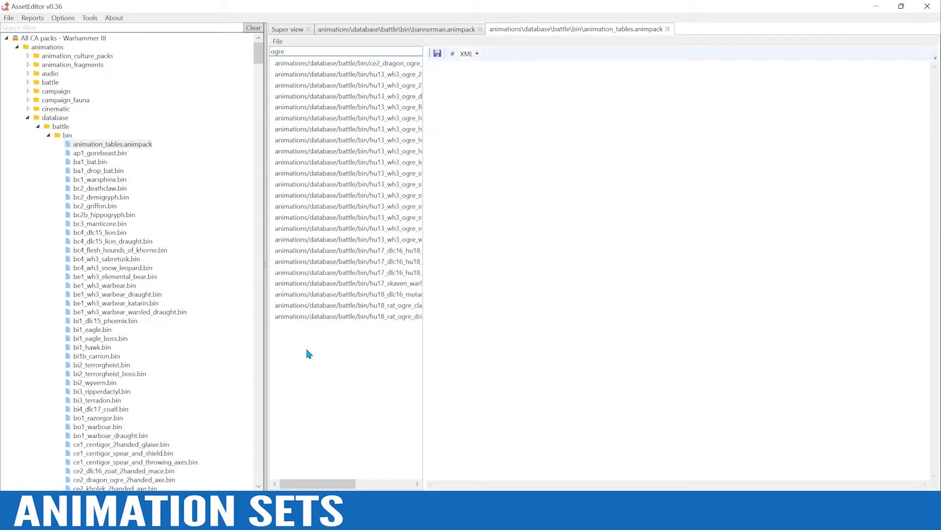
left_click_drag(324, 487, 360, 487)
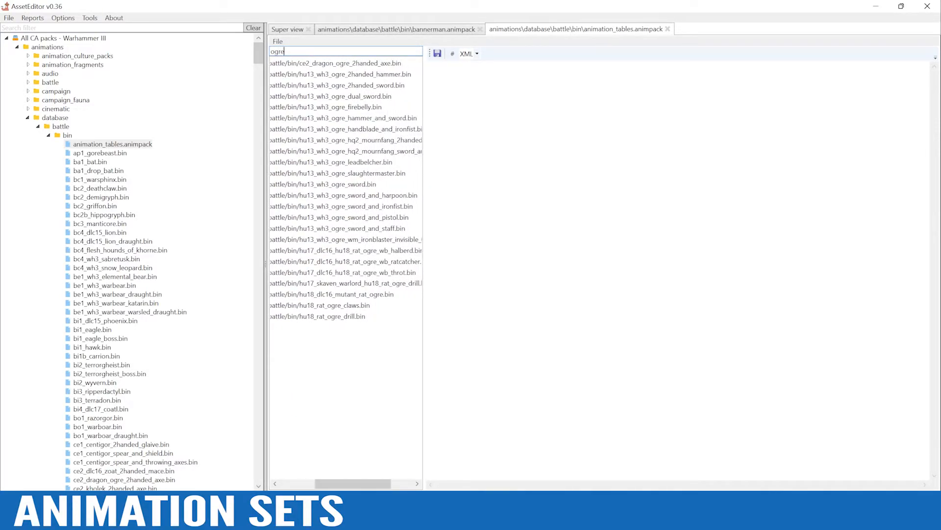
left_click(379, 86)
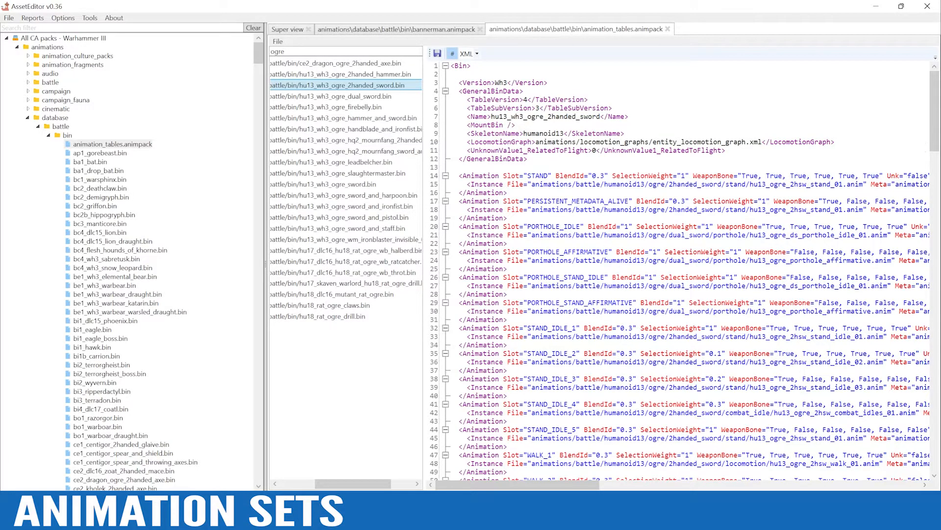
Copy the entire XML of hu13_wh3_ogre_2handed_sword.bin from the CA animation tables
left_click_drag(937, 129, 935, 99)
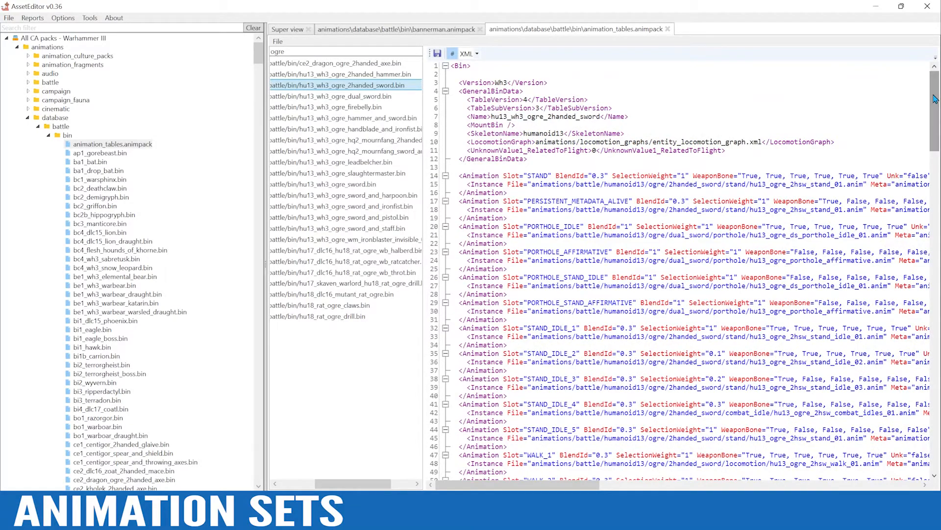
left_click(453, 68)
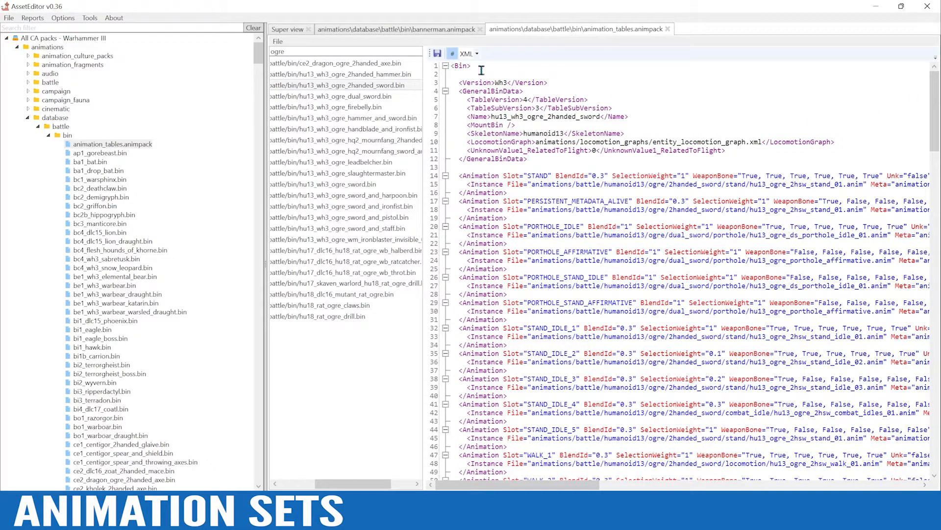
key("ctrl+a")
key("ctrl+c")
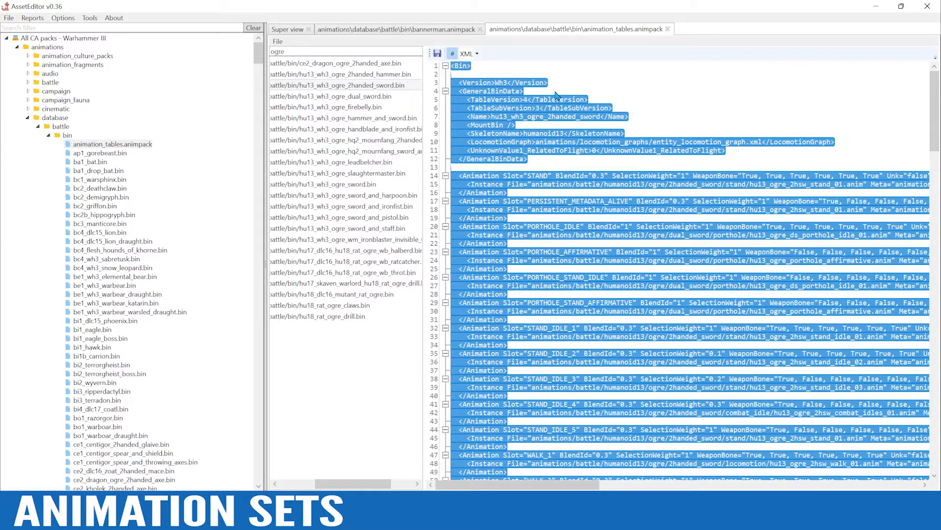
Replace the whole default XML of hu13_ogre_bannerman_01.bin in bannerman.animpack with the copied two-handed sword set
left_click(347, 33)
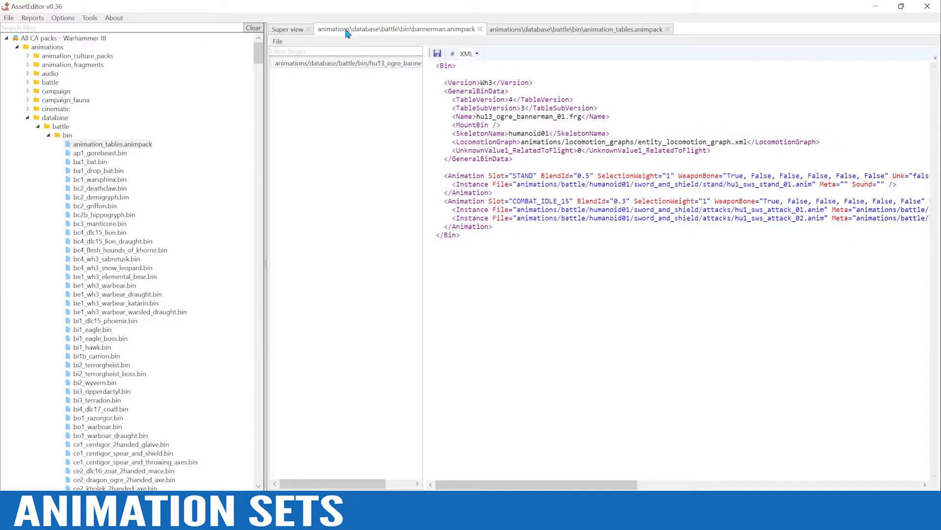
left_click(339, 66)
left_click_drag(368, 484, 413, 486)
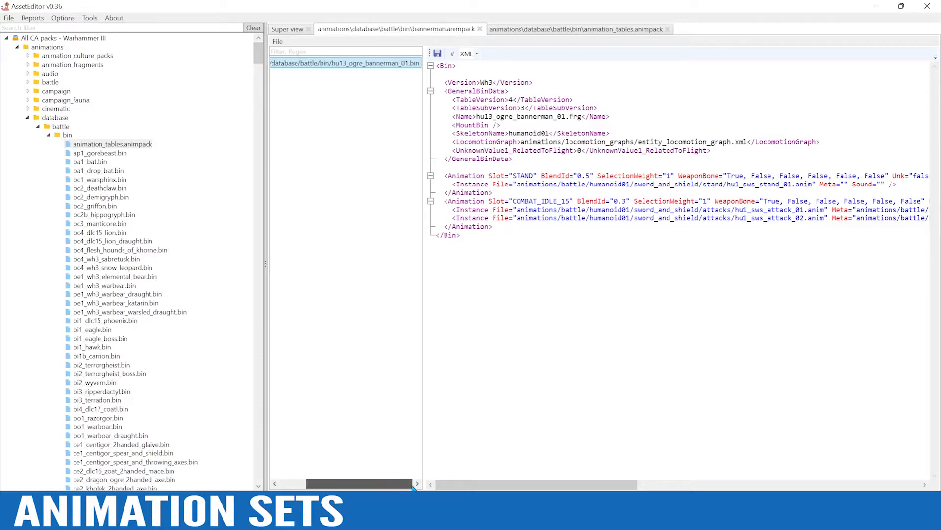
left_click(488, 89)
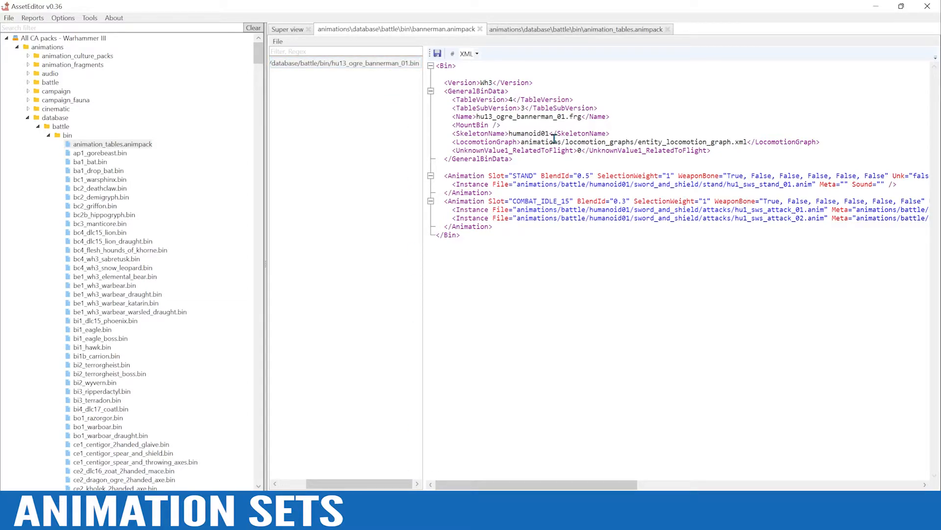
key("ctrl+a")
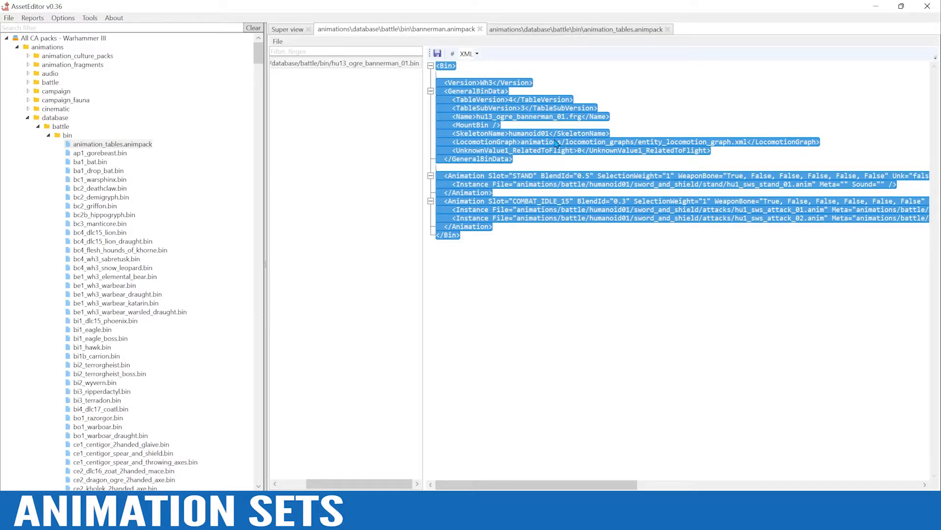
key("Delete")
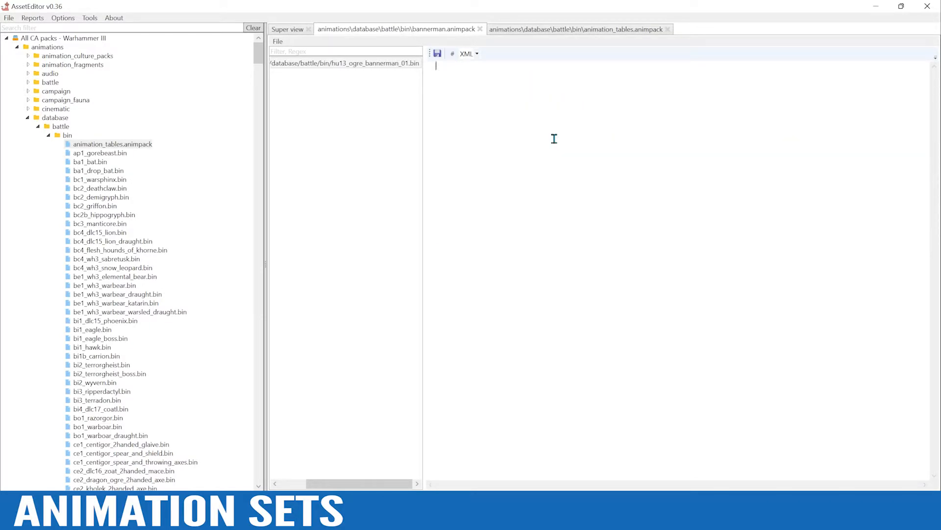
key("ctrl+v")
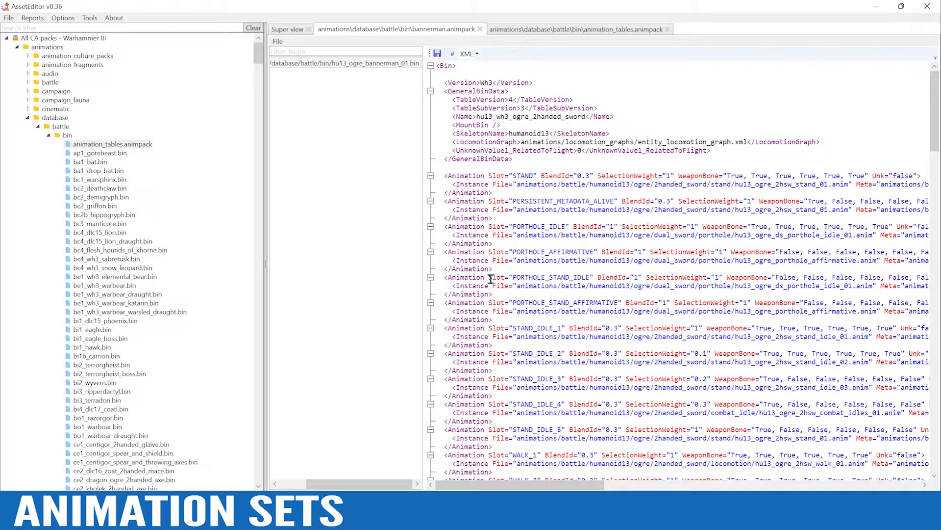
Change the Name value in the pasted XML to hu13_ogre_bannerman_01, save the set and dismiss the error list
mouse_move(938, 114)
left_mouse_down()
mouse_move(939, 422)
mouse_move(939, 114)
left_mouse_up()
left_click_drag(498, 114, 514, 119)
key("Delete")
left_click_drag(545, 116, 519, 118)
type("bannerm")
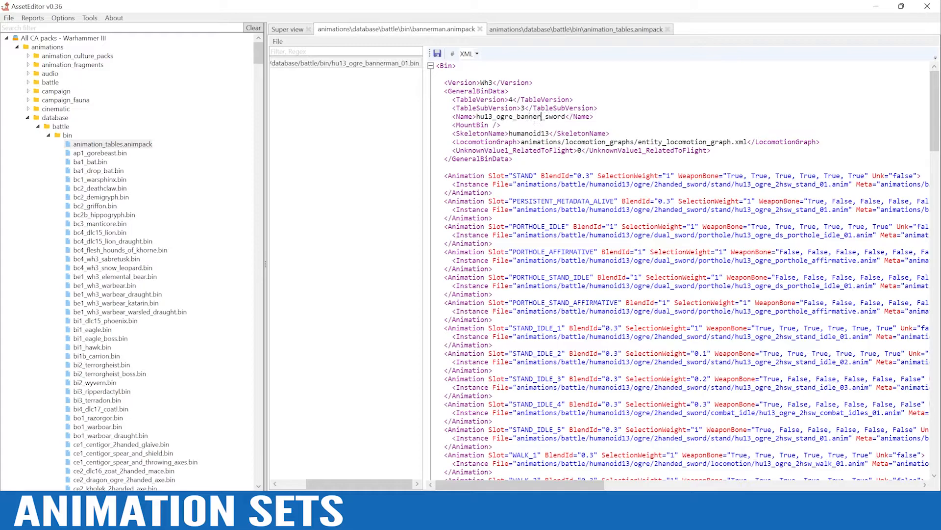
type("an")
left_click_drag(578, 116, 558, 118)
type("01")
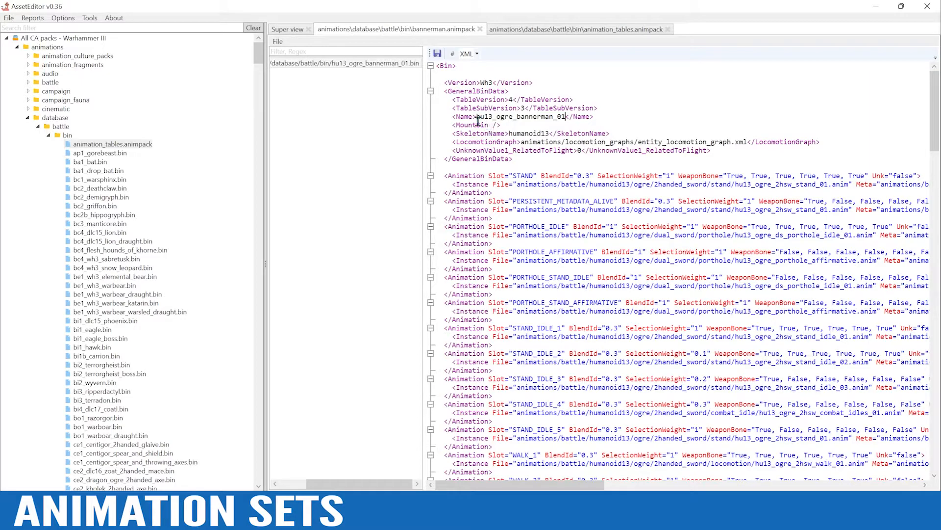
left_click(436, 55)
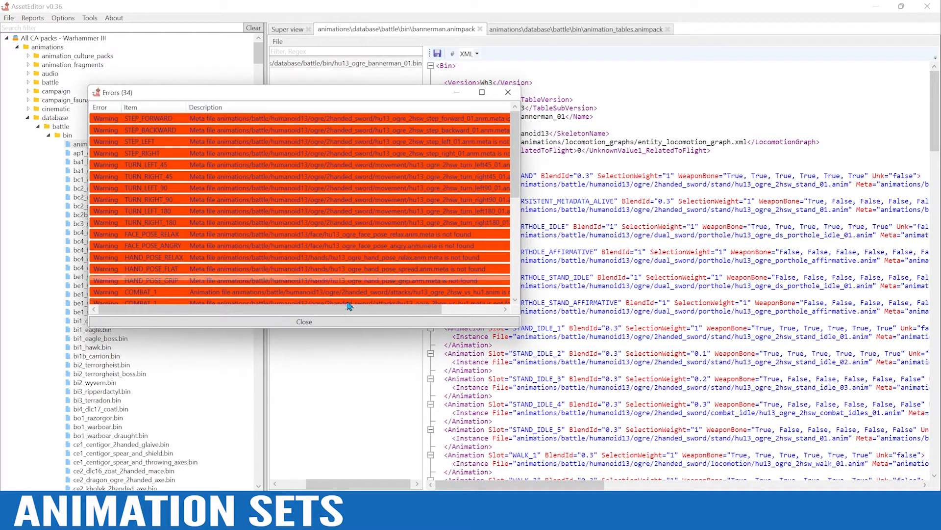
left_click(344, 314)
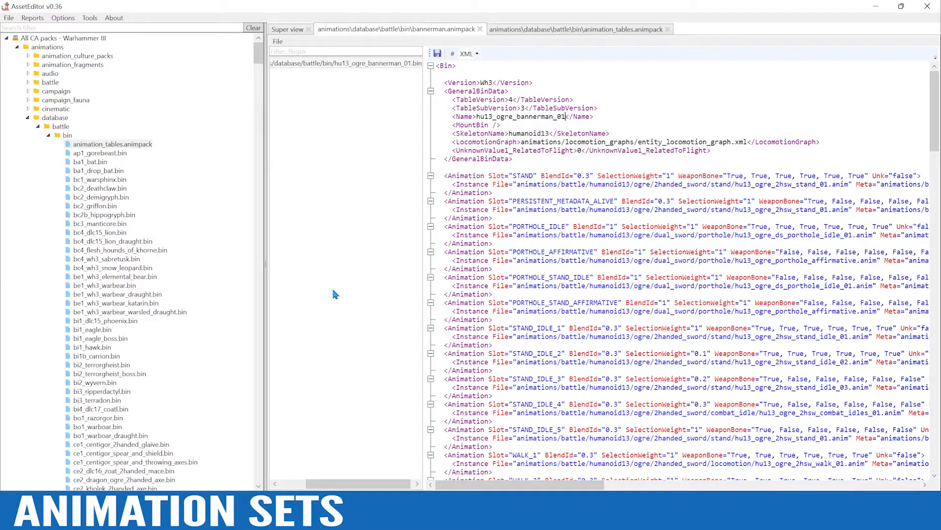
Collapse the CA packs tree and copy the full path of hu13_ogre_bannerman_stand_01.anm.meta in the Tutorial pack
left_click(7, 38)
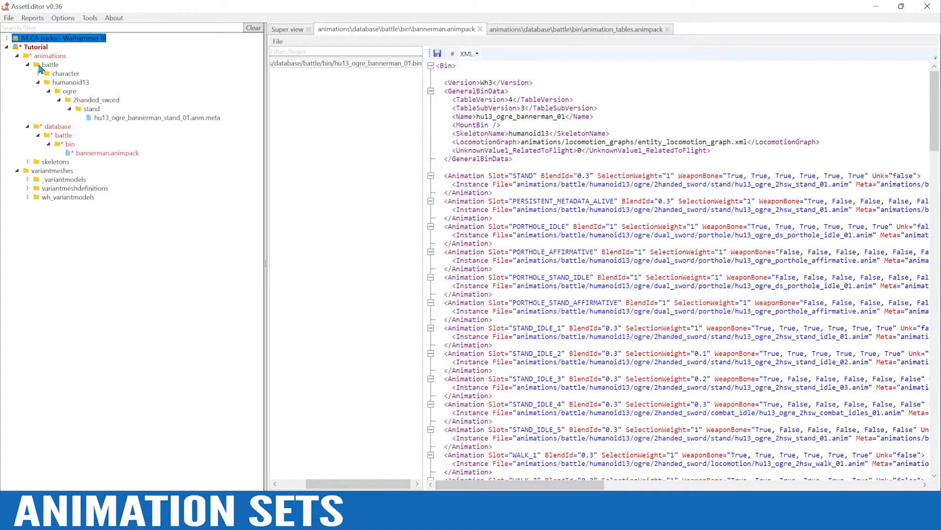
right_click(126, 121)
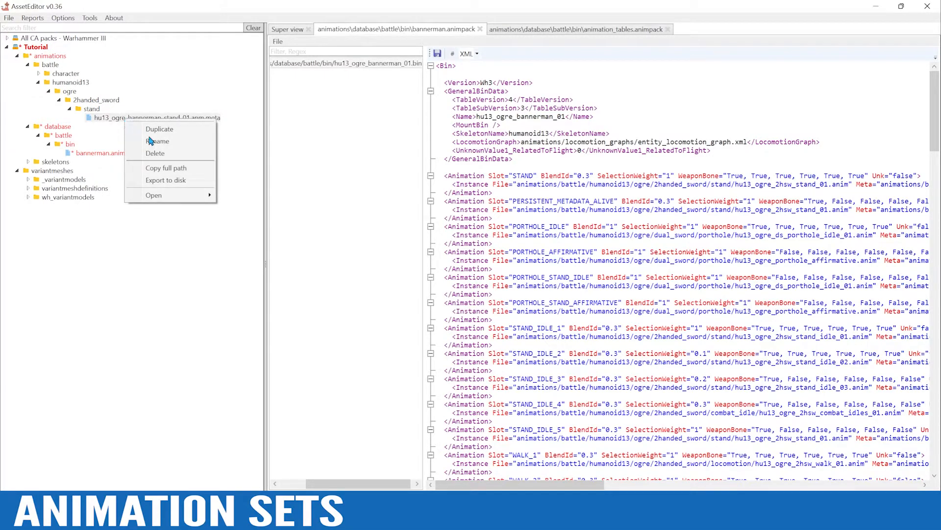
left_click(180, 171)
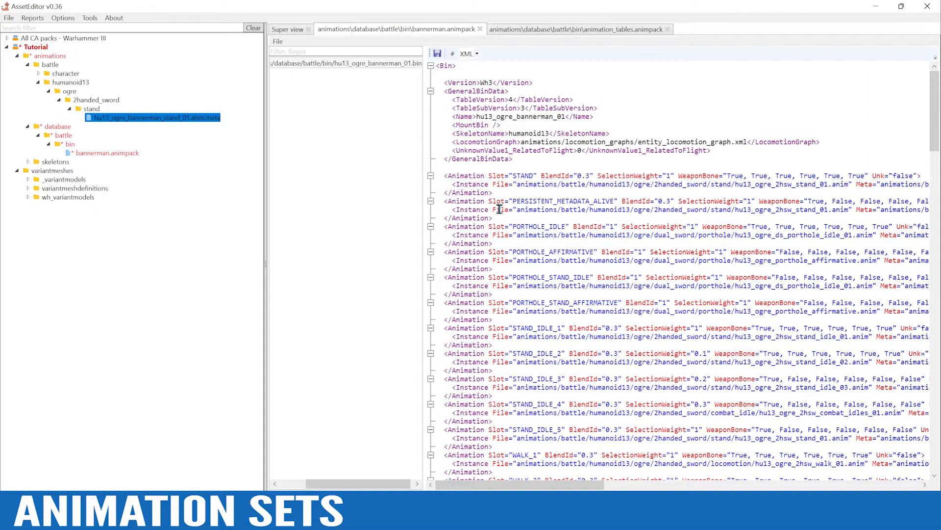
Replace the PERSISTENT_METADATA_ALIVE slot's Meta path with the copied hu13_ogre_bannerman_stand_01.anm.meta path and save the set
left_click_drag(505, 487, 643, 488)
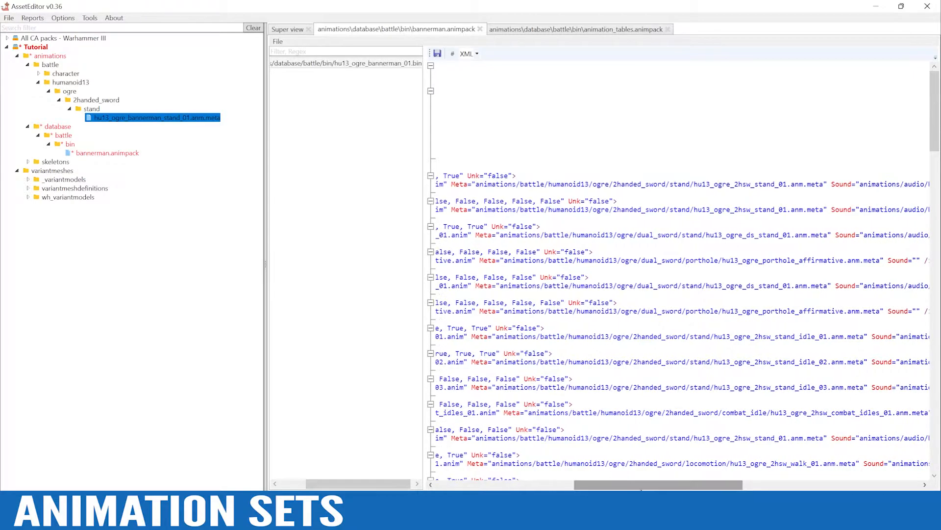
left_click(475, 209)
left_click_drag(475, 209, 825, 210)
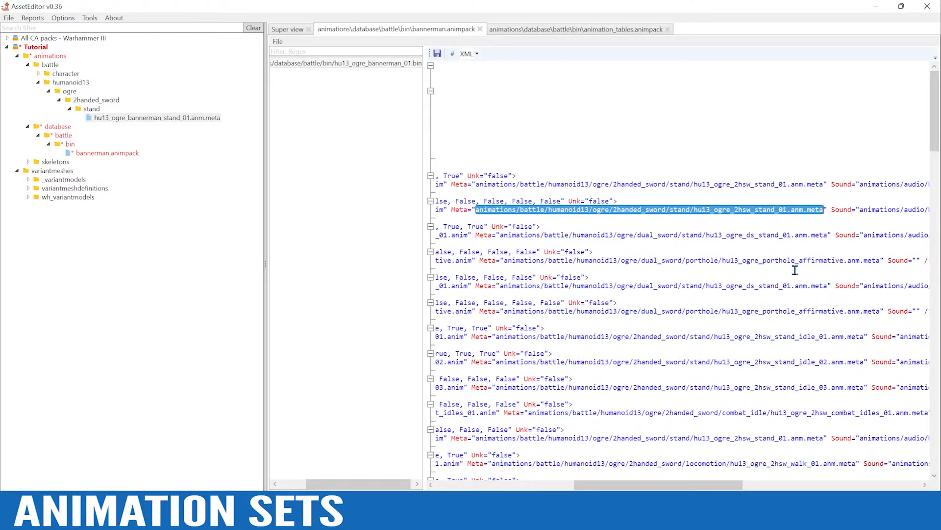
key("ctrl+v")
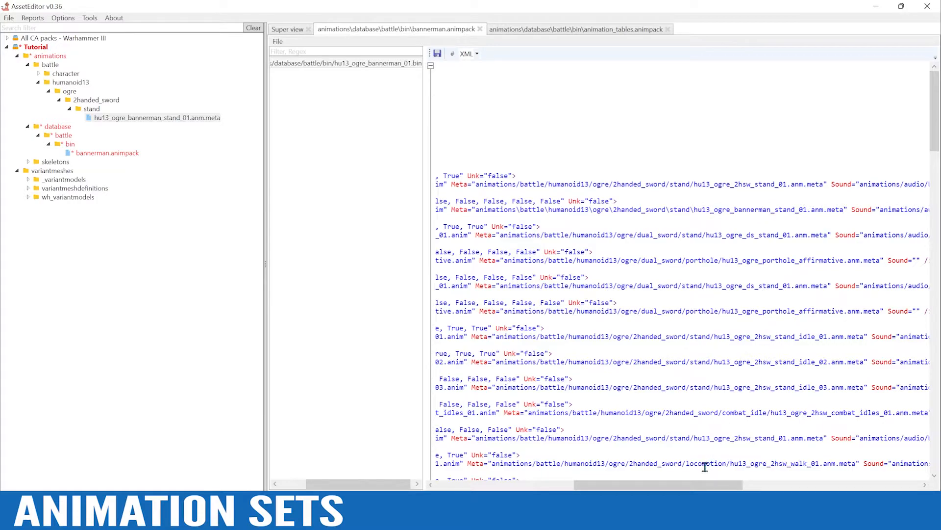
left_click_drag(681, 484, 521, 485)
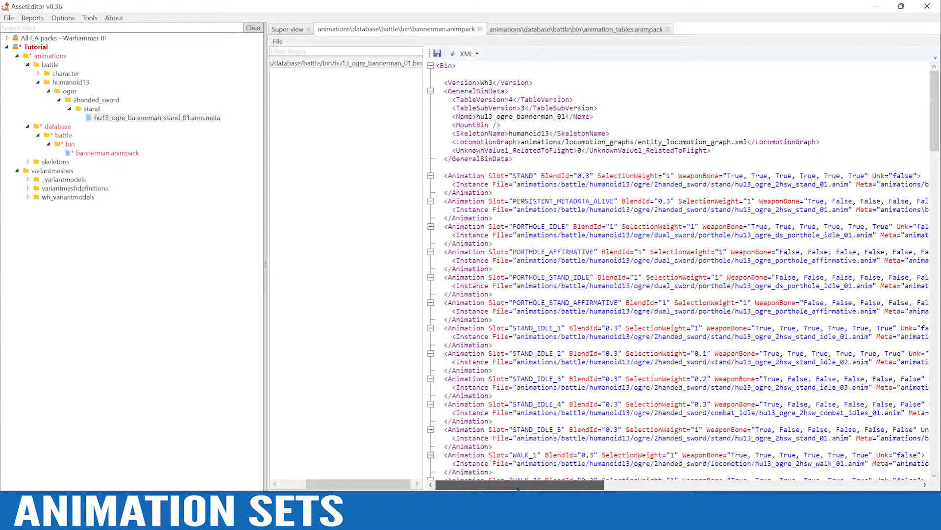
left_click(437, 53)
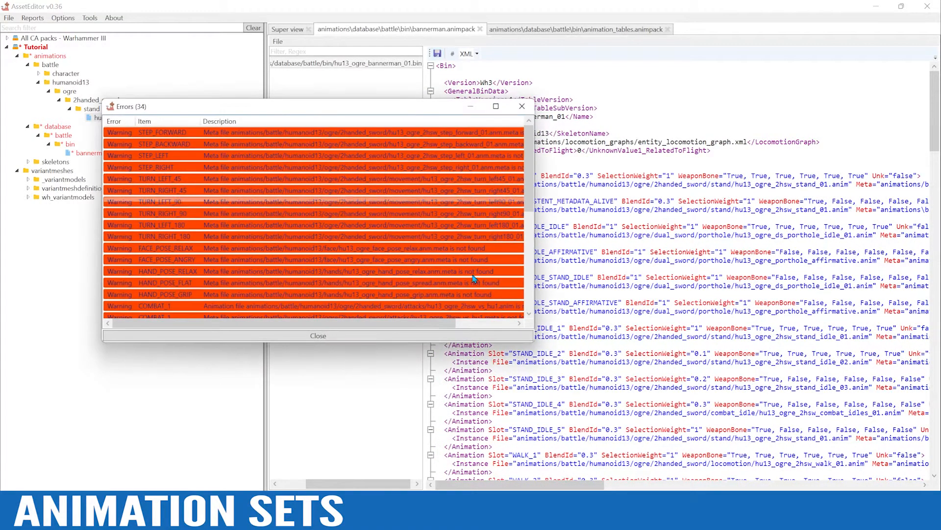
left_click(377, 339)
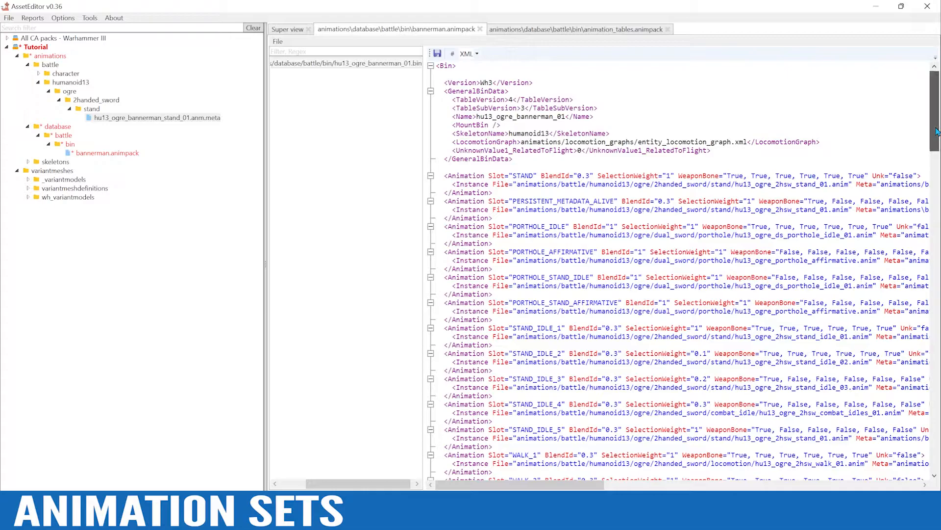
Set the Meta paths of DEATH_STAND_1 and DEATH_STAND_2 to the copied hu13_ogre_bannerman_stand_01.anm.meta path and save the set
left_click_drag(938, 132, 938, 260)
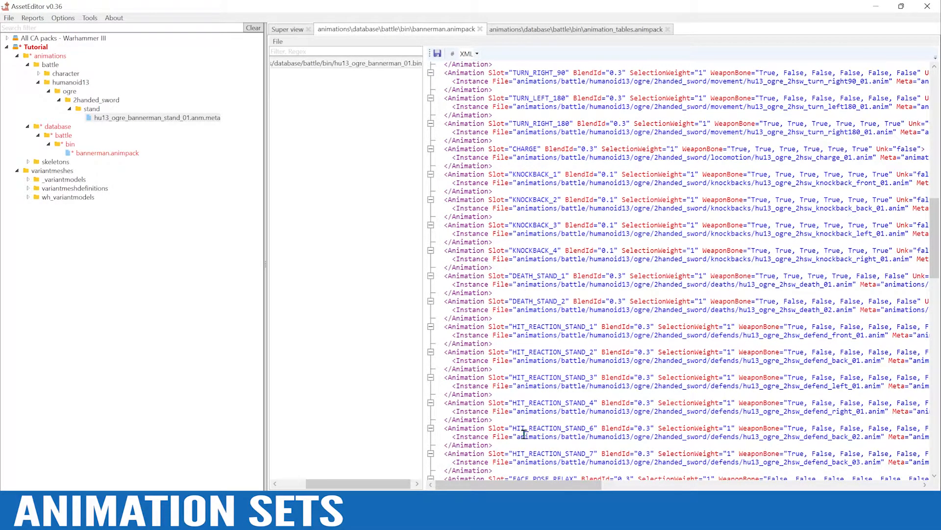
left_click_drag(501, 488, 633, 486)
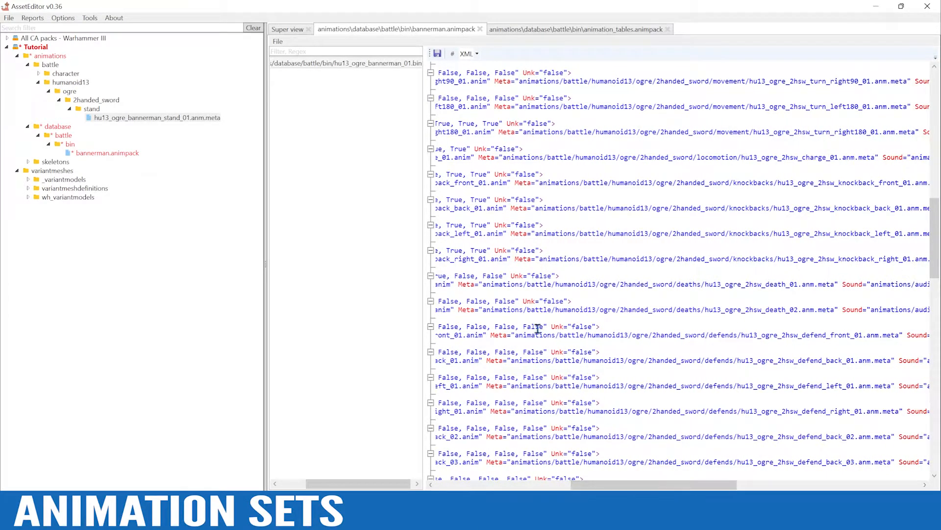
left_click_drag(483, 284, 836, 283)
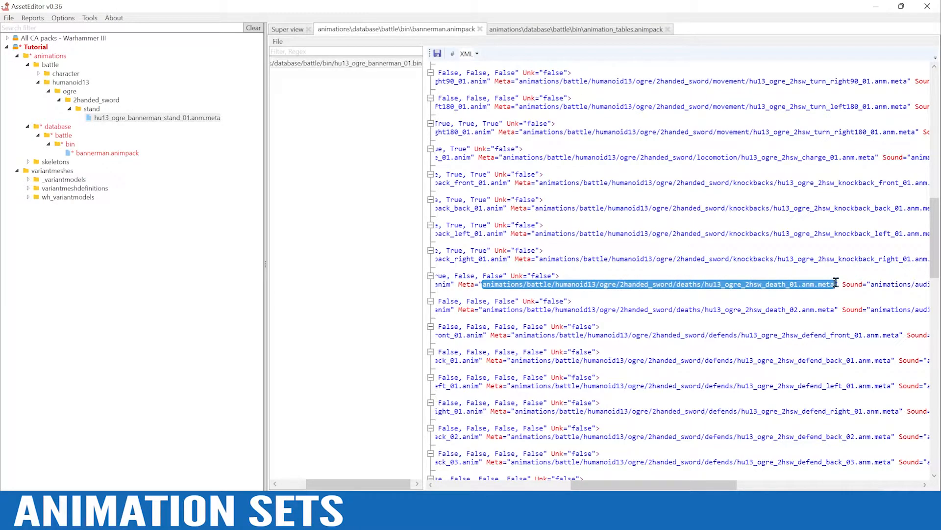
key("ctrl+v")
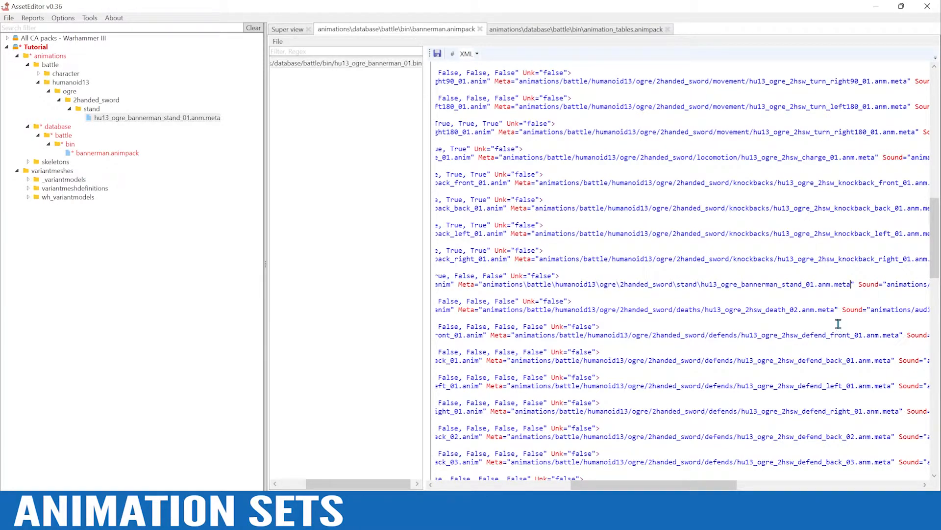
left_click_drag(835, 312, 484, 309)
key("ctrl+v")
left_click_drag(636, 488, 498, 487)
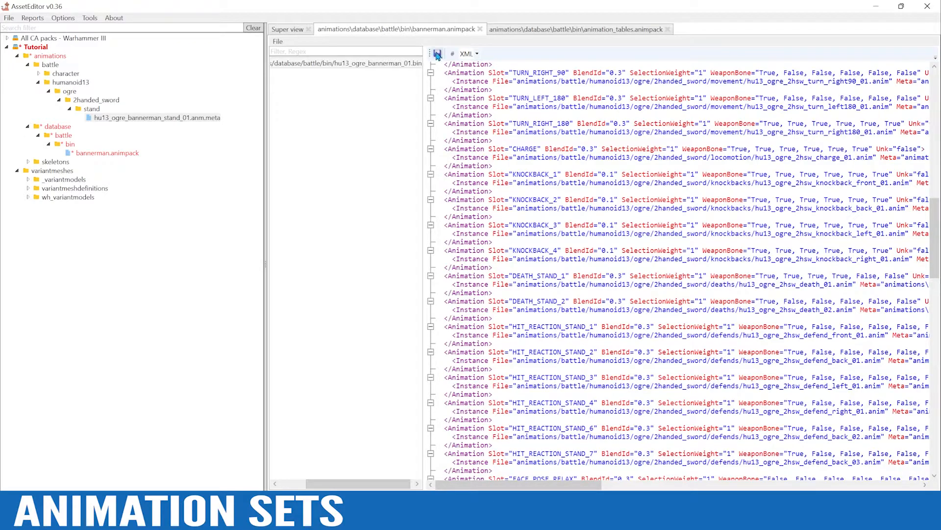
left_click(438, 54)
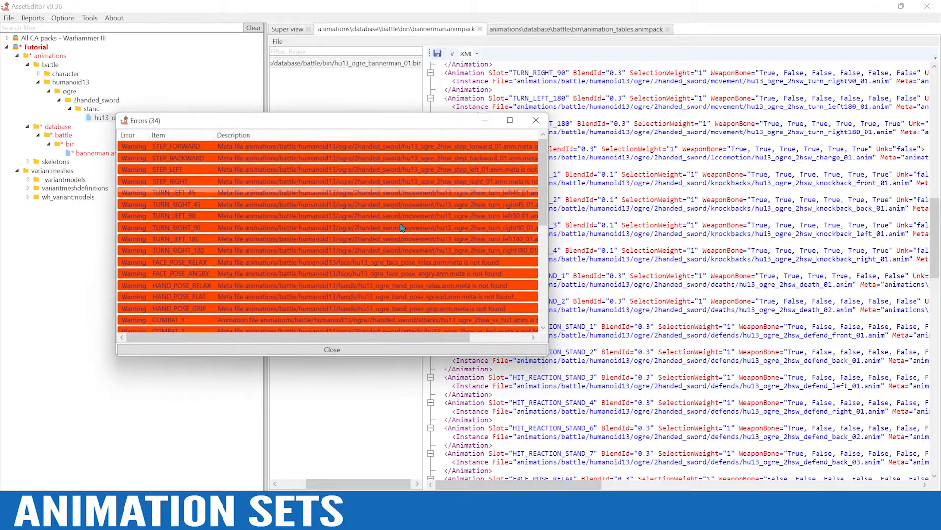
left_click(335, 352)
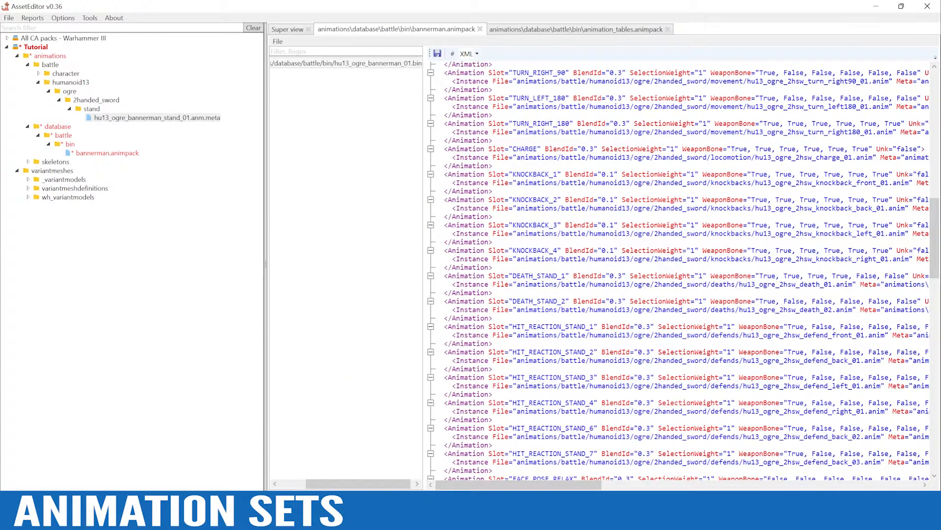
Save bannerman.animpack over the existing file and save the Tutorial pack
left_click_drag(342, 483, 315, 487)
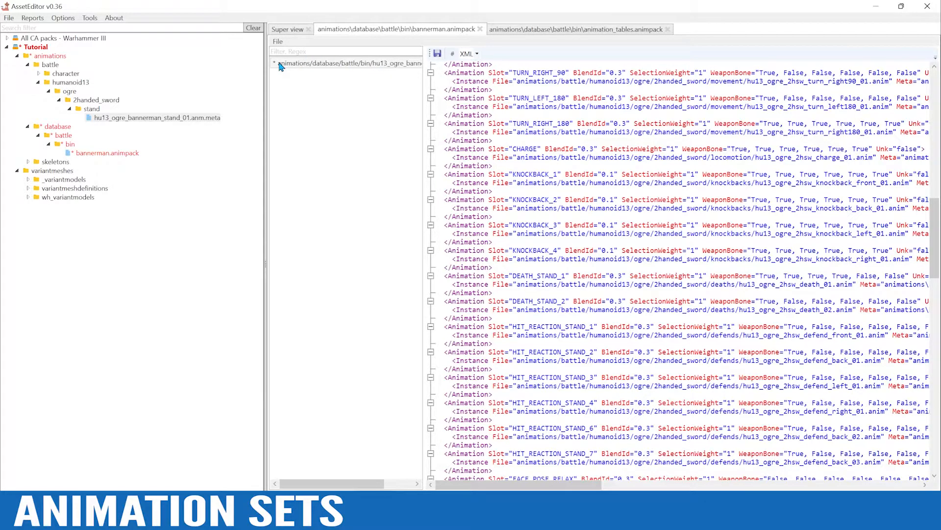
left_click(279, 42)
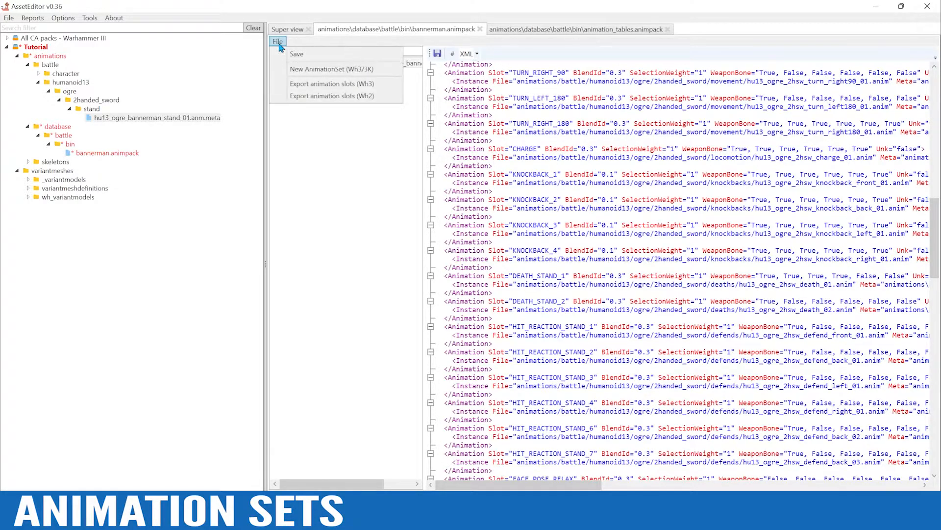
left_click(298, 53)
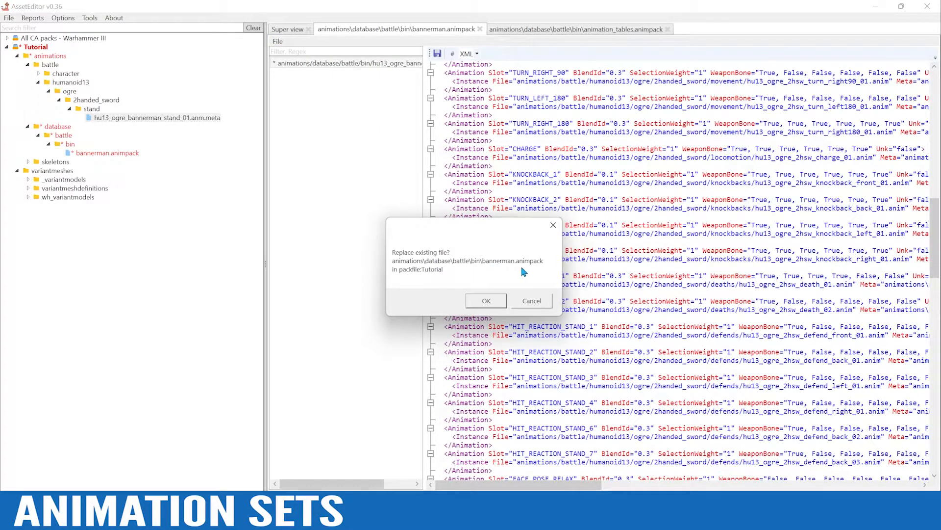
left_click(485, 301)
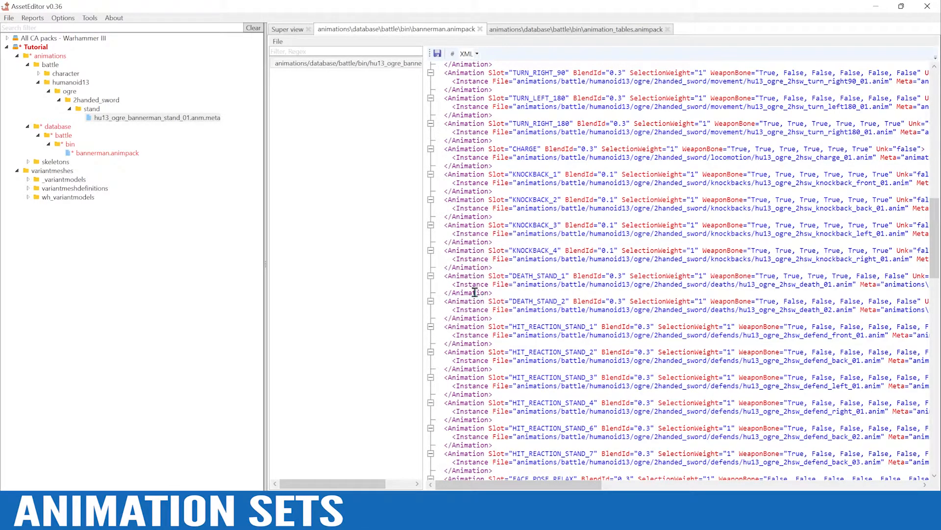
right_click(40, 47)
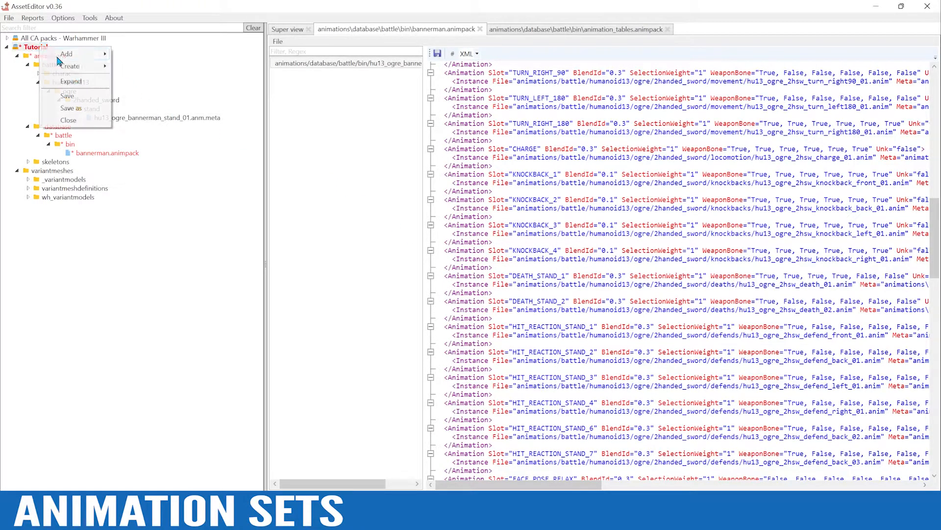
left_click(77, 100)
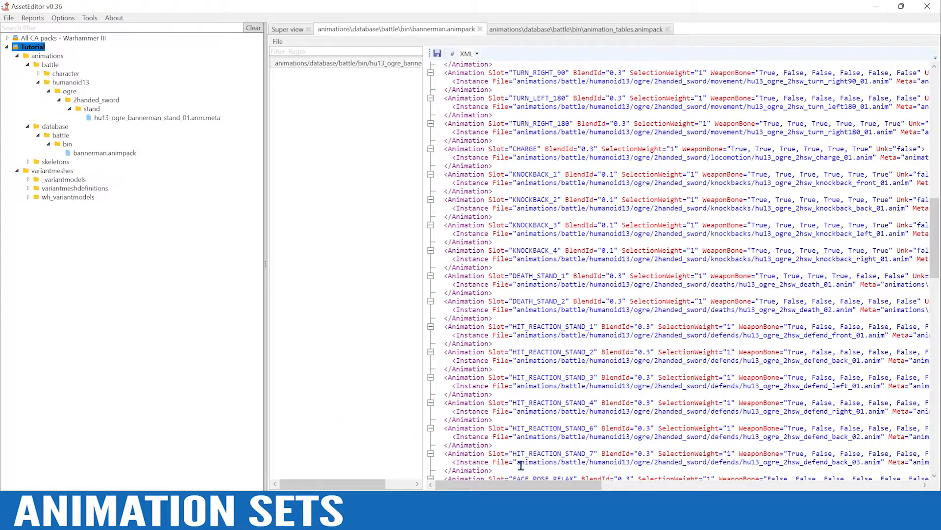
mouse_move(542, 486)
left_mouse_down()
mouse_move(563, 486)
mouse_move(541, 486)
left_mouse_up()
scroll(614, 429, "down", 1)
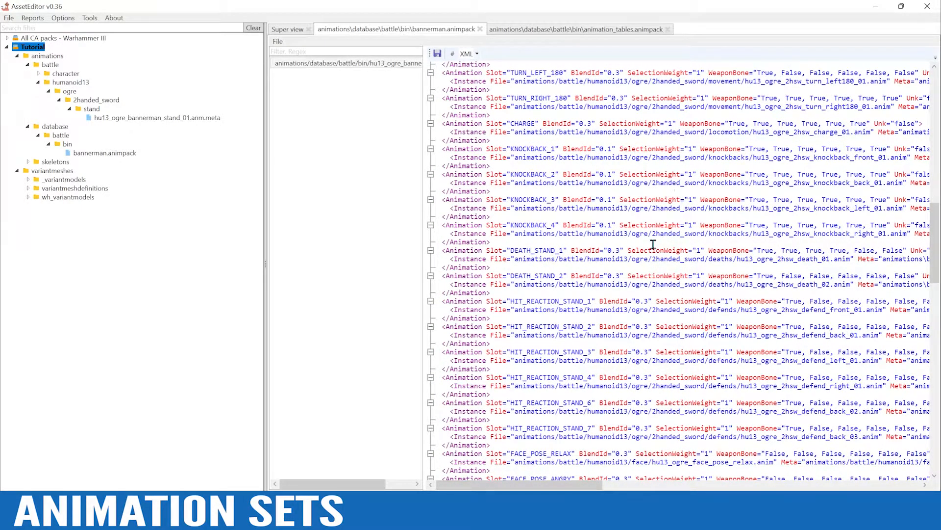
Review the animation slots of the ogre bannerman set, covering the idle, locomotion, knockback, combat and attack entries
scroll(670, 319, "up", 2)
scroll(770, 368, "up", 12)
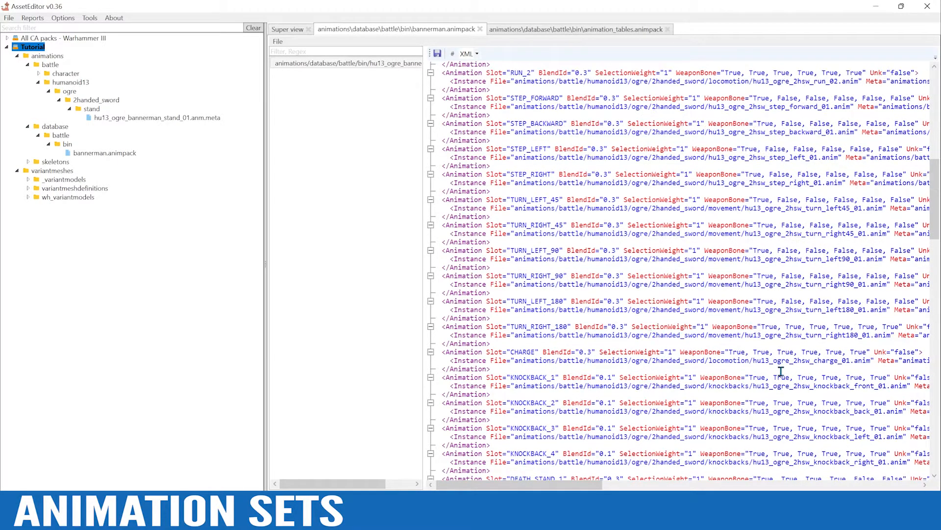
scroll(782, 371, "up", 3)
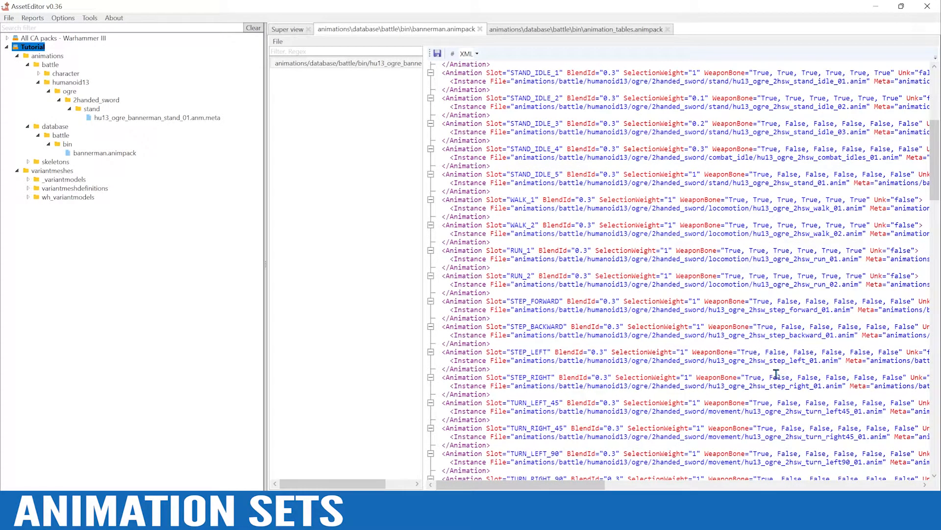
scroll(706, 368, "up", 5)
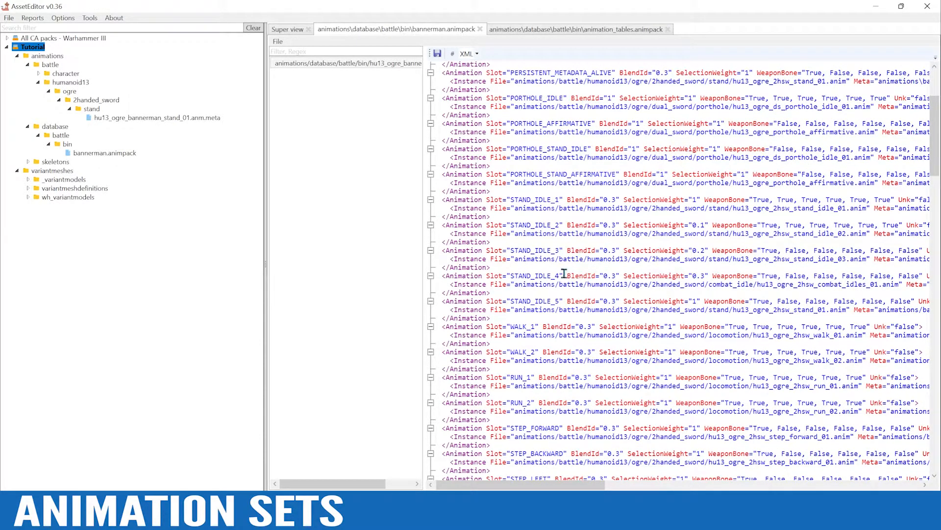
left_click_drag(519, 486, 517, 486)
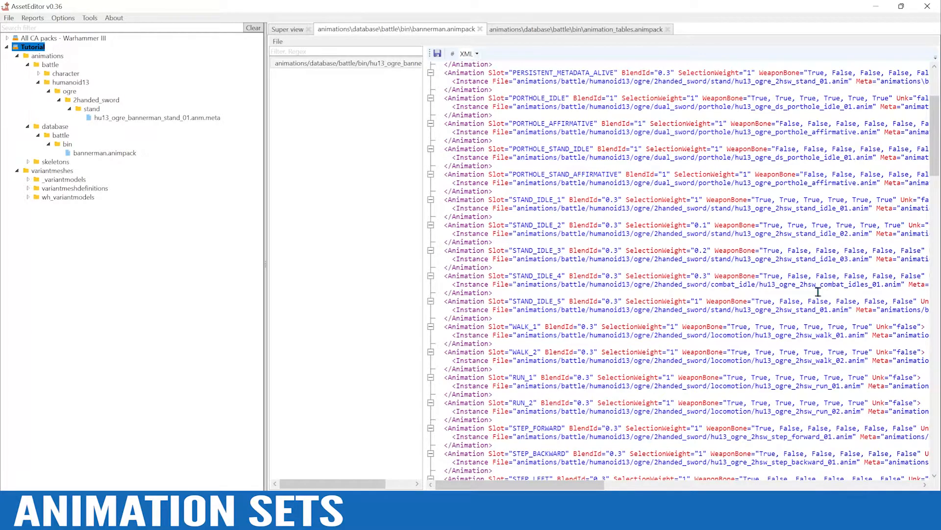
left_click_drag(936, 162, 939, 379)
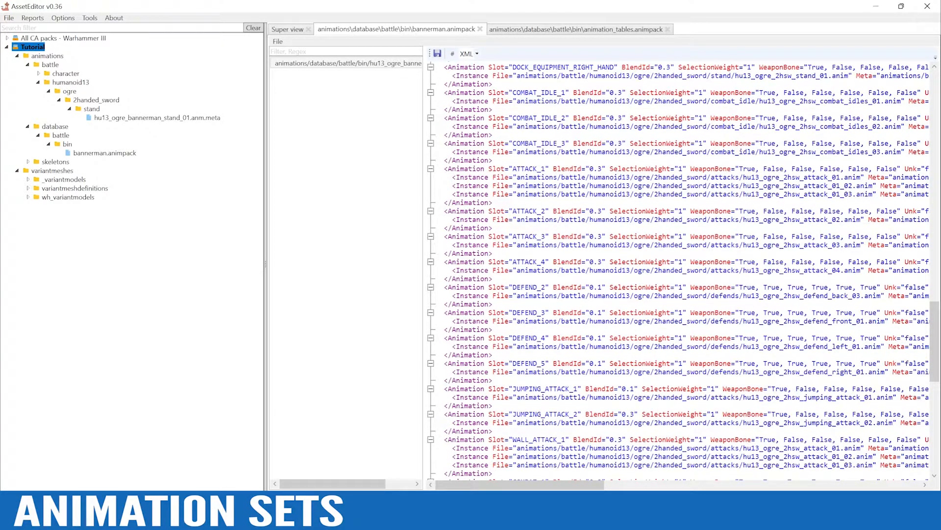
left_click_drag(938, 367, 938, 138)
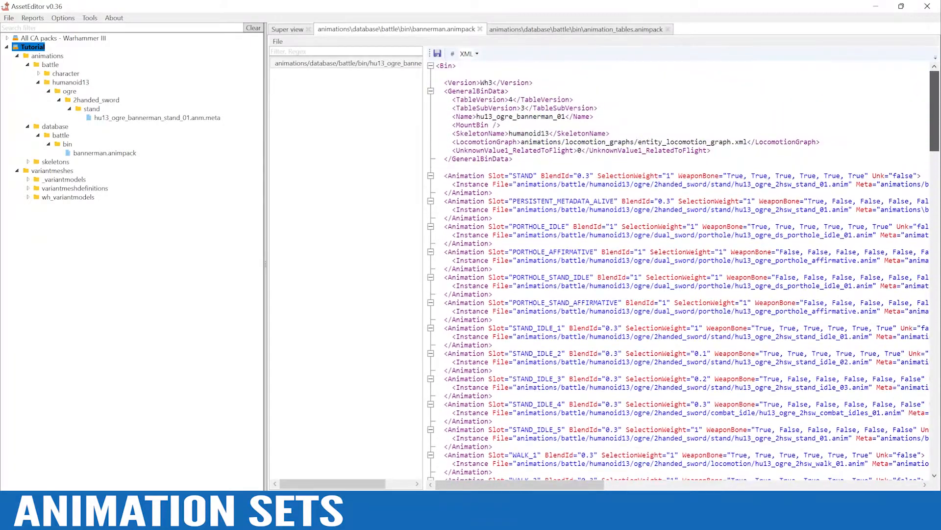
left_click_drag(539, 485, 540, 489)
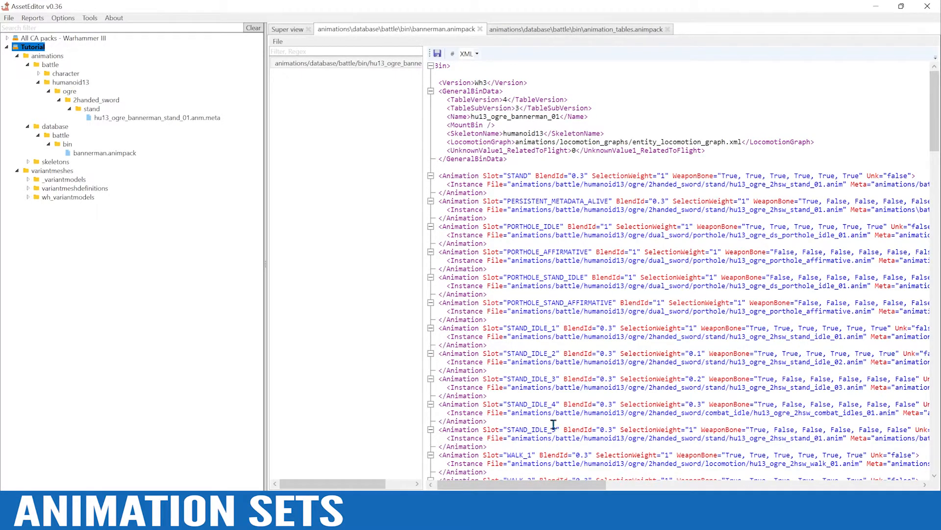
Replace the File paths of the first two ATTACK_1 instances with the STAND_IDLE_1 path ending in hu13_ogre_2hsw_stand_idle_01.anim
left_click_drag(511, 336, 864, 342)
key("ctrl+c")
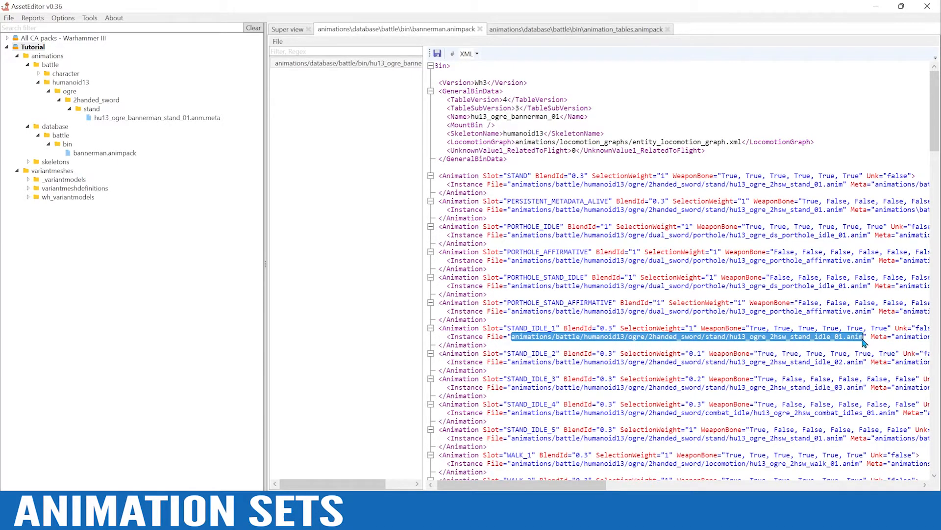
left_click_drag(934, 136, 935, 367)
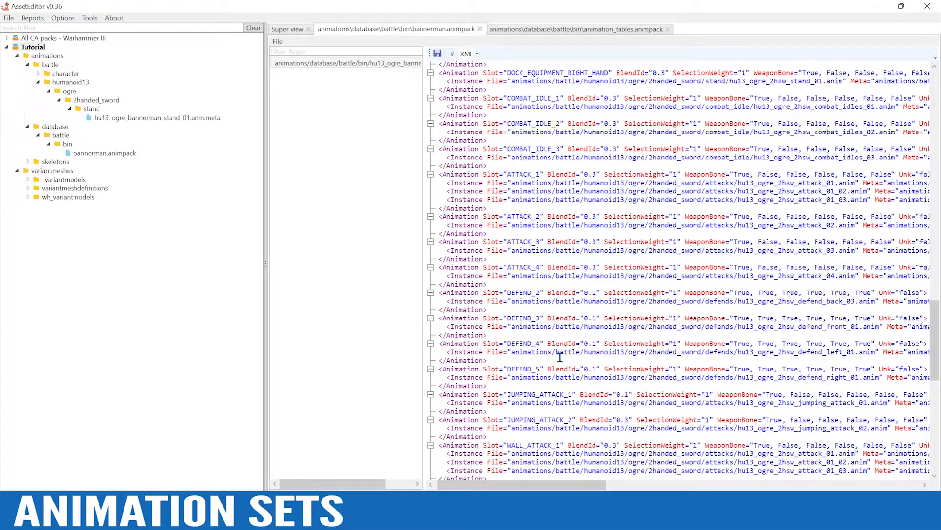
left_click_drag(518, 487, 526, 487)
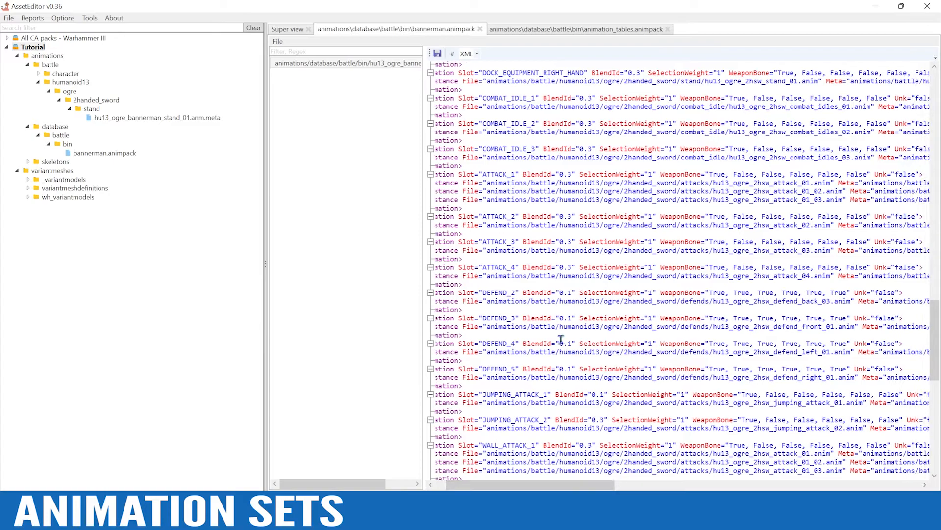
mouse_move(831, 183)
left_mouse_down()
mouse_move(486, 187)
mouse_move(840, 193)
left_mouse_up()
key("ctrl+v")
key("ctrl+v")
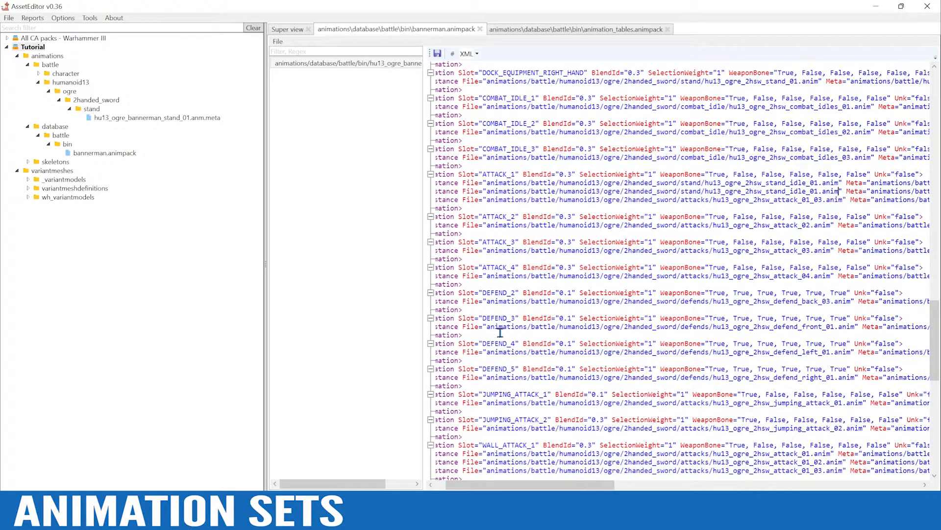
Look over the combat slots, save the edited bannerman animation set and dismiss the error list
left_click_drag(514, 485, 493, 485)
left_click_drag(936, 349, 935, 410)
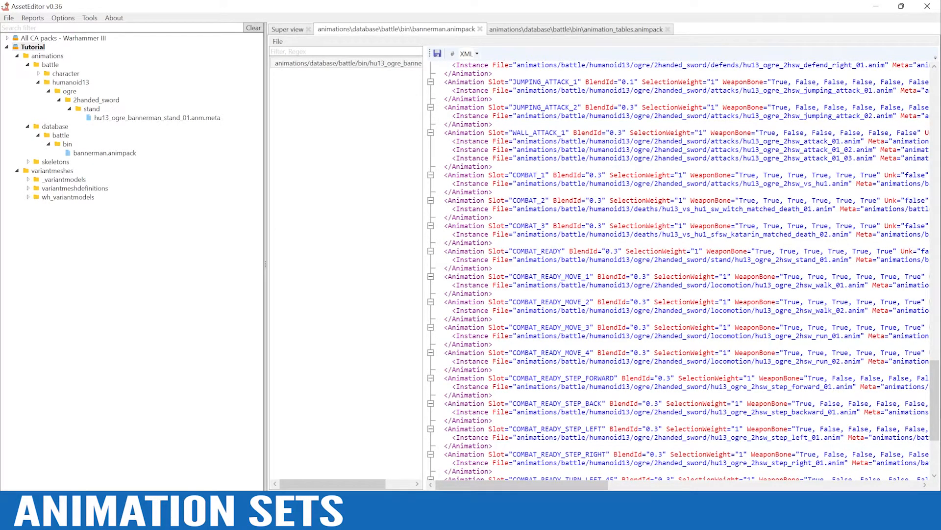
left_click_drag(936, 400, 935, 111)
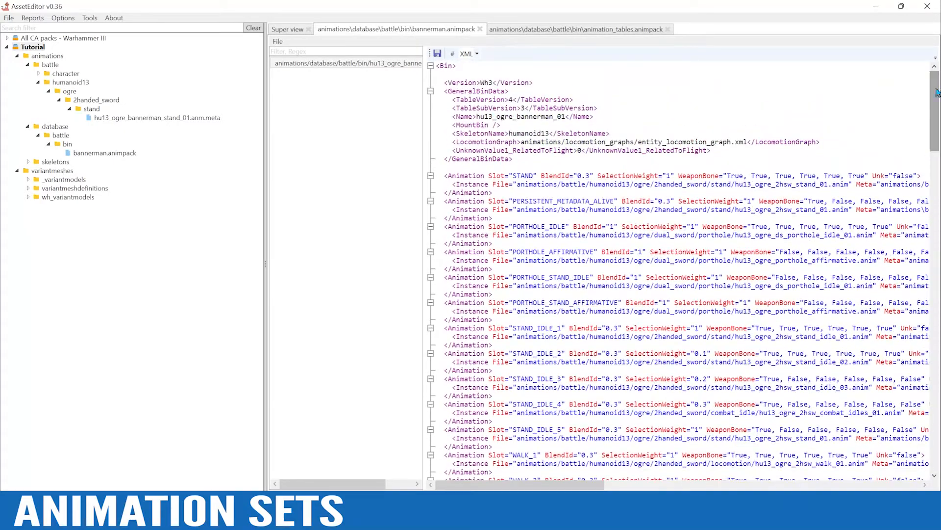
left_click(437, 54)
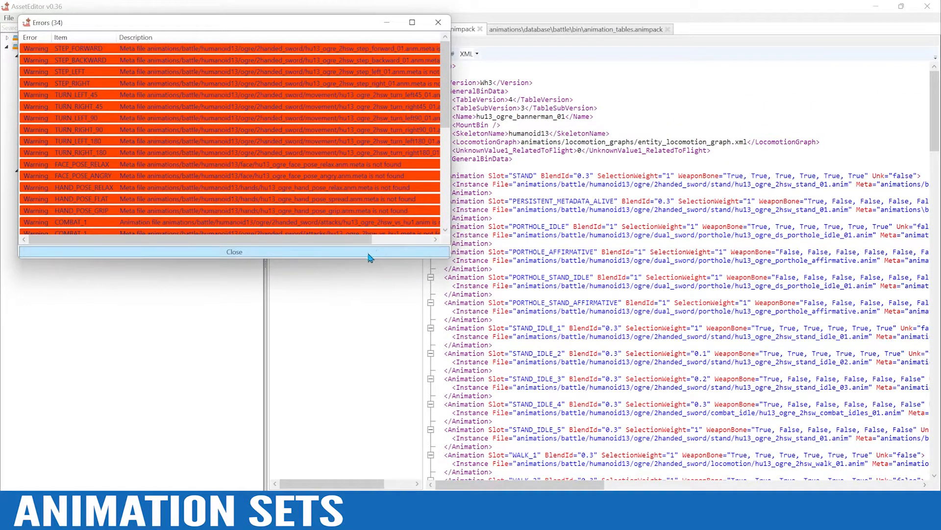
left_click(406, 251)
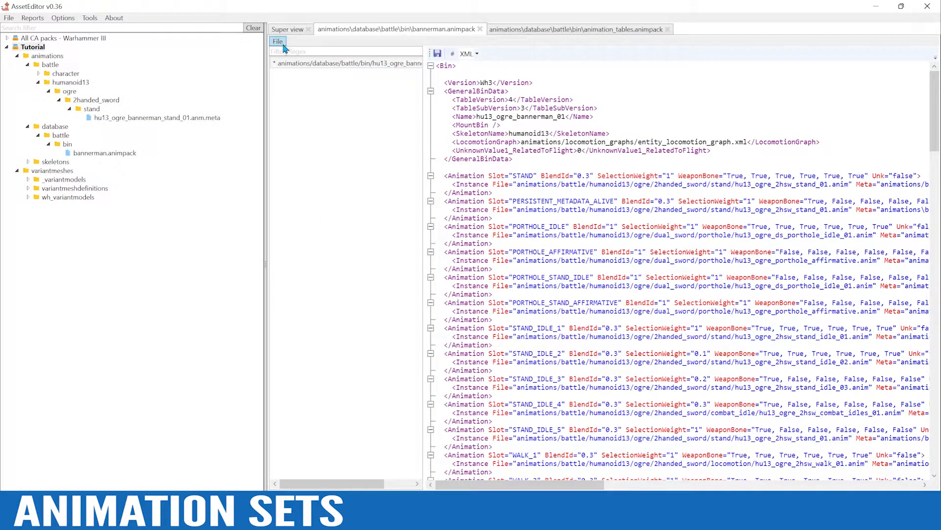
Save bannerman.animpack, replacing the existing file, and save the Tutorial pack
left_click(283, 43)
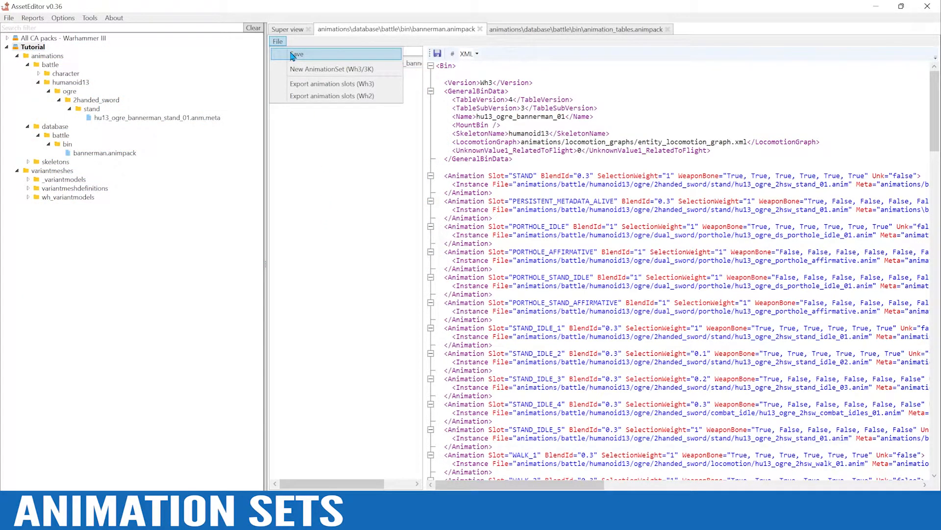
left_click(294, 55)
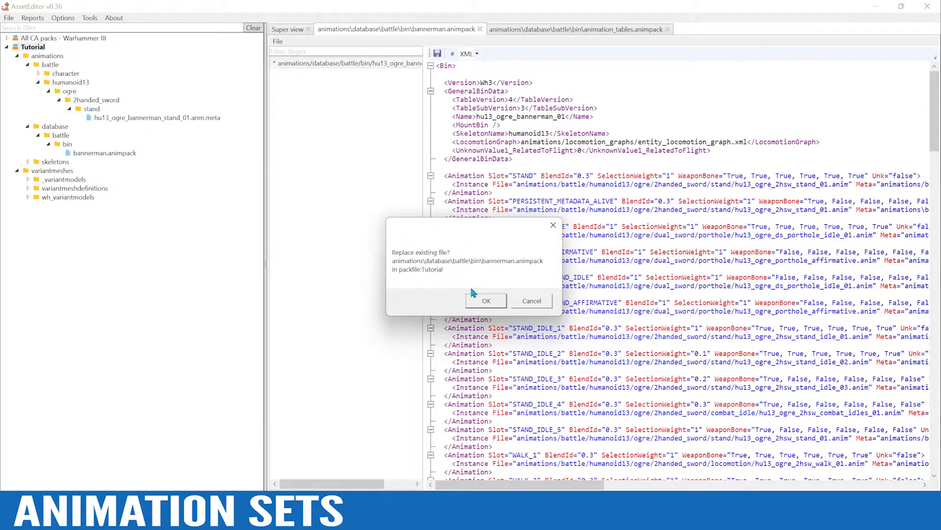
left_click(485, 301)
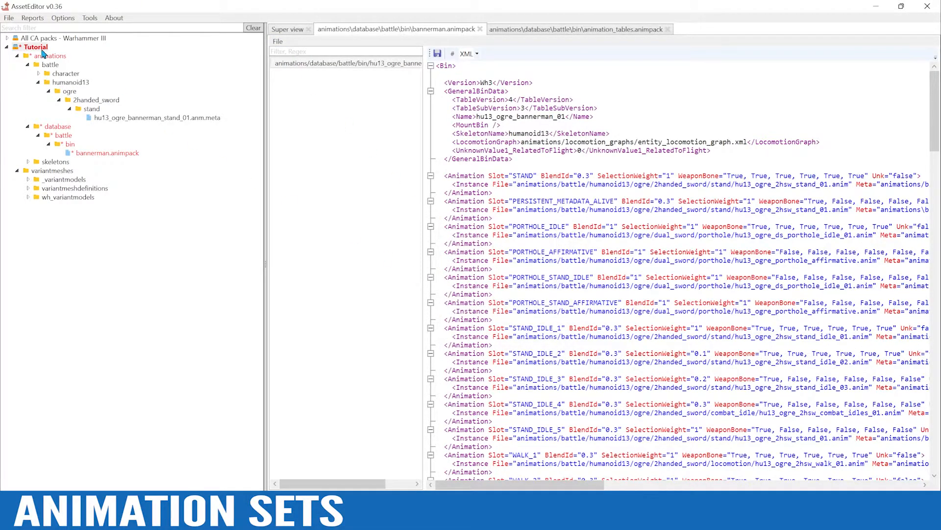
right_click(37, 47)
left_click(79, 96)
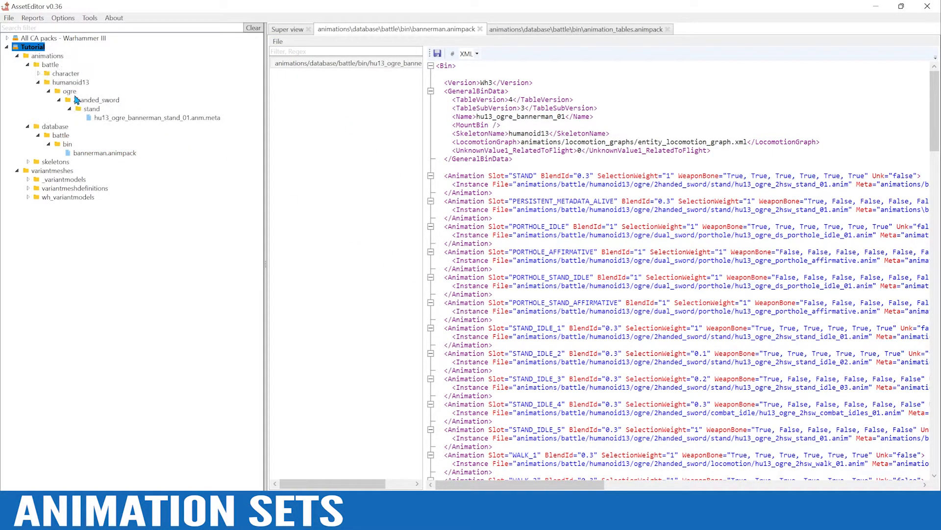
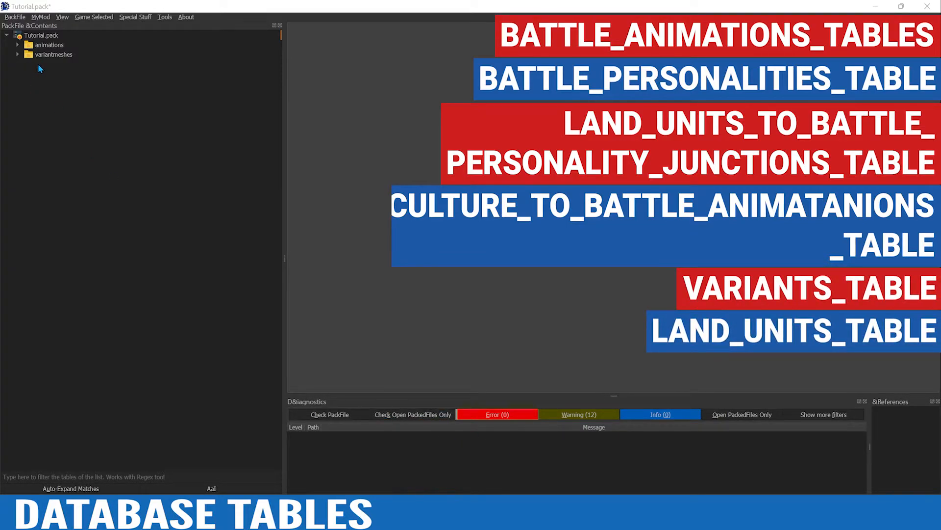
Open the game's data.pack from the Total War WARHAMMER III data folder as a source for adding files to Tutorial.pack
left_click(37, 38)
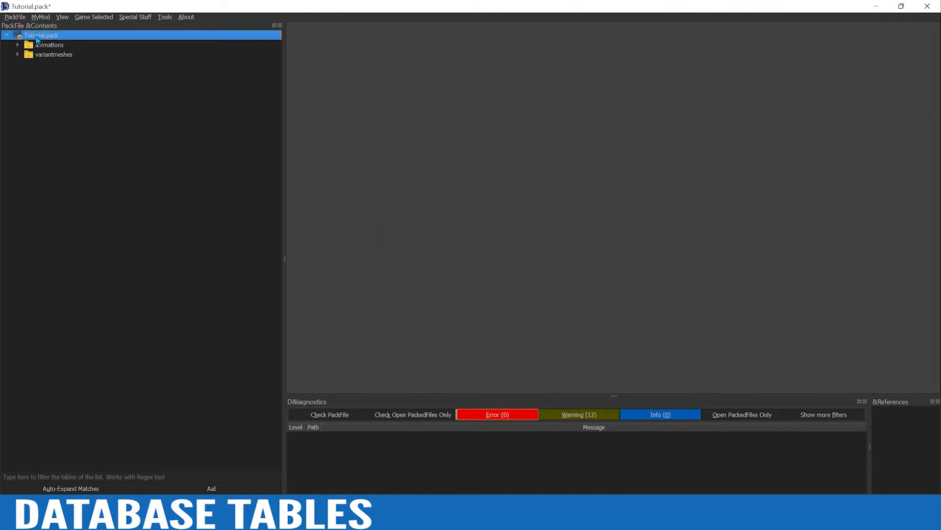
right_click(36, 39)
mouse_move(59, 41)
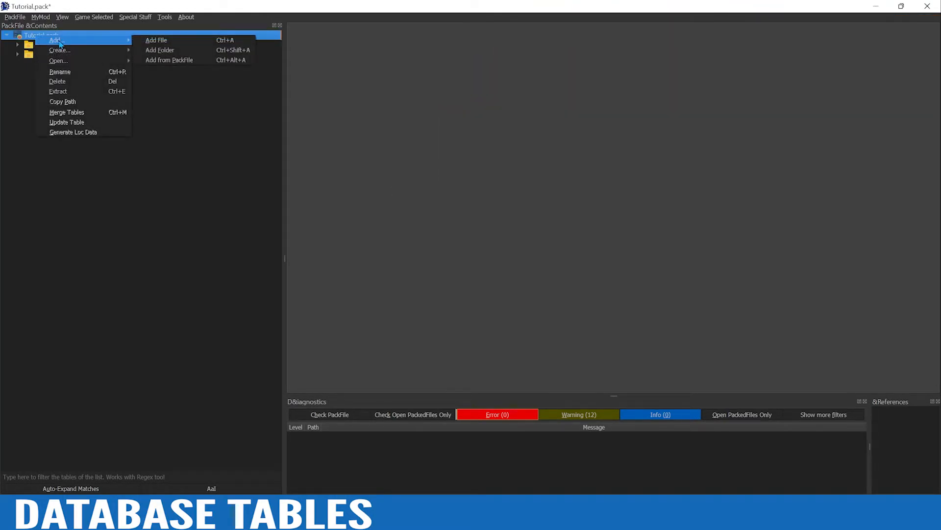
left_click(172, 60)
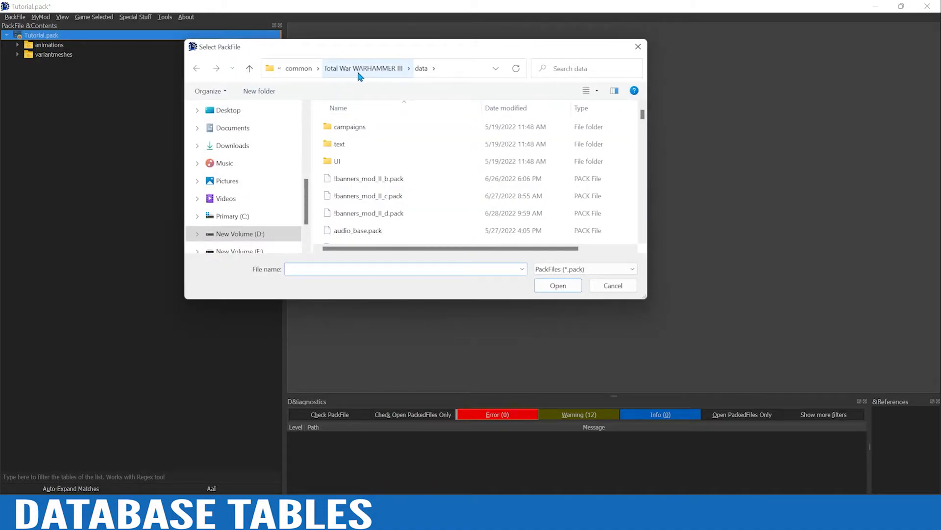
scroll(419, 179, "down", 1)
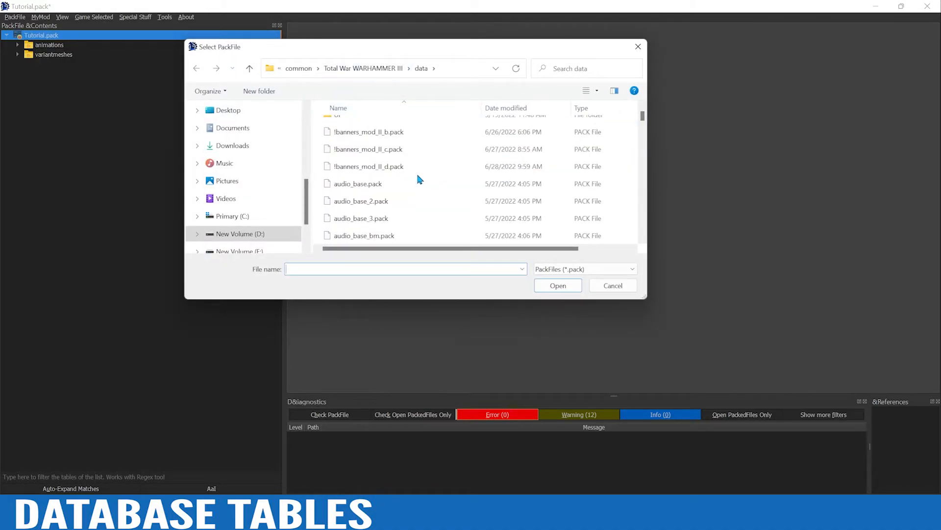
scroll(419, 180, "down", 10)
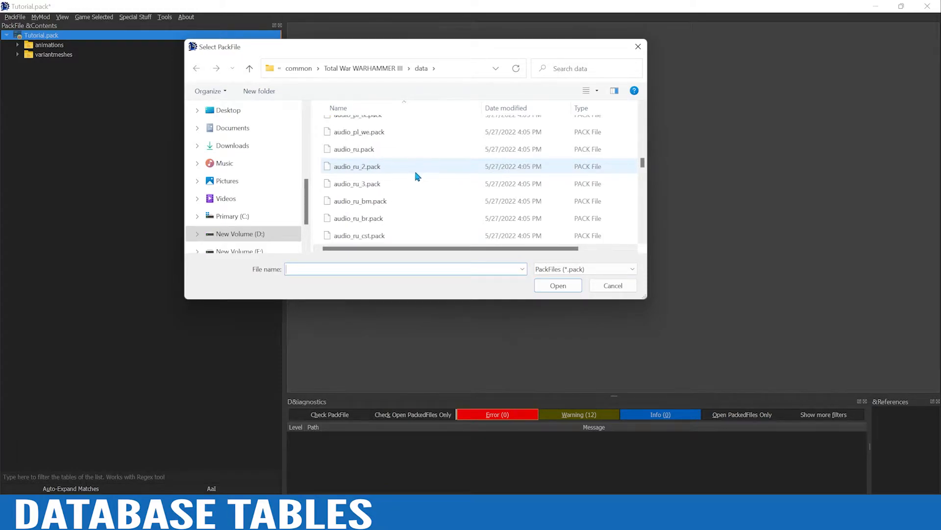
scroll(415, 176, "down", 8)
left_click(367, 196)
left_click(558, 286)
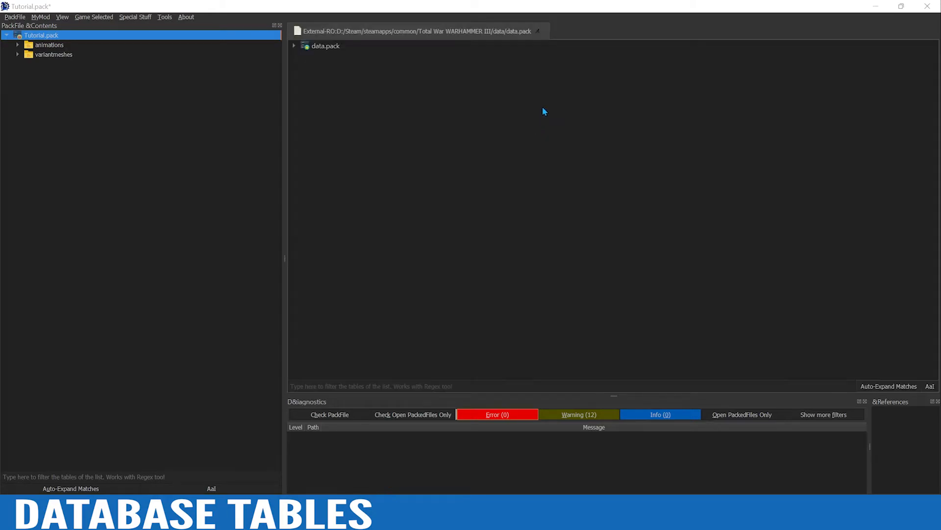
Filter data.pack for battle_animations and add the data__ file of battle_animations_table_tables to Tutorial.pack
left_click(313, 387)
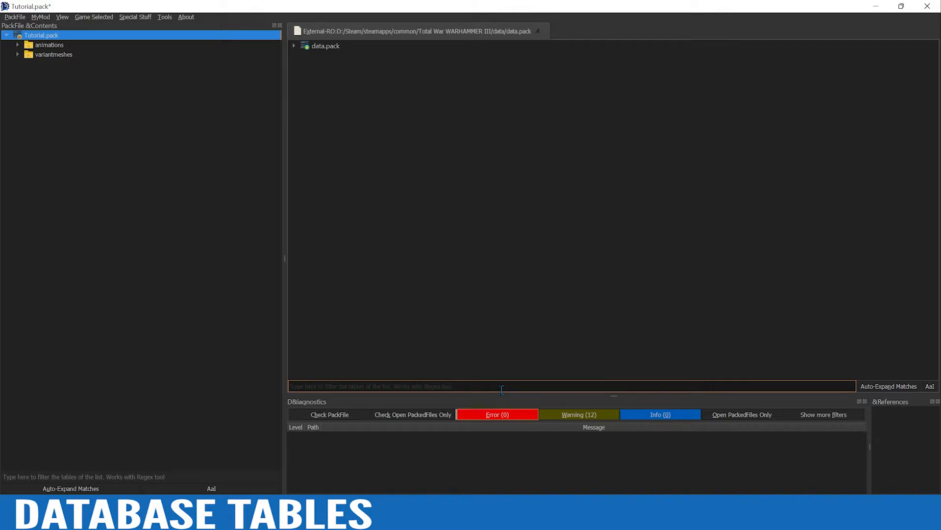
type("battle_animations")
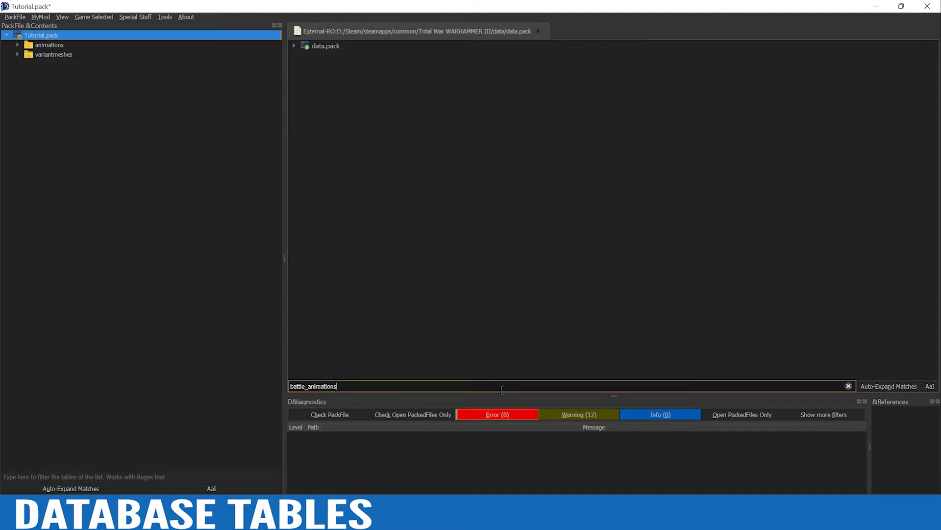
left_click(295, 46)
left_click(305, 55)
left_click(316, 66)
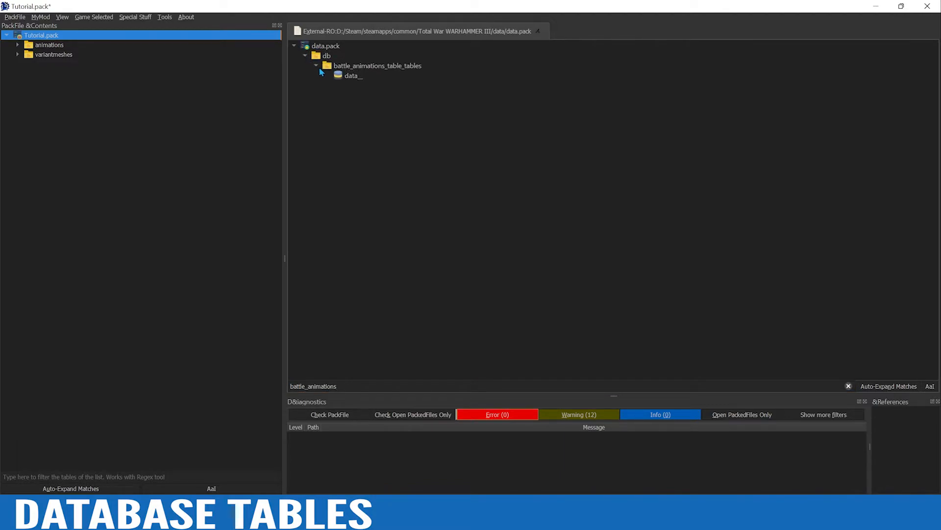
double_click(351, 78)
Filter for battle_personalities and add the data__ files of battle_personalities_tables and land_units_to_battle_personalities_junctions_tables to Tutorial.pack
left_click_drag(337, 386, 312, 386)
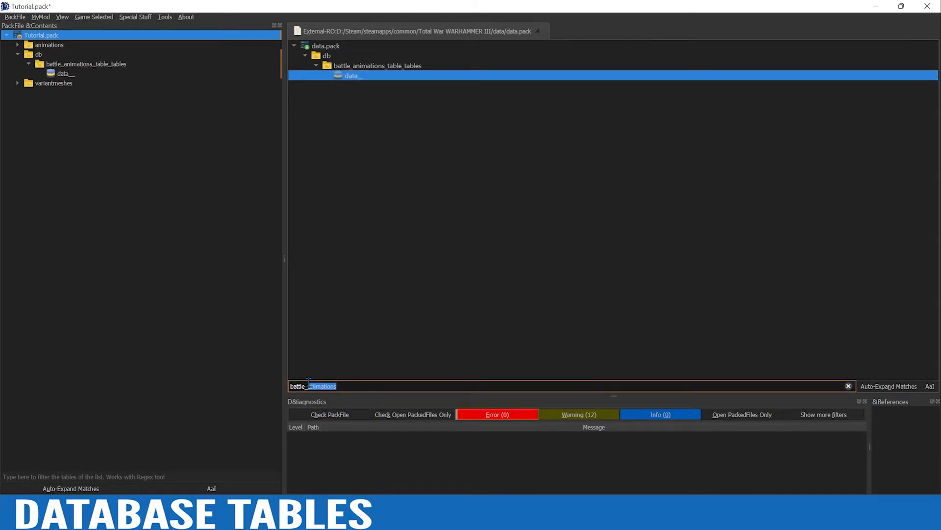
type("personalities")
left_click(315, 67)
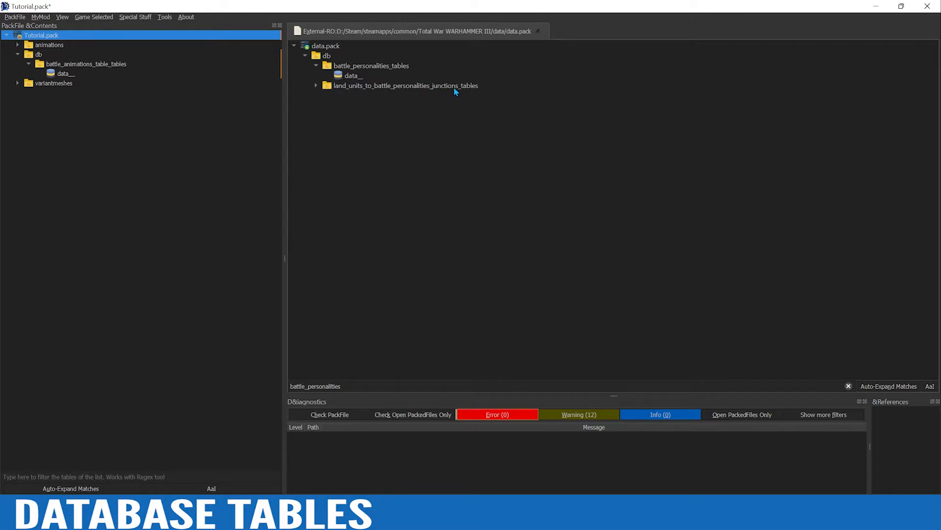
left_click(317, 86)
double_click(358, 77)
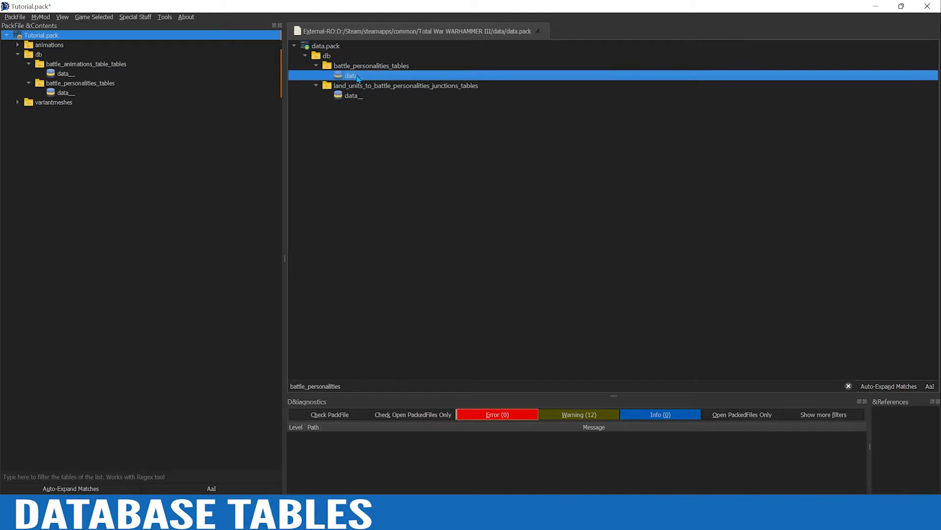
double_click(351, 96)
Filter for culture_to and add the data__ file of culture_to_battle_animation_tables_tables to Tutorial.pack
left_click_drag(342, 386, 272, 387)
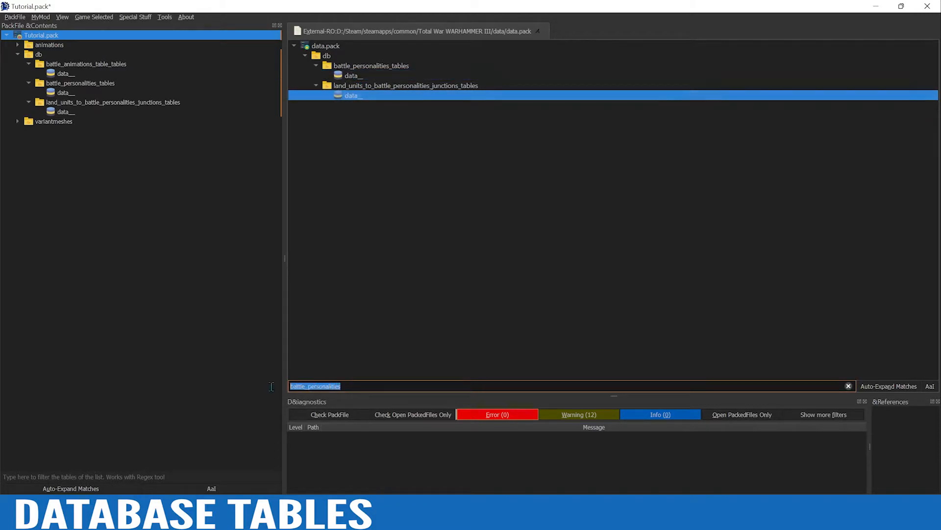
type("culturue")
key("BackSpace")
key("BackSpace")
key("BackSpace")
type("re")
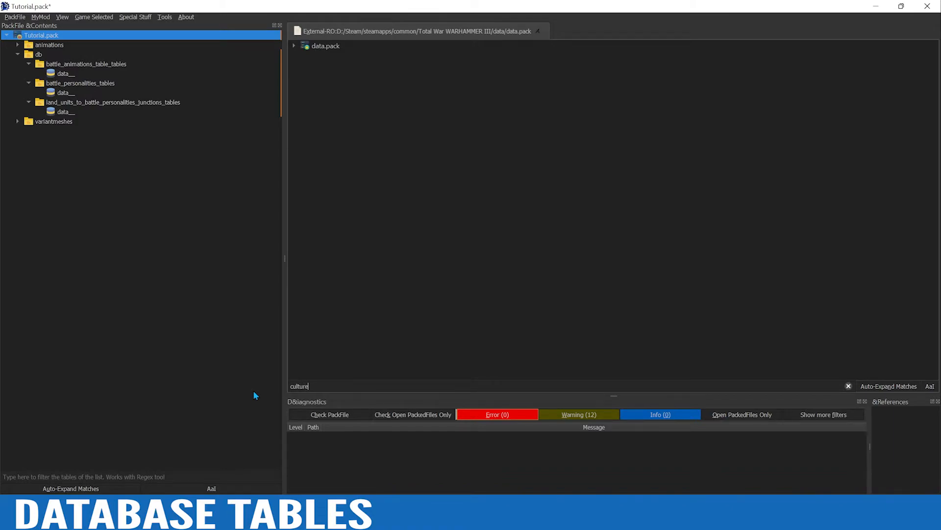
type("_to")
left_click(294, 46)
left_click(302, 50)
left_click(305, 56)
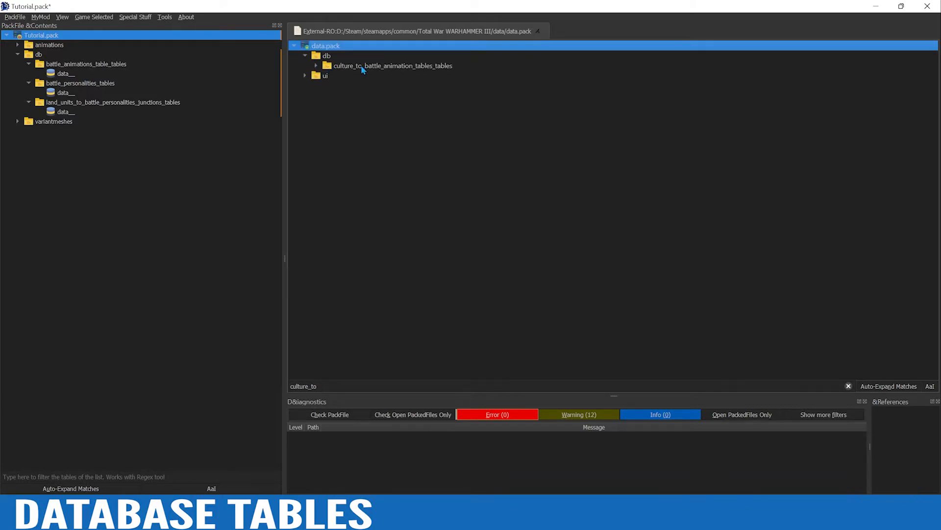
left_click(316, 66)
left_click(348, 77)
double_click(349, 78)
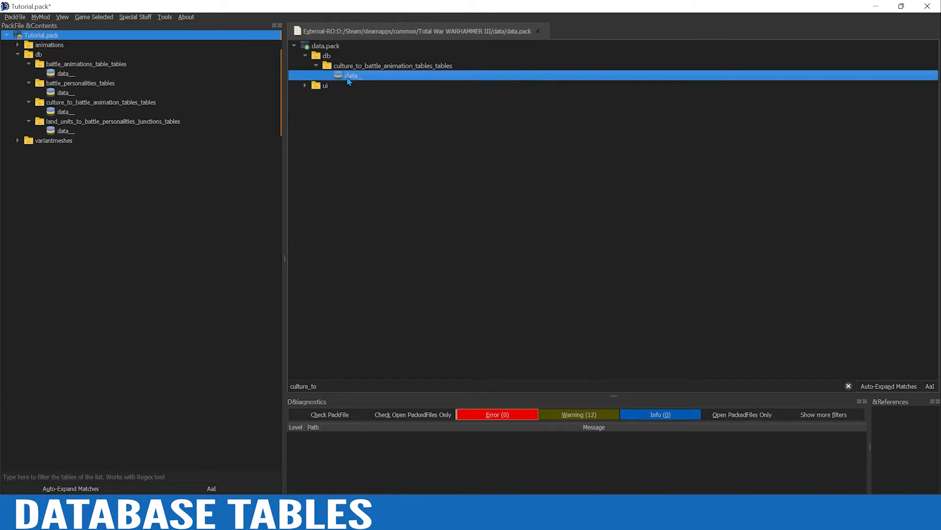
Filter for variants and add the data__ file of variants_tables to Tutorial.pack
left_click_drag(336, 385, 239, 391)
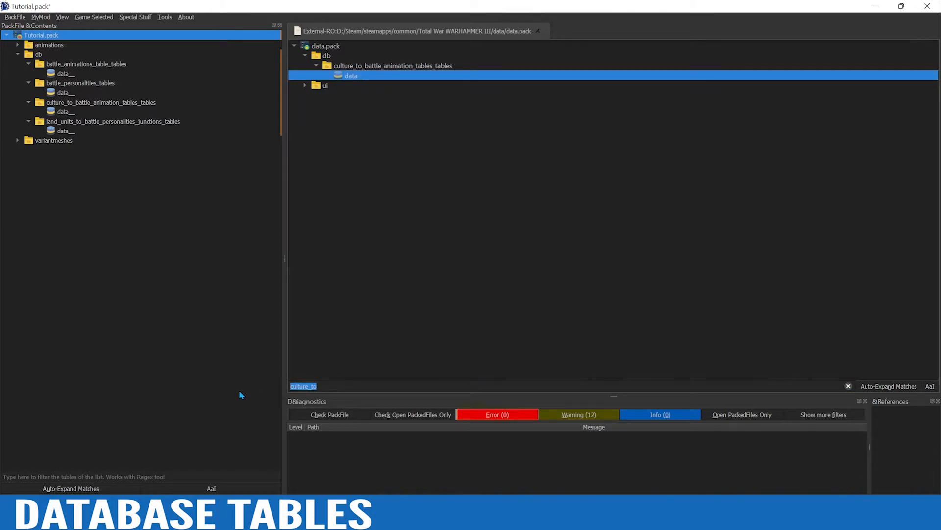
type("var")
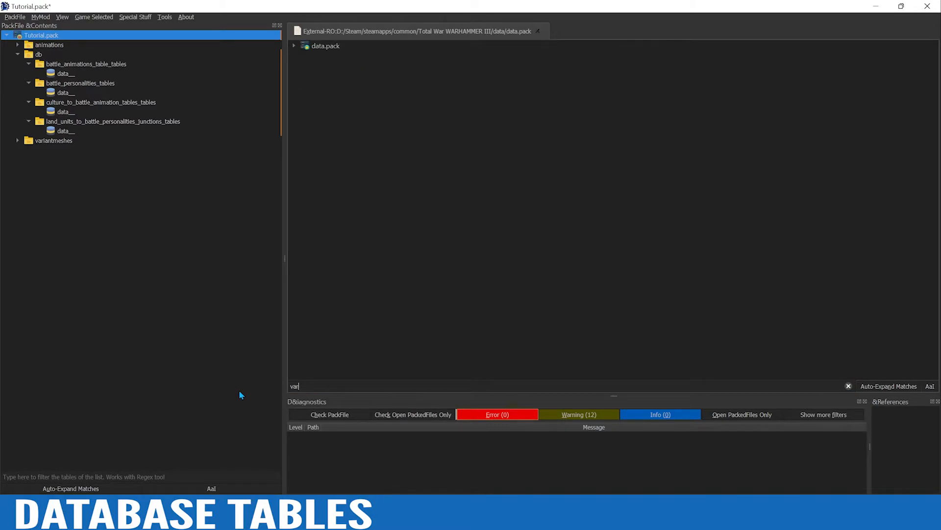
type("iants")
left_click(294, 46)
left_click(305, 56)
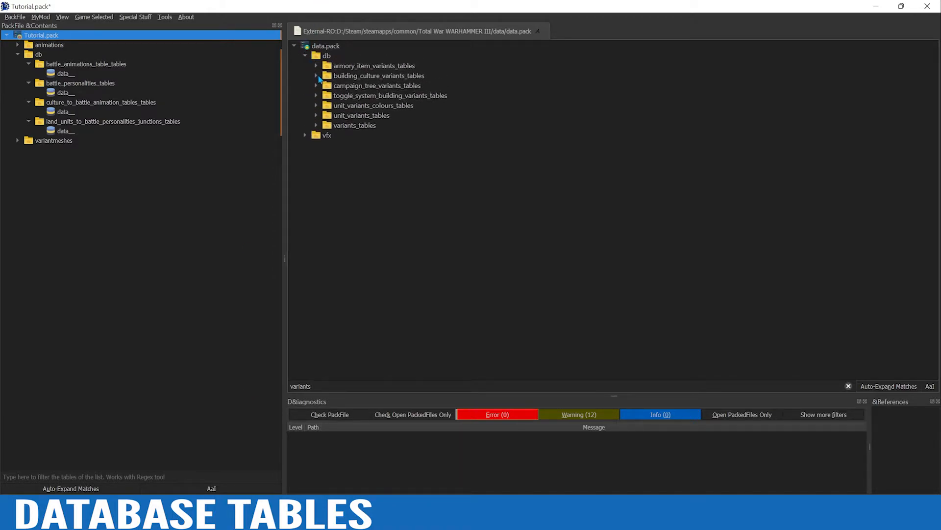
left_click(315, 125)
double_click(351, 134)
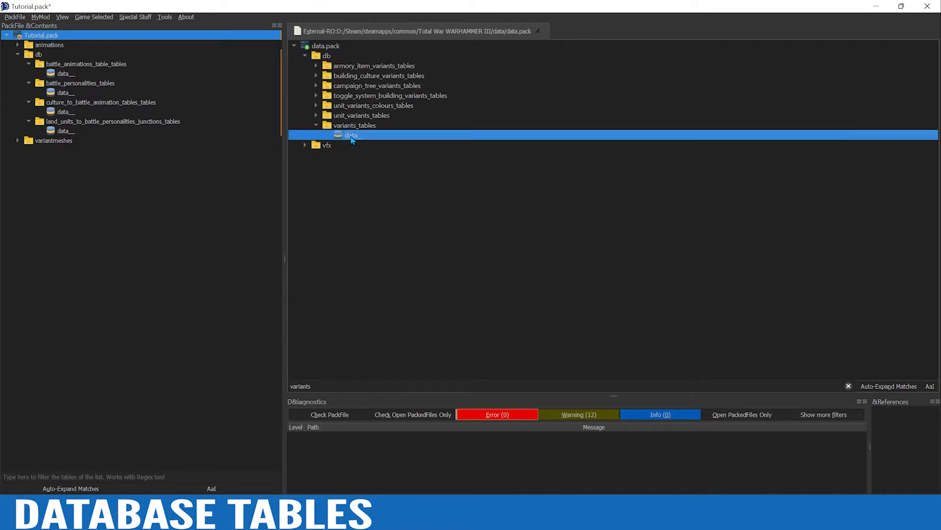
Filter for land_, add the data__ file of land_units_tables to Tutorial.pack, and close the data.pack source
left_click(326, 385)
left_click_drag(319, 386, 276, 392)
type("land_")
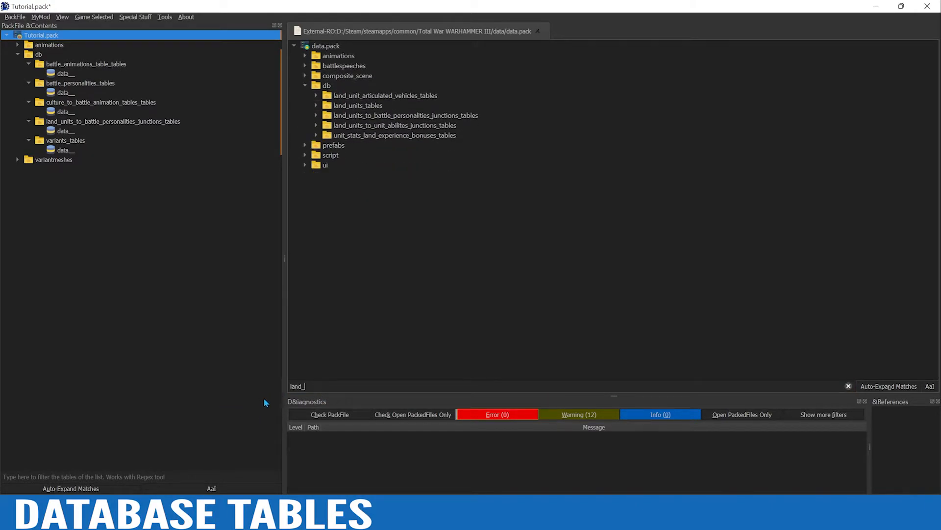
left_click(316, 105)
double_click(350, 115)
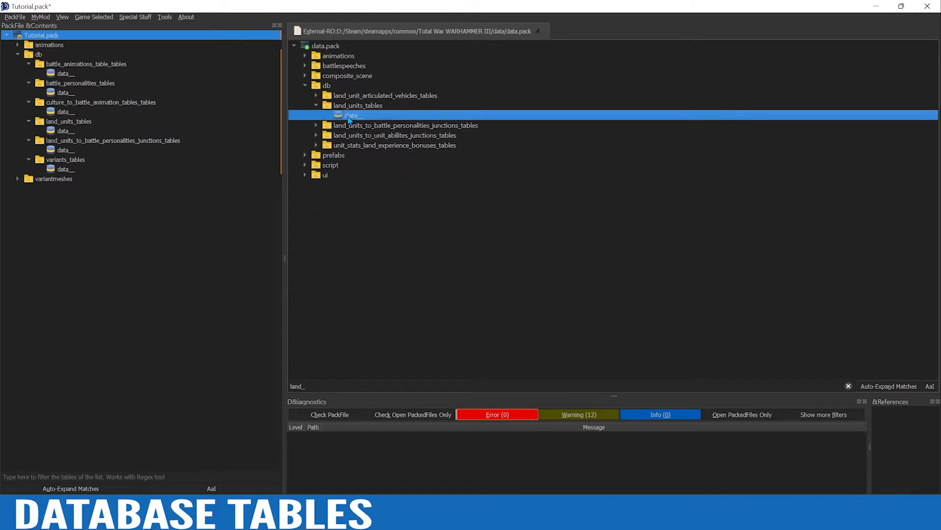
left_click(538, 31)
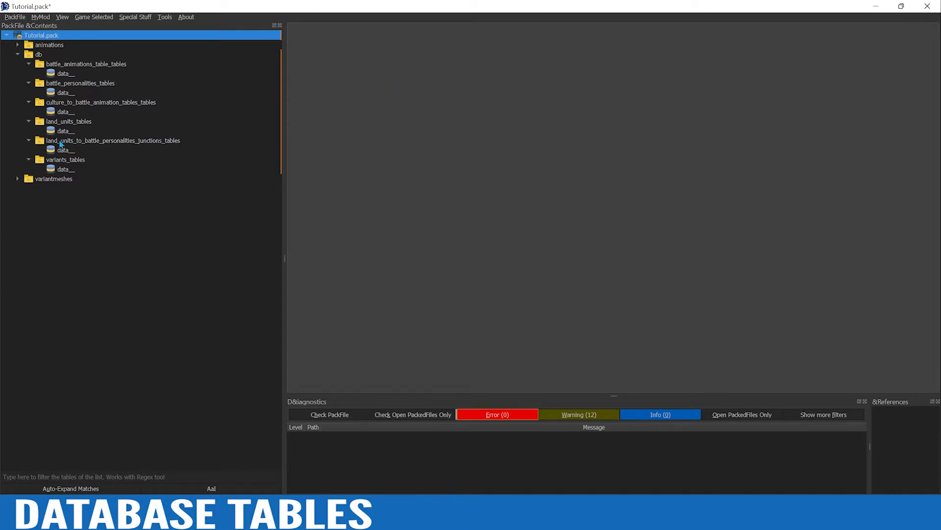
Rename the data__ file in battle_animations_table_tables to ogre_bannerman
left_click(64, 73)
right_click(64, 73)
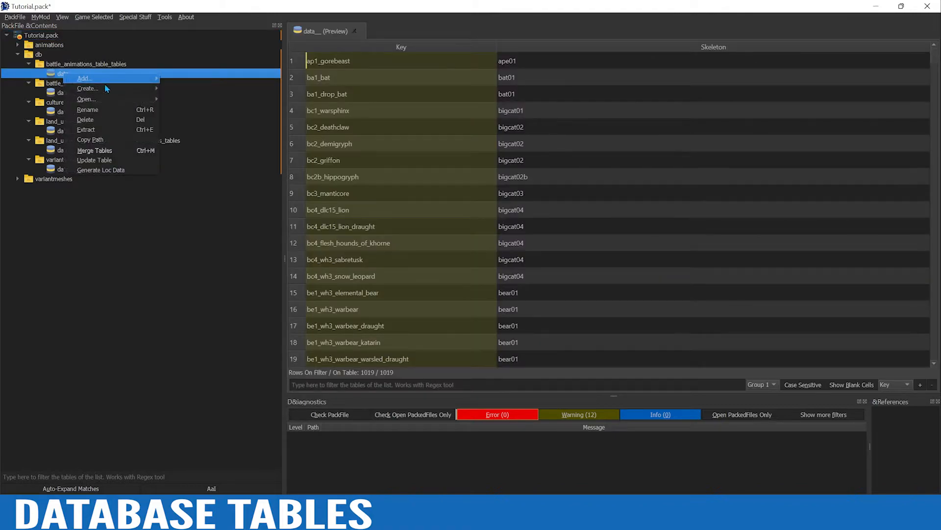
left_click(118, 114)
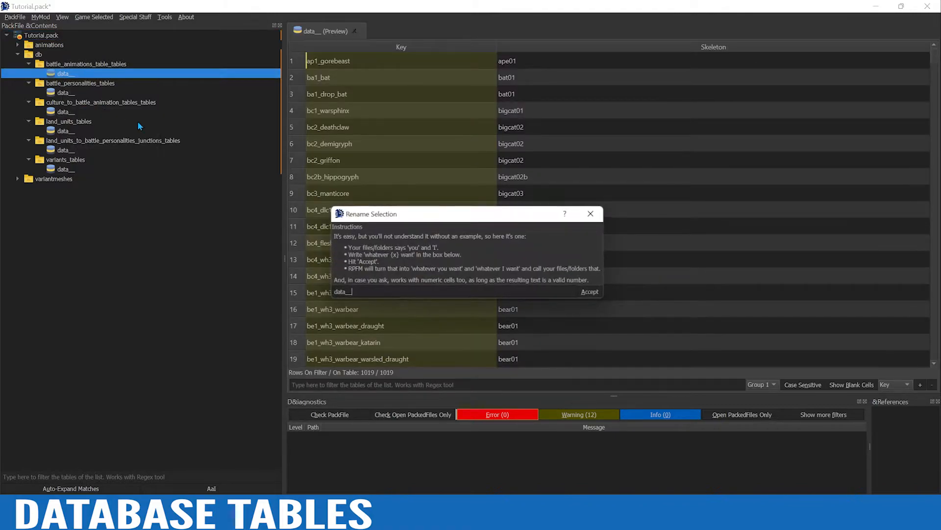
double_click(350, 292)
type("ogre_bannerman")
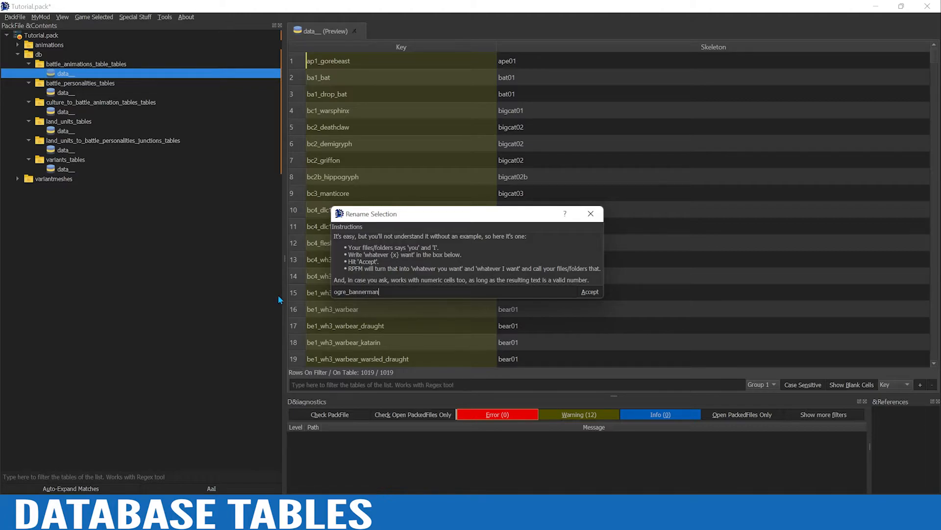
left_click(591, 292)
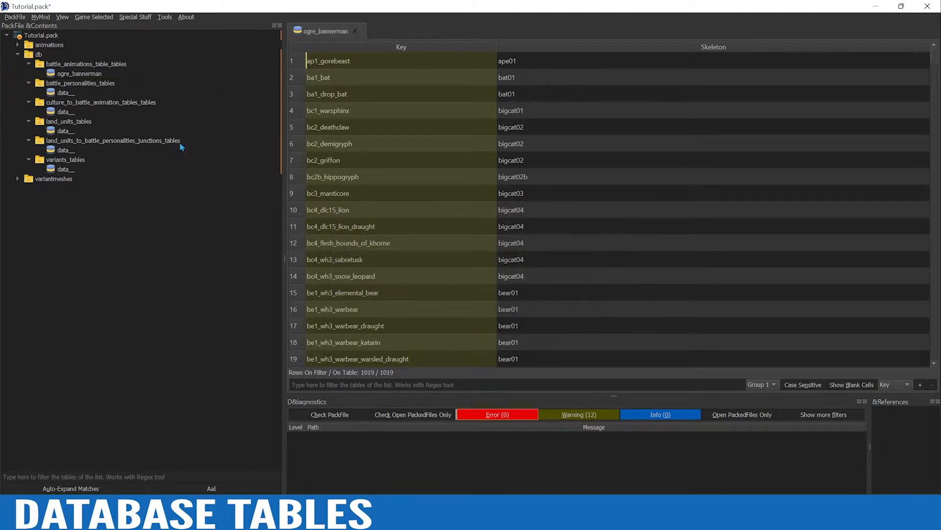
Copy the name ogre_bannerman from the renamed table and rename the data__ file in battle_personalities_tables to it
right_click(88, 73)
left_click(126, 111)
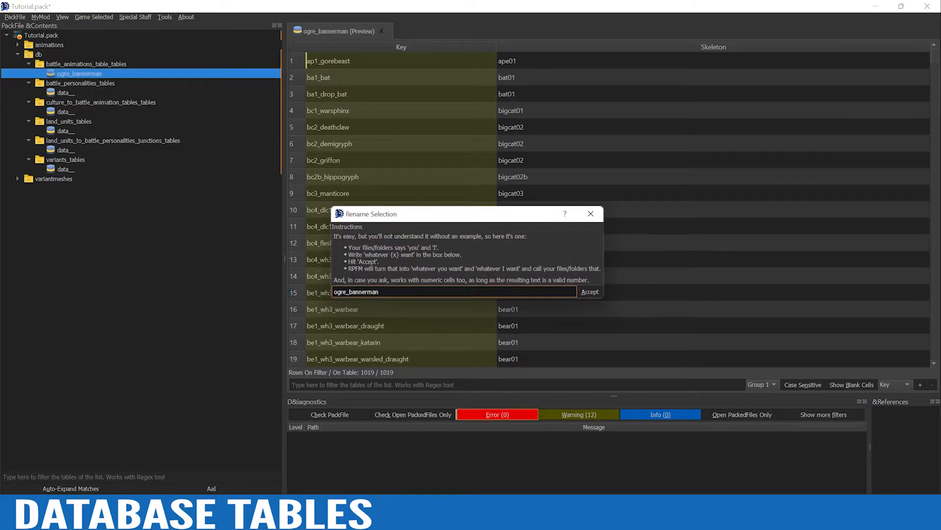
left_click_drag(394, 292, 335, 292)
key("ctrl+c")
left_click(591, 292)
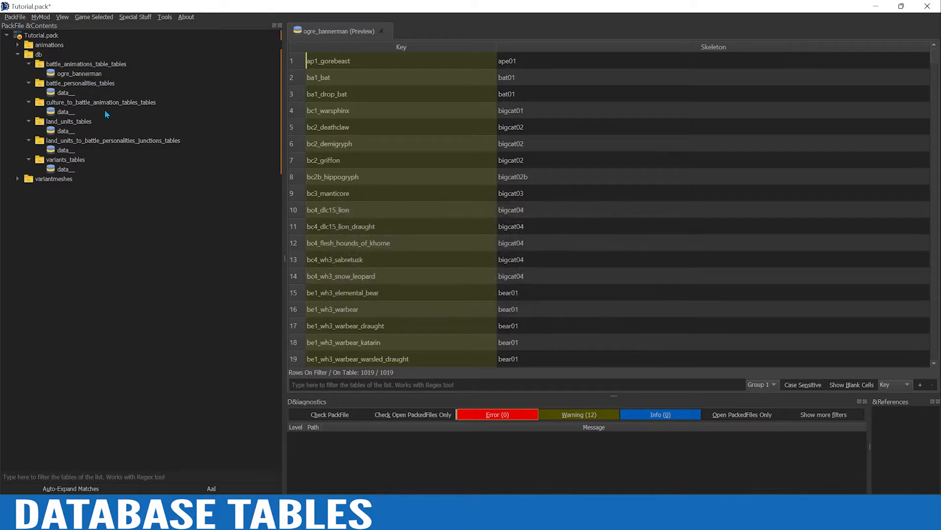
left_click(71, 93)
right_click(70, 93)
left_click(112, 128)
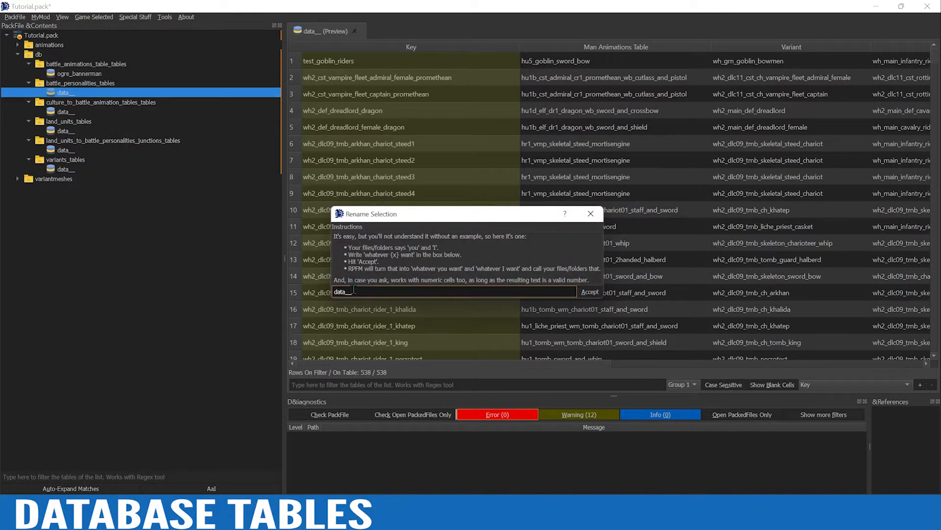
left_click(408, 291)
key("ctrl+v")
left_click_drag(408, 292, 306, 299)
key("ctrl+v")
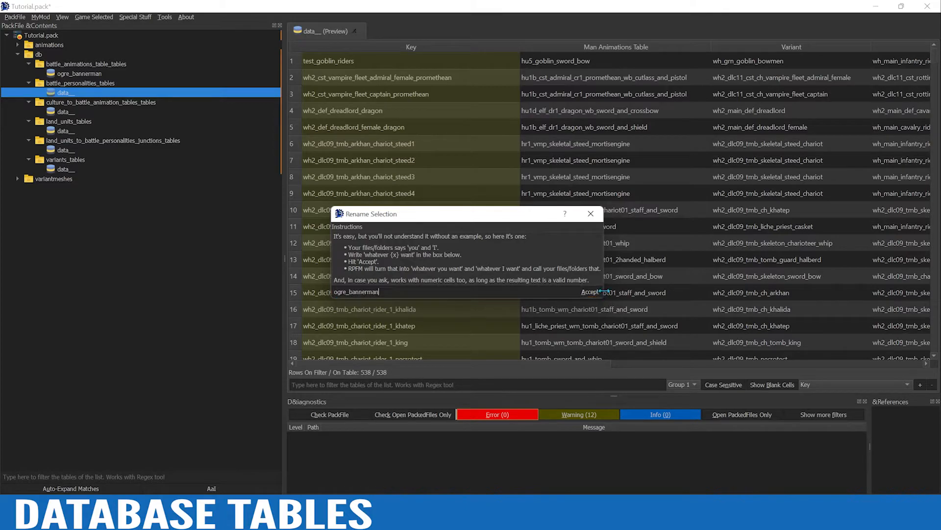
left_click(592, 293)
Rename the data__ file in culture_to_battle_animation_tables_tables to ogre_bannerman
left_click(64, 112)
right_click(63, 112)
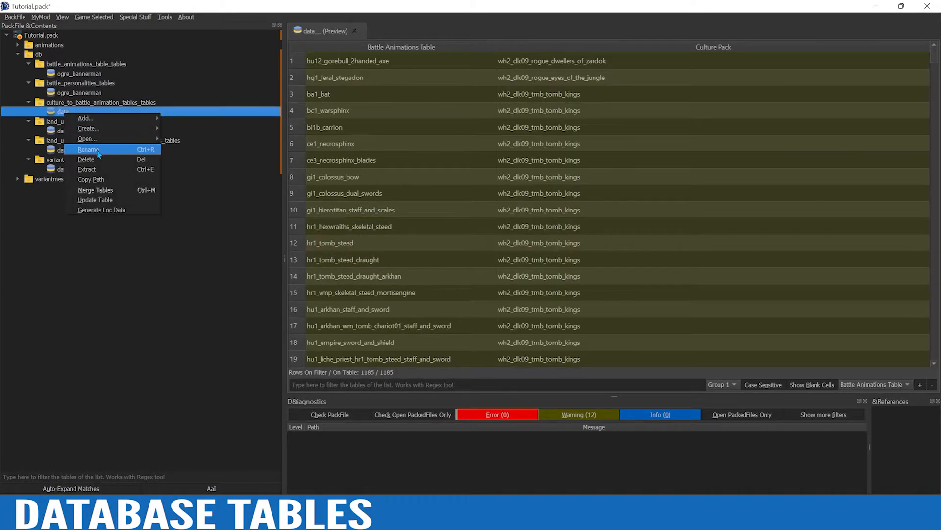
left_click(112, 147)
key("ctrl+v")
left_click(589, 291)
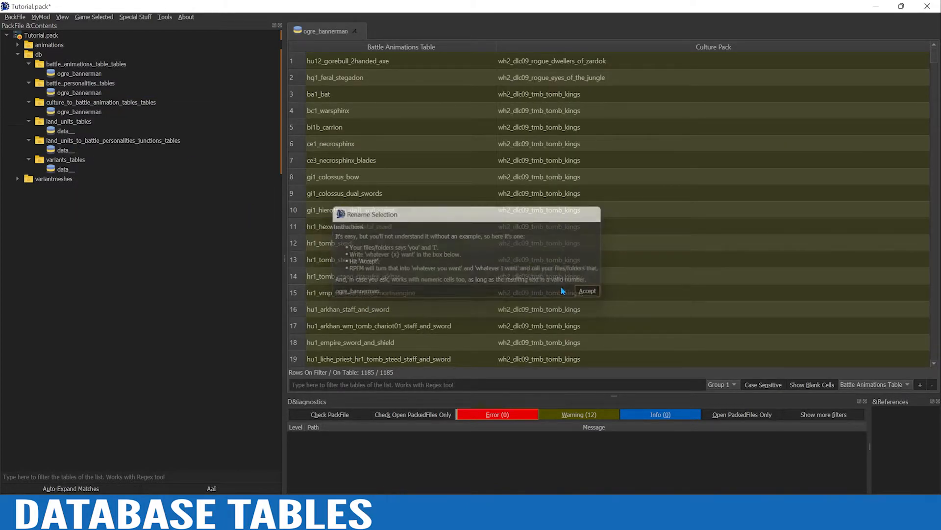
Rename the data__ file in land_units_tables to ogre_bannerman
left_click(64, 131)
right_click(64, 131)
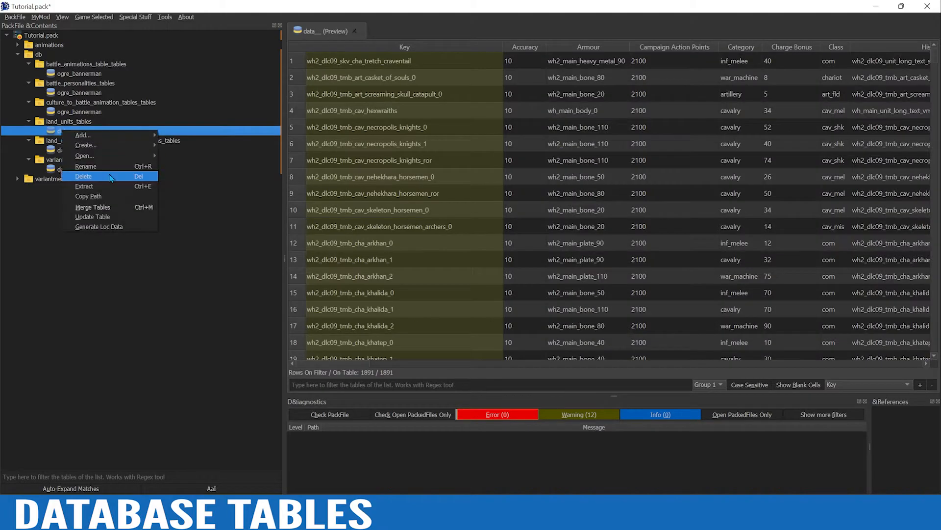
left_click(112, 167)
key("ctrl+a")
key("ctrl+v")
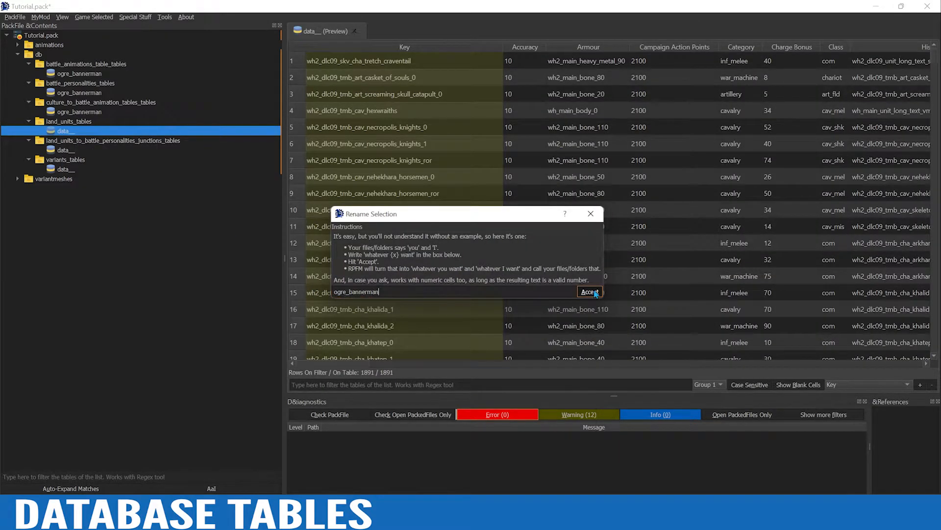
left_click(590, 292)
Rename the data__ file in land_units_to_battle_personalities_junctions_tables to ogre_bannerman
left_click(66, 150)
right_click(66, 152)
left_click(114, 186)
key("ctrl+a")
key("ctrl+v")
left_click(589, 292)
Rename the data__ file in variants_tables to ogre_bannerman
left_click(62, 169)
right_click(64, 170)
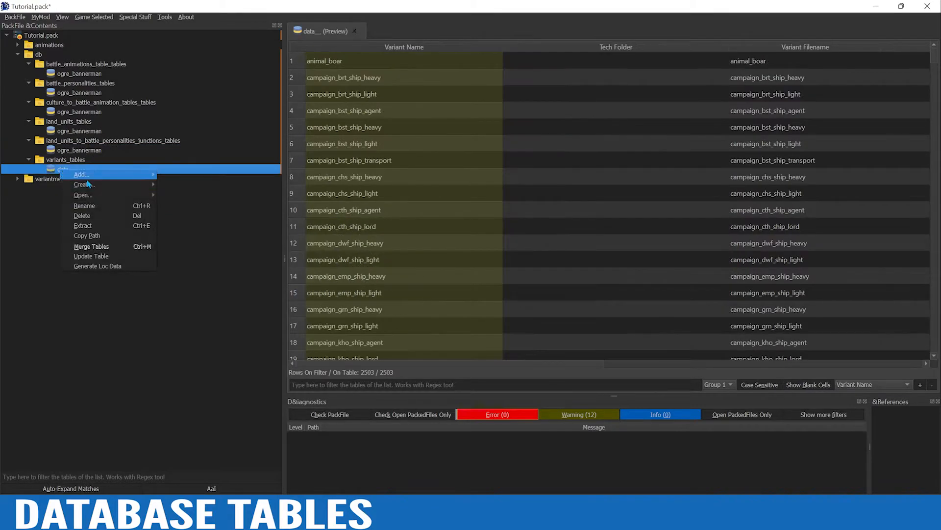
left_click(112, 205)
key("ctrl+a")
key("ctrl+v")
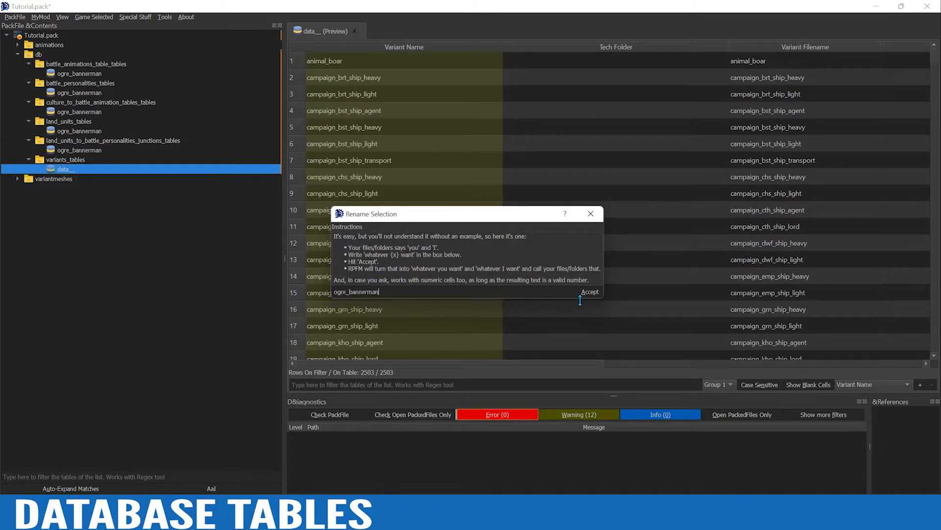
left_click(590, 292)
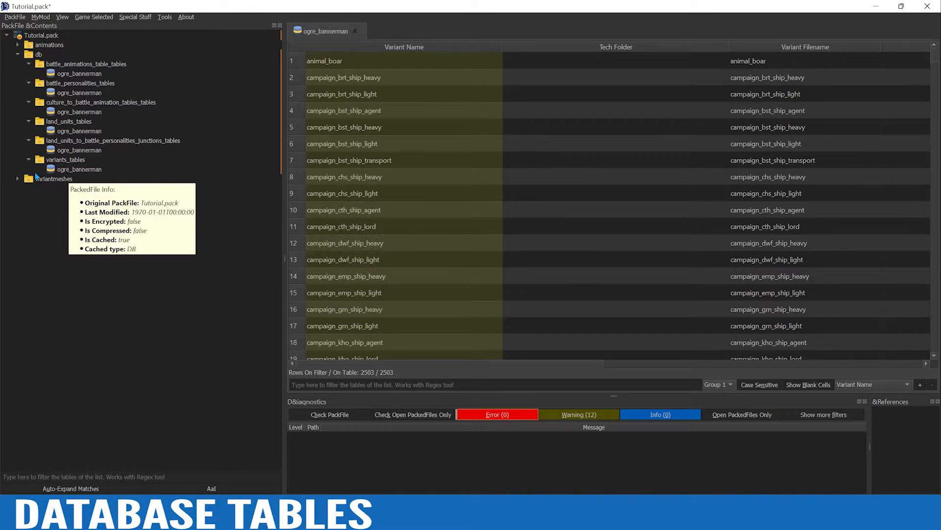
Filter the ogre_bannerman table in variants_tables for ogr and copy the wh3_main_ogr_ironguts_0 row
left_click(82, 171)
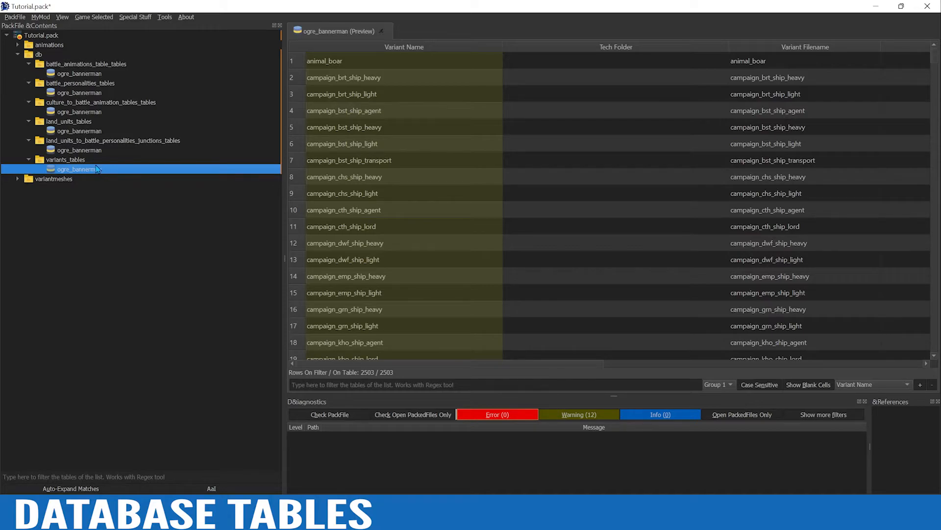
left_click(340, 384)
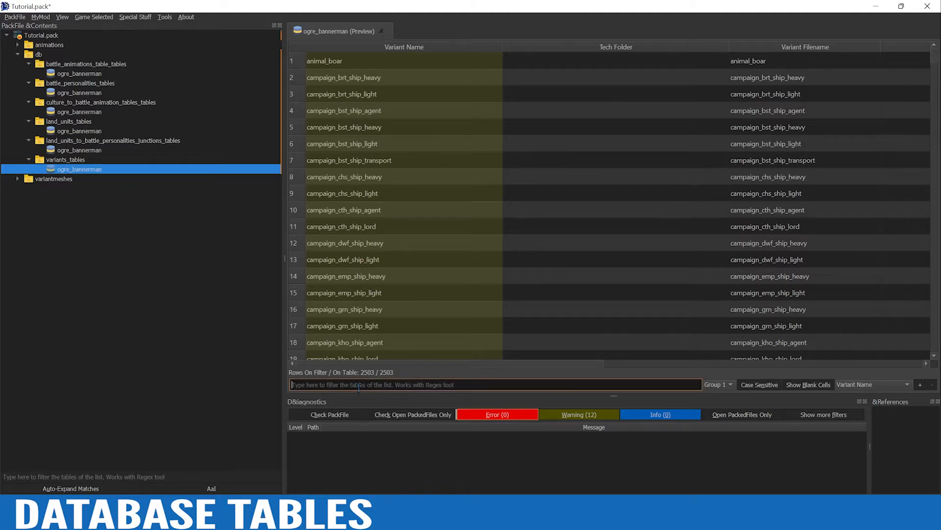
type("ogr")
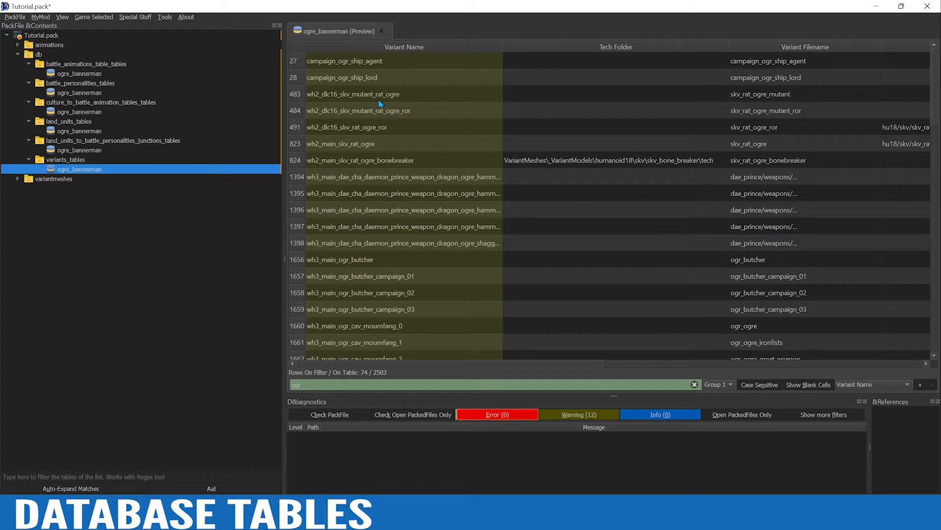
scroll(411, 314, "down", 4)
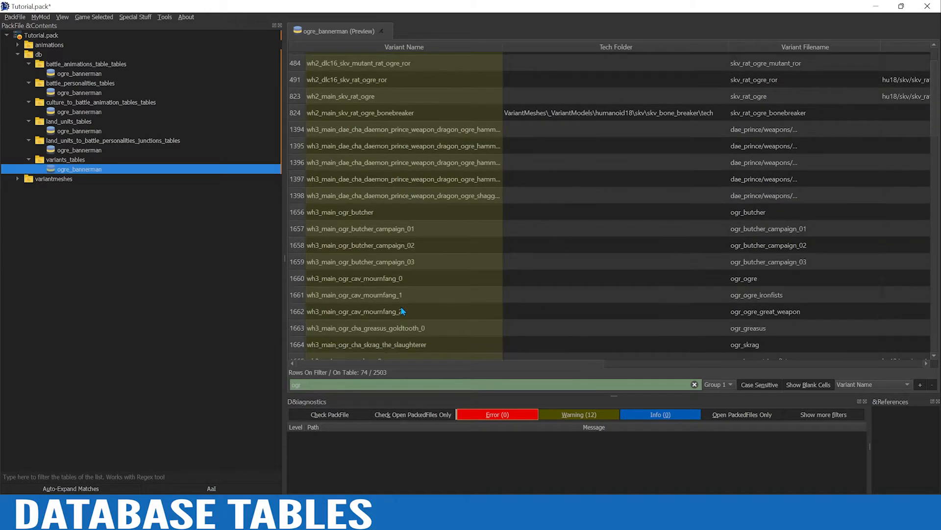
scroll(397, 307, "down", 4)
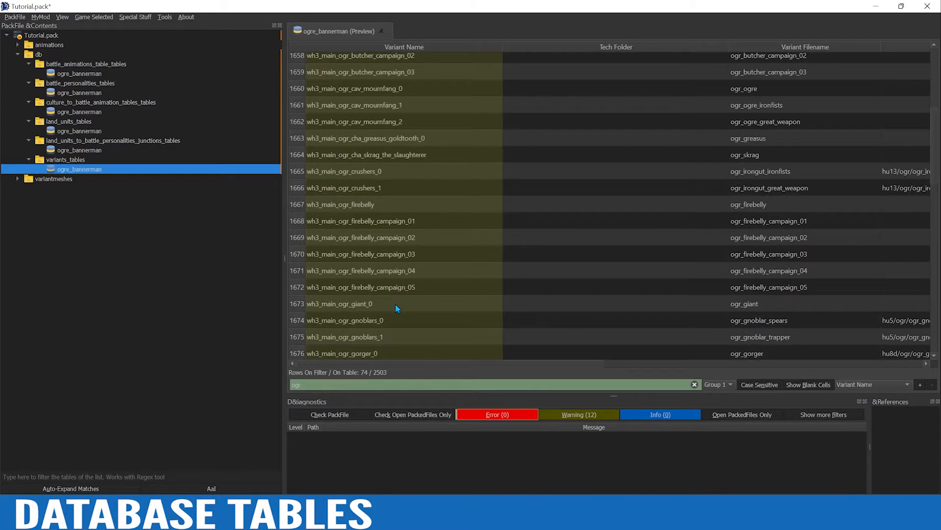
scroll(396, 309, "down", 1)
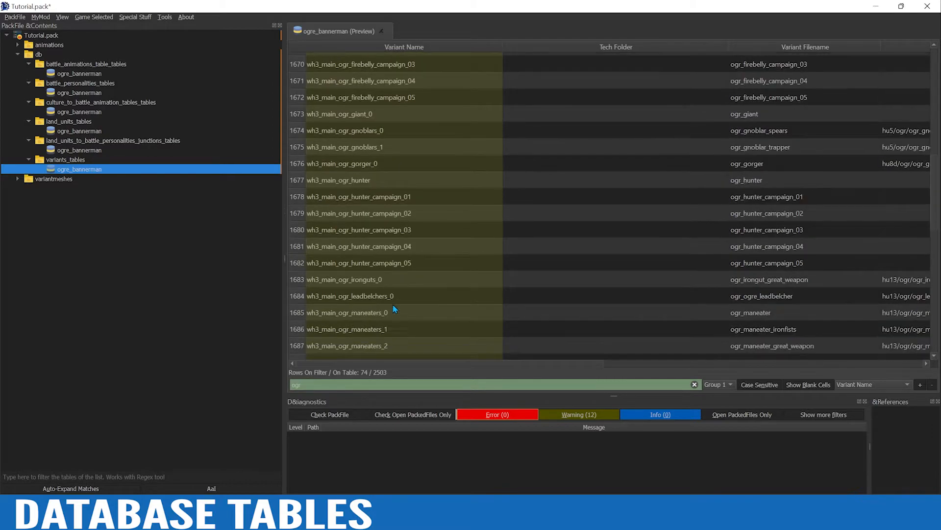
left_click(297, 284)
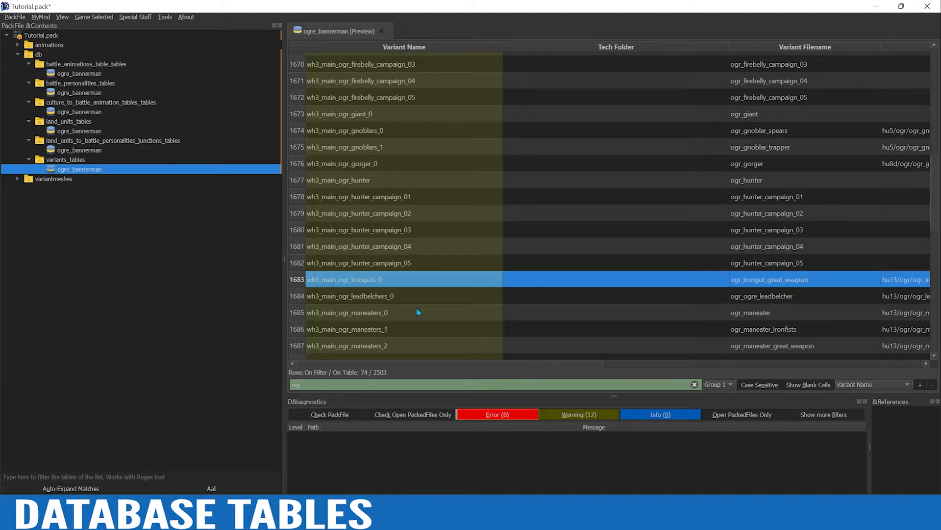
Clear the filter and delete every row of the variants table
left_click(695, 385)
left_click(400, 280)
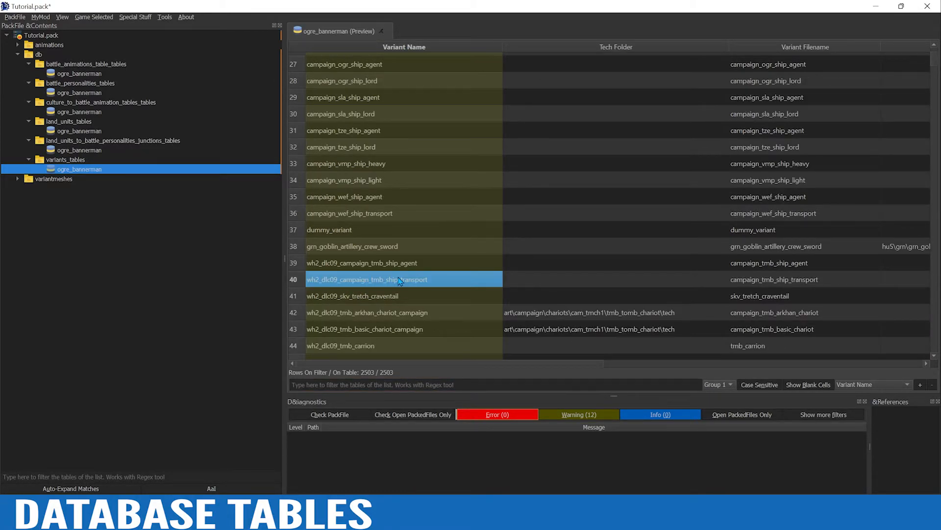
key("ctrl+a")
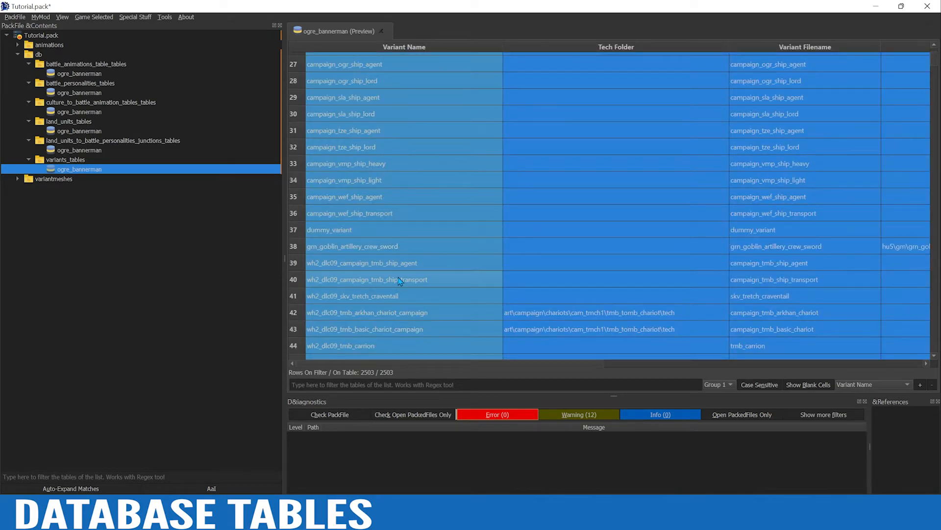
key("ctrl+Delete")
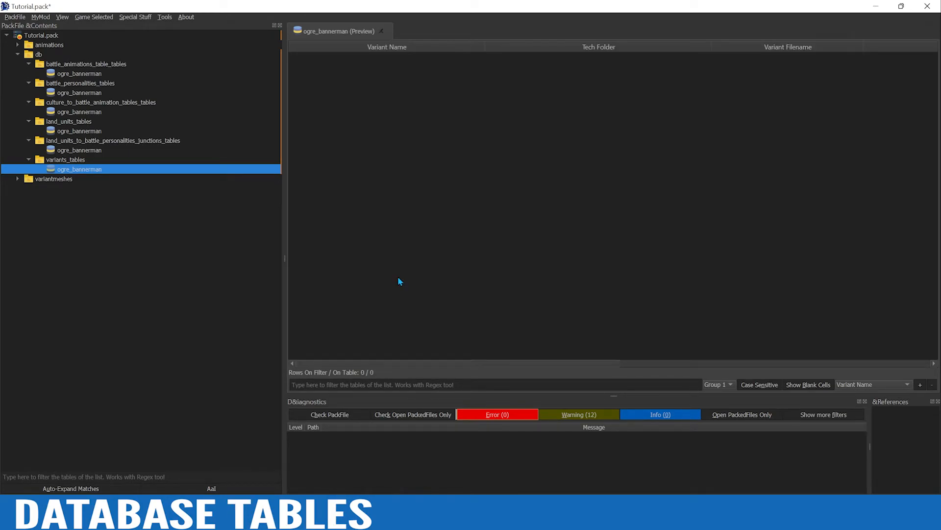
Add a row to the empty variants table and paste the copied wh3_main_ogr_ironguts_0 data into it
right_click(397, 192)
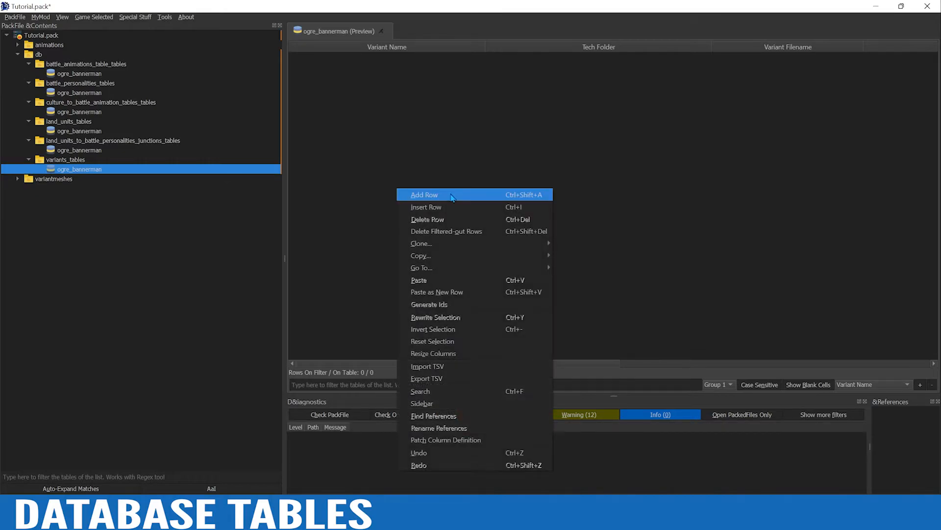
left_click(453, 197)
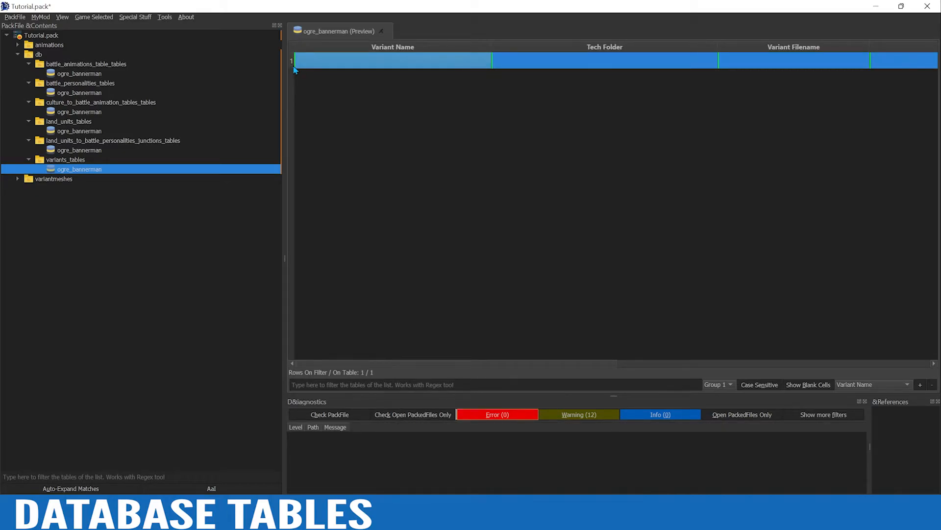
key("ctrl+v")
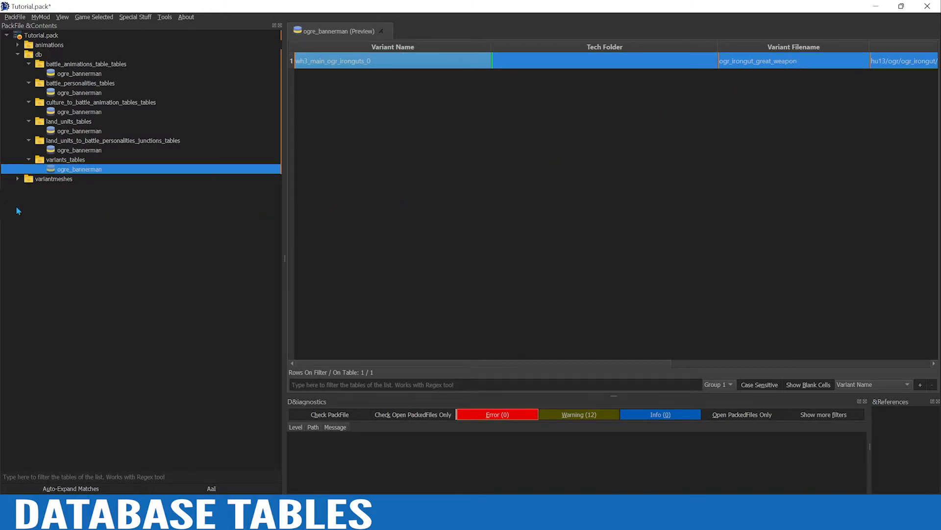
Copy the name banner_ogr_warrior_bannerman_01, without its extension, from the file in variantmeshdefinitions and leave the file name as it is
left_click(18, 179)
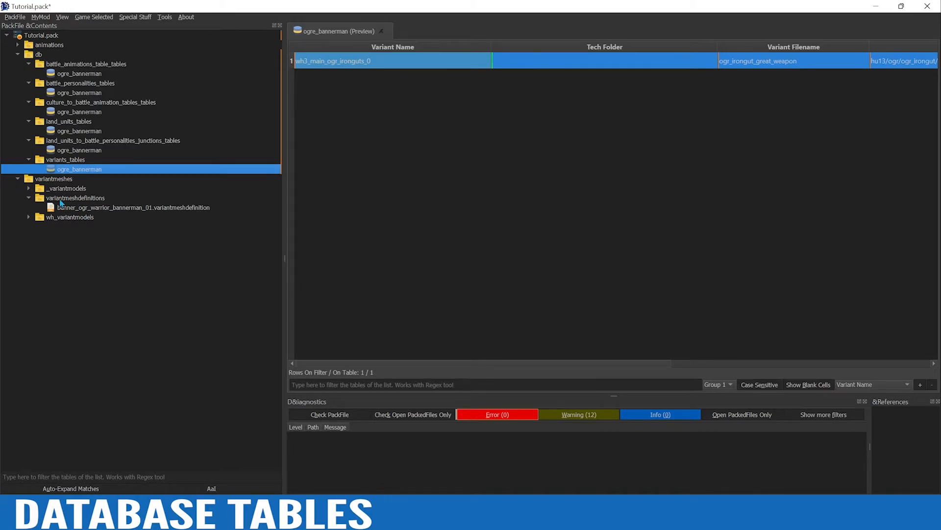
left_click(77, 211)
right_click(77, 211)
left_click(113, 242)
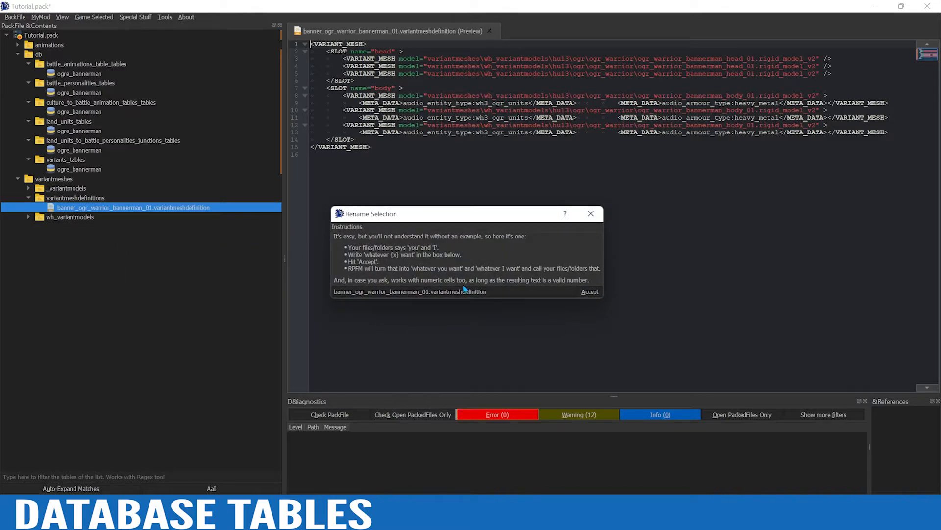
left_click_drag(428, 291, 333, 291)
key("ctrl+c")
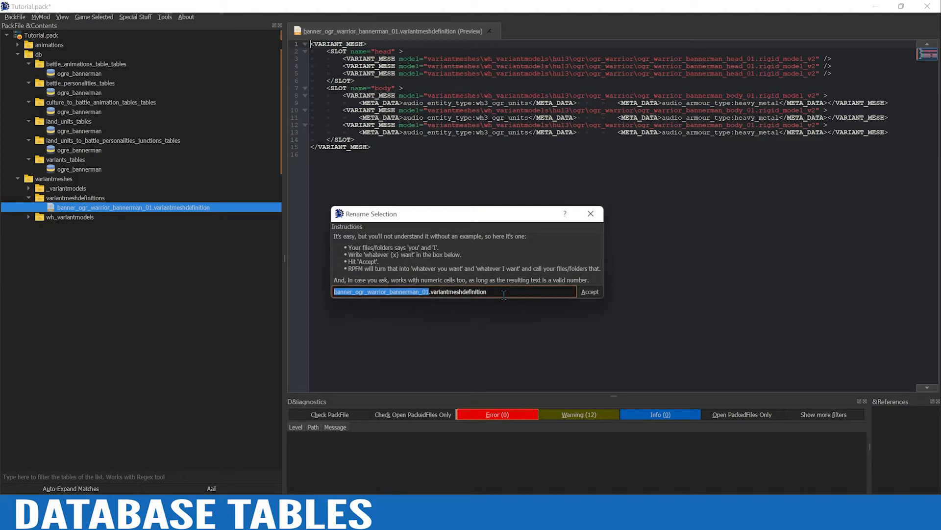
left_click(589, 292)
Set the variants row's Variant Name and Variant Filename to banner_ogr_warrior_bannerman_01, and check its Low Poly Filename
left_click(75, 170)
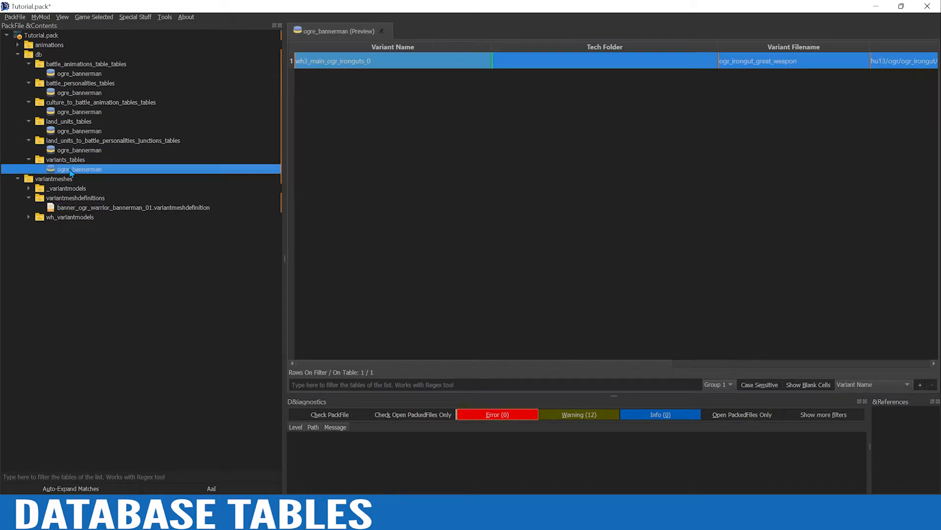
left_click(358, 65)
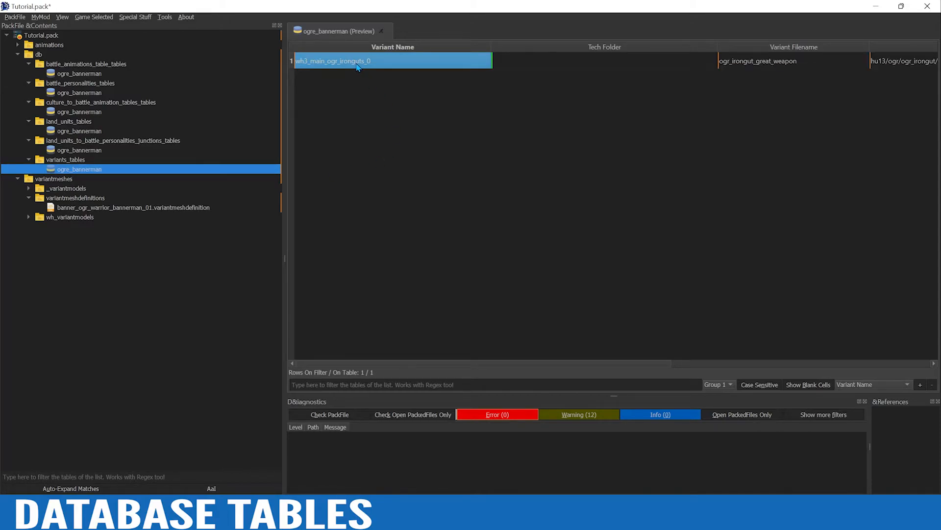
key("ctrl+v")
left_click(779, 65)
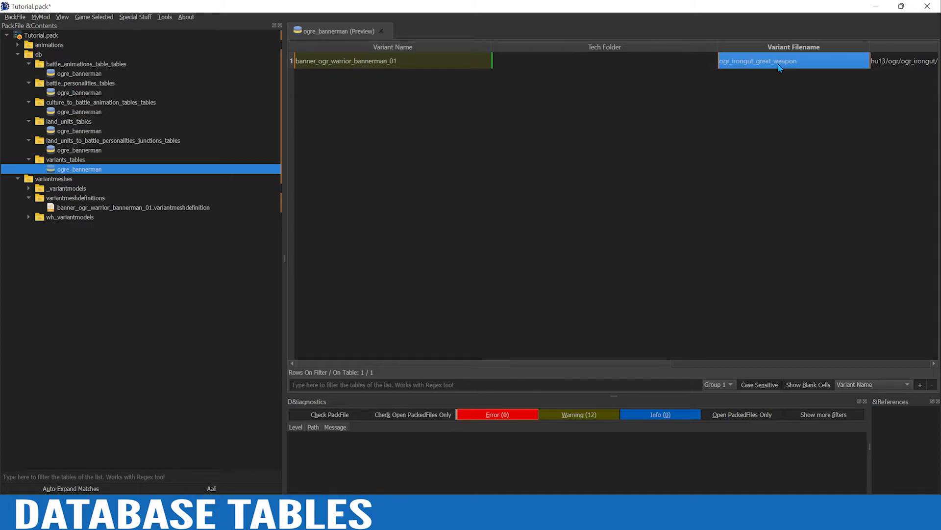
key("ctrl+v")
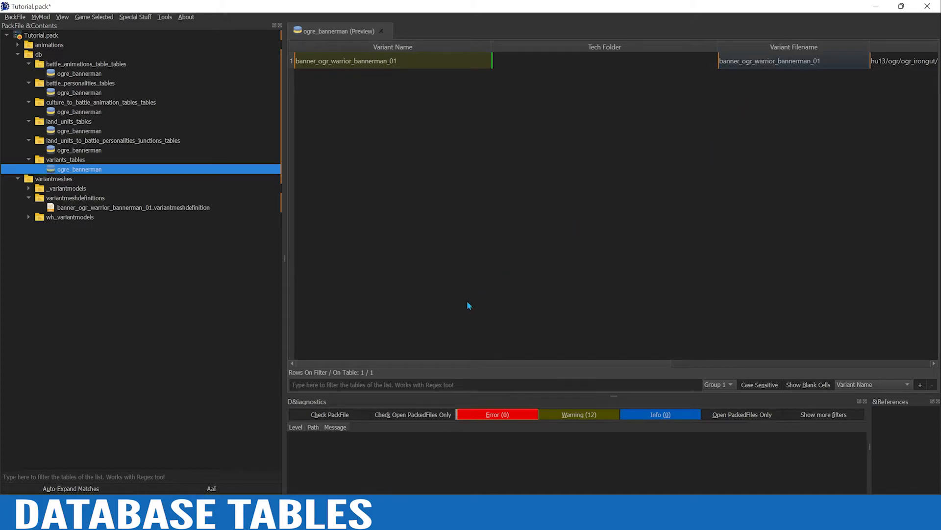
left_click_drag(383, 365, 486, 361)
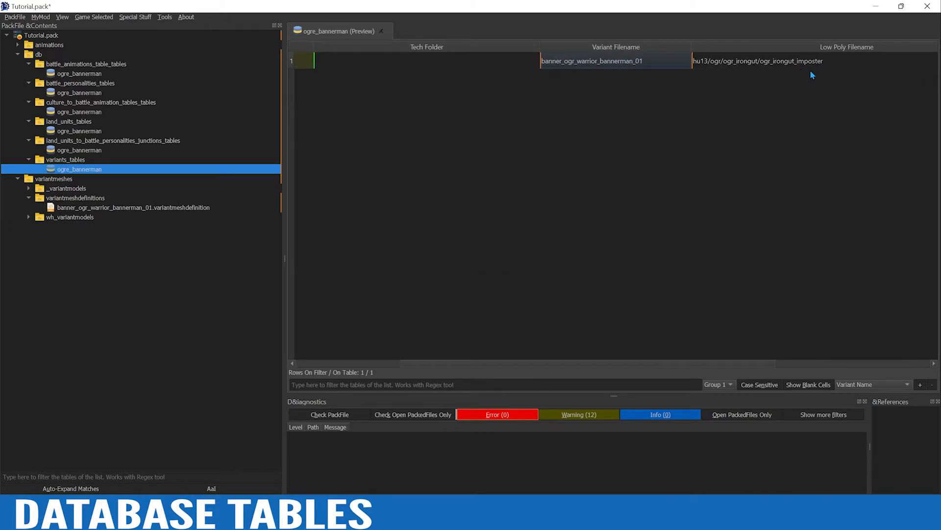
left_click_drag(544, 365, 436, 366)
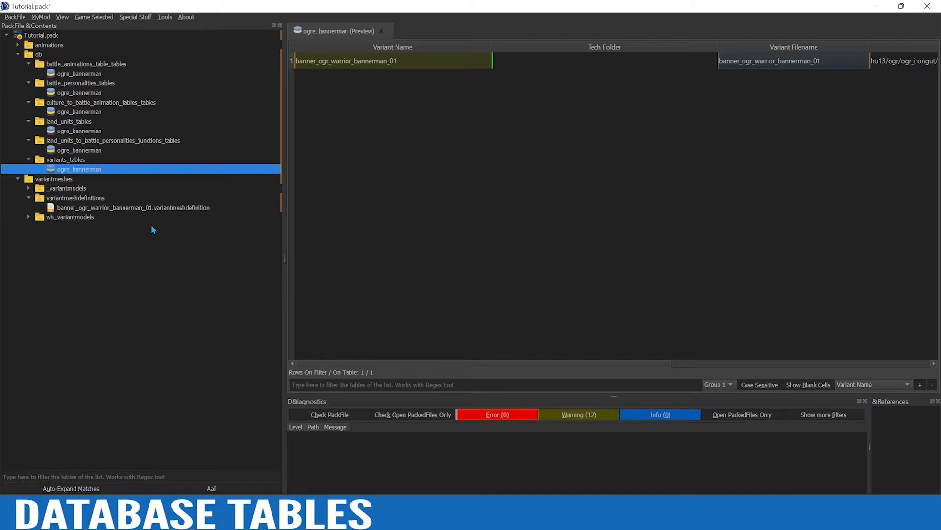
Filter the land_units_to_battle_personalities_junctions_tables table for ogr and copy the wh3_main_ogr_ironblaster_rider_0 row
left_click(91, 151)
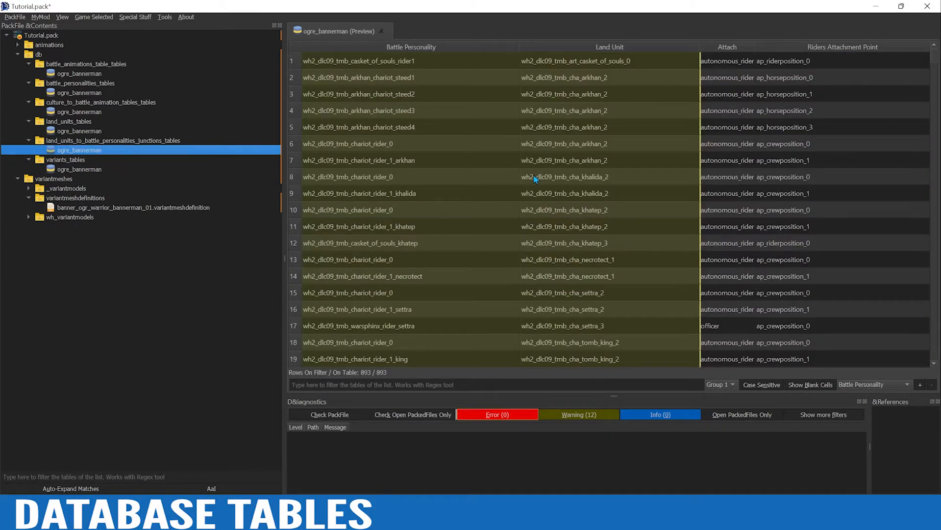
left_click(401, 385)
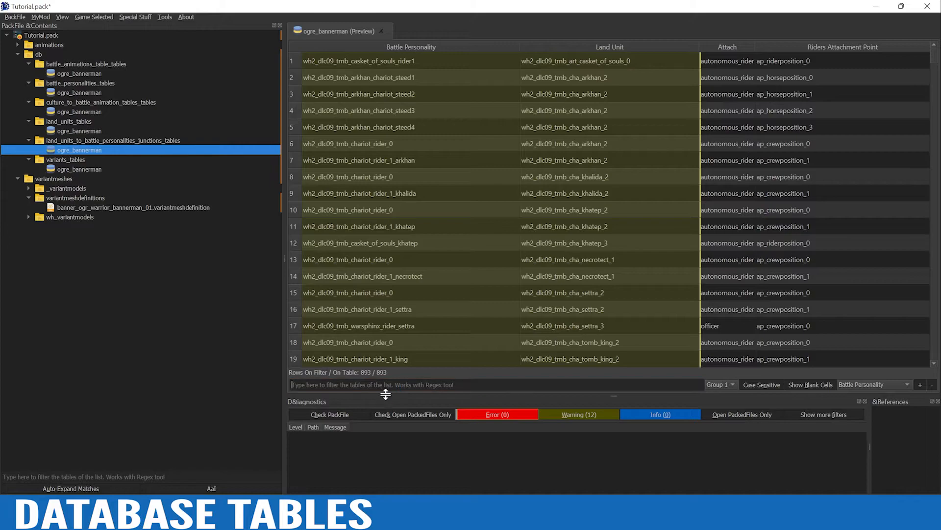
type("ogr")
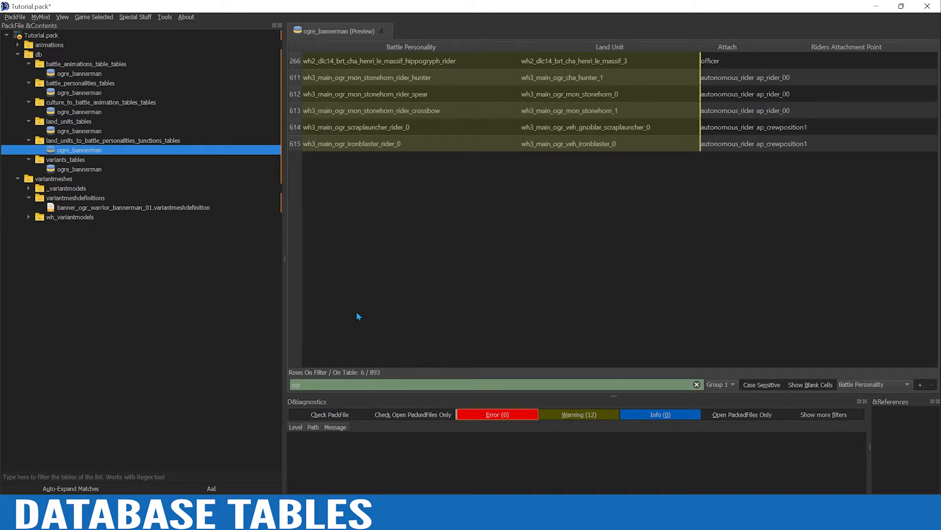
left_click(296, 146)
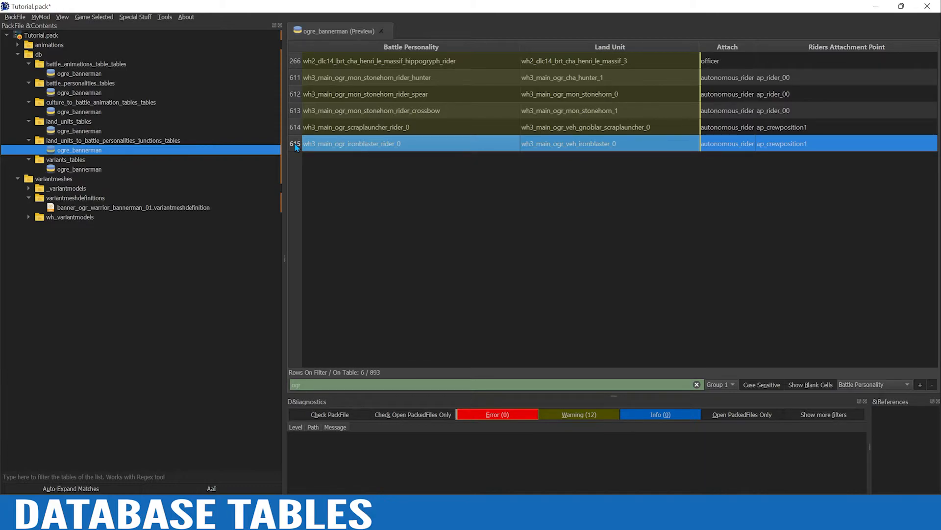
Clear the filter and delete every row of the land units to battle personalities junctions table
left_click(697, 384)
left_click(398, 210)
key("ctrl+a")
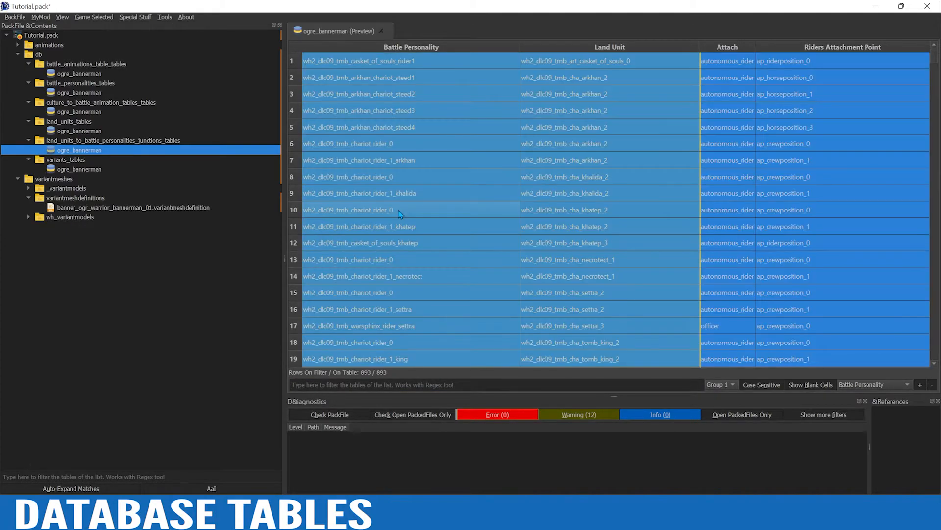
key("Delete")
Add a row to the empty junctions table and paste the copied wh3_main_ogr_ironblaster_rider_0 data into it
right_click(398, 210)
left_click(416, 216)
type("wh3_main_ogr_ironblaster_rider_0\twh3_main_ogr_veh_ironblaster_0\tautonomous_rider\tap_crewposition1")
left_click(382, 98)
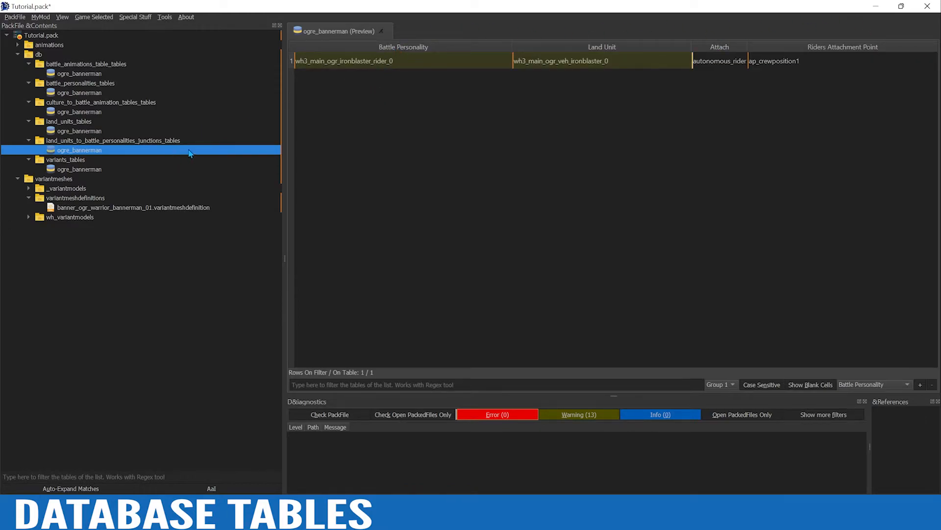
Copy the Variant Name banner_ogr_warrior_bannerman_01 from the variants table into the junctions row's Battle Personality
left_click(91, 169)
left_click(378, 67)
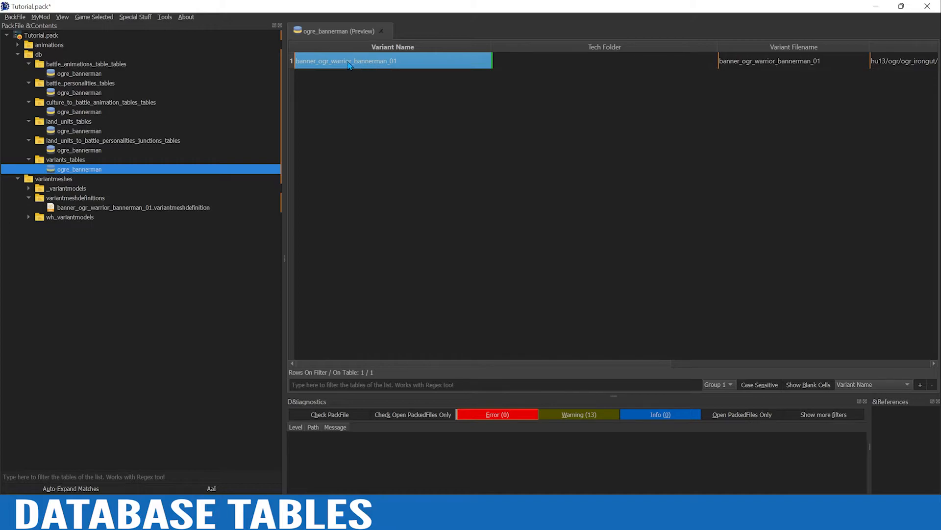
left_click(292, 62)
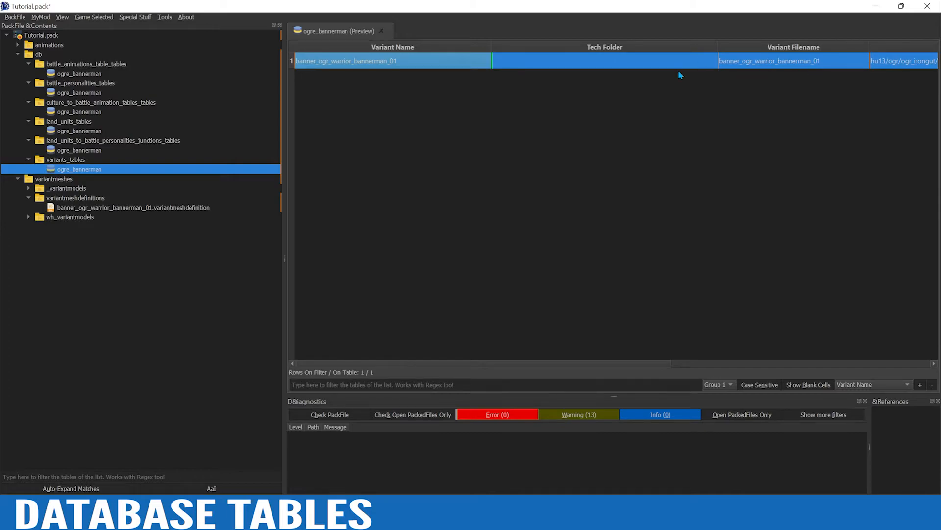
left_click(373, 66)
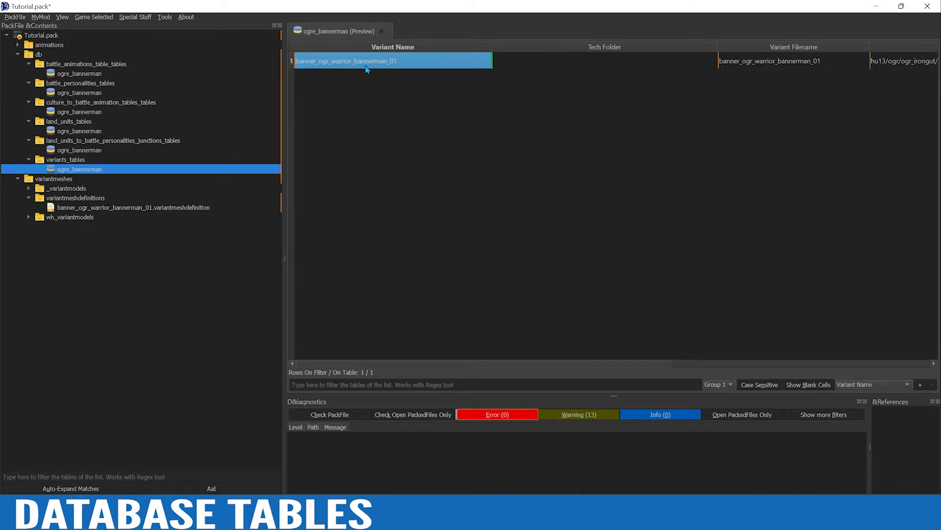
left_click(80, 150)
left_click(382, 70)
type("banner_ogr_warrior_bannerman_01")
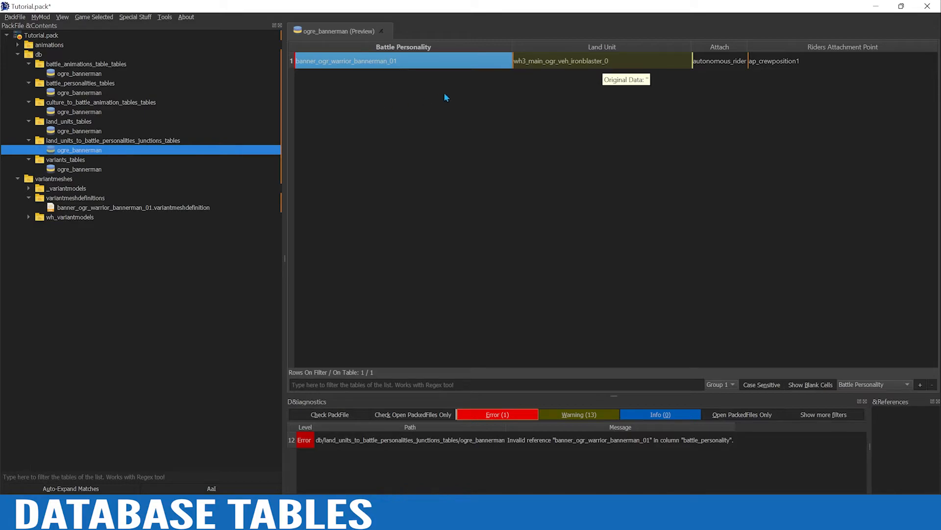
Set the junctions row's Land Unit to wh3_main_ogr_inf_ogres_0
double_click(638, 61)
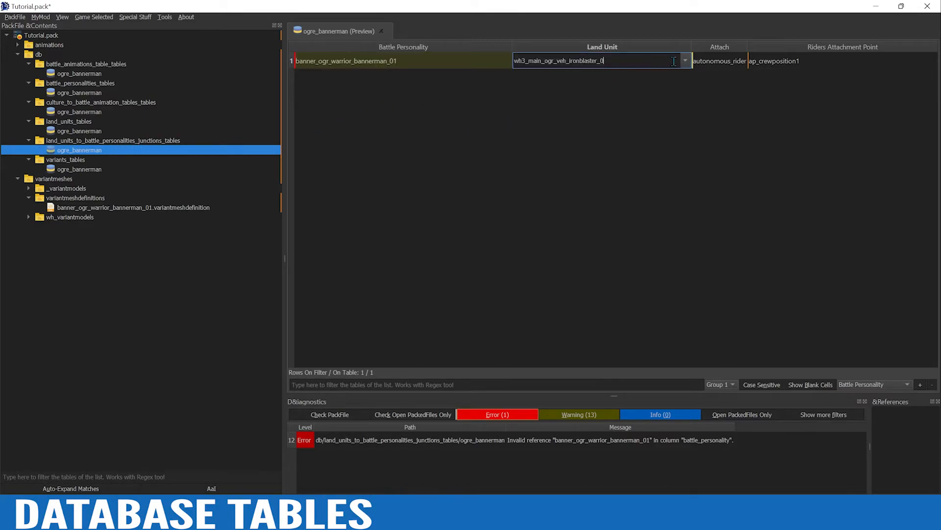
left_click(686, 63)
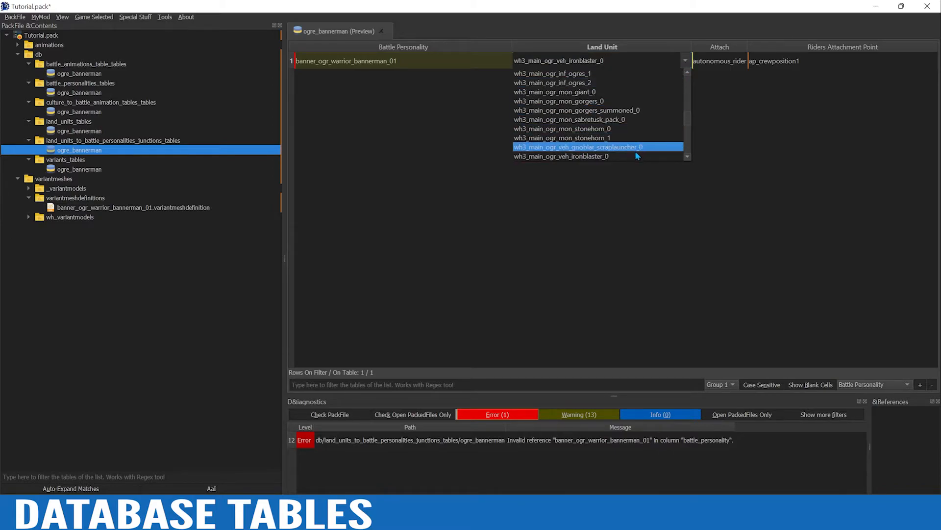
scroll(631, 156, "down", 1)
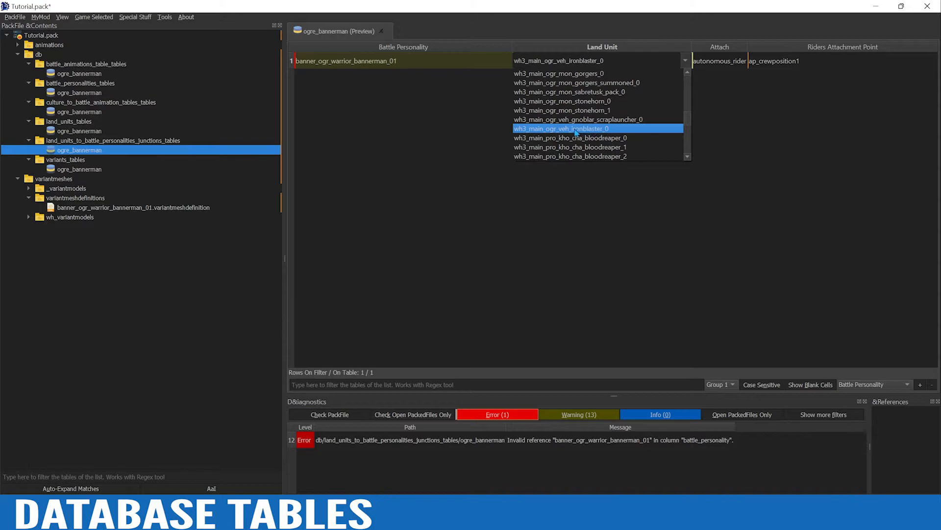
scroll(604, 131, "up", 3)
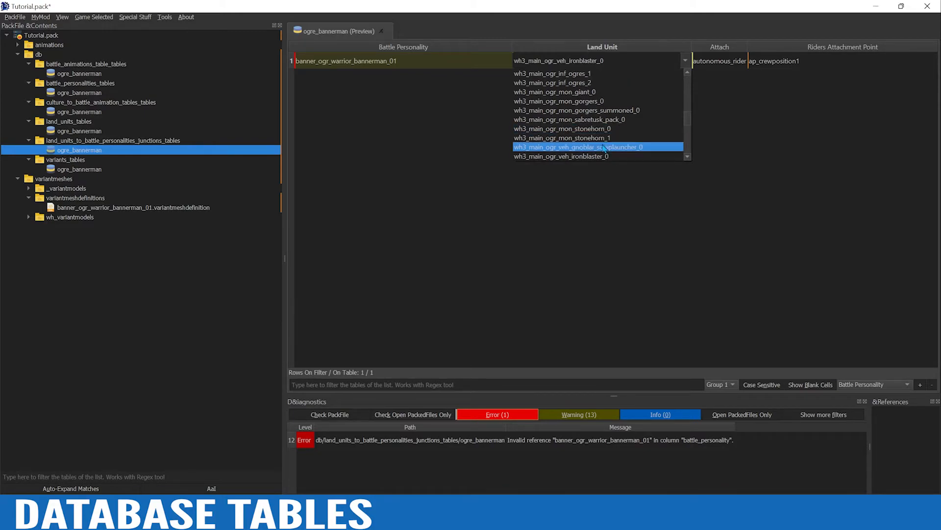
scroll(608, 143, "up", 1)
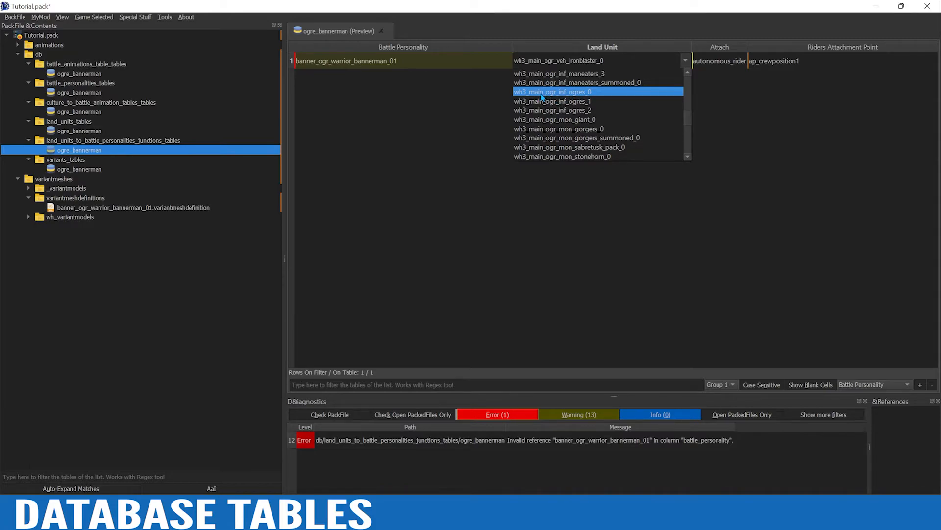
left_click(573, 94)
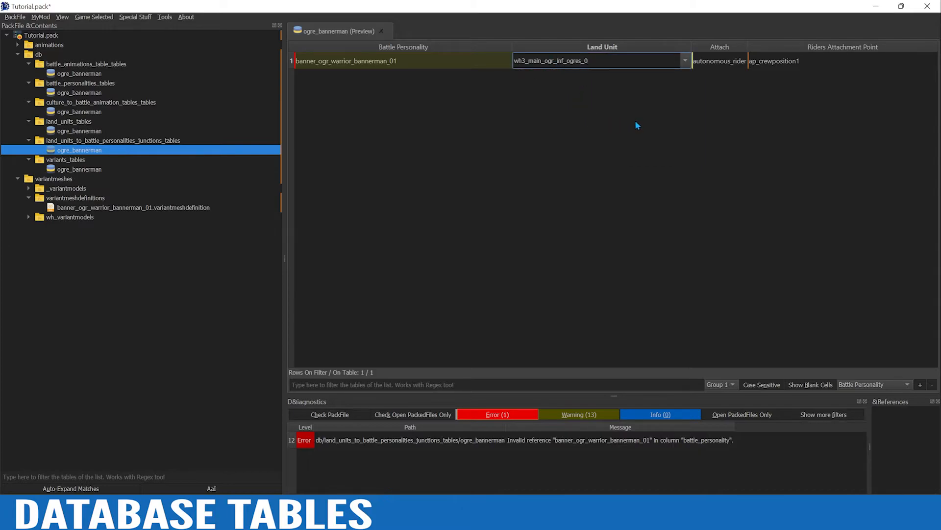
Set the junctions row's Attach value to officer and empty its Riders Attachment Point
left_click(726, 62)
double_click(733, 62)
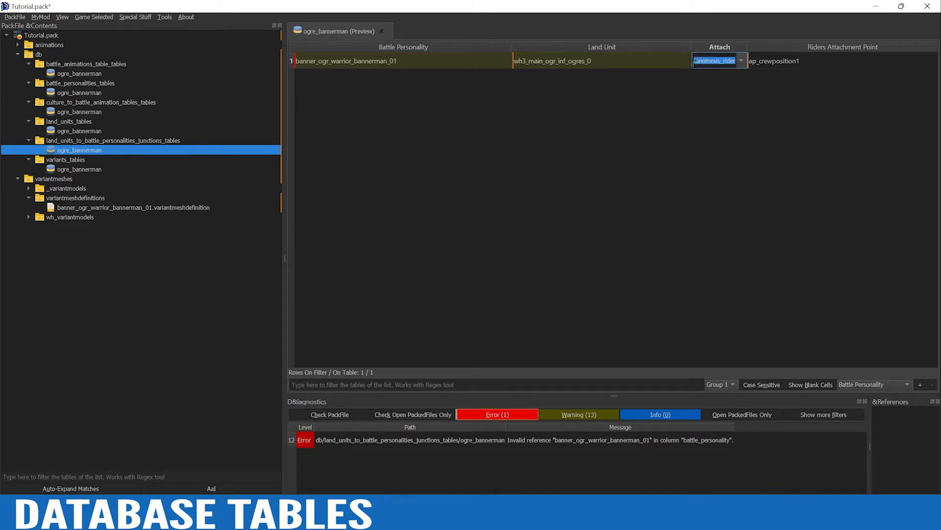
type("officer")
key("Return")
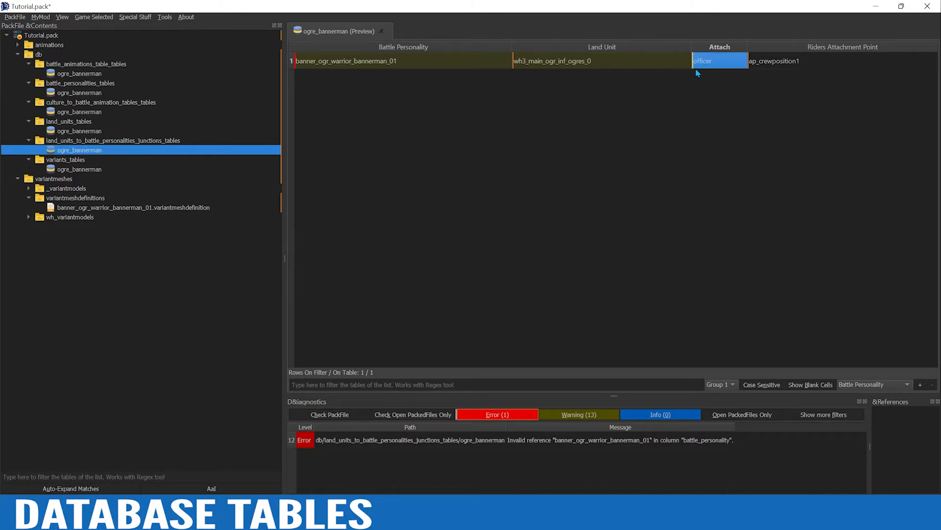
left_click(806, 60)
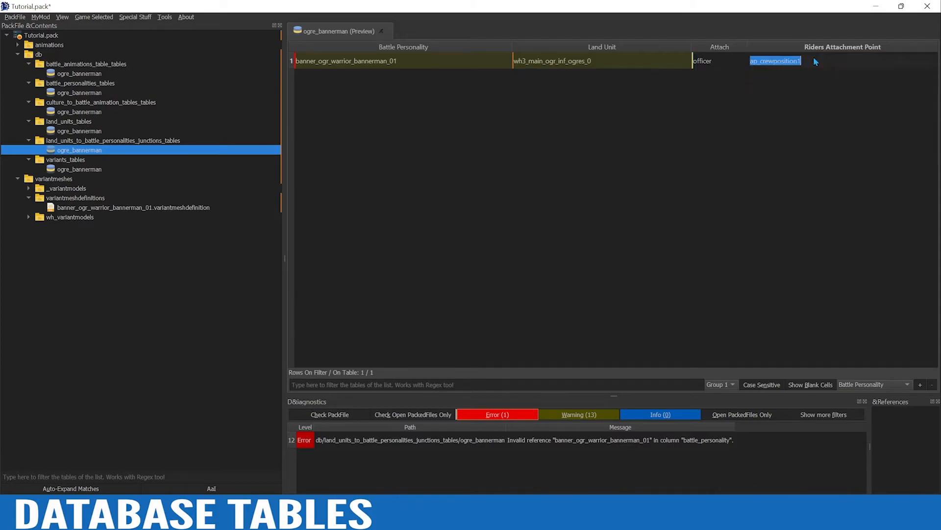
double_click(814, 58)
key("BackSpace")
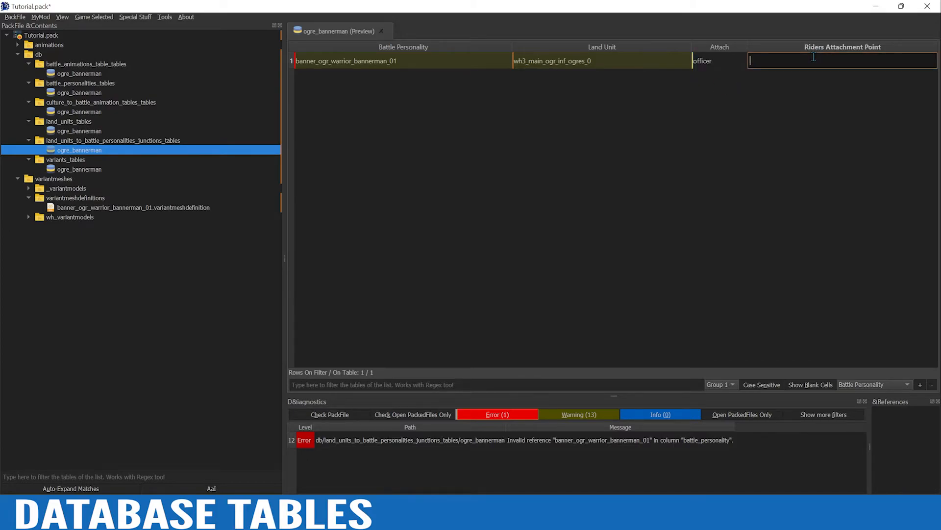
key("Return")
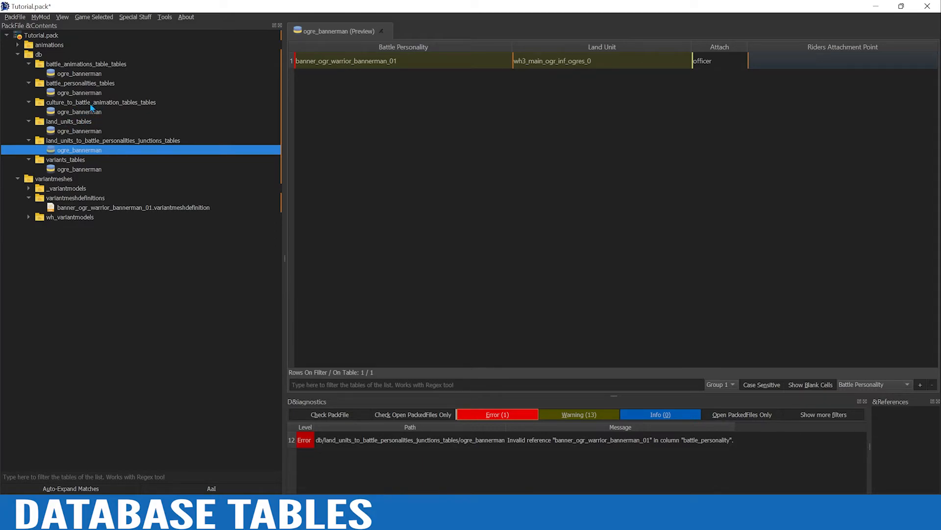
Filter the culture_to_battle_animation_tables_tables table for ogr and copy the hu13_wh3_ogre_handblade_and_ironfist row
left_click(77, 111)
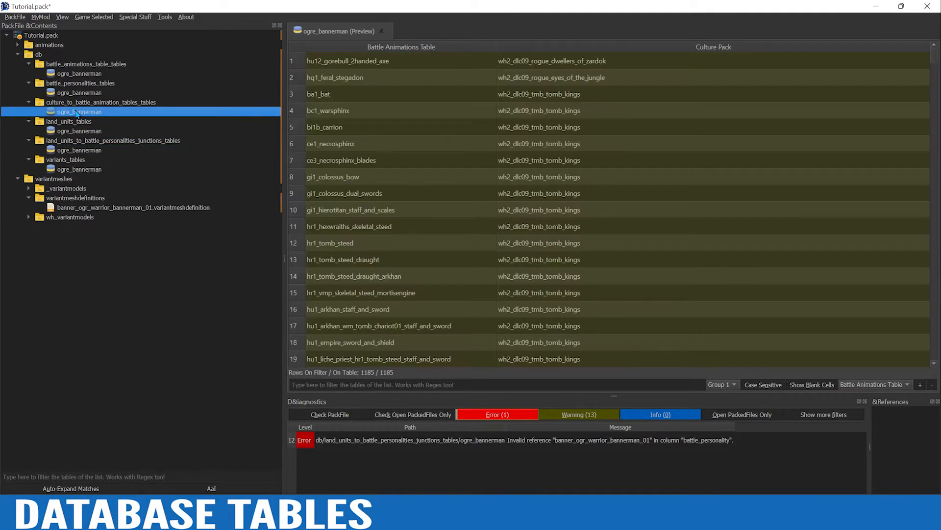
left_click(396, 385)
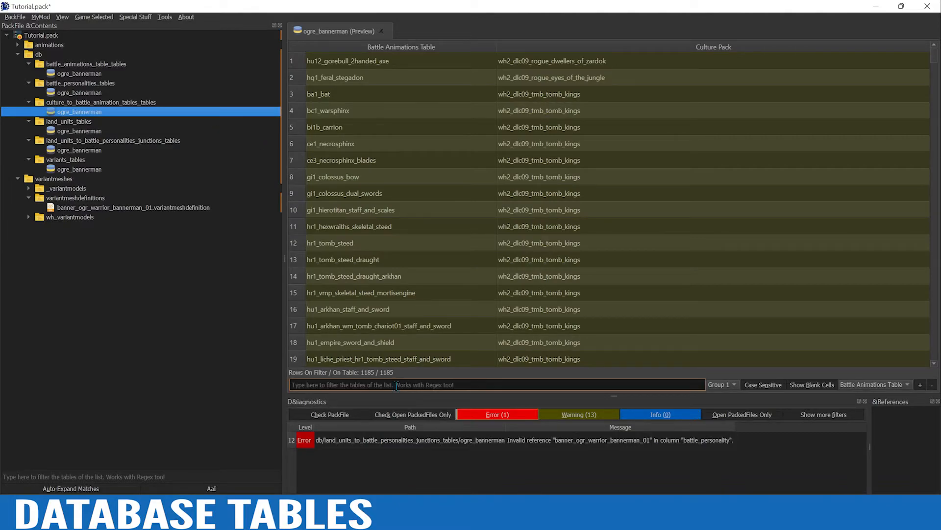
type("ogr")
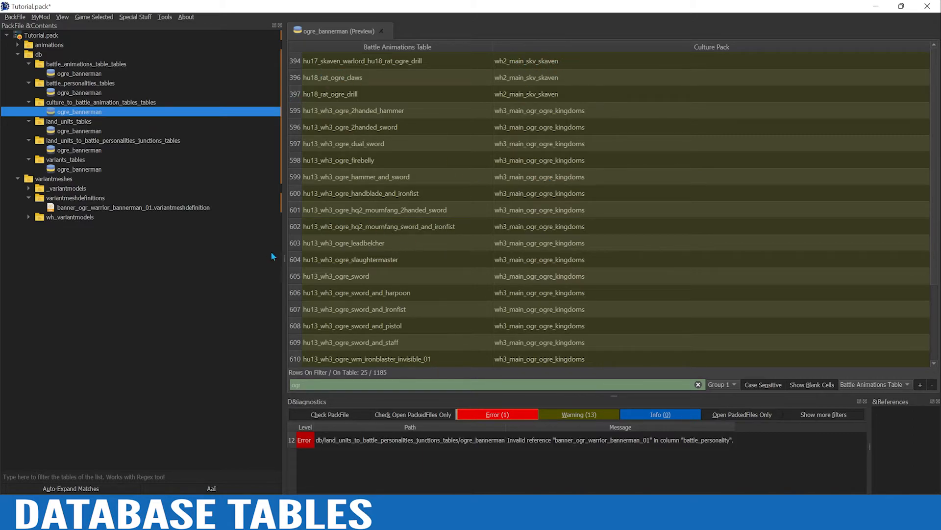
left_click(295, 197)
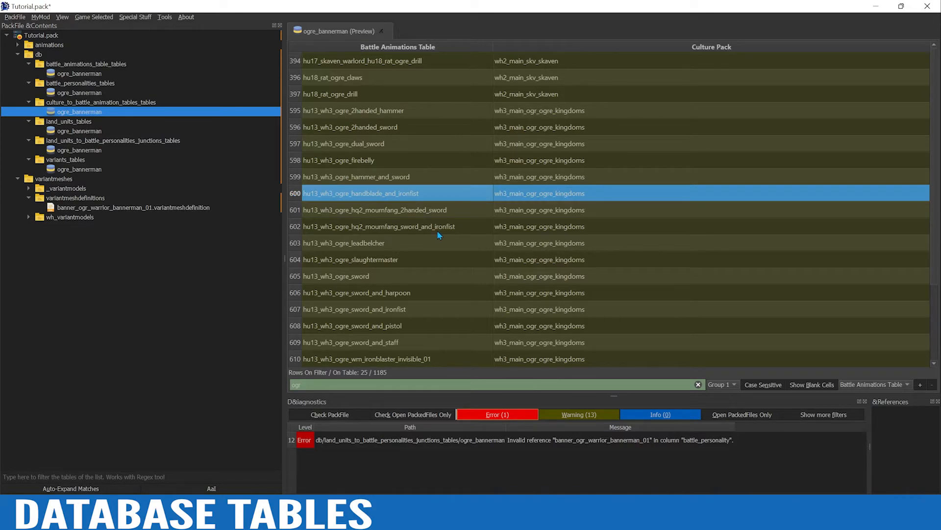
Clear the filter and replace all rows of the culture to battle animation table with the copied hu13_wh3_ogre_handblade_and_ironfist row
left_click(698, 384)
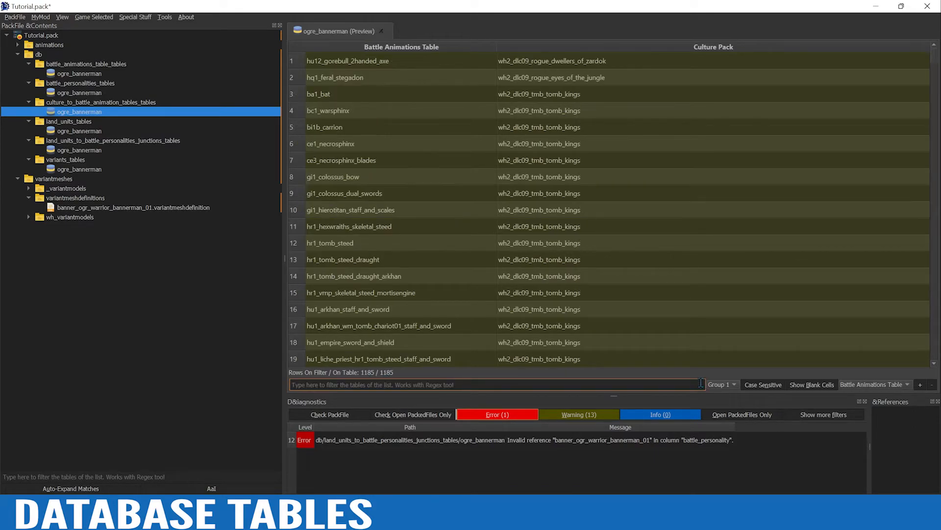
left_click(301, 245)
key("ctrl+a")
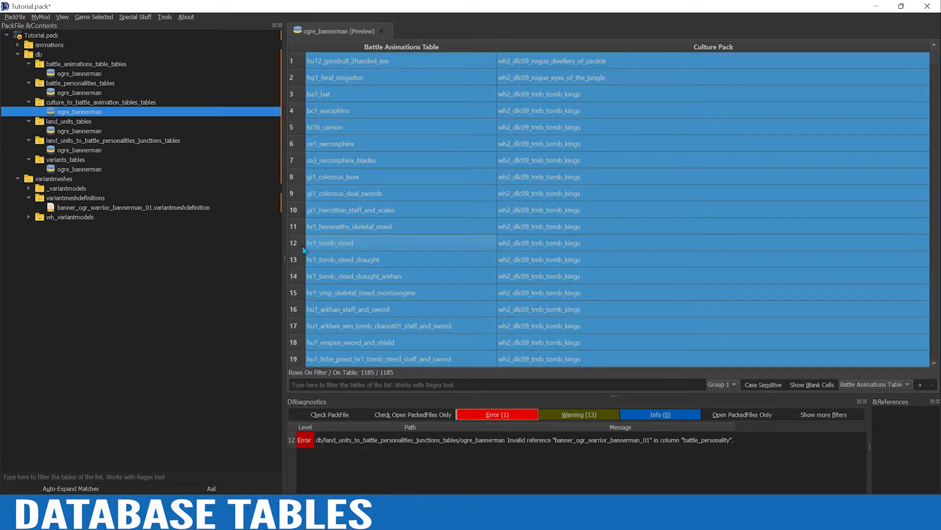
key("ctrl+Delete")
right_click(302, 245)
left_click(346, 250)
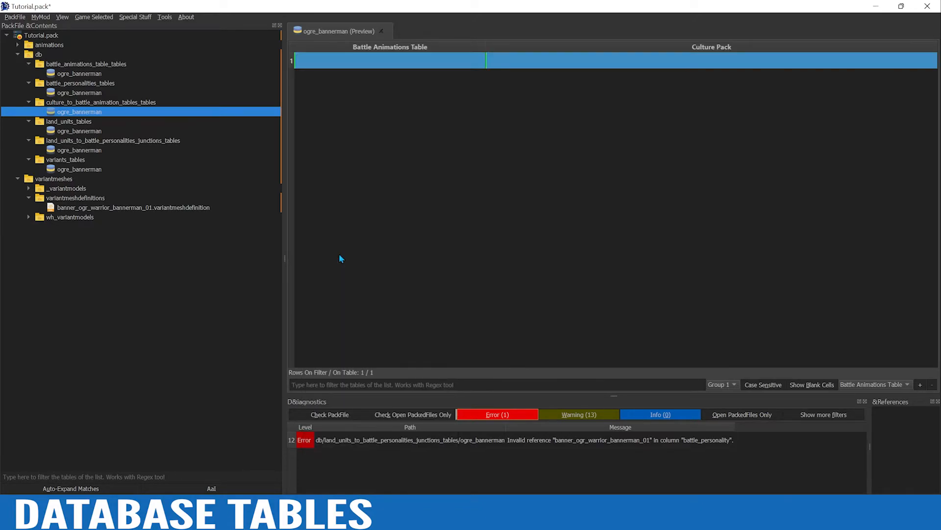
left_click(324, 233)
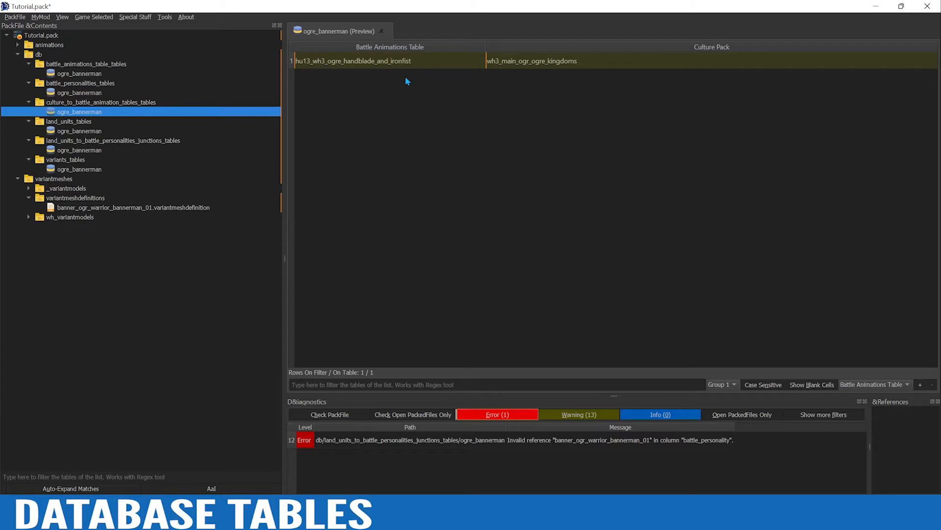
Change the row's Battle Animations Table value to hu13_ogre_bannerman_01
double_click(416, 63)
left_click_drag(420, 60, 315, 61)
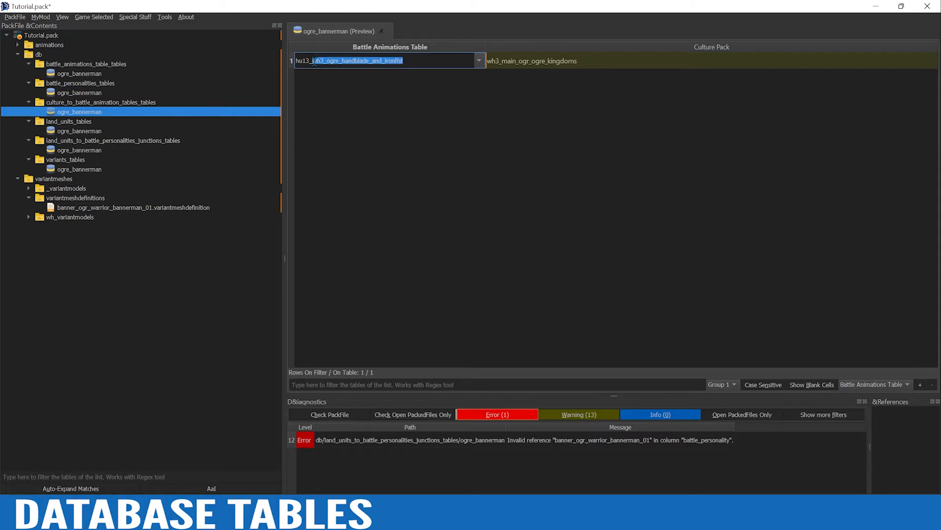
type("ogre_b")
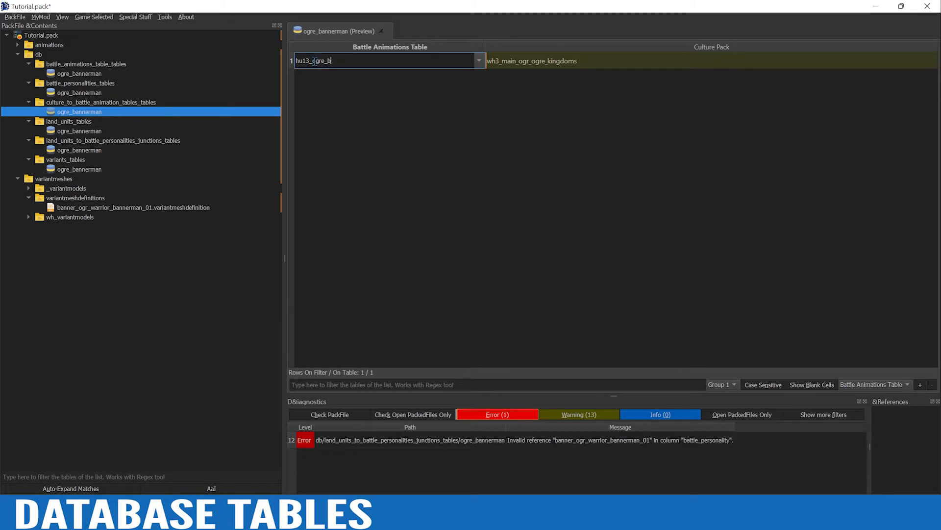
type("annerman_01")
key("Return")
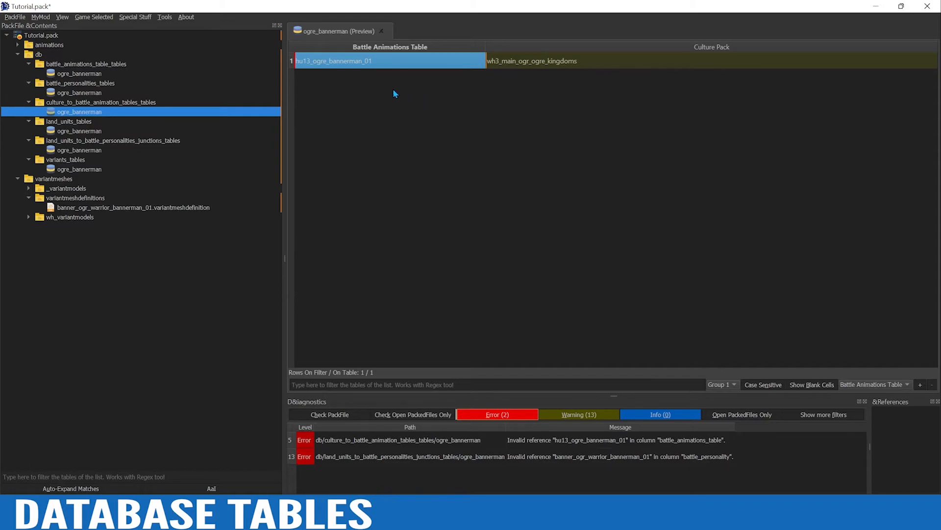
Compare the bin file name inside bannerman.animpack with the Battle Animations Table value in the culture to battle animation table
left_click(18, 45)
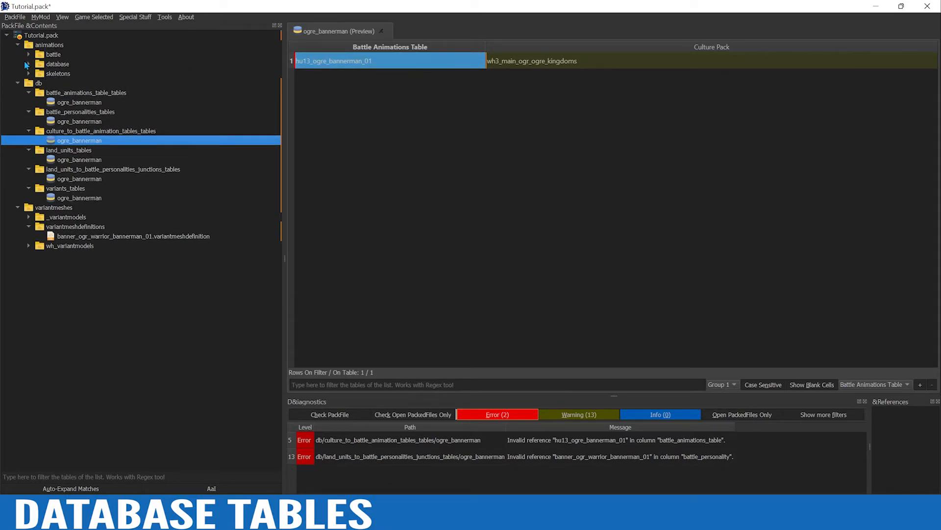
left_click(27, 64)
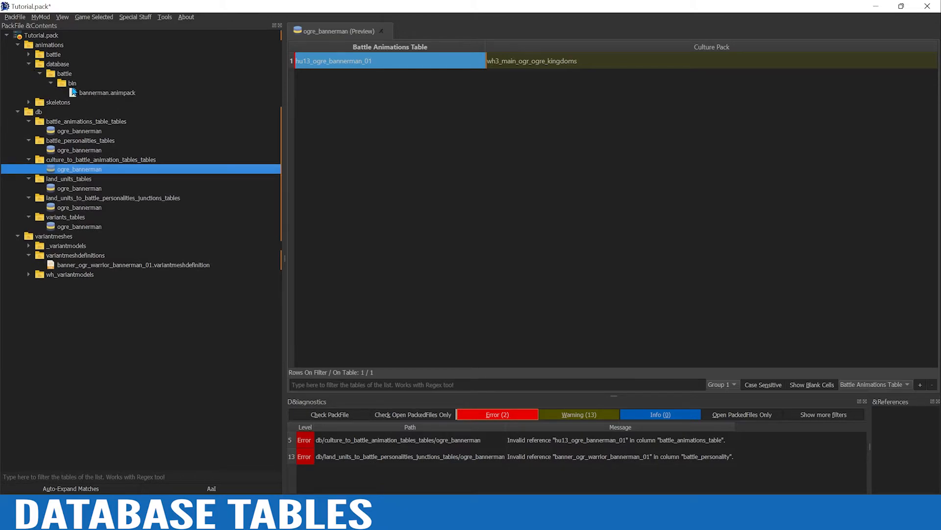
double_click(99, 92)
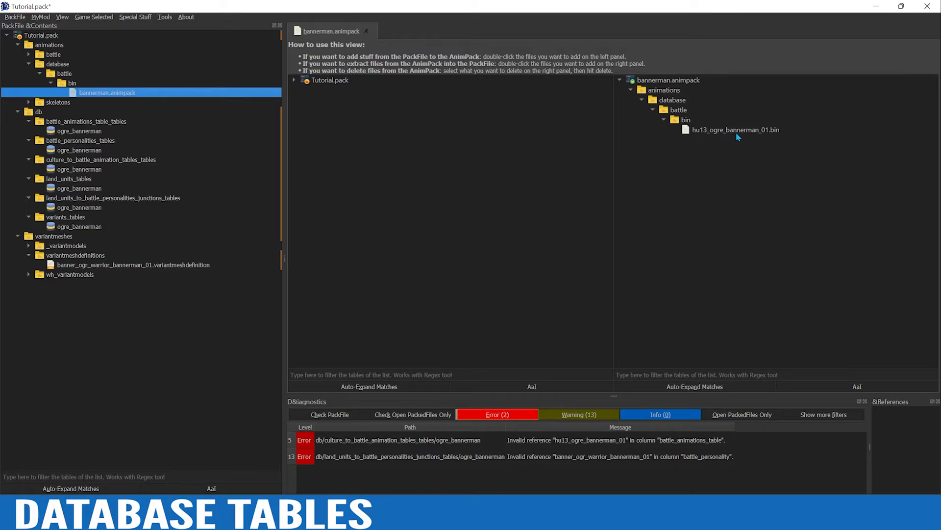
left_click(77, 172)
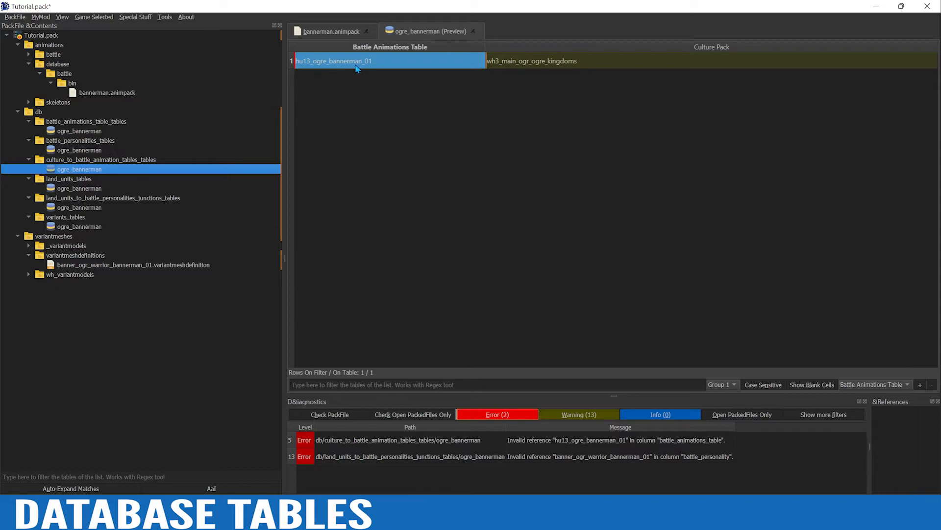
left_click(411, 119)
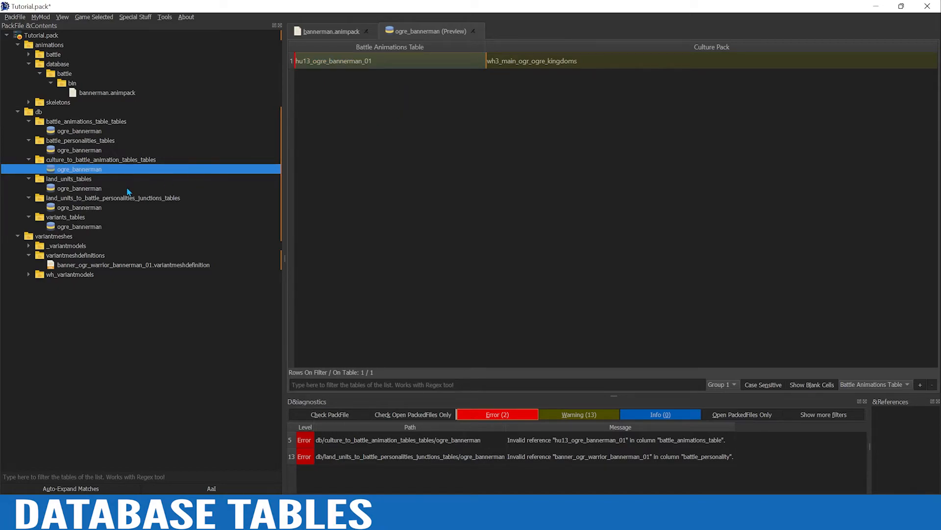
Delete every row of the ogre_bannerman table in battle_personalities_tables
left_click(71, 151)
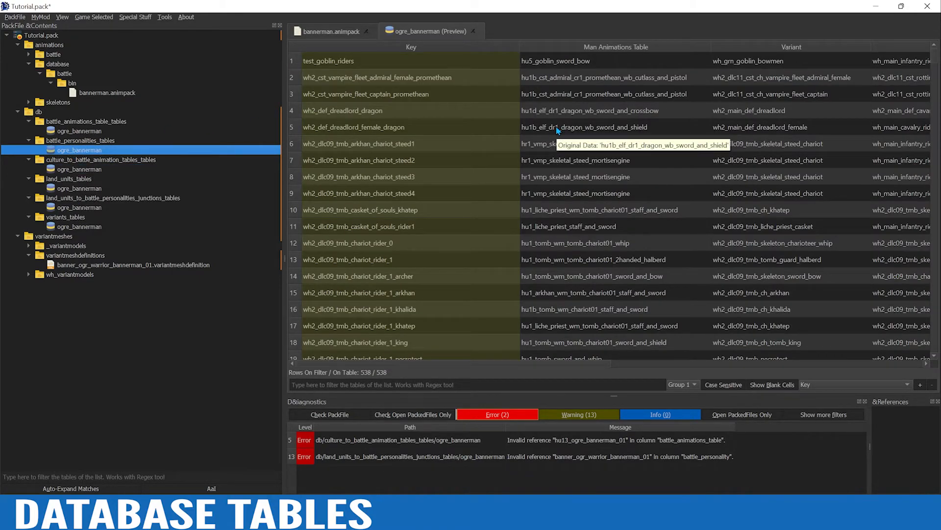
left_click(299, 344)
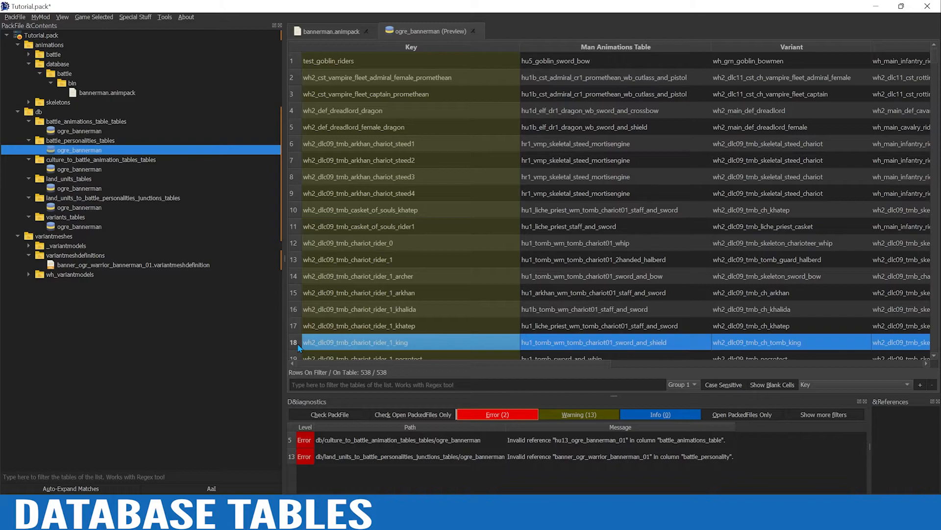
key("ctrl+a")
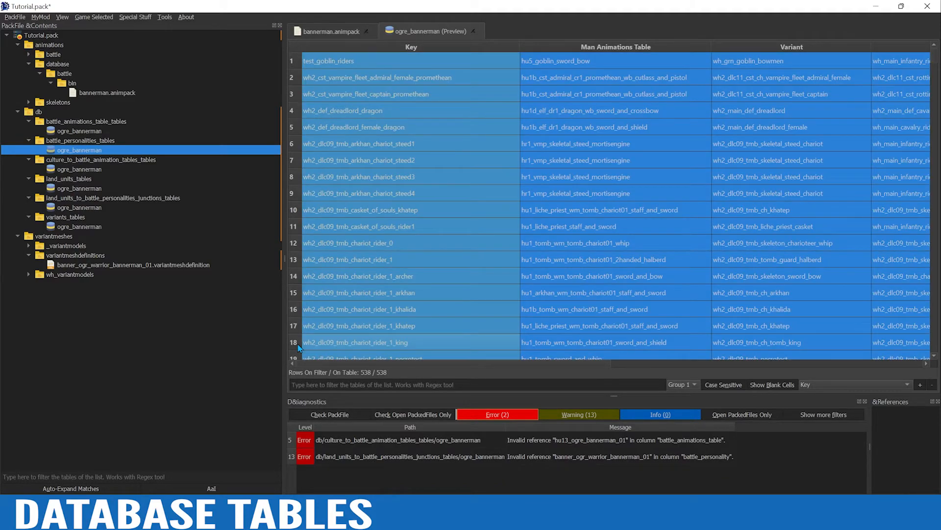
key("Delete")
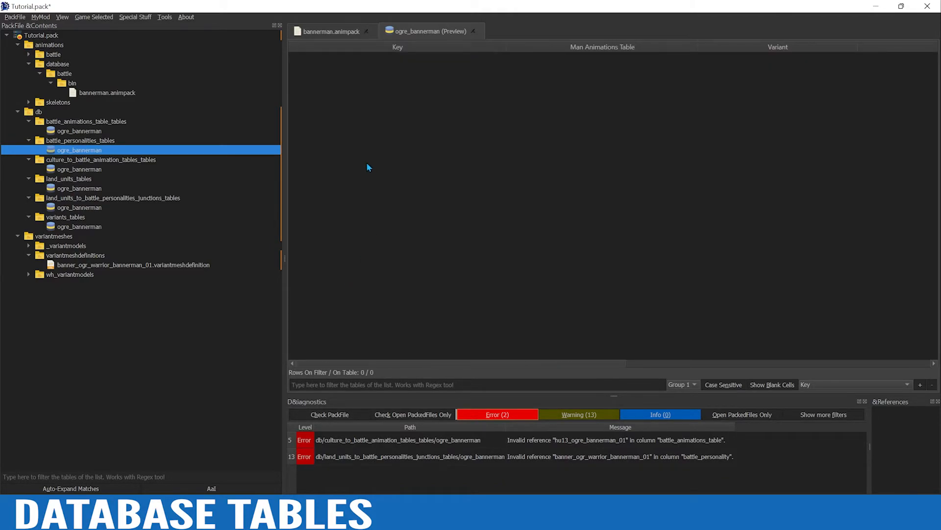
Add a row to the battle_personalities_tables table and set its Key and Variant to banner_ogr_warrior_bannerman_01, copied from variants_tables
right_click(367, 168)
left_click(423, 166)
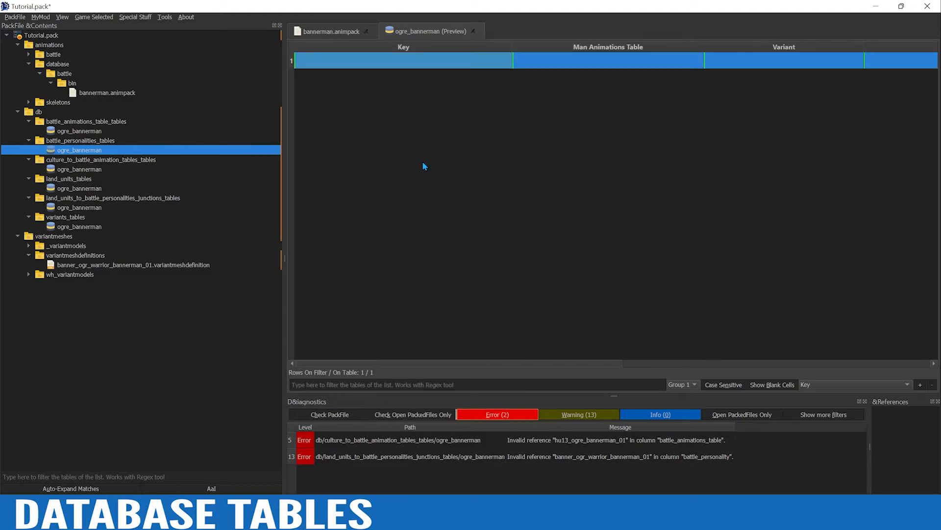
left_click(439, 120)
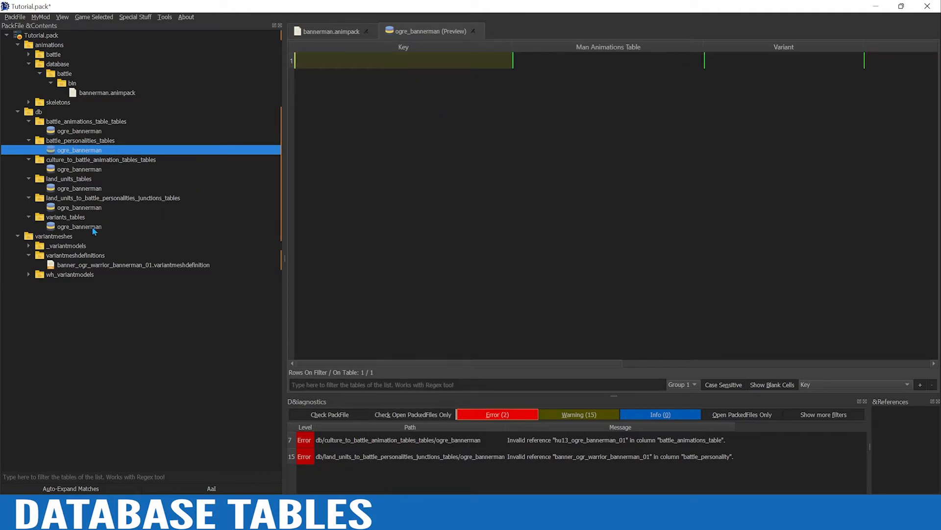
left_click(75, 227)
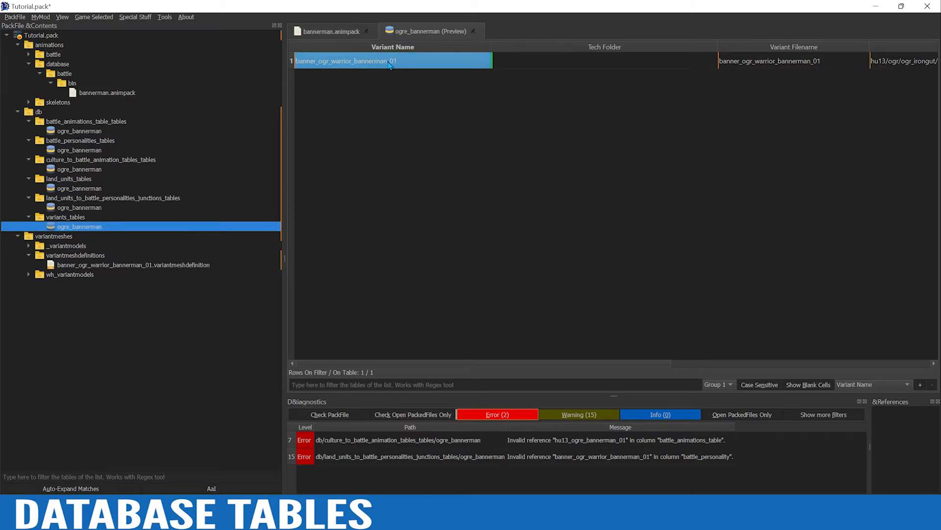
left_click(79, 151)
left_click(404, 62)
type("banner_ogr_warrior_bannerman_01")
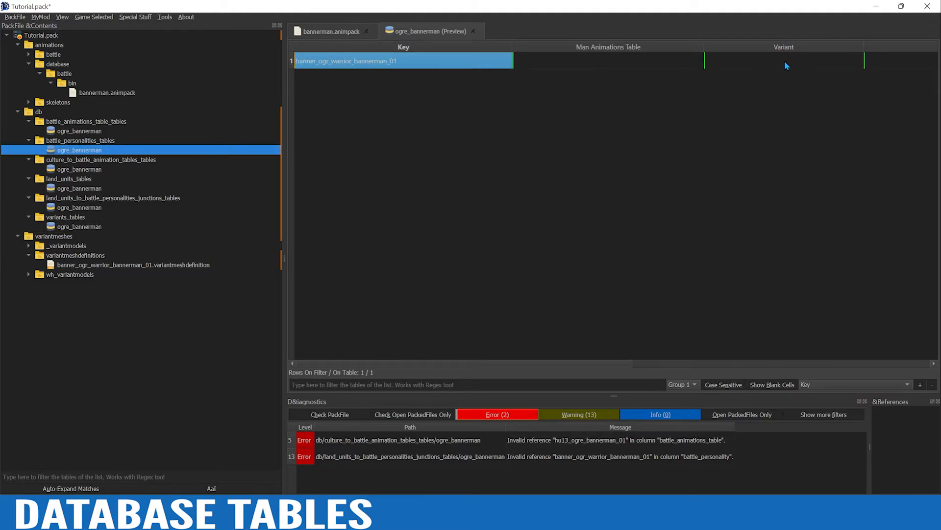
left_click(785, 64)
type("banner_ogr_warrior_bannerman_01")
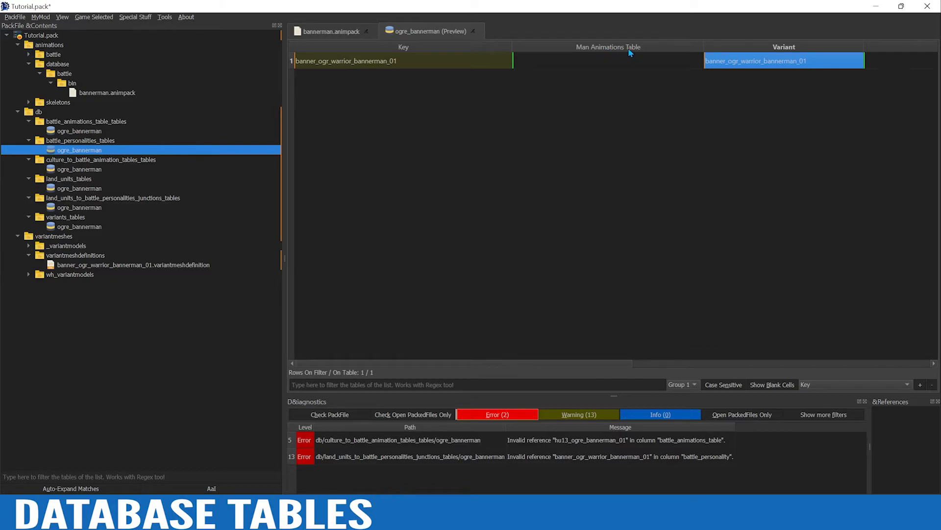
Set the personality row's Man Animations Table to hu13_ogre_bannerman_01, copied from the culture to battle animation table
left_click(69, 169)
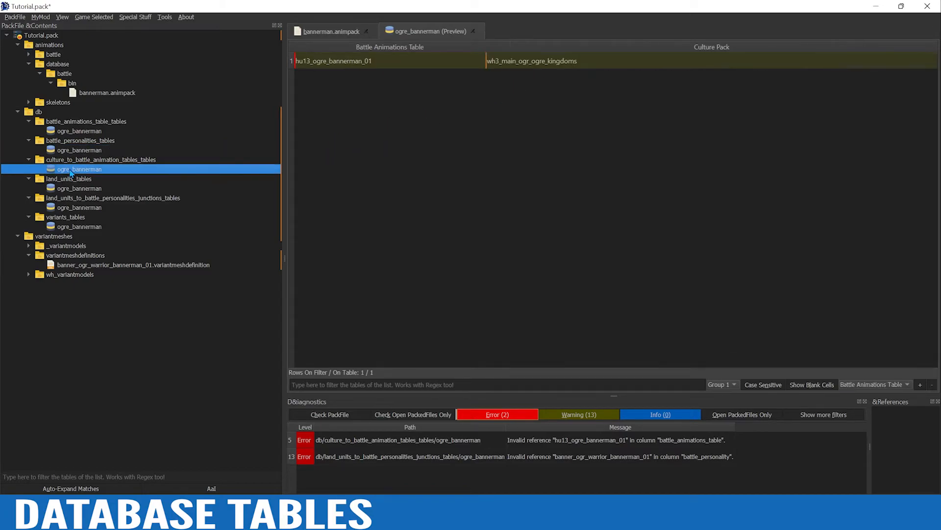
left_click(349, 67)
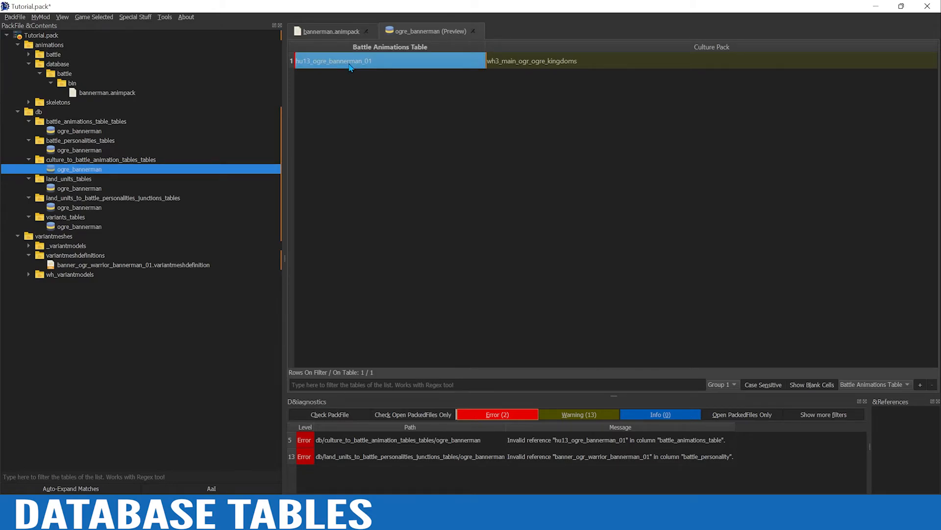
left_click(81, 149)
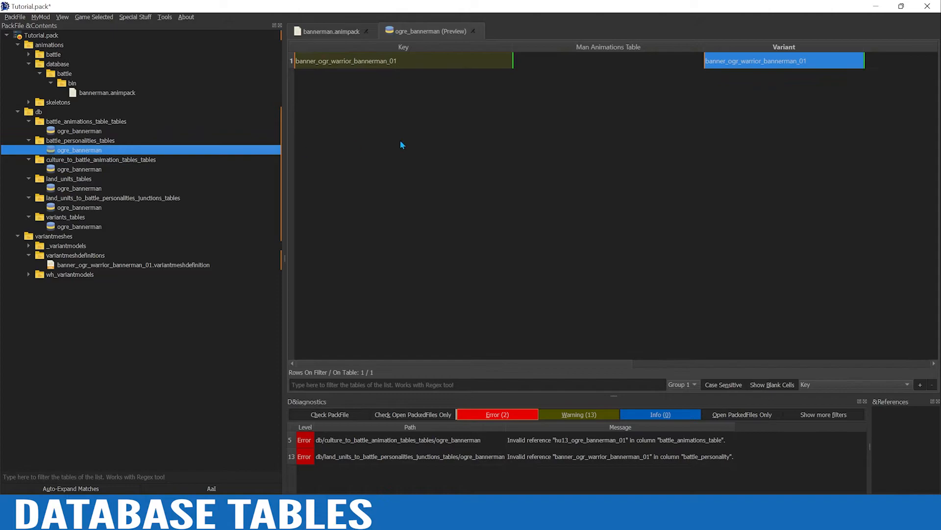
left_click(602, 60)
type("hu13_ogre_bannerman_01")
left_click(558, 117)
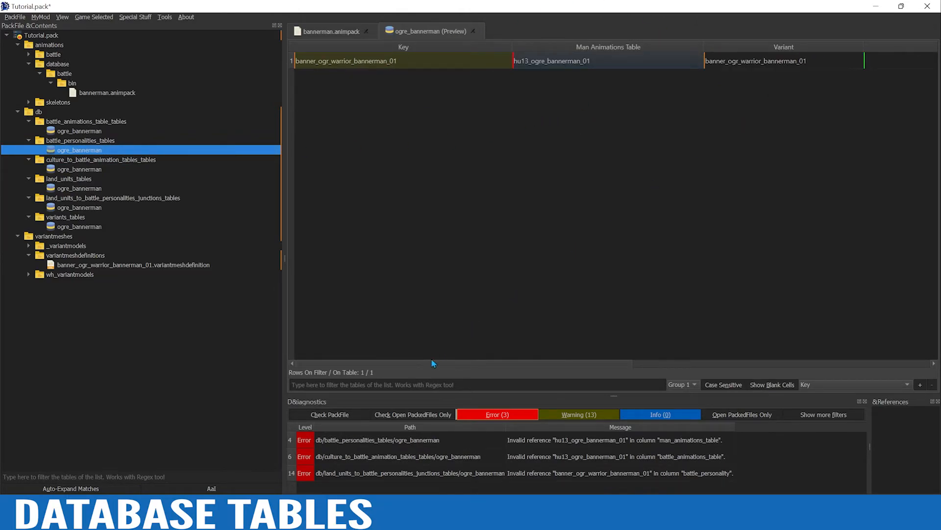
Filter the land_units_tables table by ogre and copy the Man Entity value of the wh3_main_ogr_inf_ogres_0 row
left_click_drag(431, 364, 535, 364)
left_click_drag(599, 361, 607, 354)
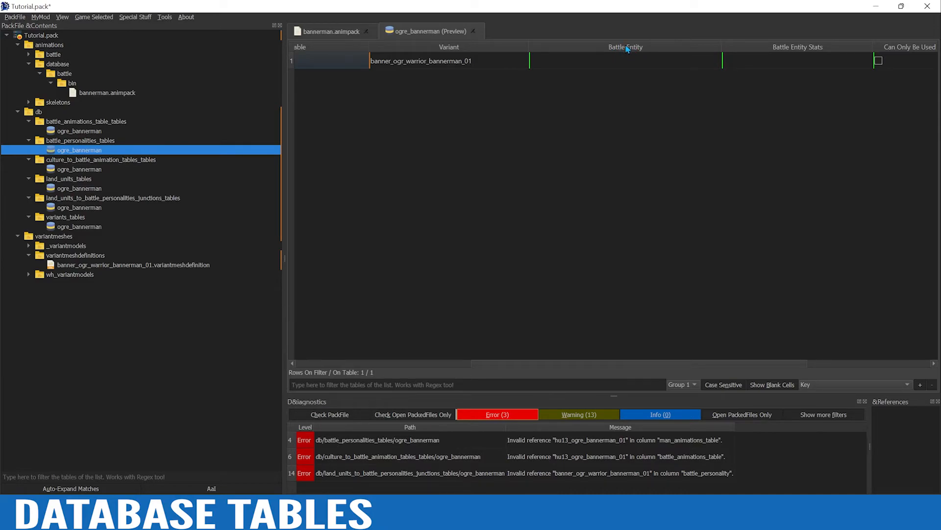
left_click_drag(517, 365, 316, 368)
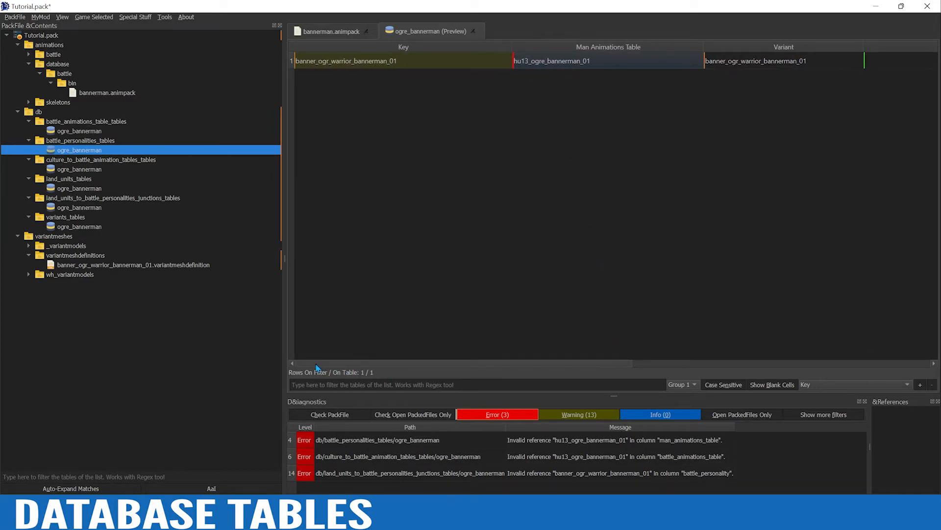
left_click(72, 189)
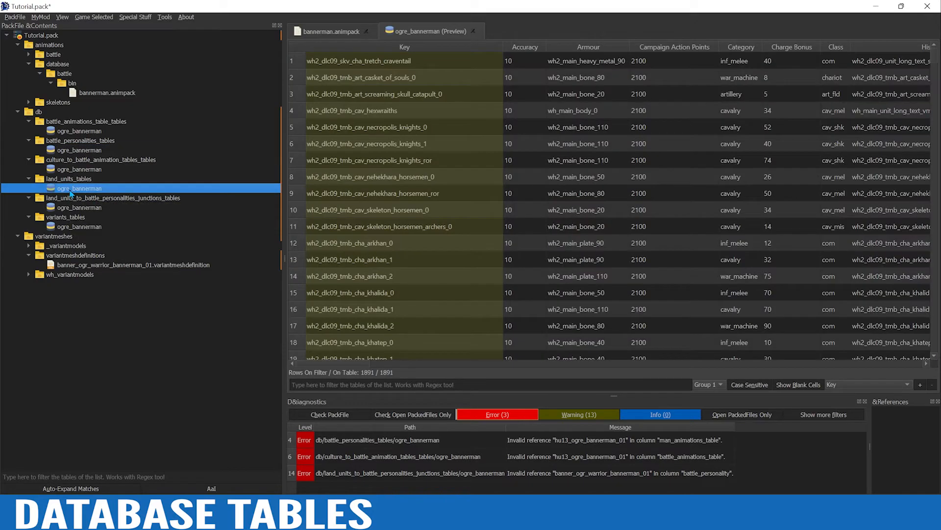
left_click(365, 385)
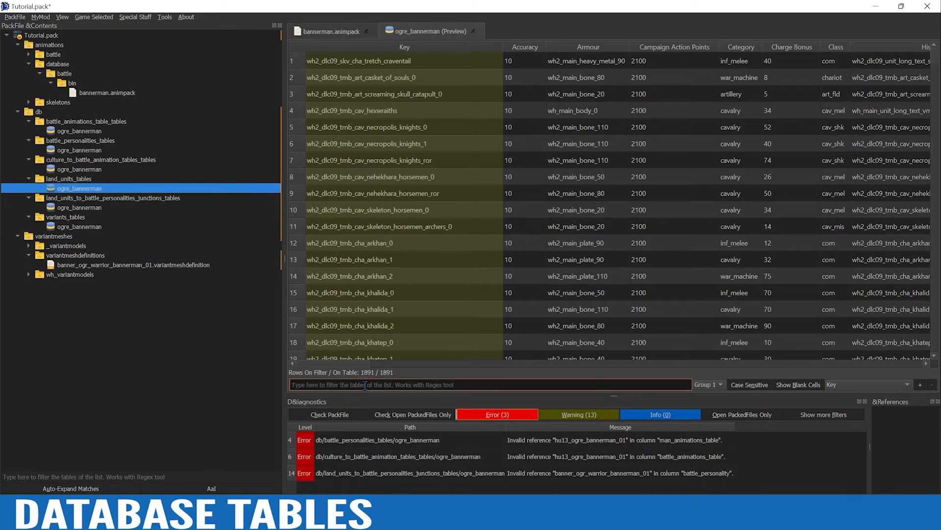
type("ogre")
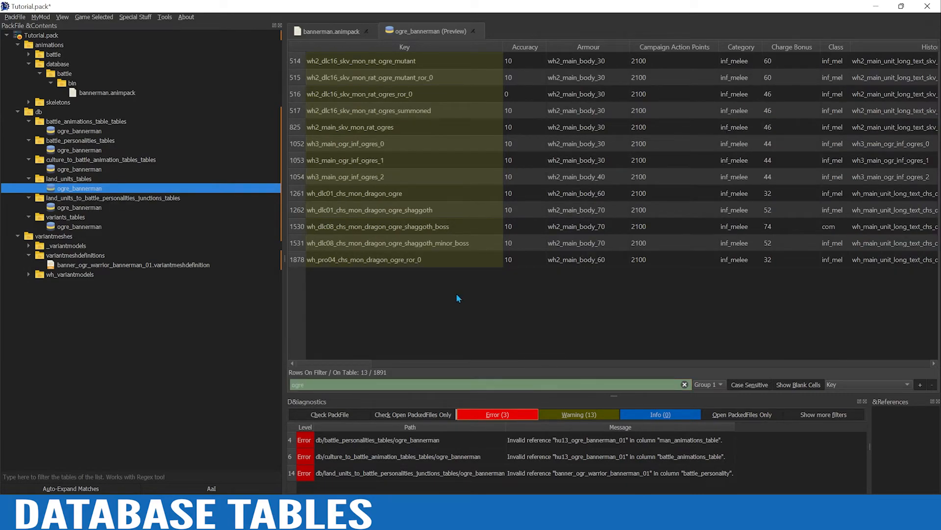
left_click(297, 145)
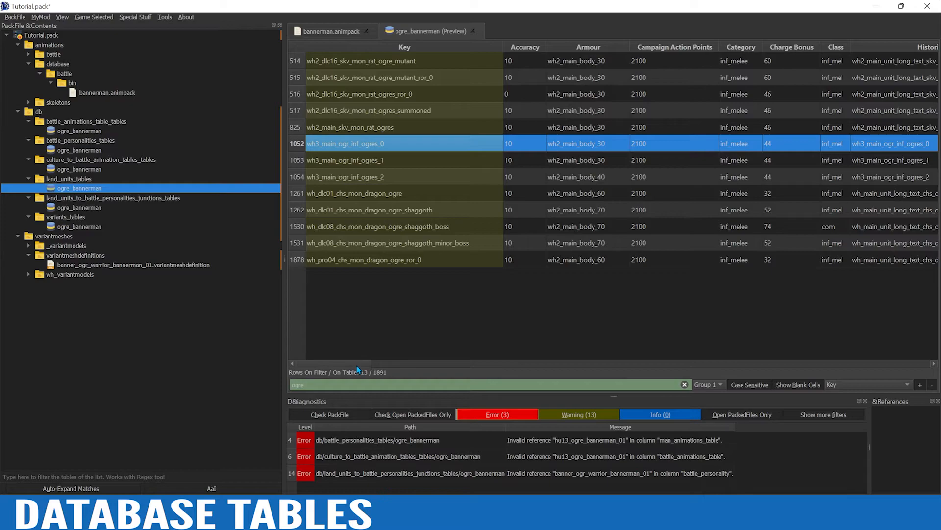
left_click_drag(358, 369, 446, 366)
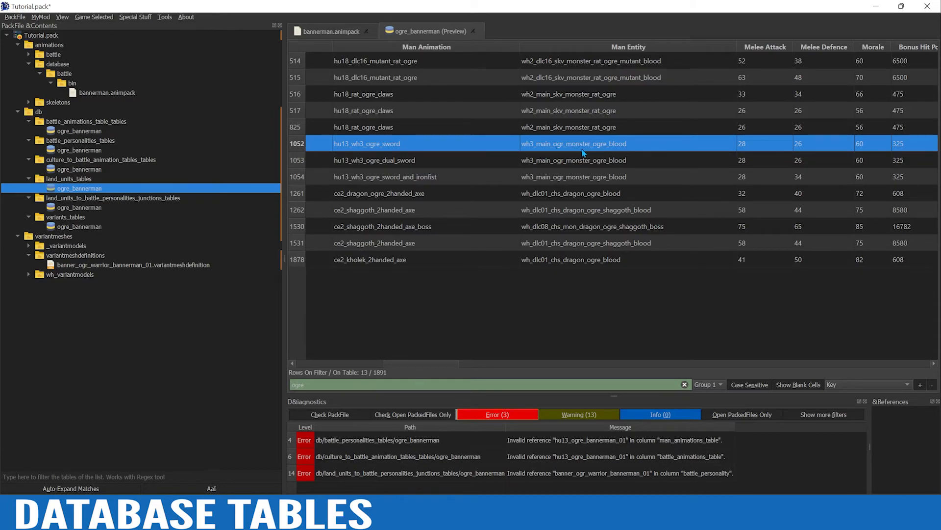
left_click(612, 148)
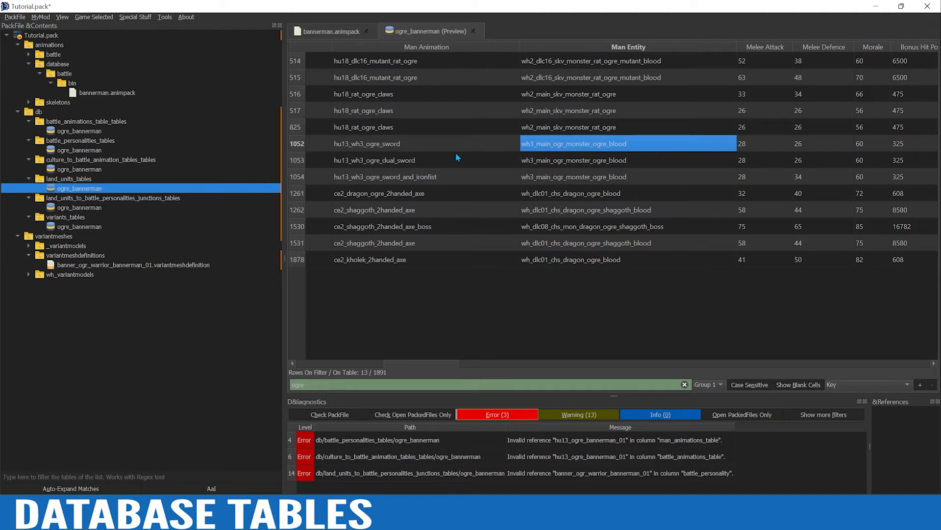
Set the Battle Entity of the battle_personalities_tables row to the copied wh3_main_ogr_monster_ogre_blood
left_click(83, 132)
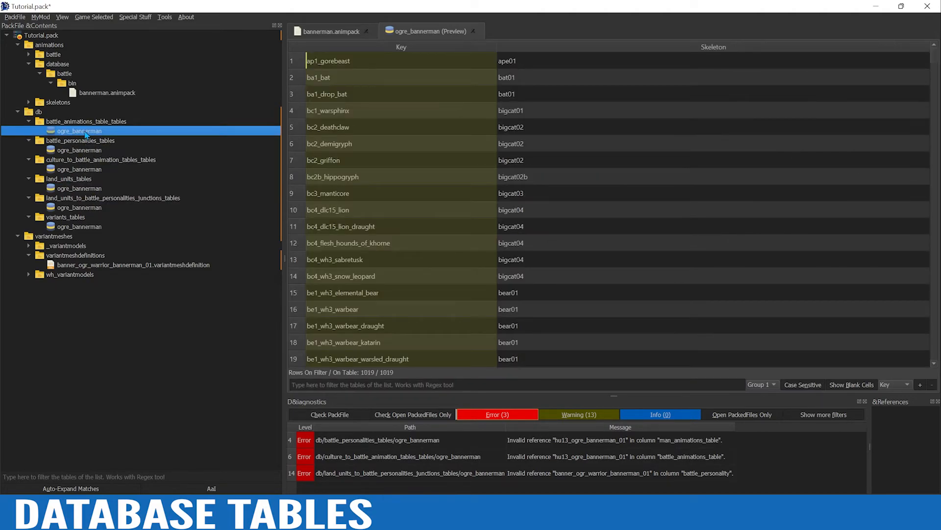
left_click(78, 150)
left_click_drag(481, 365, 635, 328)
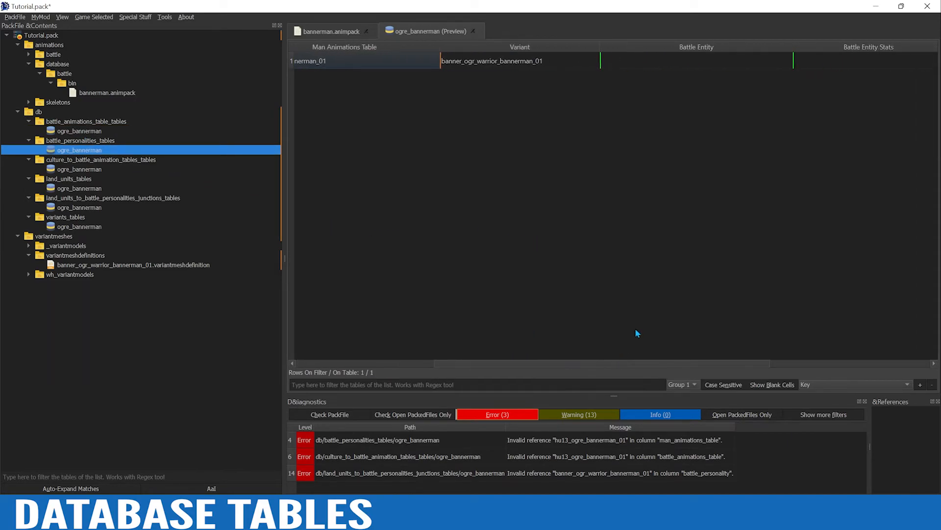
left_click(707, 61)
type("wh3_main_ogr_monster_ogre_blood")
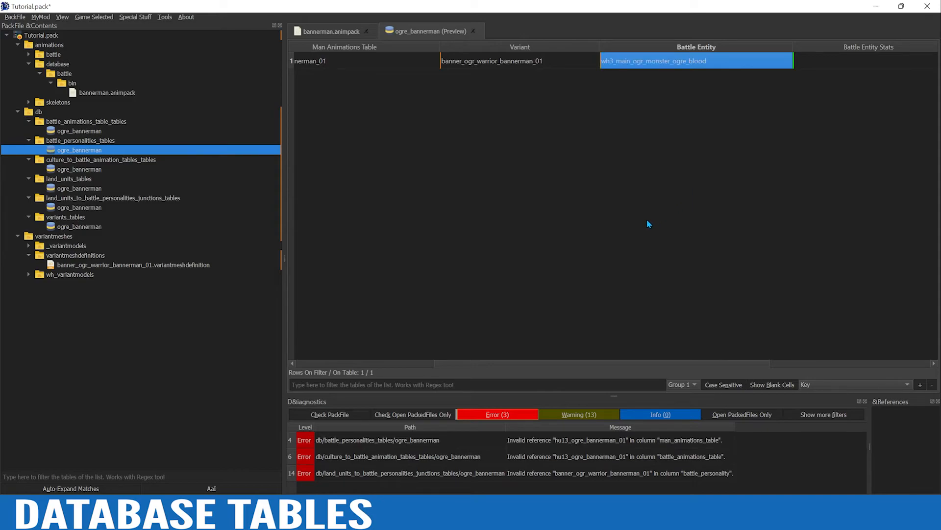
left_click(611, 296)
left_click_drag(559, 364, 417, 364)
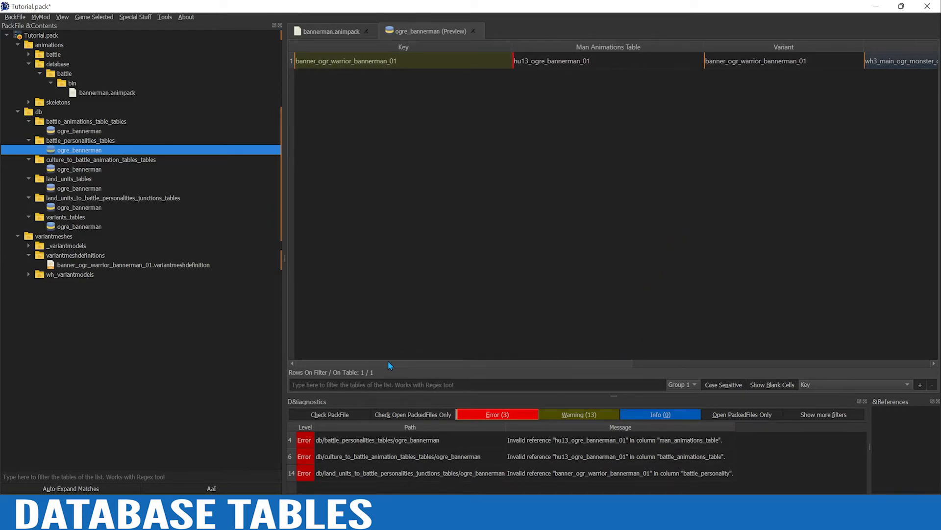
Filter the battle_animations_table_tables table by ogre and copy the hu13_wh3_ogre_hq2_mournfang_2handed_sword row
left_click(71, 133)
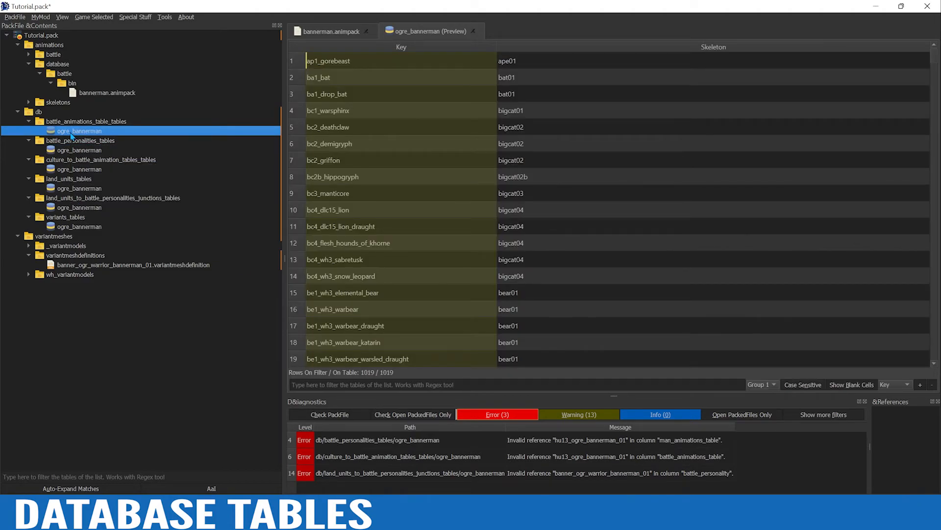
left_click(400, 387)
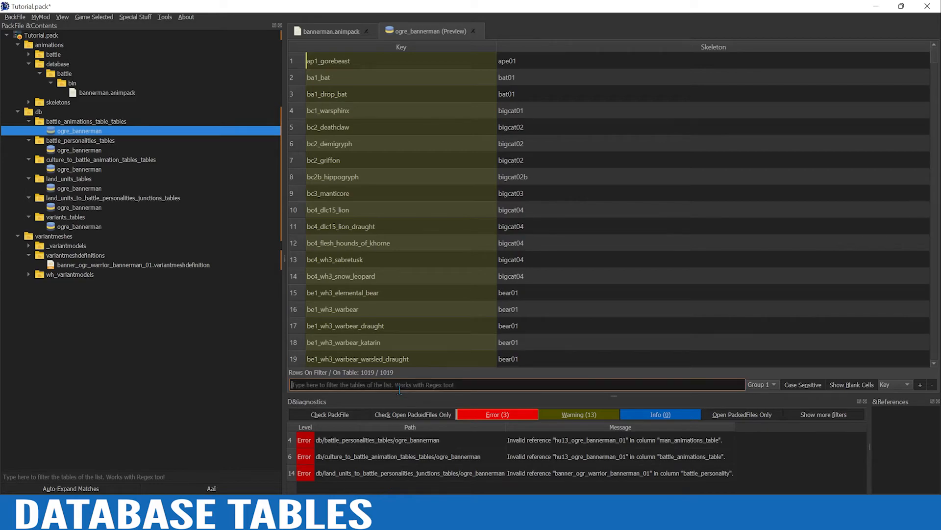
type("ogre")
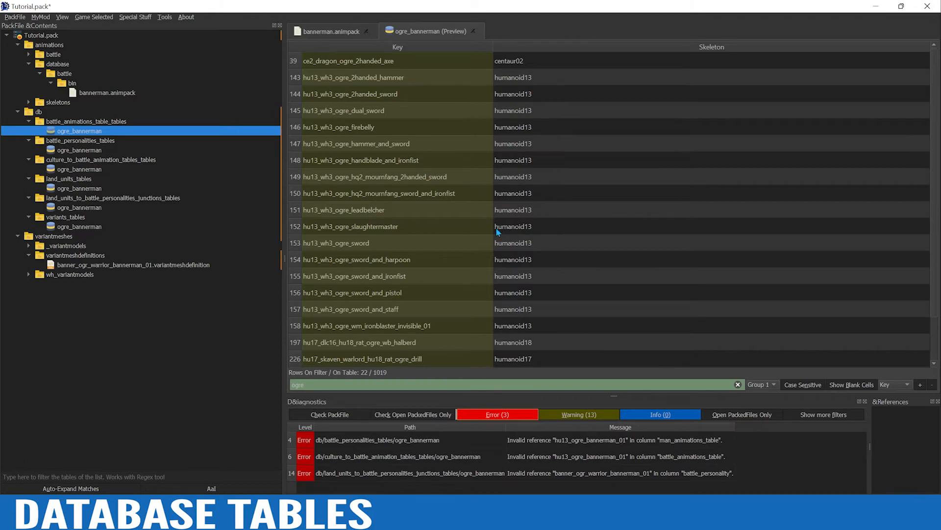
left_click(294, 178)
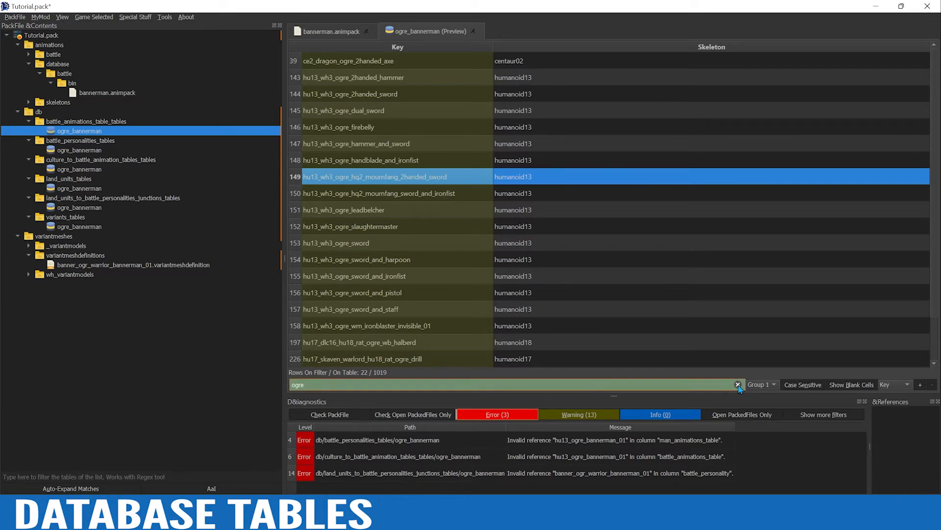
Clear the filter and replace all rows of the battle animations table with the copied hu13_wh3_ogre_hq2_mournfang_2handed_sword row
left_click(738, 385)
left_click(300, 181)
key("ctrl+a")
key("ctrl+Delete")
right_click(299, 179)
left_click(332, 186)
type("hu13_wh3_ogre_hq2_mournfang_2handed_sword\thumanoid13")
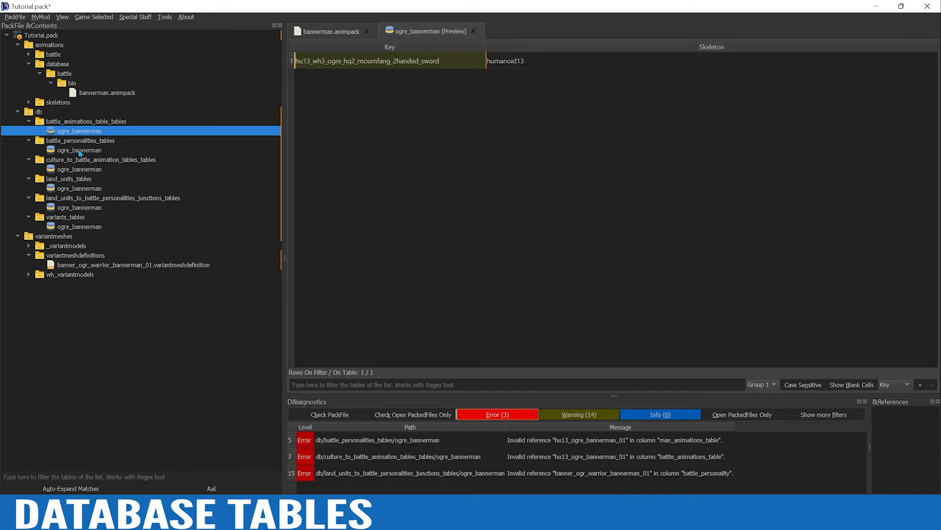
Set the battle animations row's Key to hu13_ogre_bannerman_01, copied from the personalities table, and rerun the diagnostics on the whole PackFile
left_click(79, 151)
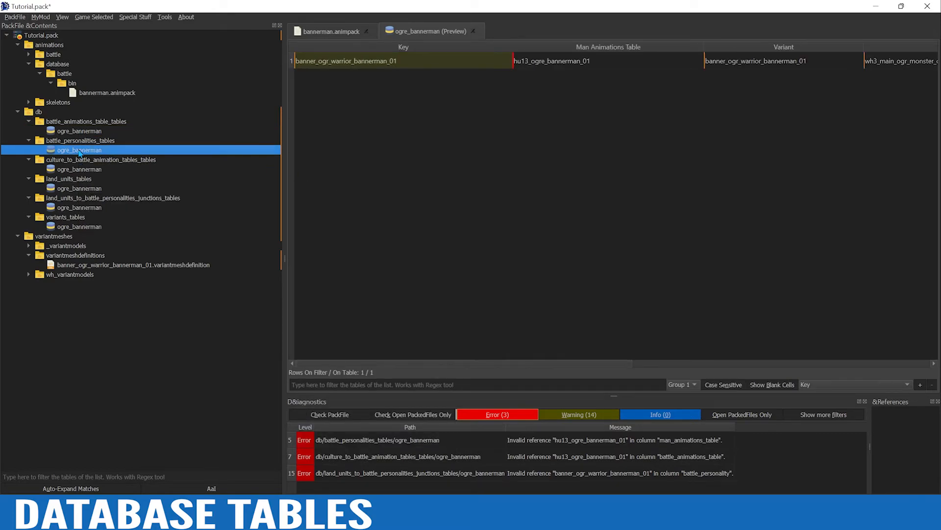
left_click(556, 62)
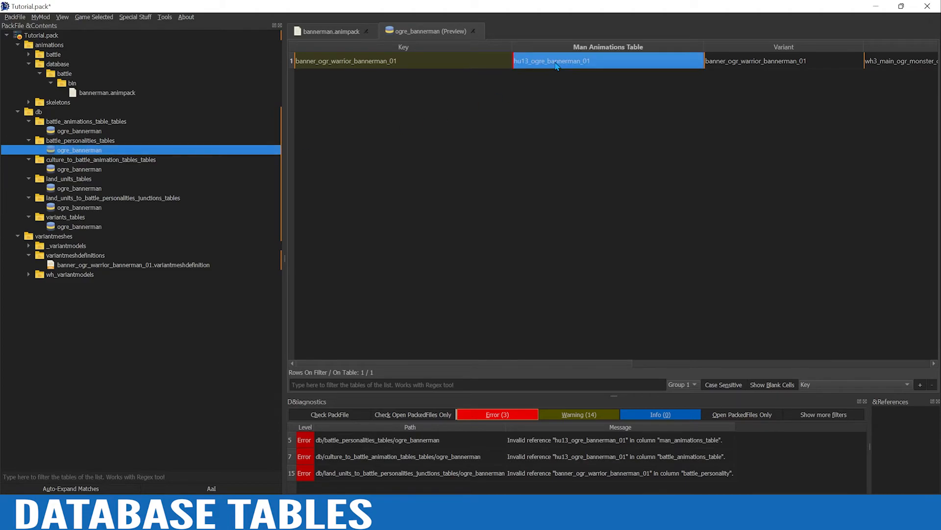
left_click(80, 133)
left_click(388, 64)
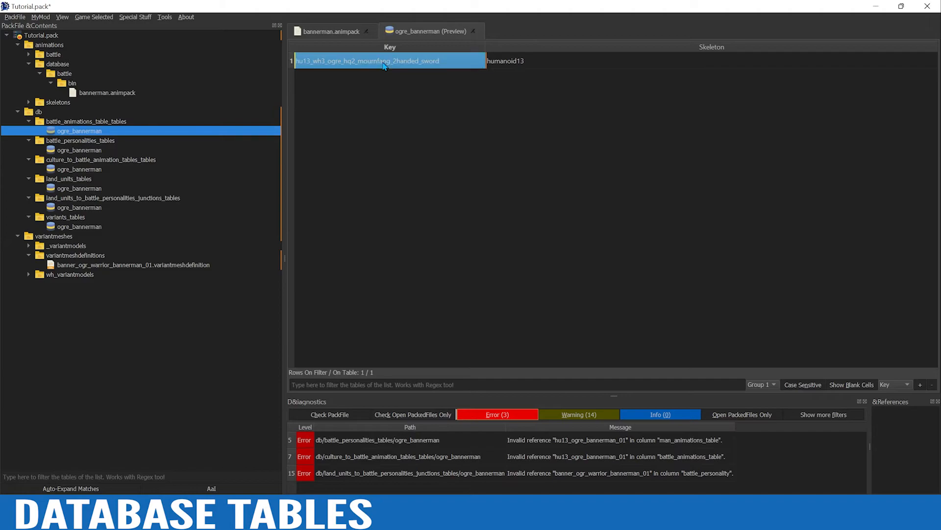
type("hu13_ogre_bannerman_01")
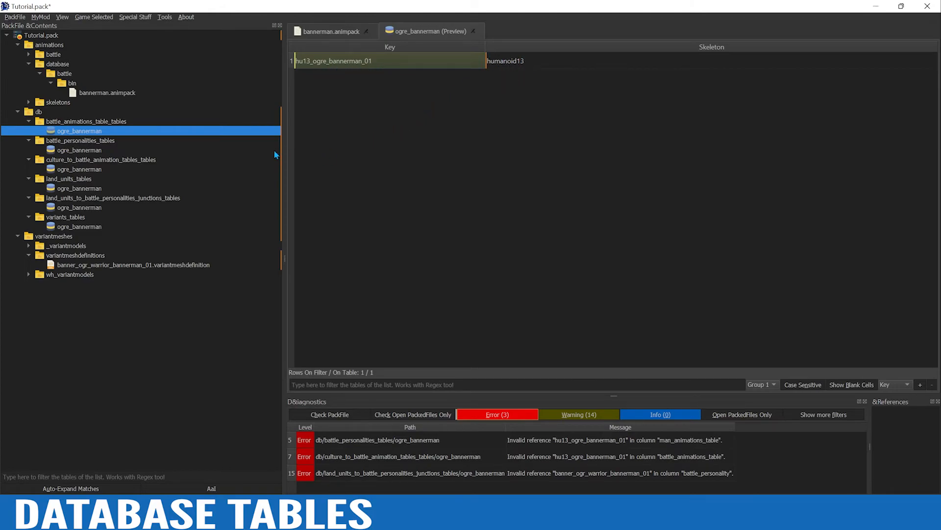
left_click(343, 415)
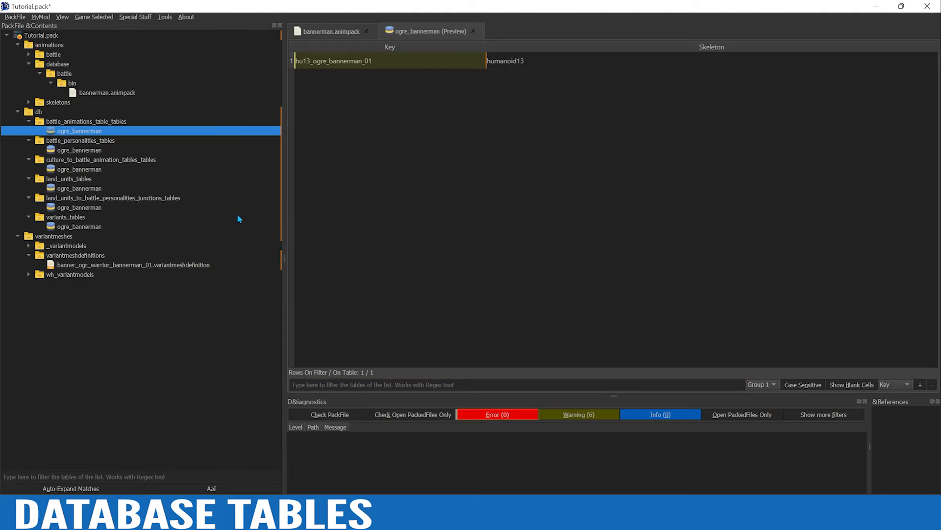
Open the ogre_bannerman table in land_units_tables and examine the unit keys and their Man Animation values
mouse_move(69, 194)
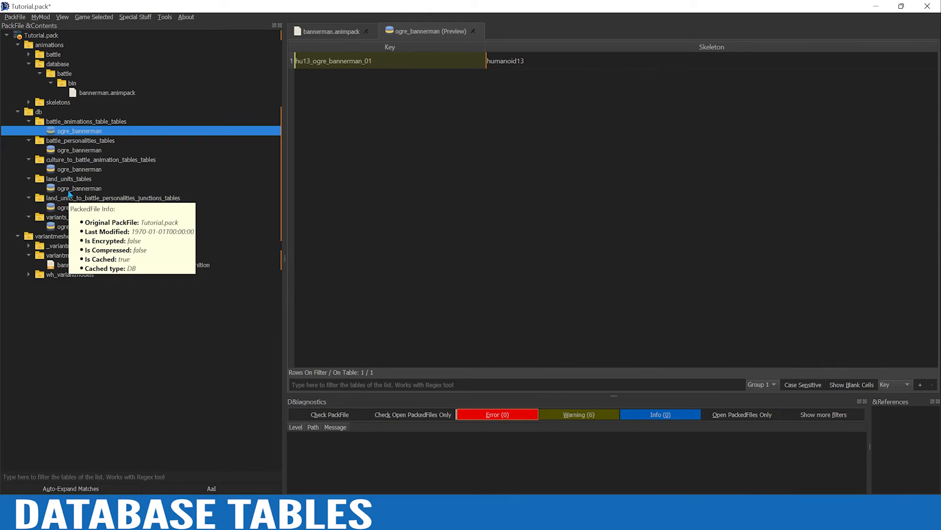
left_click(69, 190)
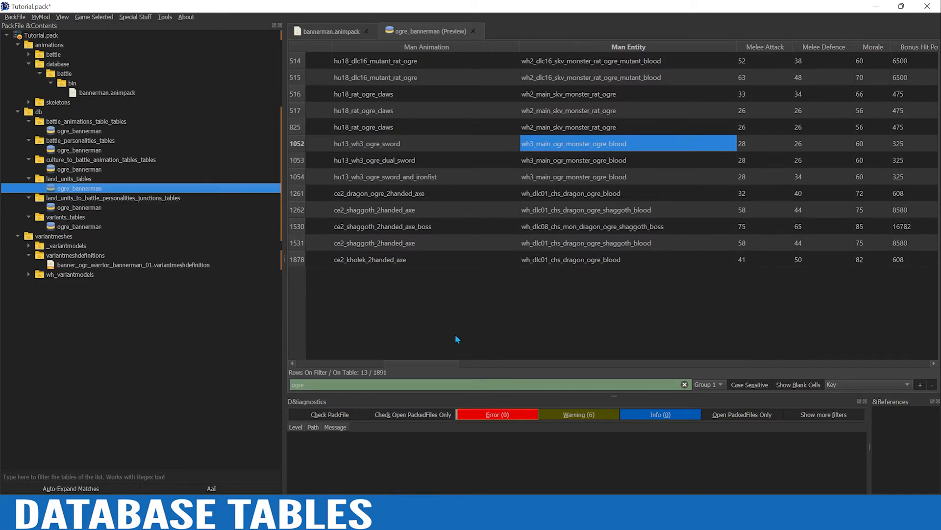
left_click_drag(396, 367, 304, 369)
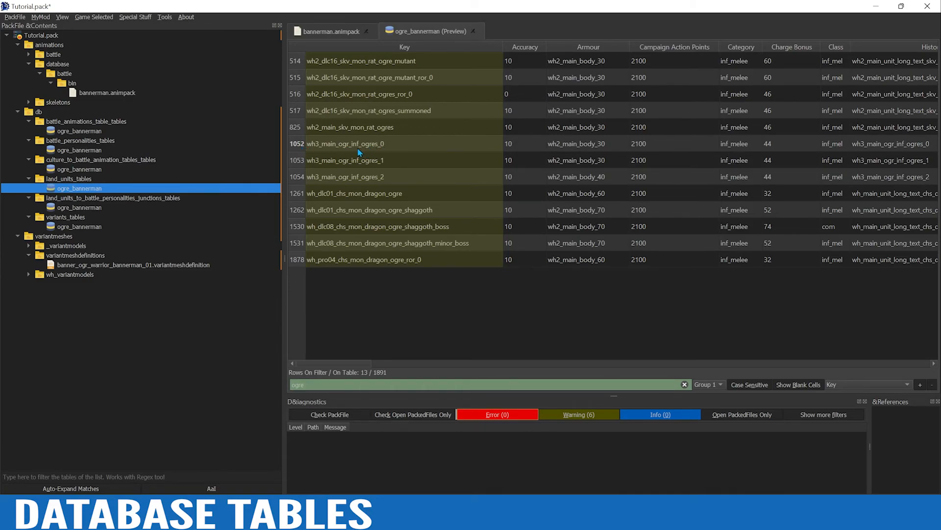
left_click_drag(340, 364, 422, 351)
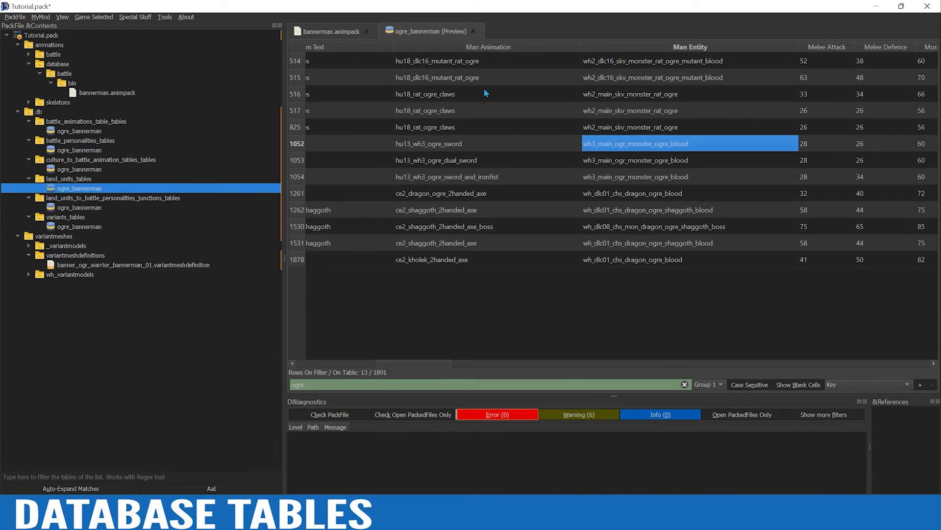
left_click(472, 144)
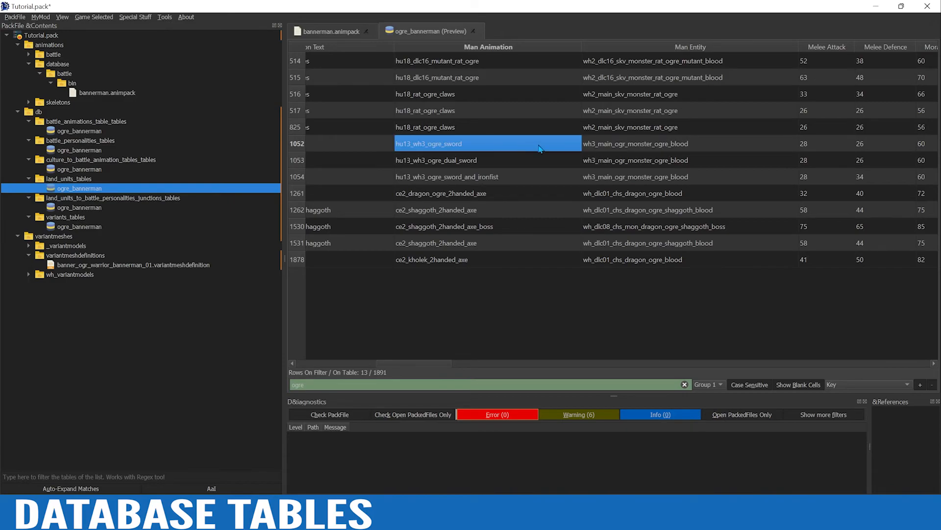
double_click(572, 147)
left_click(576, 144)
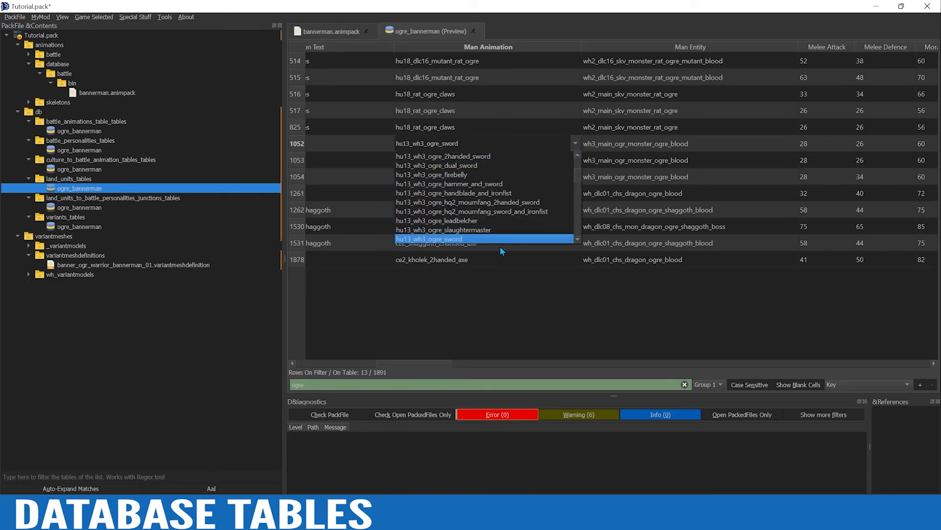
scroll(493, 240, "up", 1)
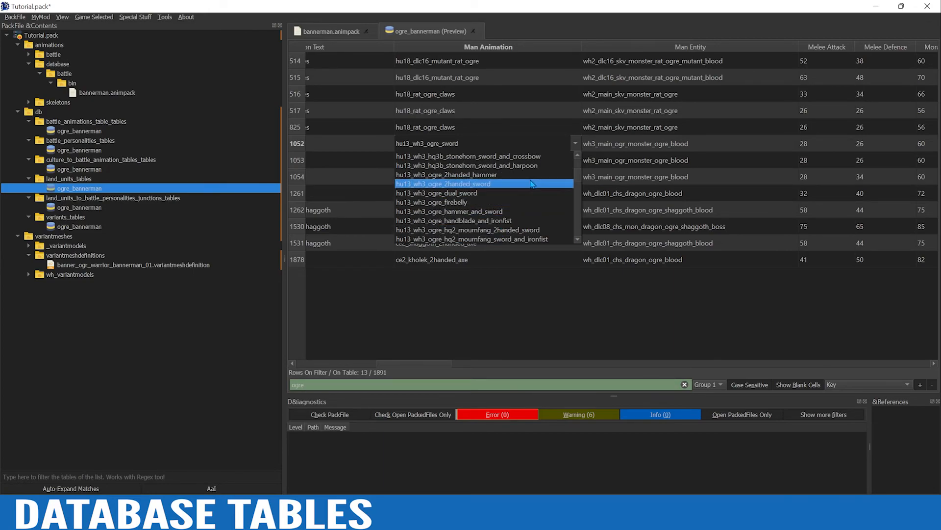
scroll(507, 234, "up", 1)
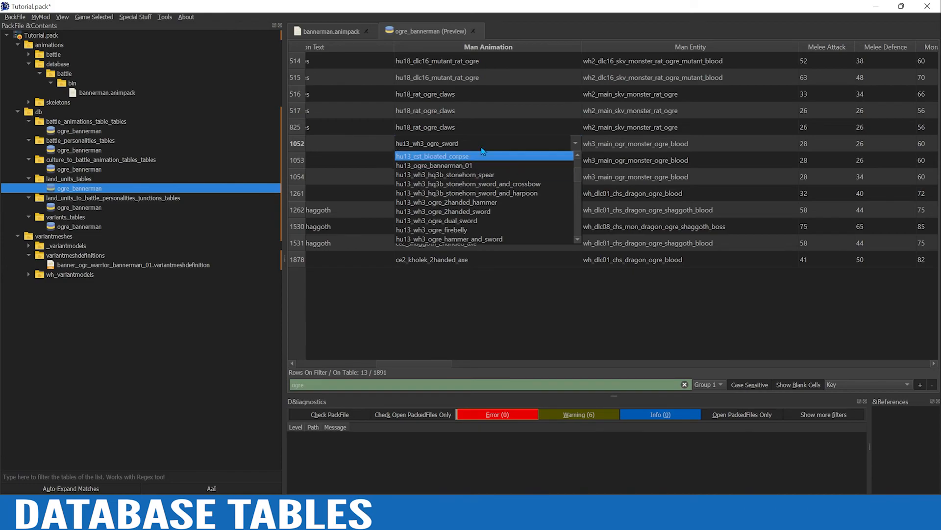
left_click(578, 143)
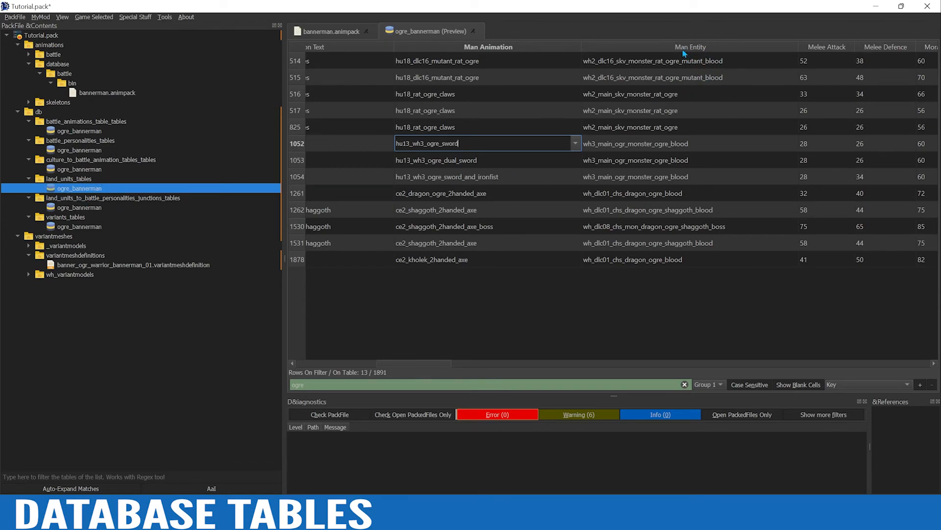
Set the Man Animation of the wh3_main_ogr_inf_ogres_1 land unit to hu13_ogre_bannerman_01
left_click(520, 163)
left_click(578, 165)
left_click(577, 162)
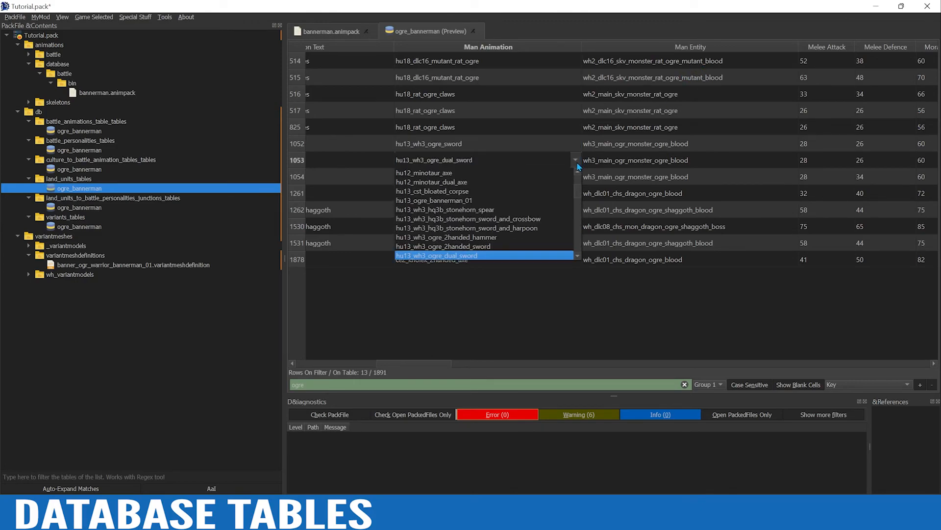
left_click(549, 200)
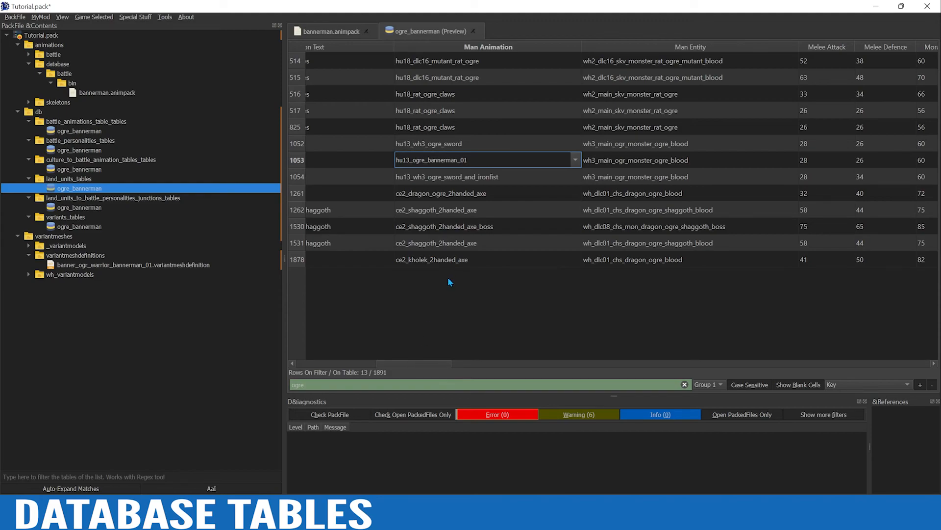
mouse_move(413, 368)
left_mouse_down()
mouse_move(373, 367)
mouse_move(419, 369)
left_mouse_up()
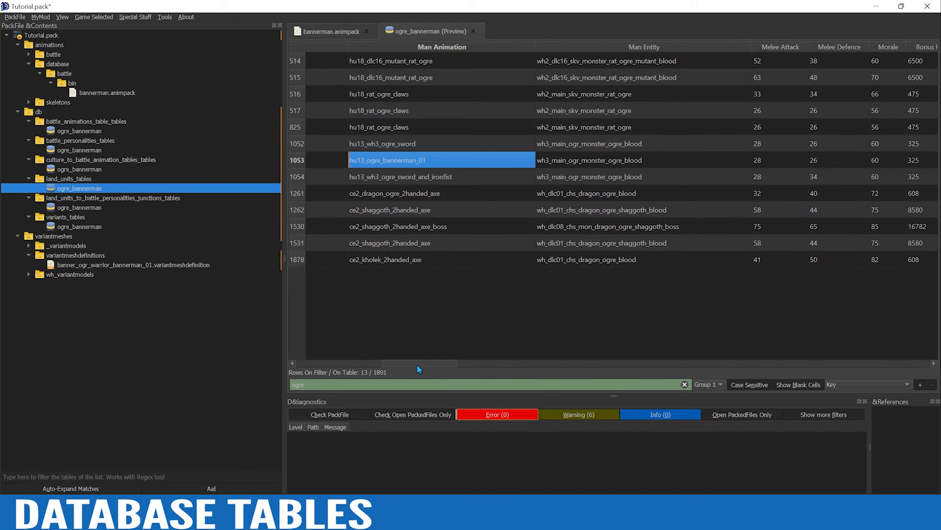
left_click(449, 319)
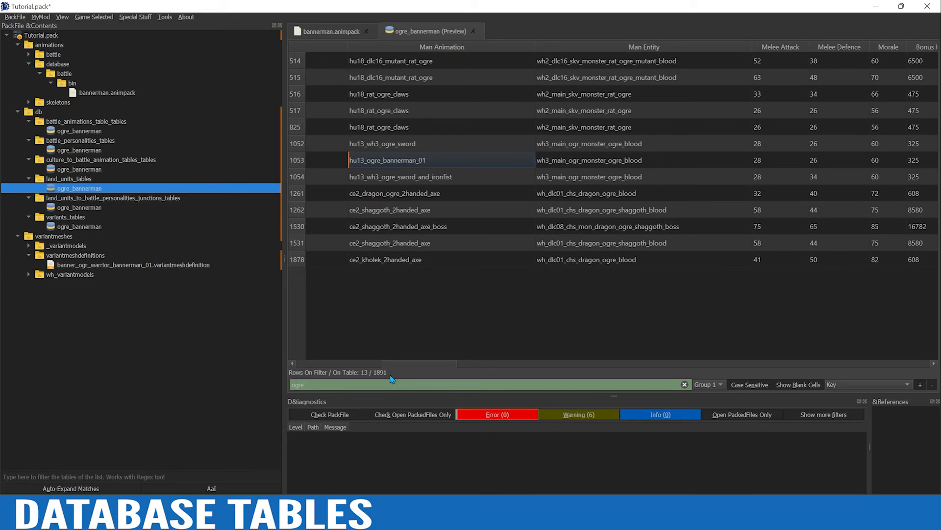
Copy the wh3_main_ogr_inf_ogres_1 row, clear the ogre filter, and replace all rows of the land units table with the copied row
left_click_drag(396, 364, 306, 365)
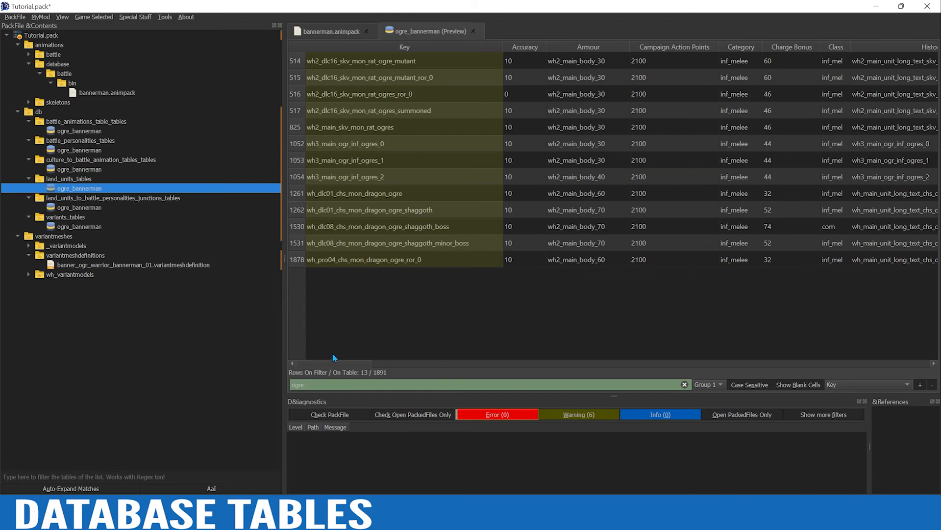
left_click(296, 162)
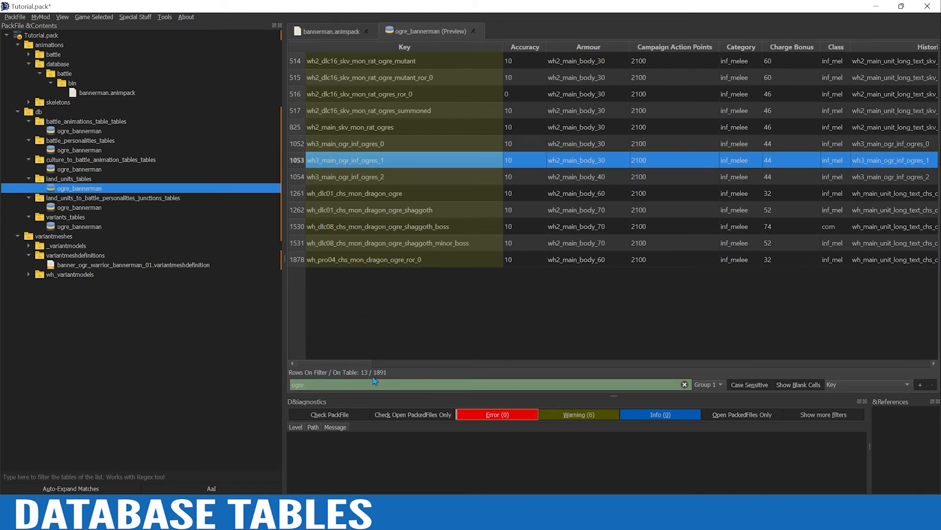
left_click(684, 384)
left_click(411, 297)
key("ctrl+a")
key("ctrl+Delete")
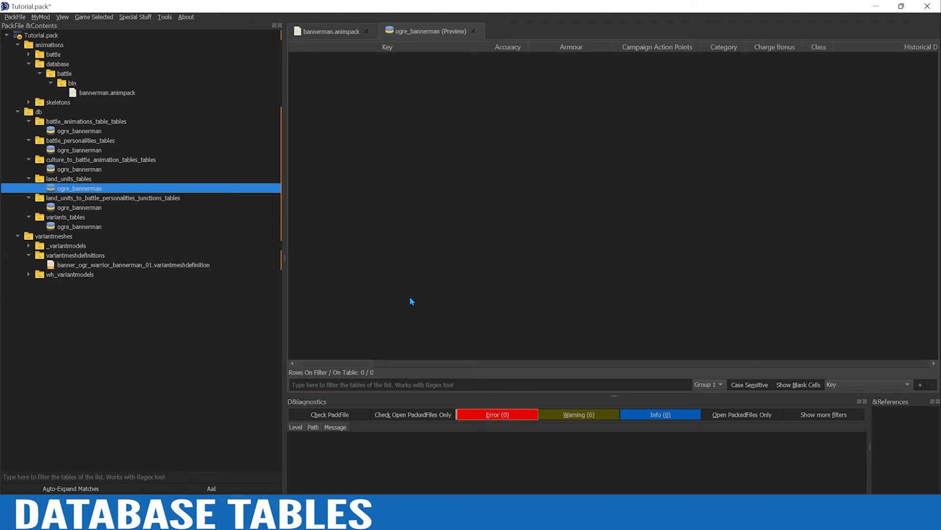
right_click(410, 296)
left_click(461, 22)
key("ctrl+v")
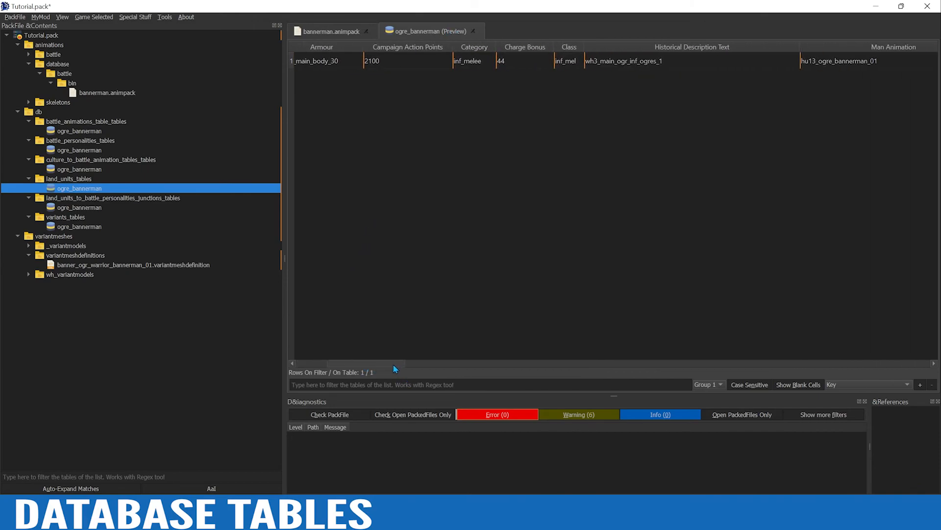
Open the ogre_bannerman table in land_units_to_battle_personalities_junctions_tables and save the PackFile
left_click(82, 208)
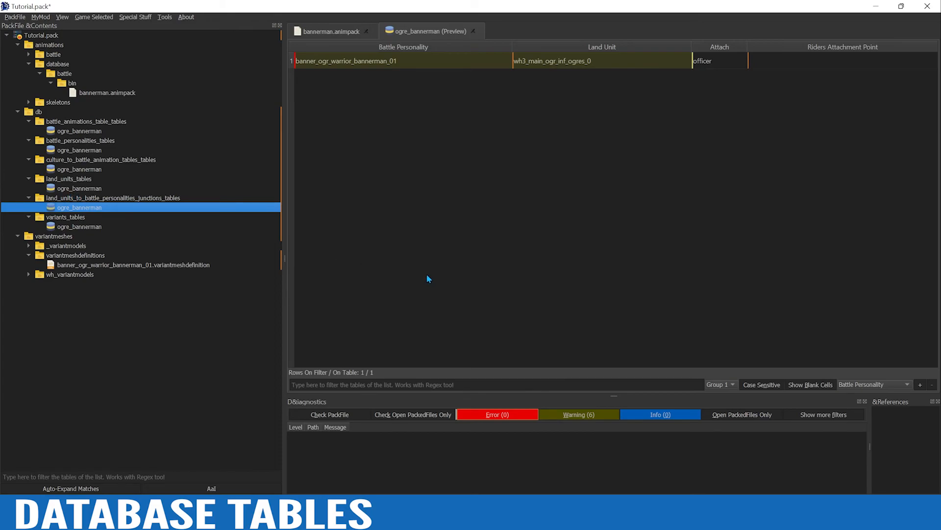
left_click(14, 16)
left_click(32, 48)
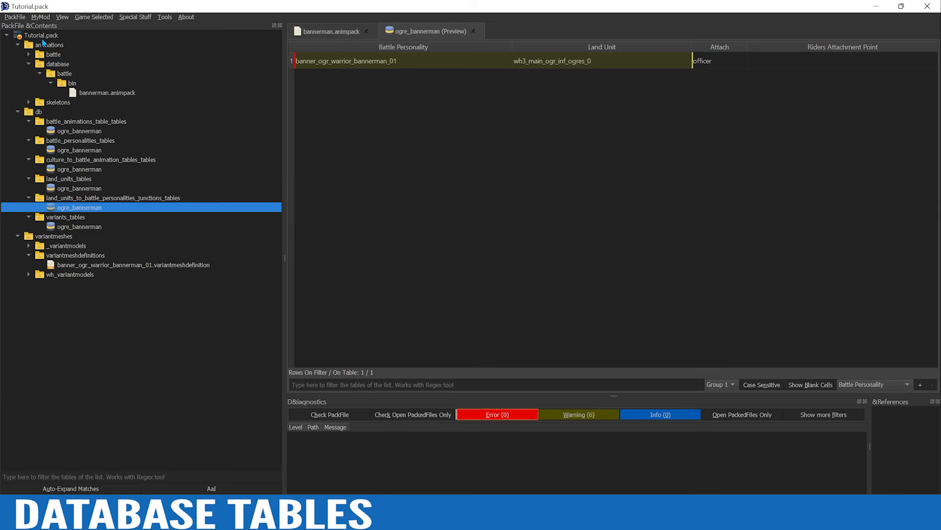
left_click(15, 17)
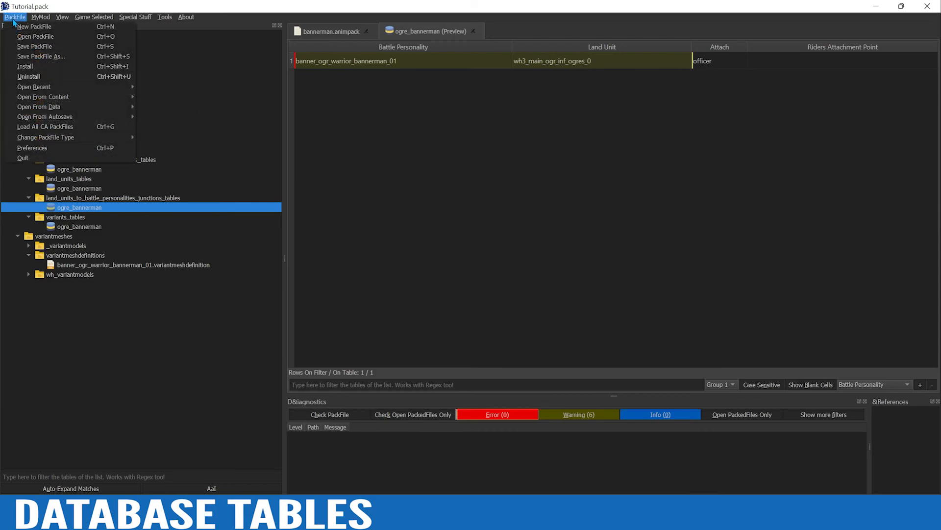
left_click(44, 49)
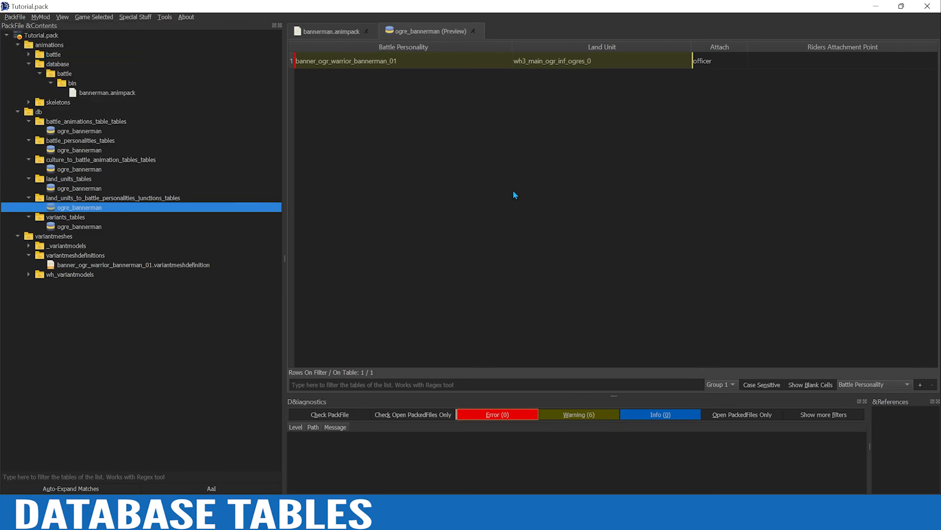